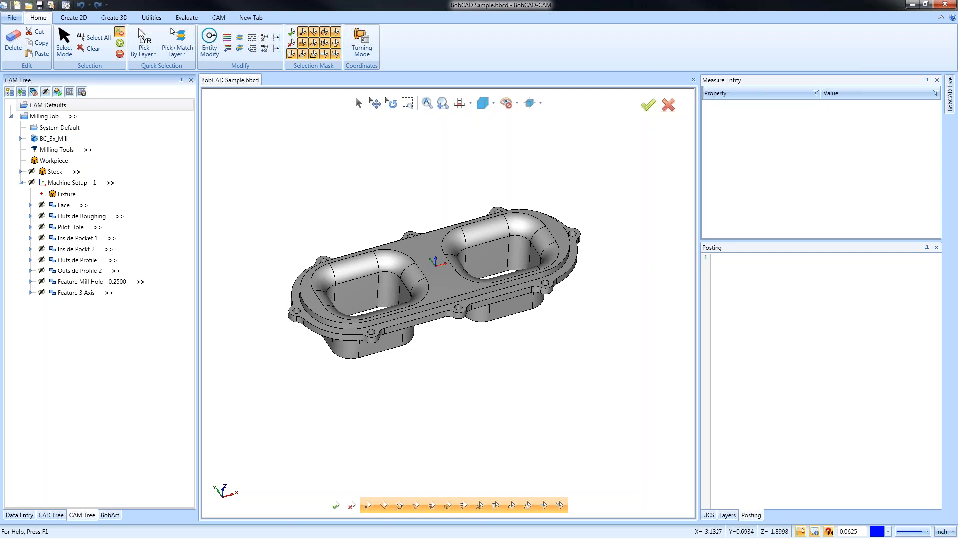
- Review the tool assignments for the job's milling tools and close the list without changes
{"action": "middle_click_drag", "start_coordinate": [391, 396], "coordinate": [466, 360]}
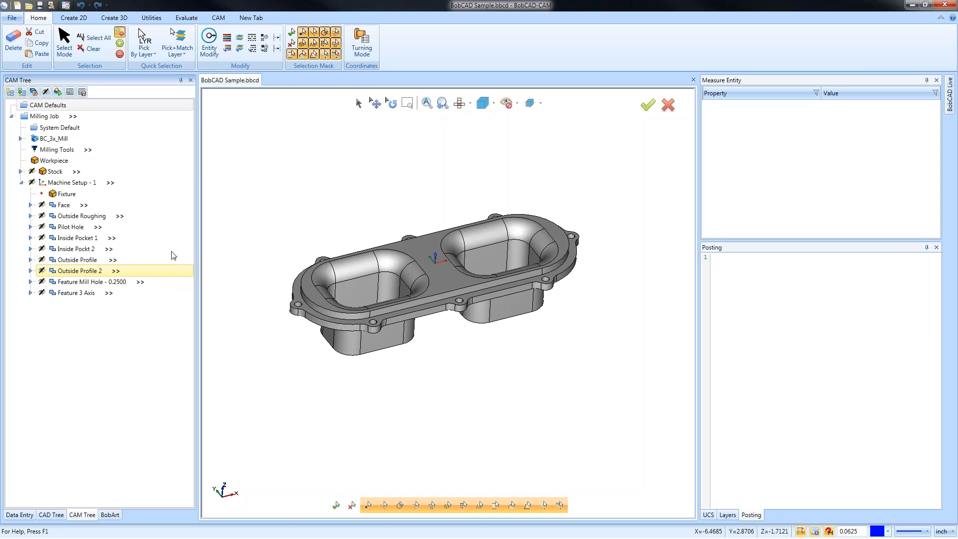
{"action": "left_click", "coordinate": [44, 116]}
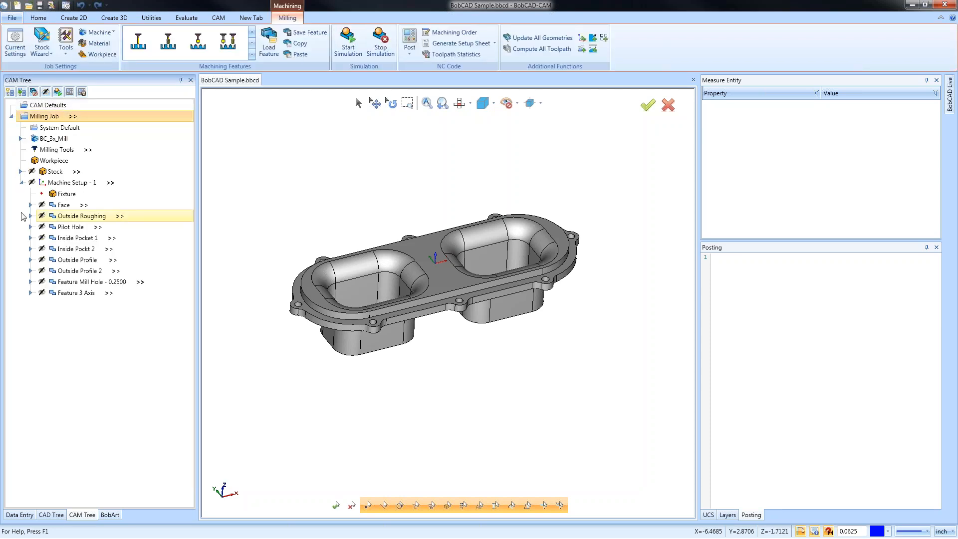
{"action": "left_click", "coordinate": [68, 153]}
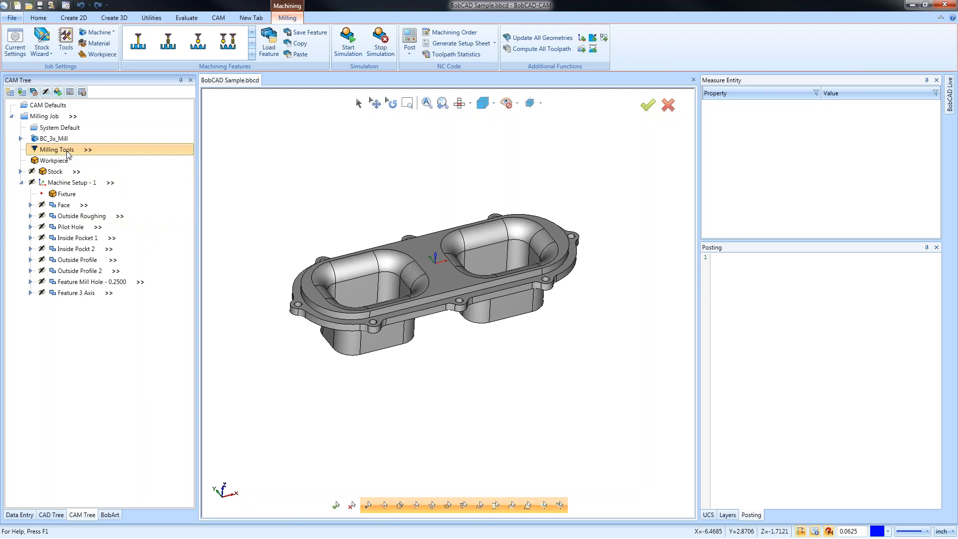
{"action": "right_click", "coordinate": [67, 155]}
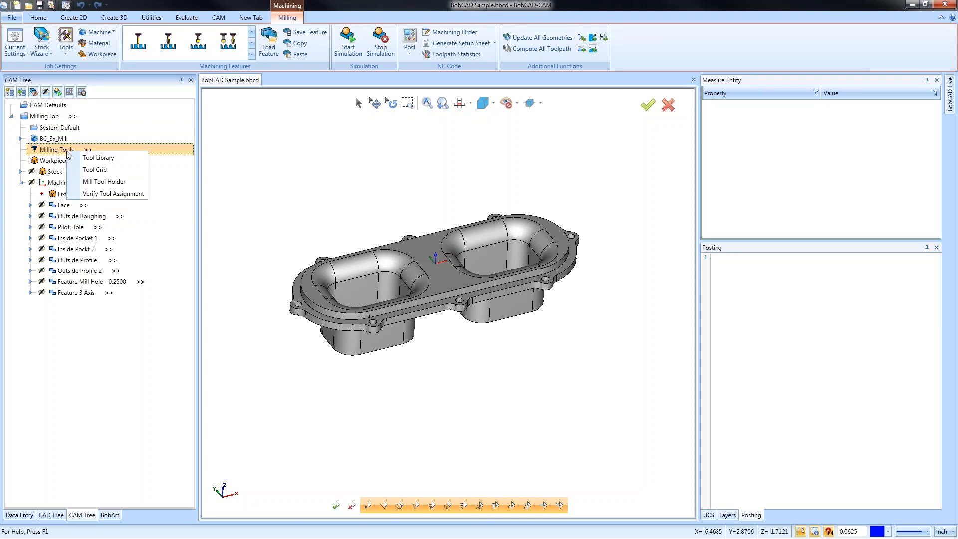
{"action": "left_click", "coordinate": [132, 194]}
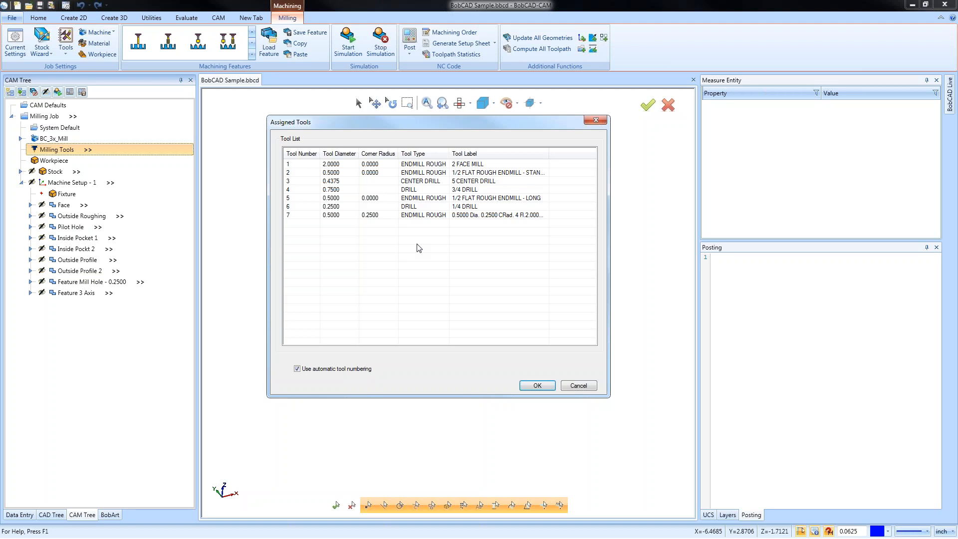
{"action": "left_click", "coordinate": [578, 386]}
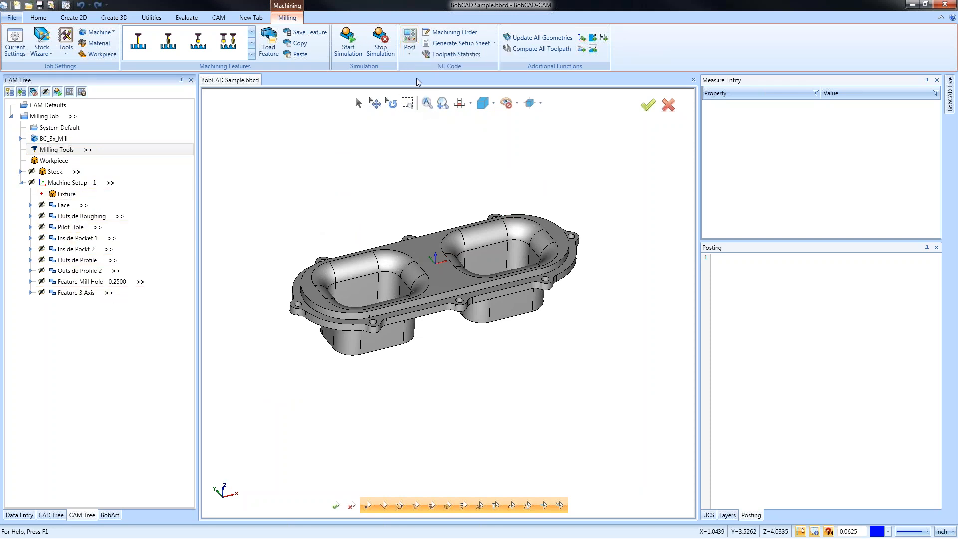
- Post the NC program for the milling job and check the tool calls in the code
{"action": "left_click", "coordinate": [410, 43]}
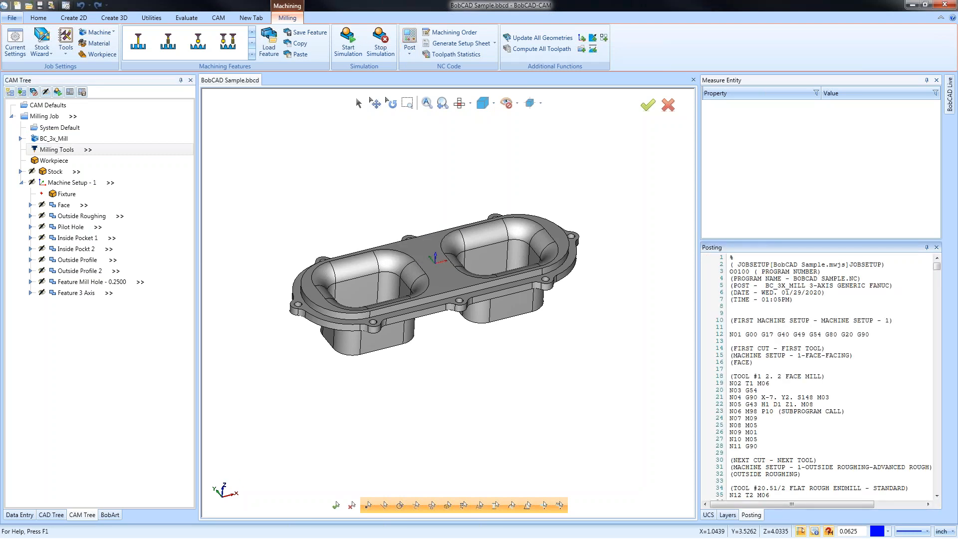
{"action": "scroll", "coordinate": [785, 345], "scroll_direction": "down", "scroll_amount": 8}
{"action": "scroll", "coordinate": [786, 349], "scroll_direction": "up", "scroll_amount": 2}
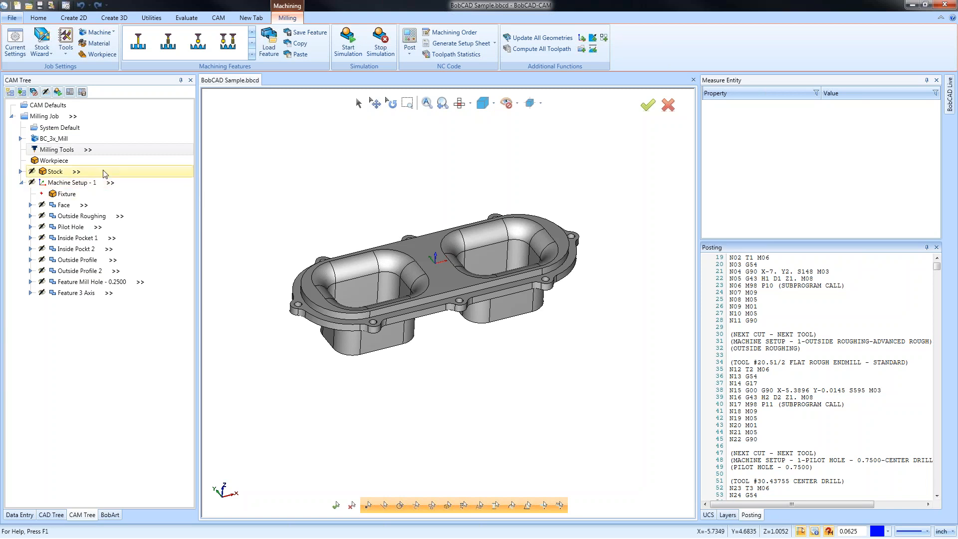
- In the tool assignments, disable automatic tool numbering and renumber the 2 face mill 3, the standard 1/2 rough endmill 5 and the center drill 7
{"action": "right_click", "coordinate": [69, 153]}
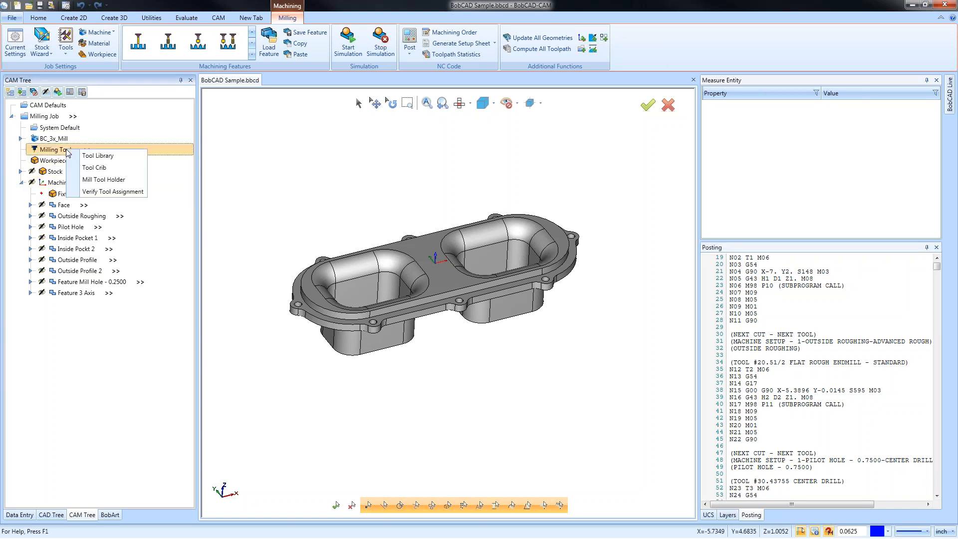
{"action": "left_click", "coordinate": [114, 192]}
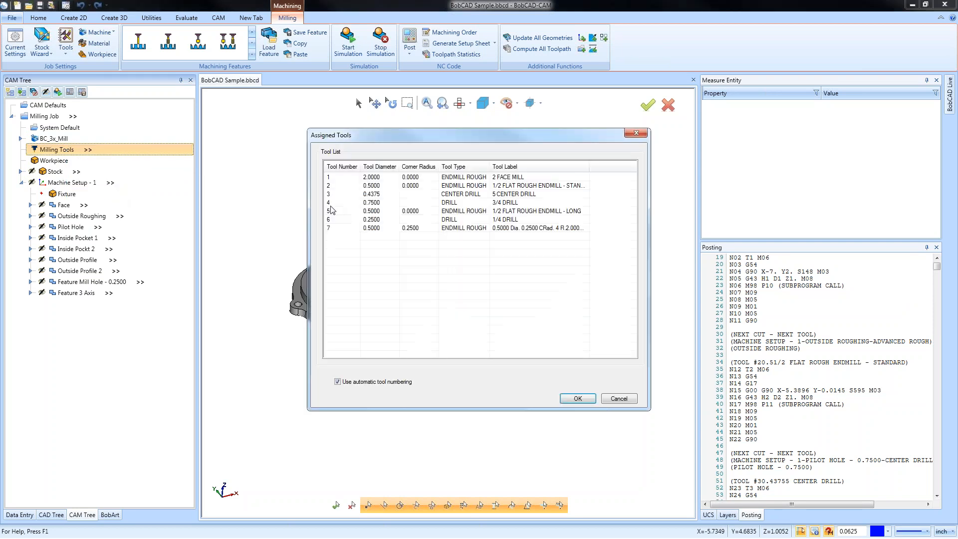
{"action": "left_click_drag", "start_coordinate": [396, 136], "coordinate": [357, 136]}
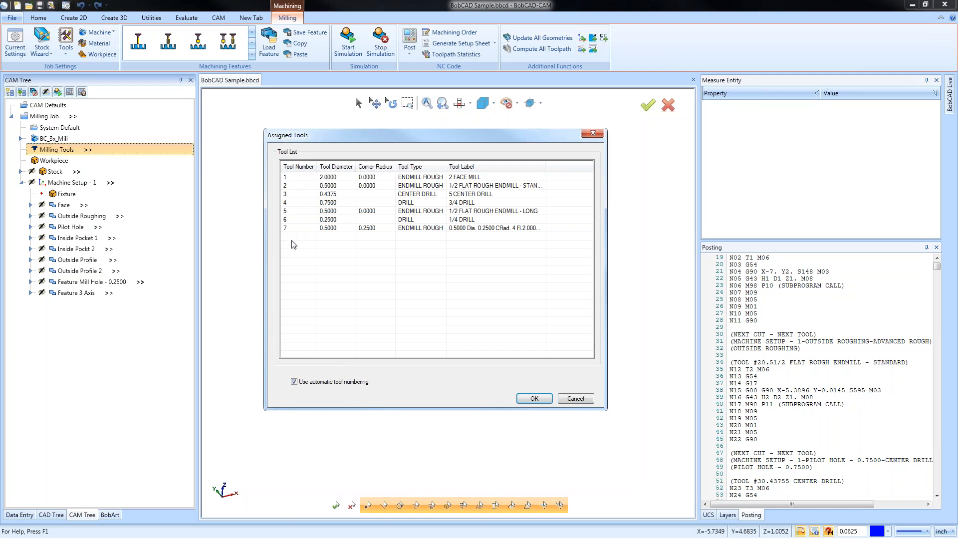
{"action": "left_click", "coordinate": [294, 382]}
{"action": "double_click", "coordinate": [293, 178]}
{"action": "type", "text": "3"}
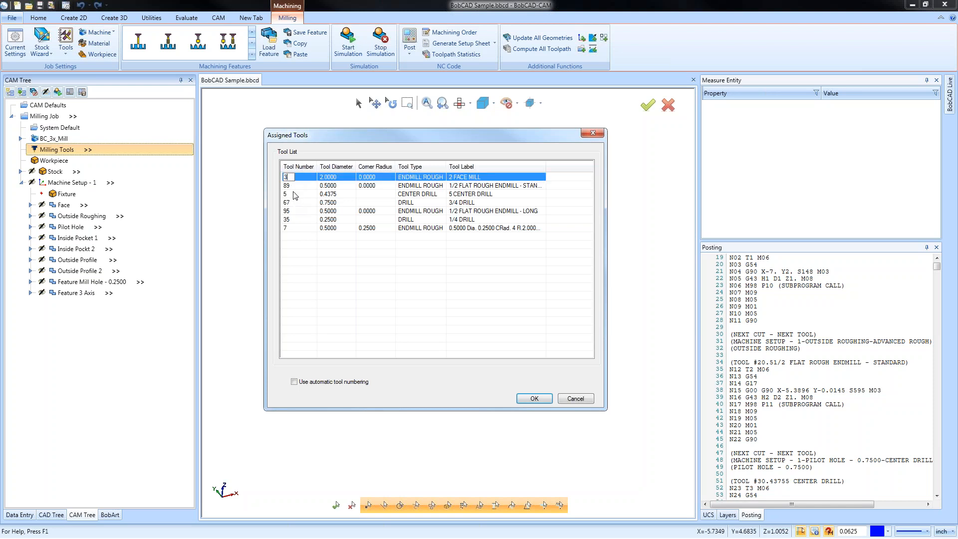
{"action": "key", "text": "Return"}
{"action": "type", "text": "5"}
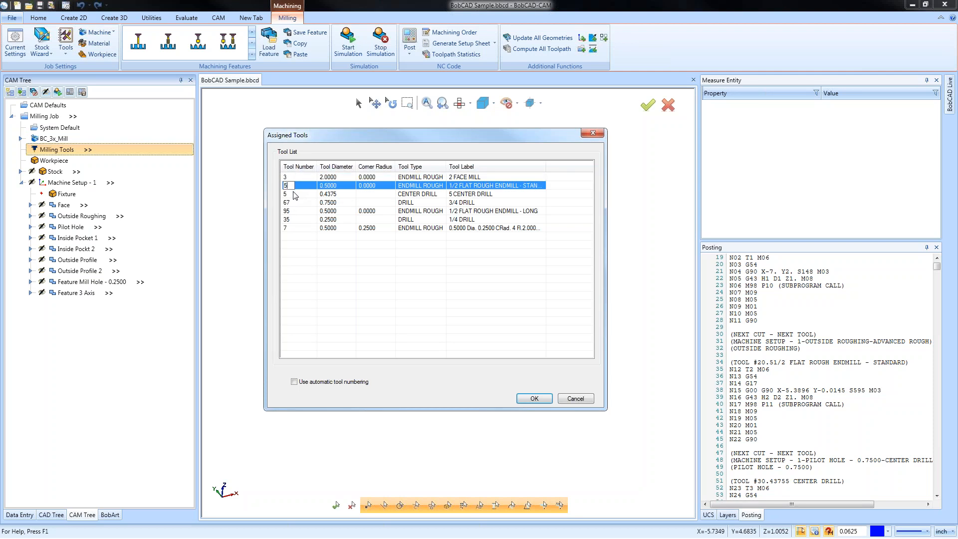
{"action": "key", "text": "Return"}
{"action": "type", "text": "7"}
{"action": "key", "text": "Return"}
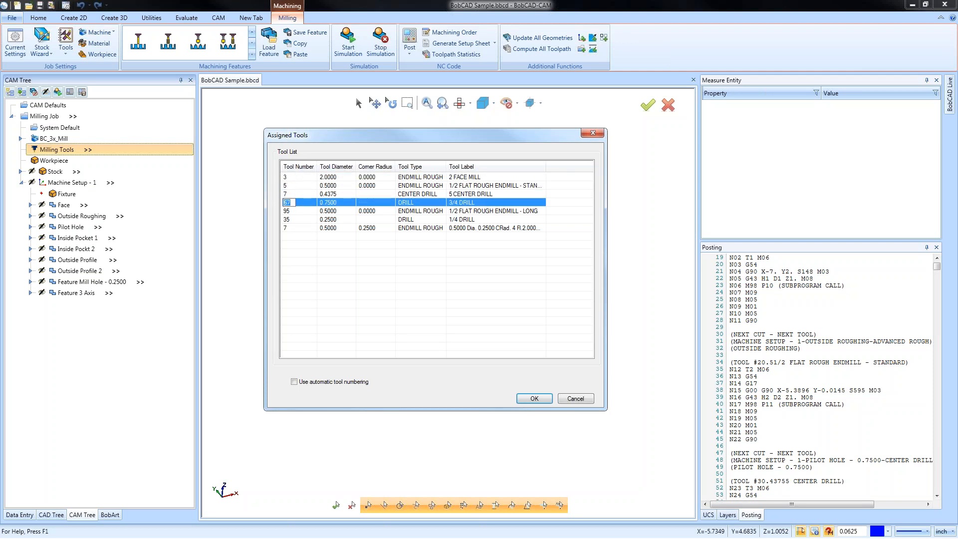
- Renumber the 3/4 drill 8, the long 1/2 rough endmill 9, the 1/4 drill 10 and the 0.2500 corner radius endmill 6, closing the tool assignments
{"action": "type", "text": "8"}
{"action": "key", "text": "Return"}
{"action": "type", "text": "9"}
{"action": "key", "text": "Return"}
{"action": "type", "text": "10"}
{"action": "key", "text": "Return"}
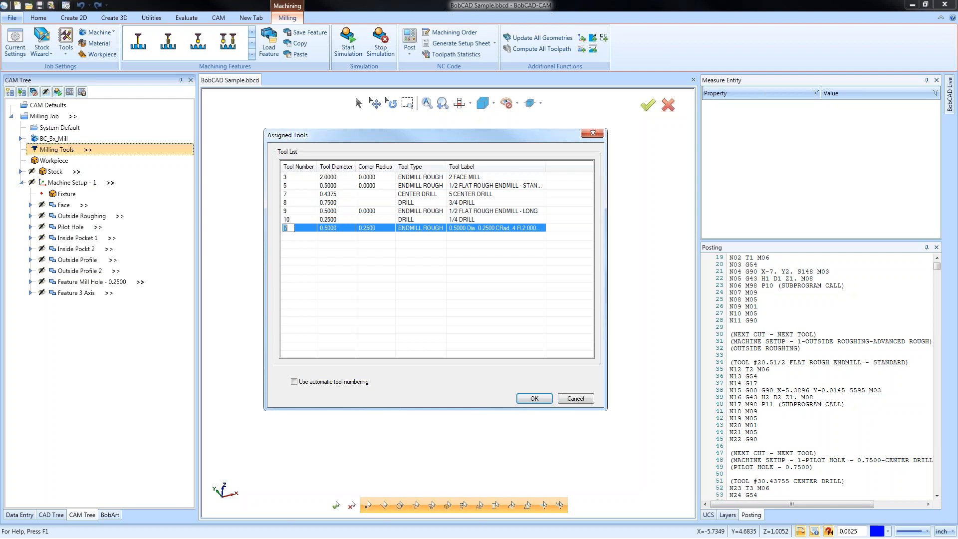
{"action": "type", "text": "6"}
{"action": "key", "text": "Return"}
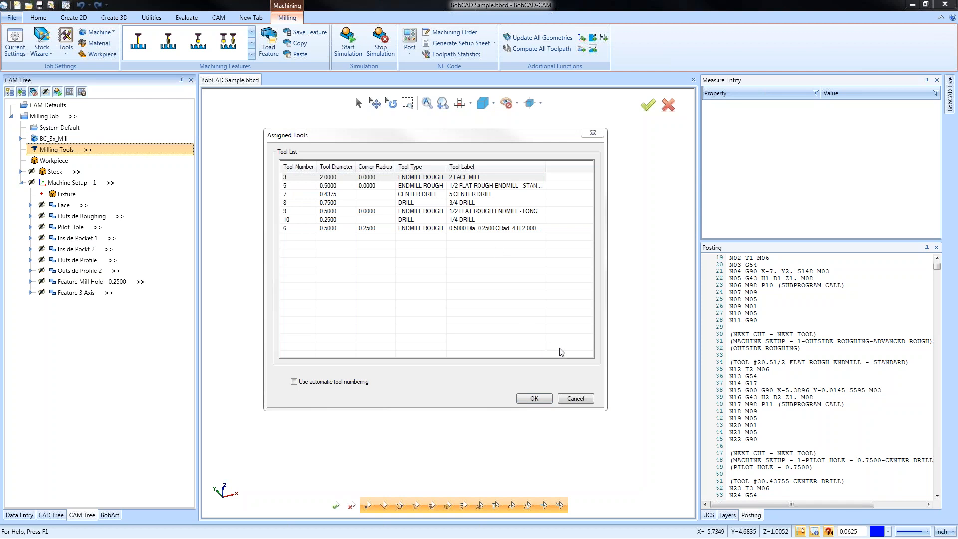
{"action": "left_click", "coordinate": [574, 399]}
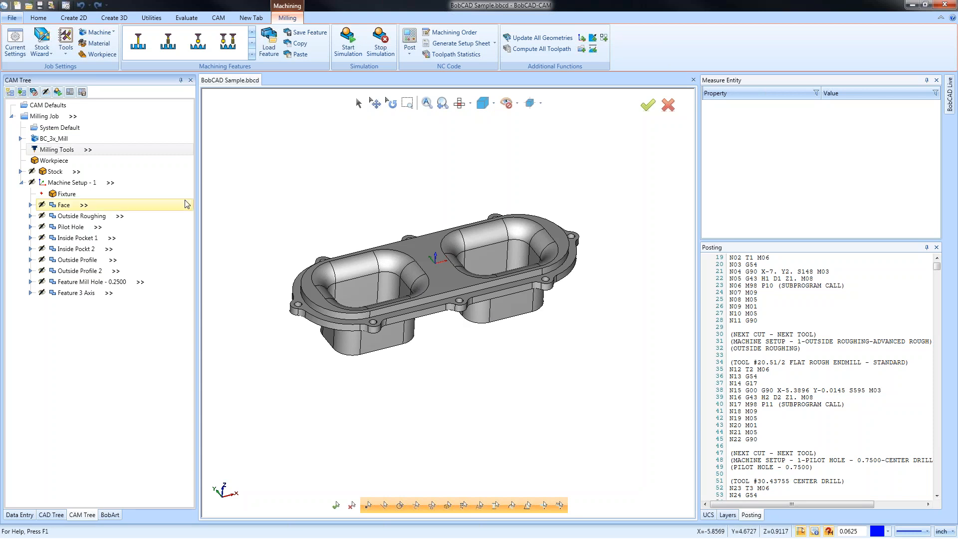
- Open the Tool Crib, collapse the drill and mill categories, and preview tools 5 through 10
{"action": "right_click", "coordinate": [74, 152]}
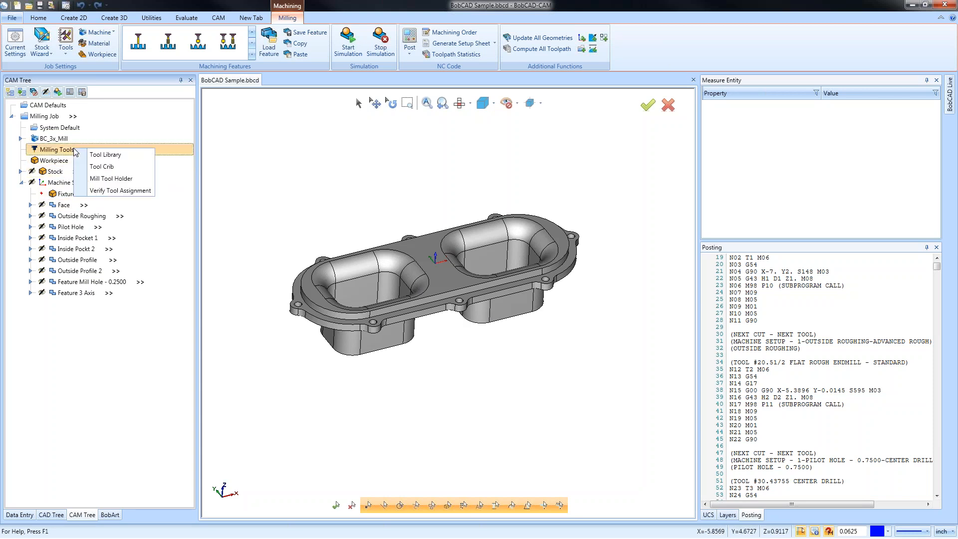
{"action": "left_click", "coordinate": [102, 166]}
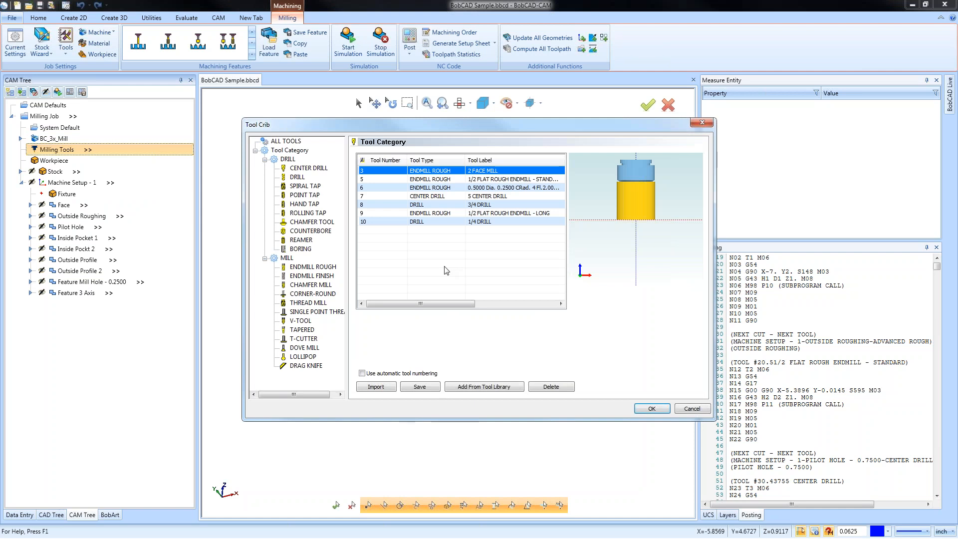
{"action": "left_click", "coordinate": [265, 159]}
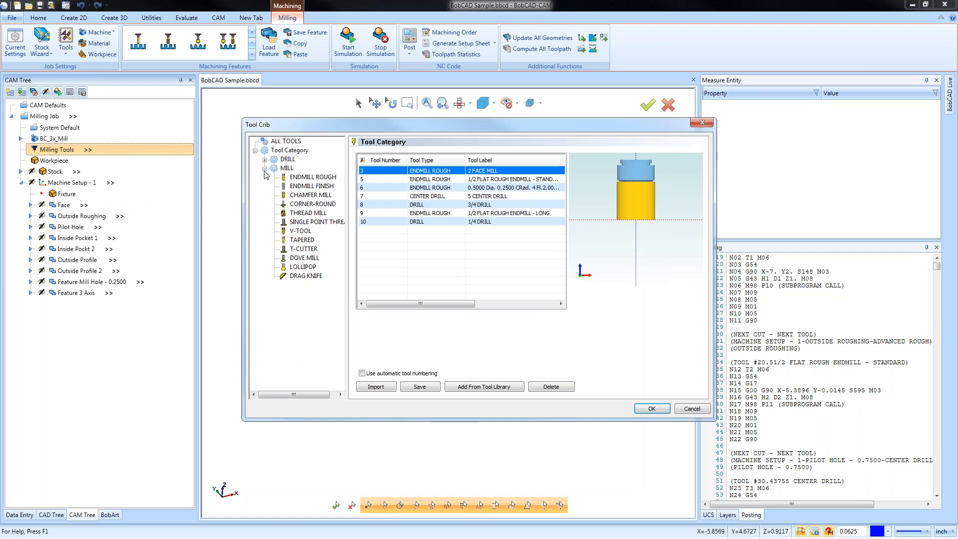
{"action": "left_click", "coordinate": [265, 169]}
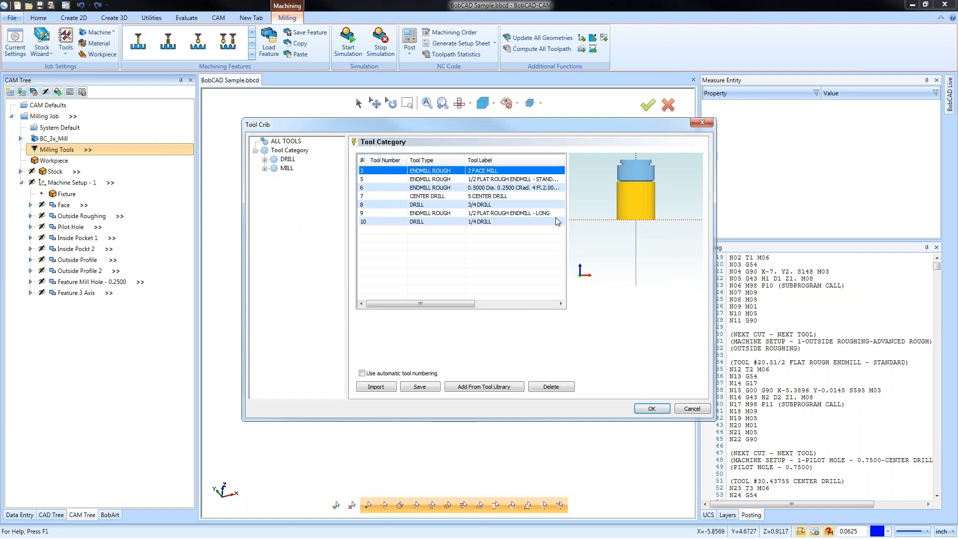
{"action": "left_click", "coordinate": [501, 181]}
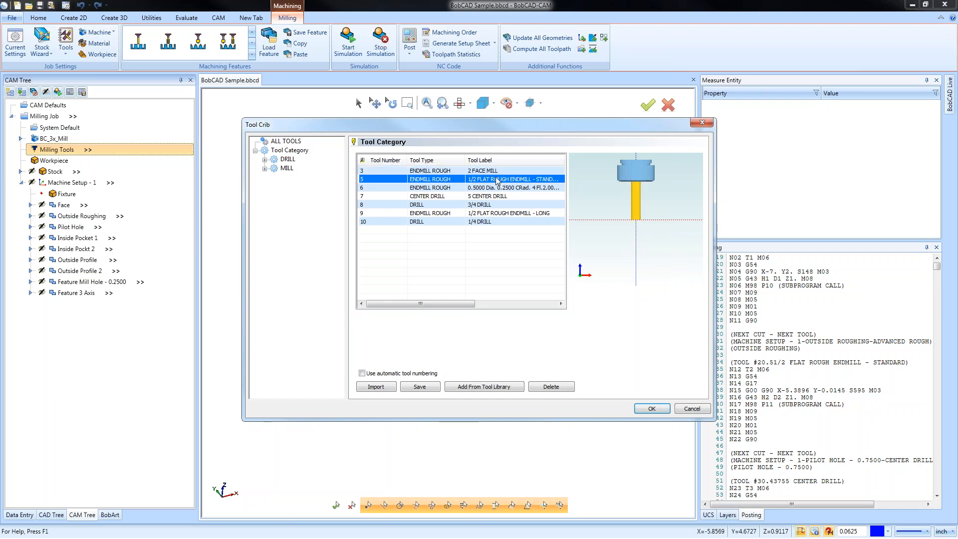
{"action": "left_click", "coordinate": [490, 188]}
{"action": "mouse_move", "coordinate": [652, 222]}
{"action": "left_mouse_down"}
{"action": "mouse_move", "coordinate": [660, 169]}
{"action": "mouse_move", "coordinate": [663, 222]}
{"action": "left_mouse_up"}
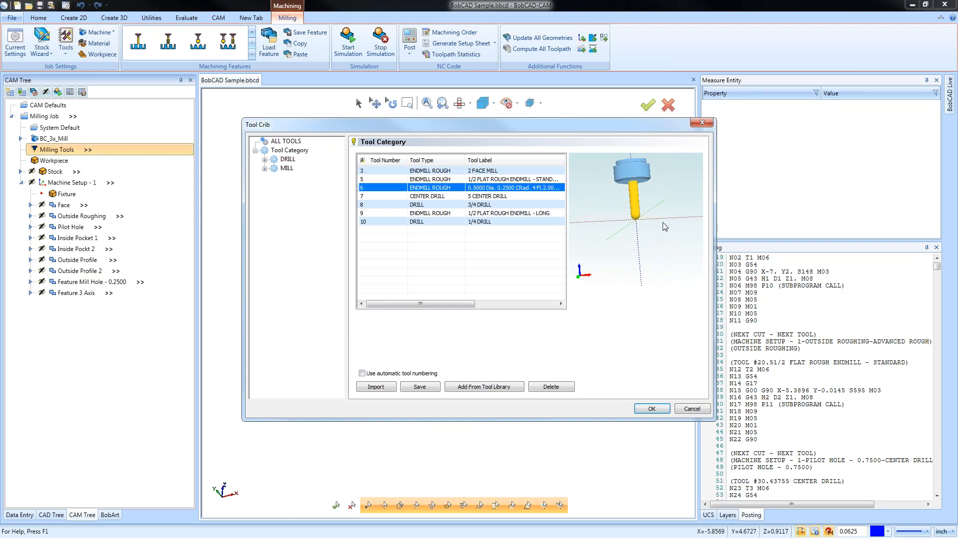
{"action": "left_click", "coordinate": [482, 197]}
{"action": "left_click", "coordinate": [483, 205]}
{"action": "left_click", "coordinate": [484, 213]}
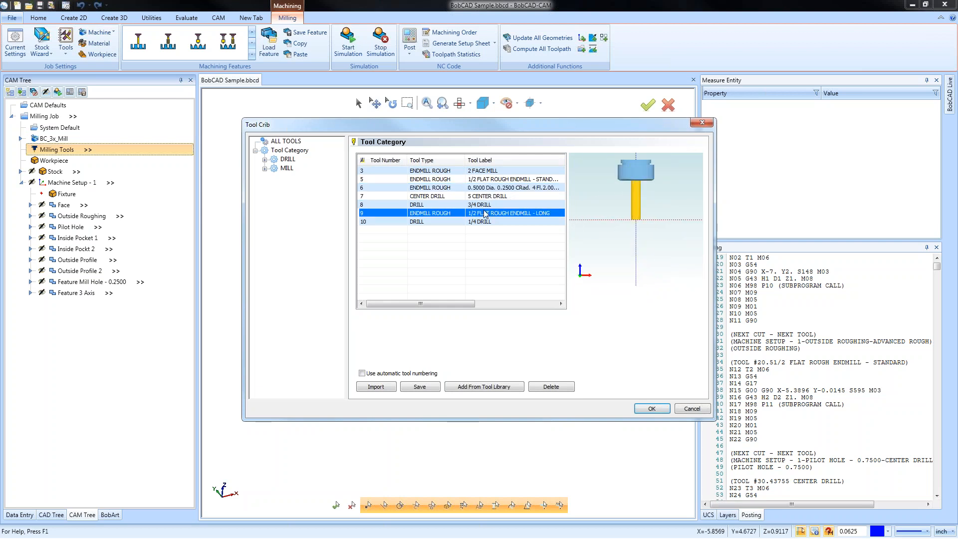
{"action": "left_click", "coordinate": [485, 222]}
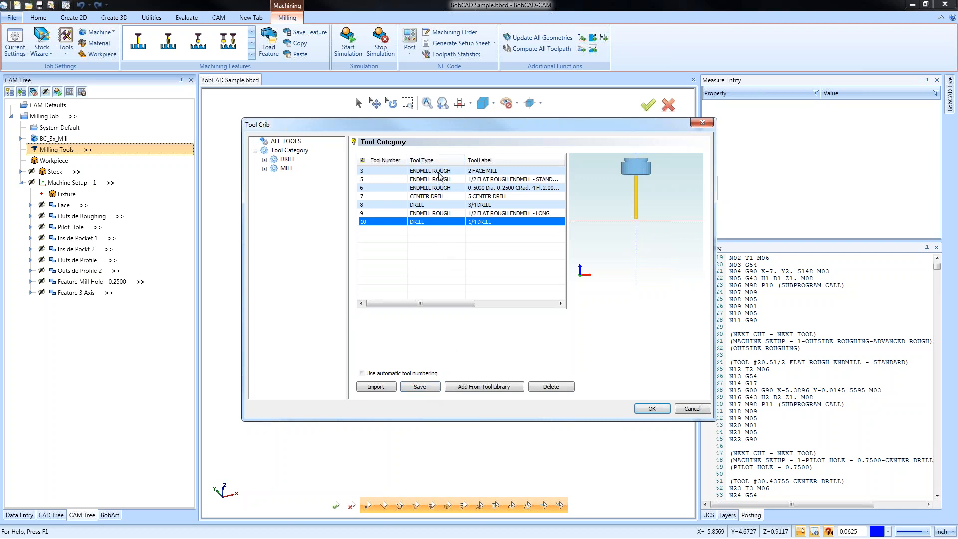
- Go through the Tool Crib entries again from tool 5 to tool 10, then close the crib without changes
{"action": "left_click", "coordinate": [439, 178]}
{"action": "left_click", "coordinate": [433, 187]}
{"action": "left_click", "coordinate": [431, 196]}
{"action": "left_click", "coordinate": [427, 205]}
{"action": "left_click", "coordinate": [429, 213]}
{"action": "left_click", "coordinate": [428, 222]}
{"action": "left_click", "coordinate": [691, 409]}
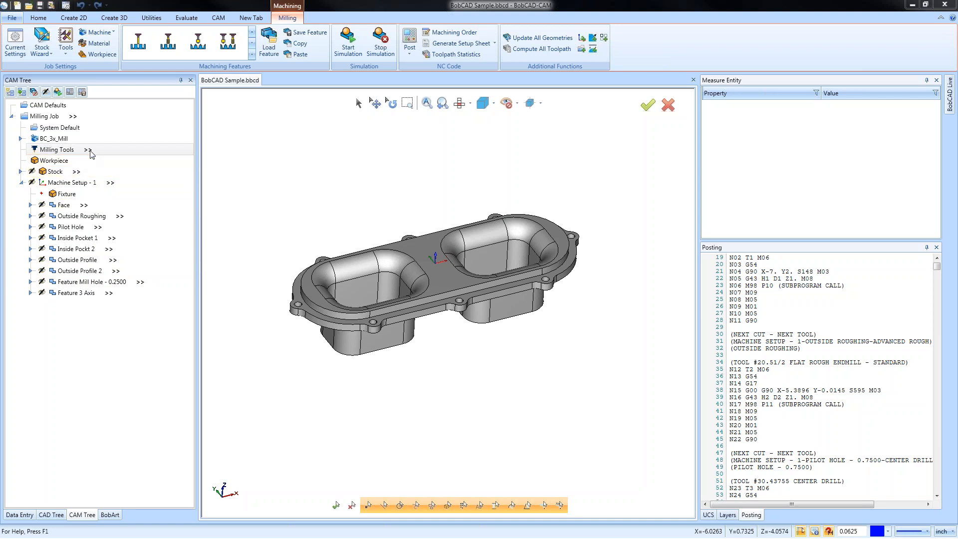
- Inspect the geometry of the Face, Outside Roughing, Pilot Hole and two inside pocket features in Machine Setup - 1
{"action": "mouse_move", "coordinate": [92, 154]}
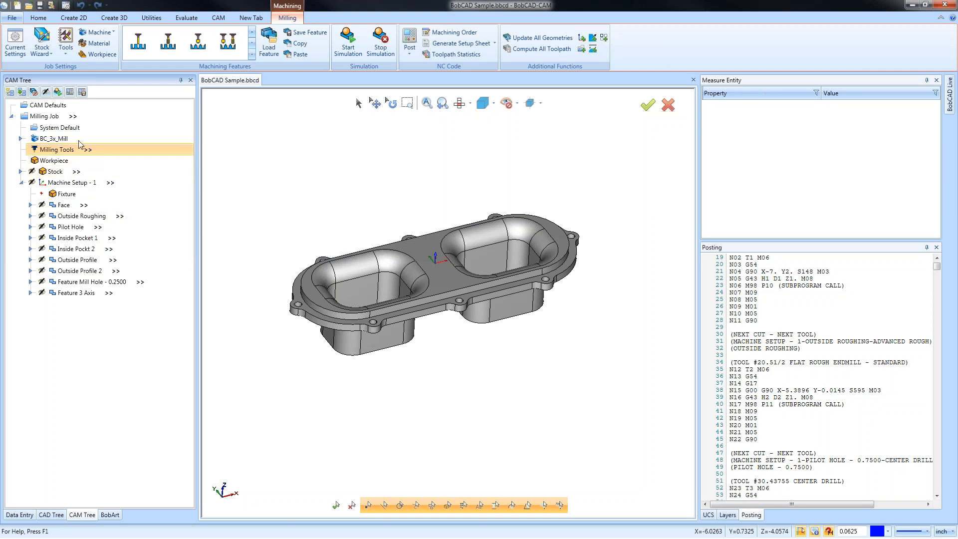
{"action": "mouse_move", "coordinate": [75, 123]}
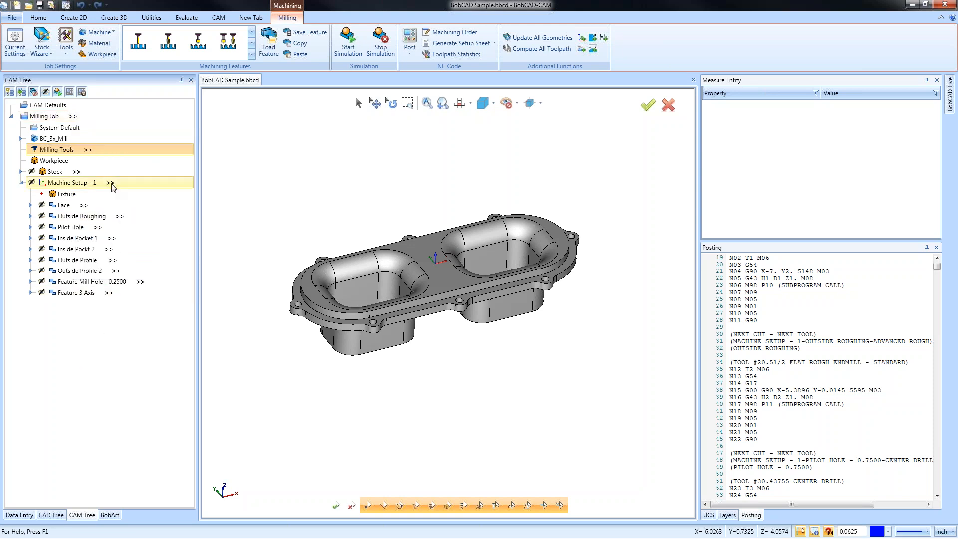
{"action": "mouse_move", "coordinate": [113, 187]}
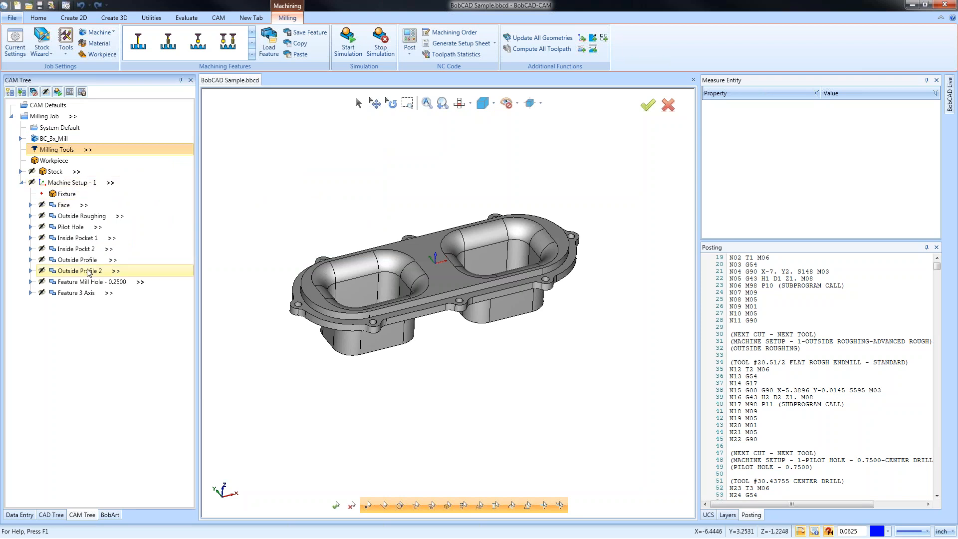
{"action": "left_click", "coordinate": [31, 205]}
{"action": "left_click", "coordinate": [31, 205]}
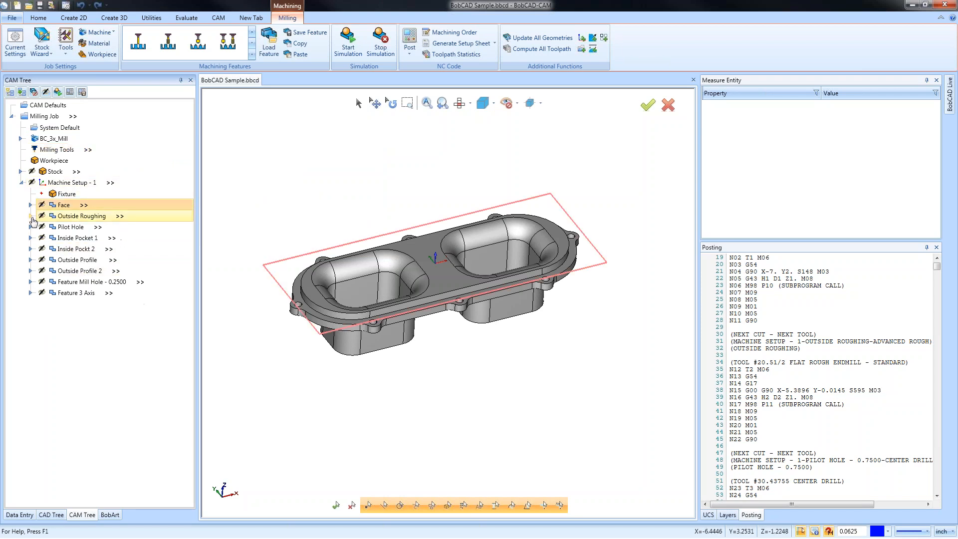
{"action": "left_click", "coordinate": [32, 217]}
{"action": "left_click", "coordinate": [31, 216]}
{"action": "left_click", "coordinate": [30, 216]}
{"action": "left_click", "coordinate": [62, 205]}
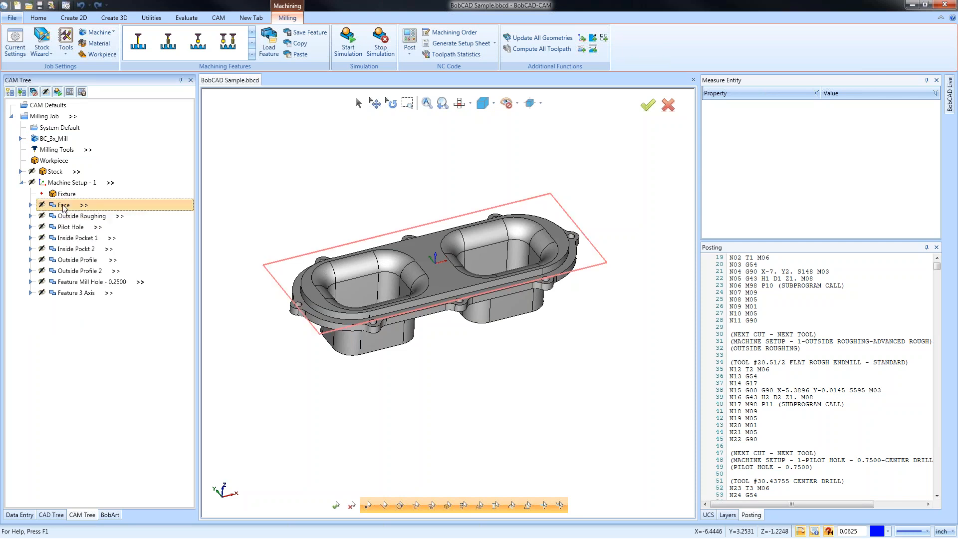
{"action": "left_click", "coordinate": [82, 218]}
{"action": "left_click", "coordinate": [79, 229]}
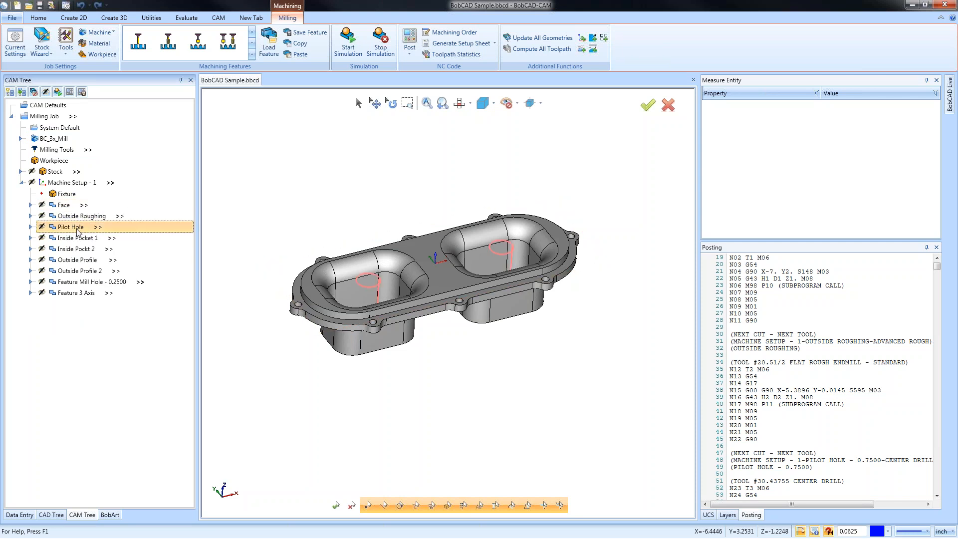
{"action": "left_click", "coordinate": [80, 239]}
{"action": "left_click", "coordinate": [88, 250]}
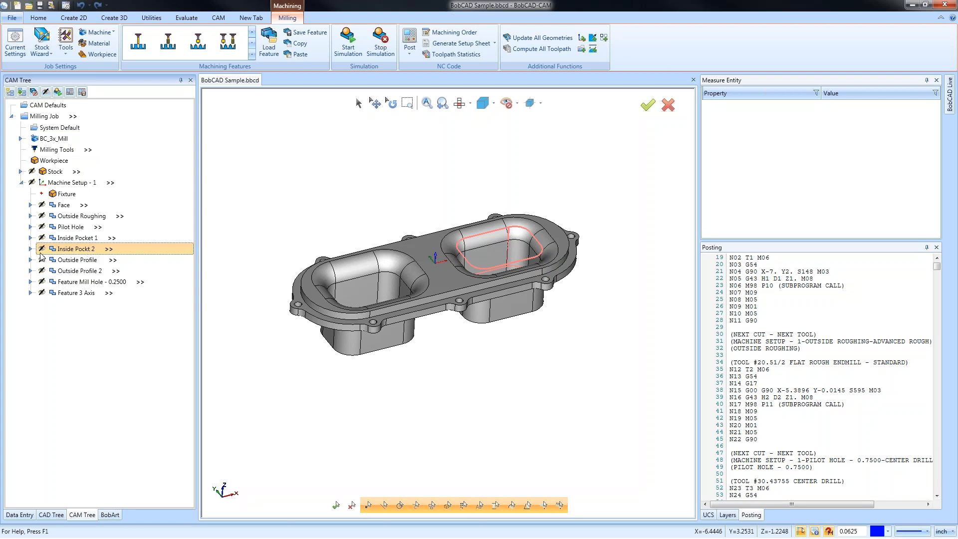
- Expand the Inside Pocket 1 feature and display the toolpath of its Pocket operation
{"action": "left_click", "coordinate": [30, 238]}
{"action": "left_click", "coordinate": [79, 239]}
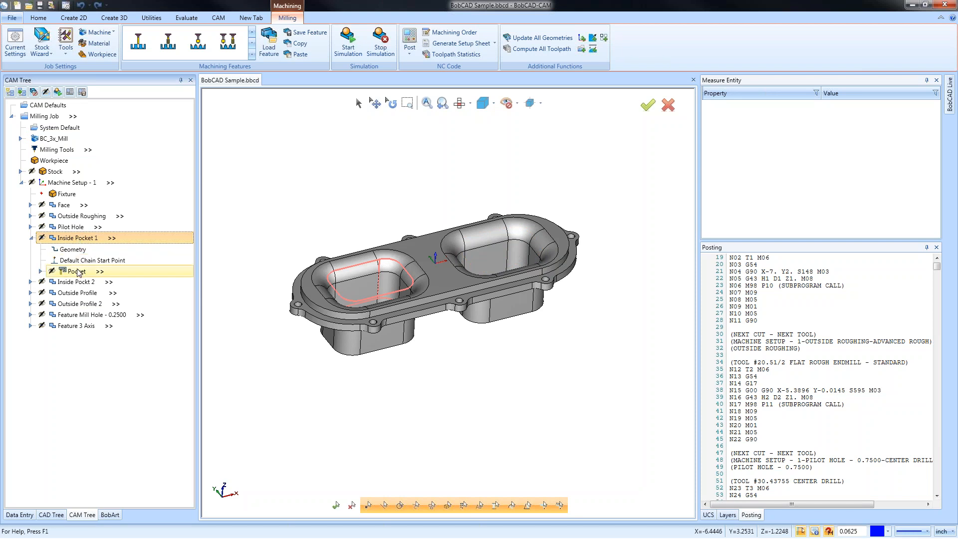
{"action": "left_click", "coordinate": [79, 272]}
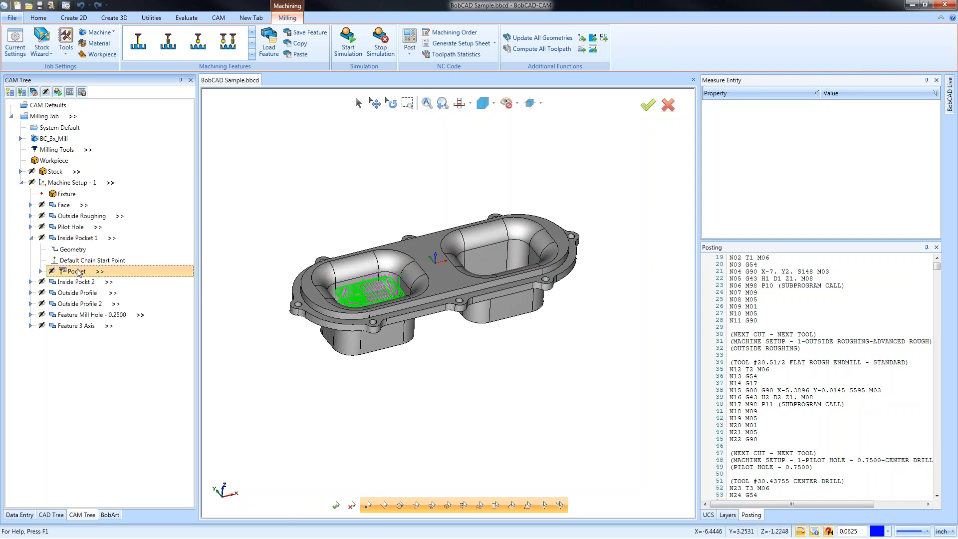
- Inspect the Outside Profile feature's geometry and Profile Rough toolpath, and check the feature data of Outside Profile 2
{"action": "left_click", "coordinate": [30, 239]}
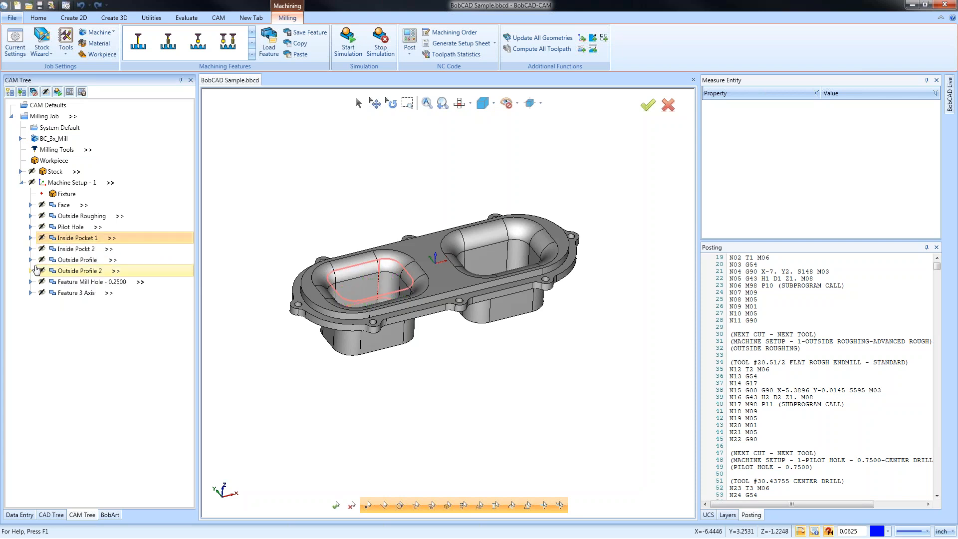
{"action": "left_click", "coordinate": [31, 260]}
{"action": "left_click", "coordinate": [78, 295]}
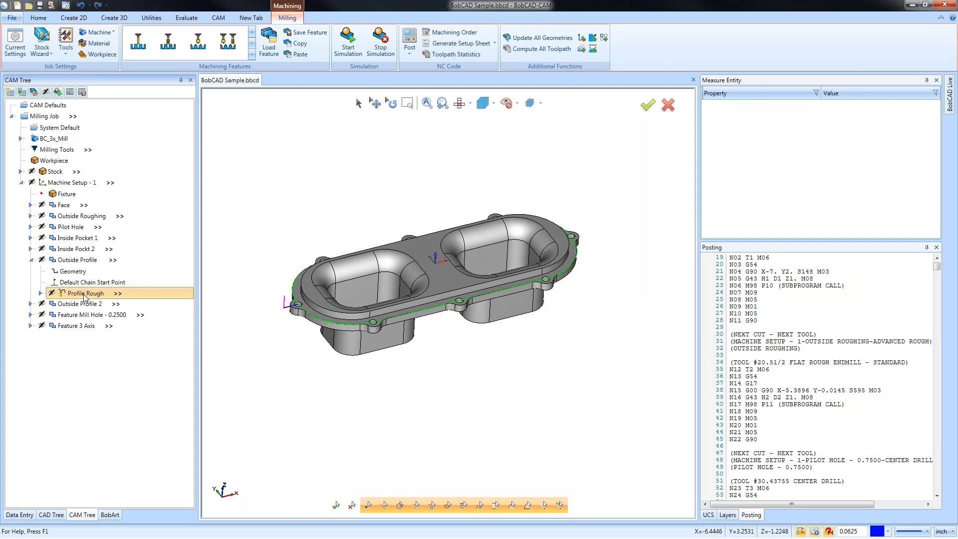
{"action": "left_click", "coordinate": [30, 261]}
{"action": "left_click", "coordinate": [30, 260]}
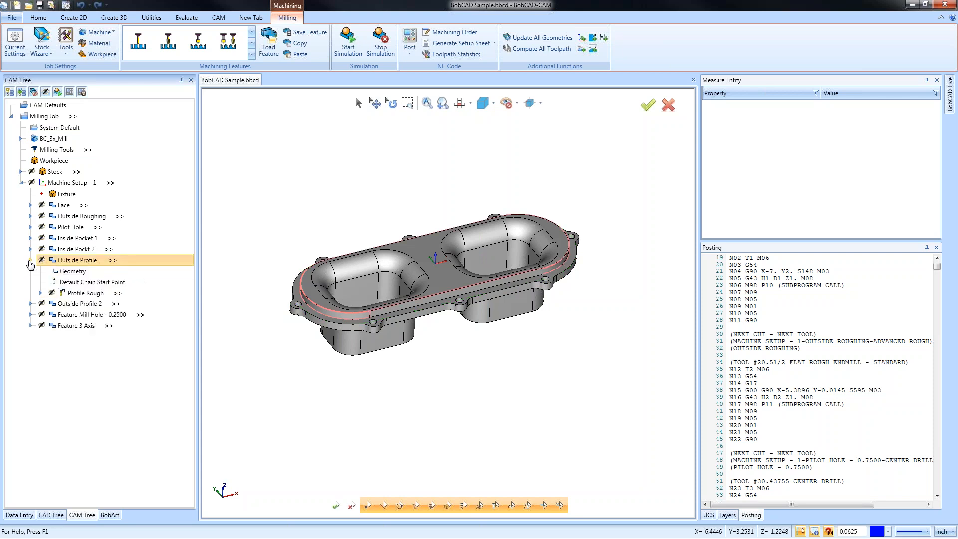
{"action": "left_click", "coordinate": [74, 272]}
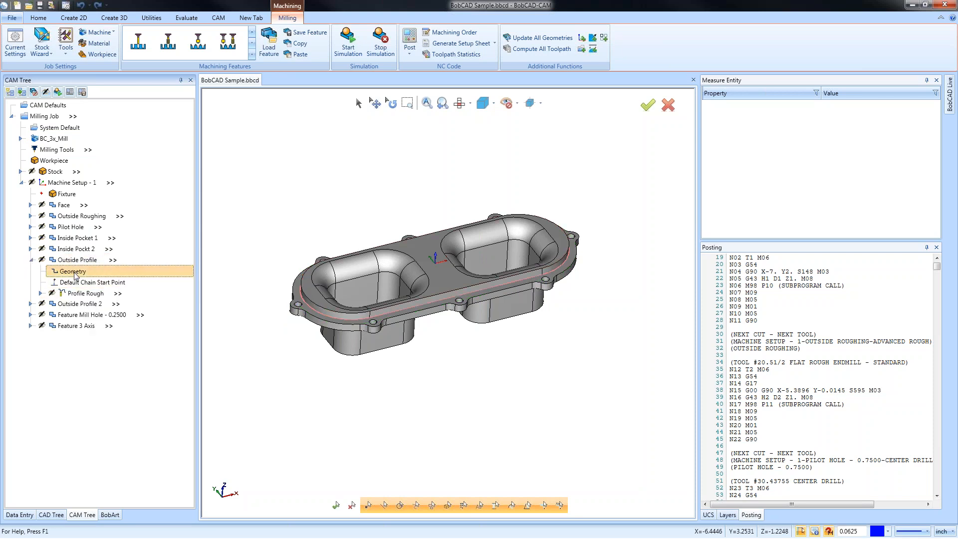
{"action": "left_click", "coordinate": [80, 296]}
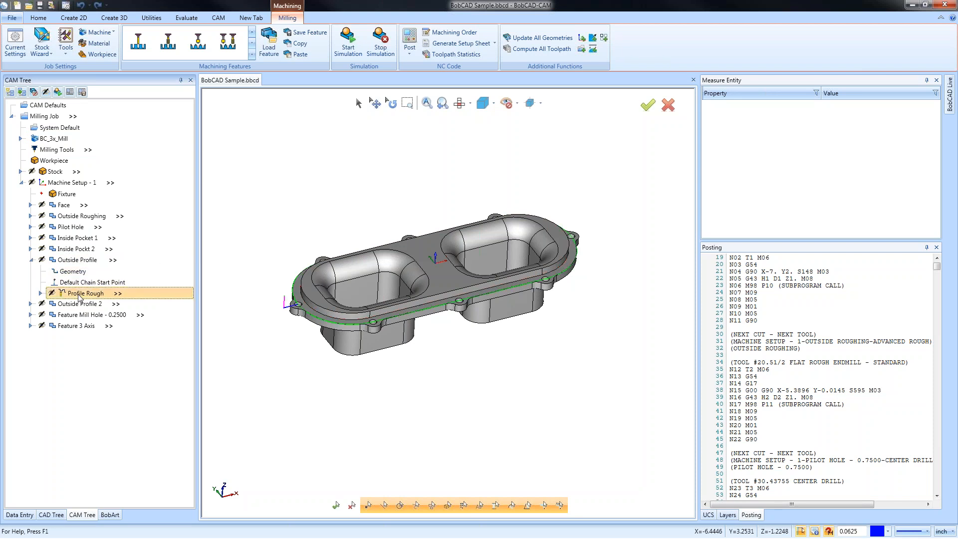
{"action": "left_click", "coordinate": [30, 260]}
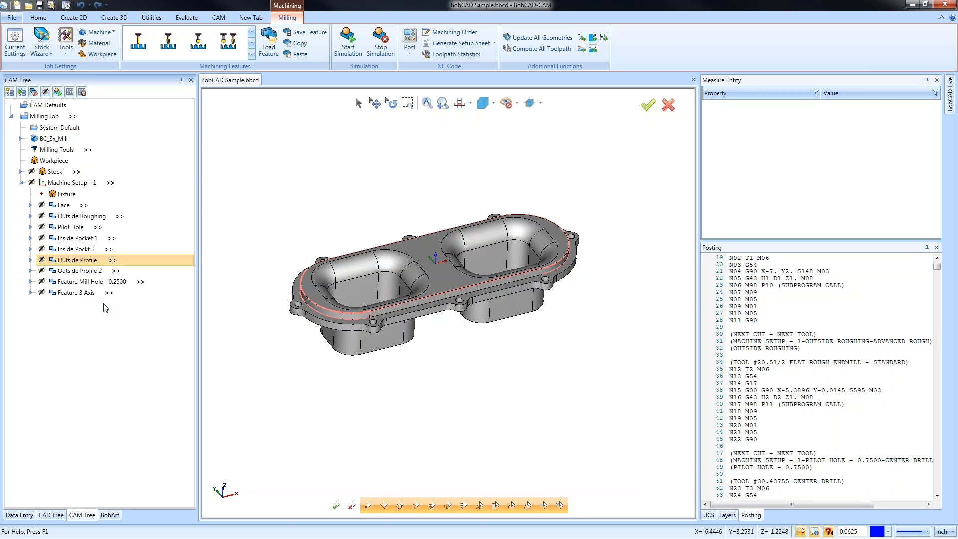
{"action": "left_click", "coordinate": [117, 272]}
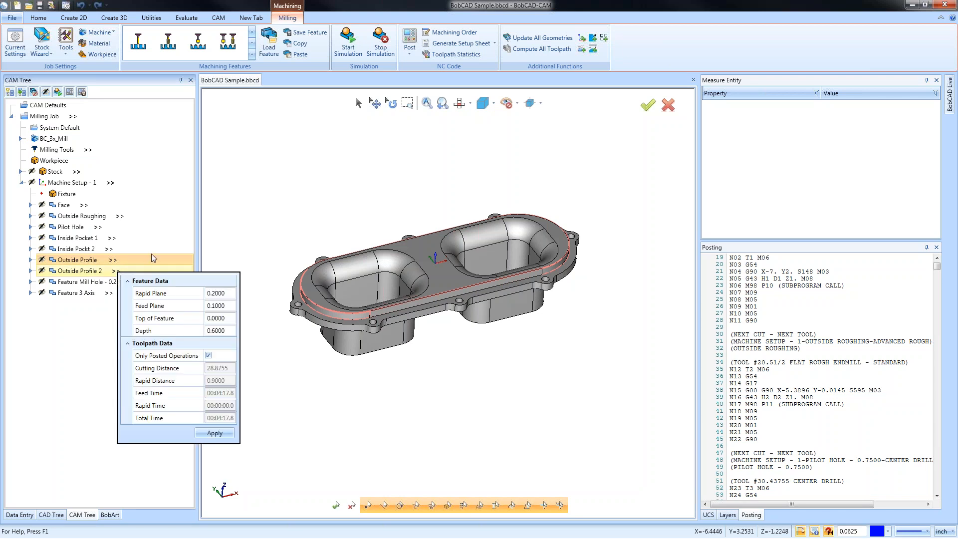
{"action": "left_click", "coordinate": [254, 195]}
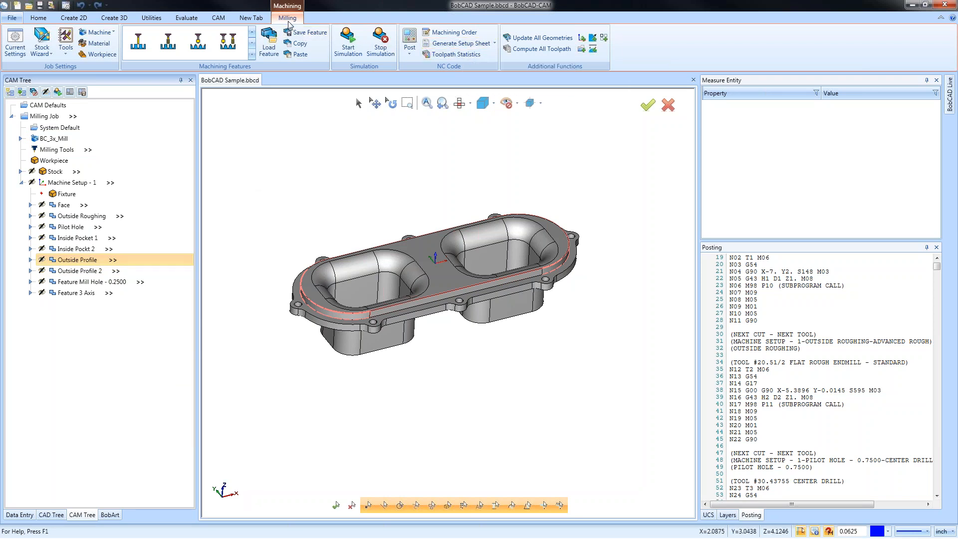
- Reset the machining order to the Individual Feature optimization, and leave the Machining Order dialog without keeping the change
{"action": "left_click", "coordinate": [463, 36]}
{"action": "left_click_drag", "start_coordinate": [394, 148], "coordinate": [371, 118]}
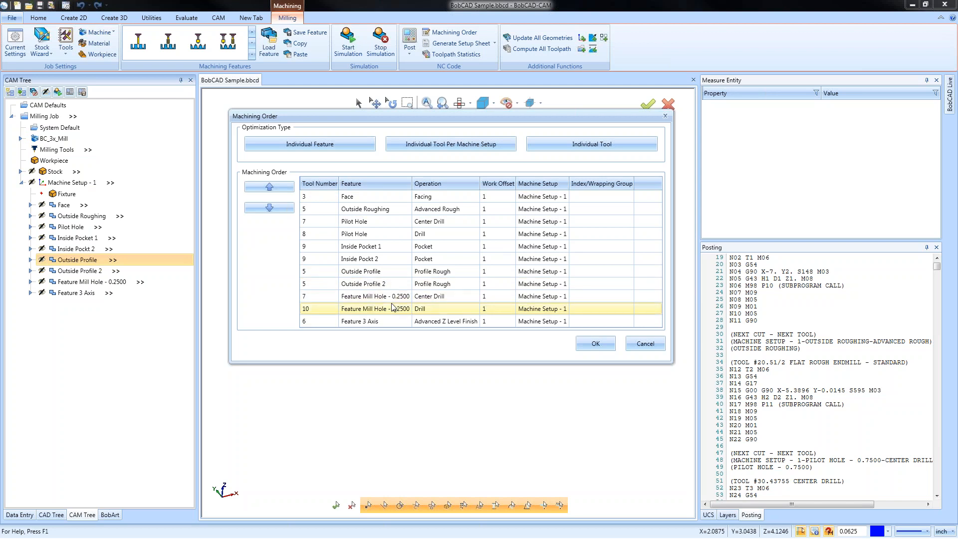
{"action": "left_click", "coordinate": [322, 148]}
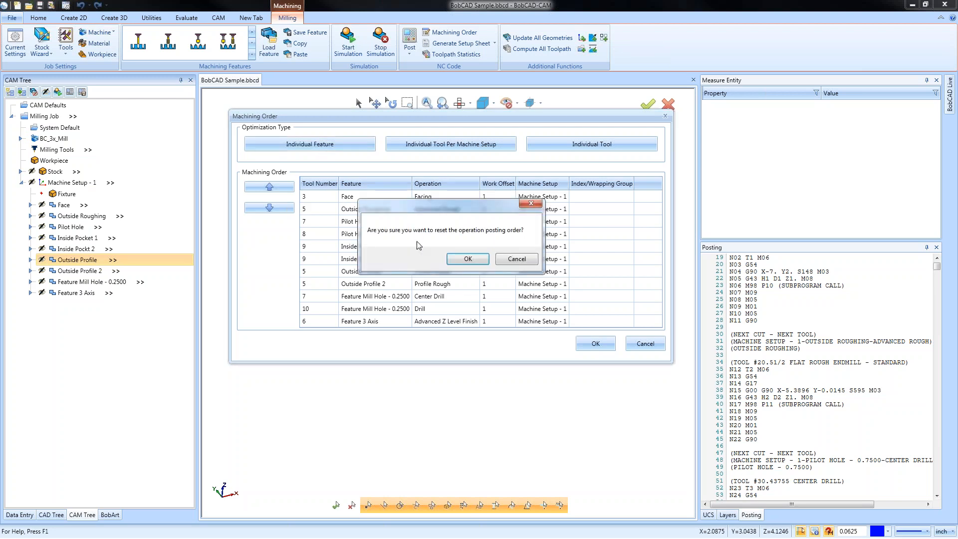
{"action": "left_click", "coordinate": [467, 258]}
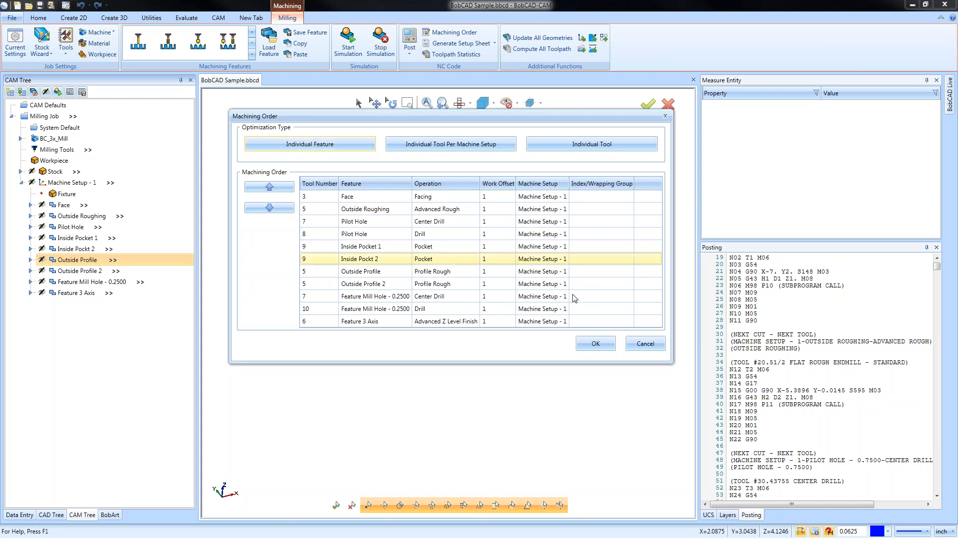
{"action": "left_click", "coordinate": [644, 343]}
- Expand the Face and Outside Roughing features under Machine Setup - 1 to show their operations
{"action": "left_click", "coordinate": [59, 209]}
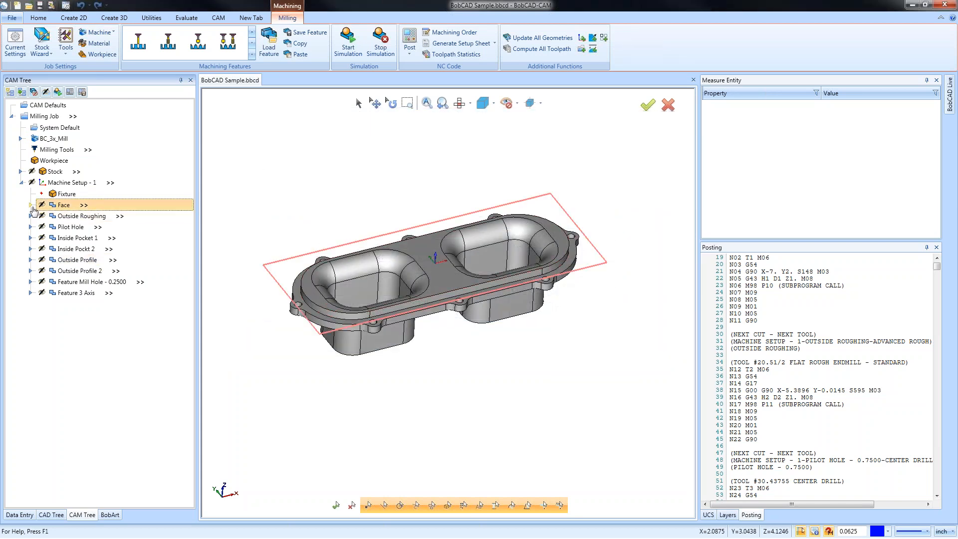
{"action": "left_click", "coordinate": [30, 205]}
{"action": "left_click", "coordinate": [31, 241]}
{"action": "left_click", "coordinate": [31, 240]}
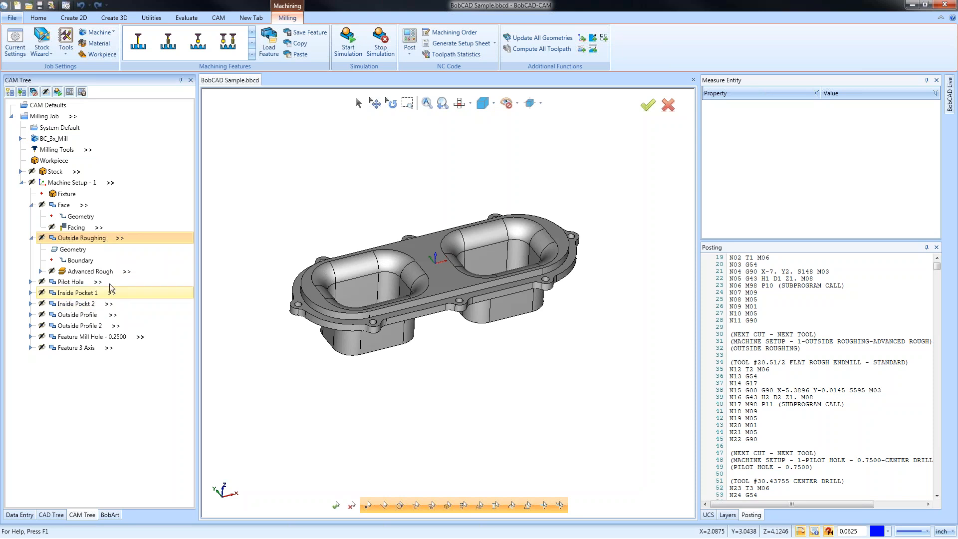
- Reopen the Machining Order and reset the operation posting order by Individual Feature
{"action": "left_click", "coordinate": [450, 33]}
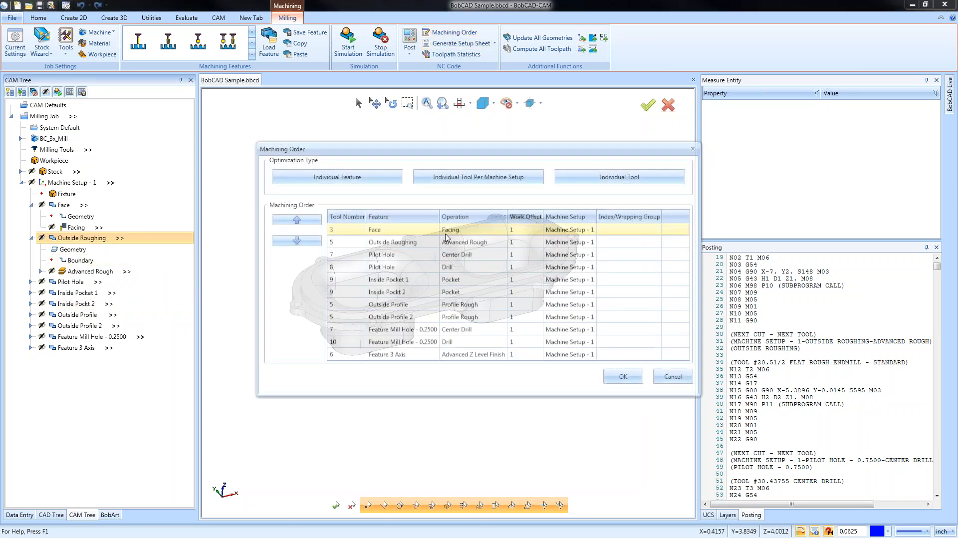
{"action": "left_click", "coordinate": [363, 182]}
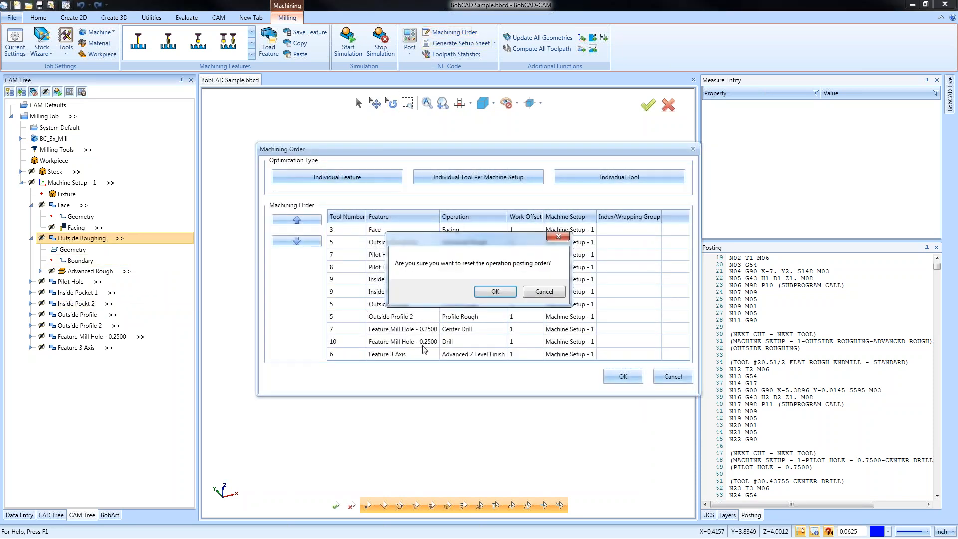
{"action": "left_click", "coordinate": [494, 292]}
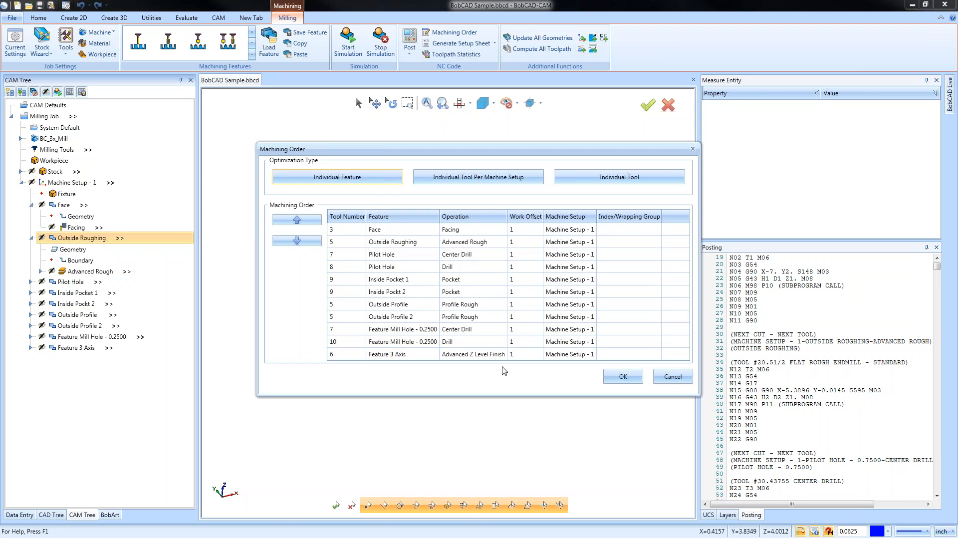
{"action": "left_click", "coordinate": [672, 382]}
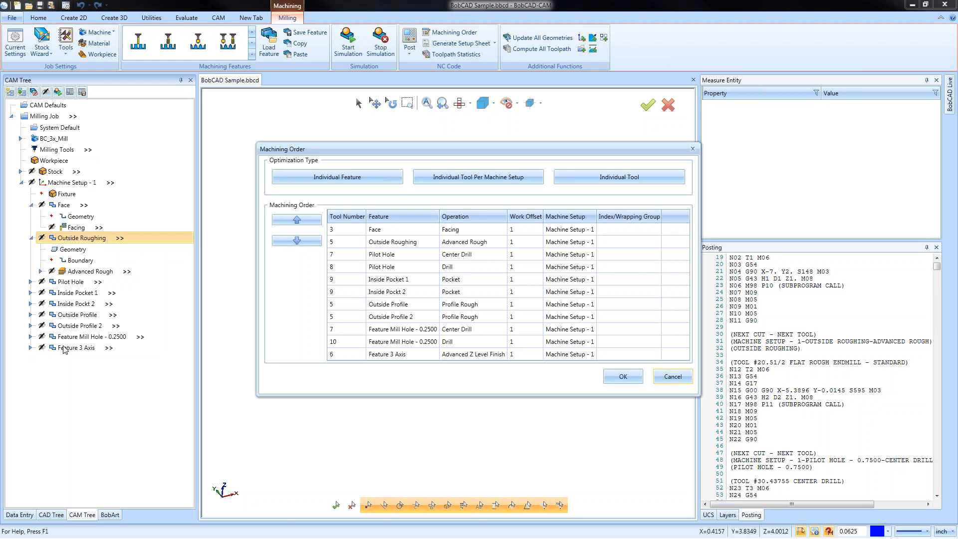
- Reorder the operations by Individual Tool Per Machine Setup and highlight the Profile Rough rows of Outside Profile and Outside Profile 2
{"action": "left_click", "coordinate": [448, 185]}
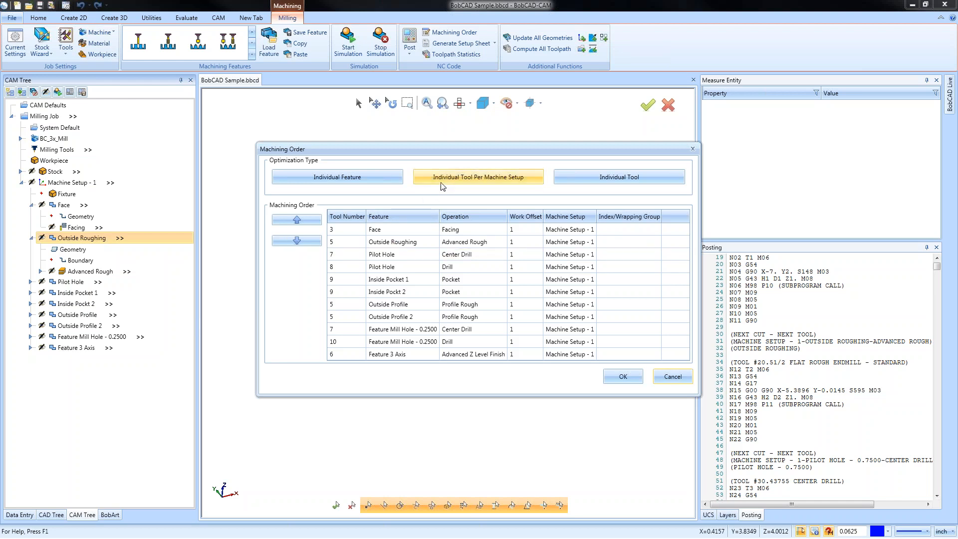
{"action": "left_click", "coordinate": [483, 185]}
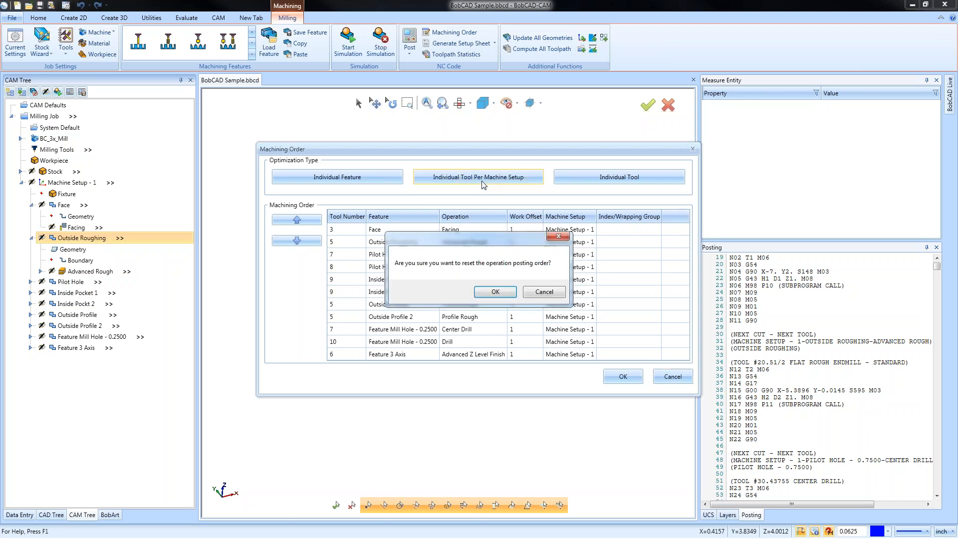
{"action": "left_click", "coordinate": [495, 292]}
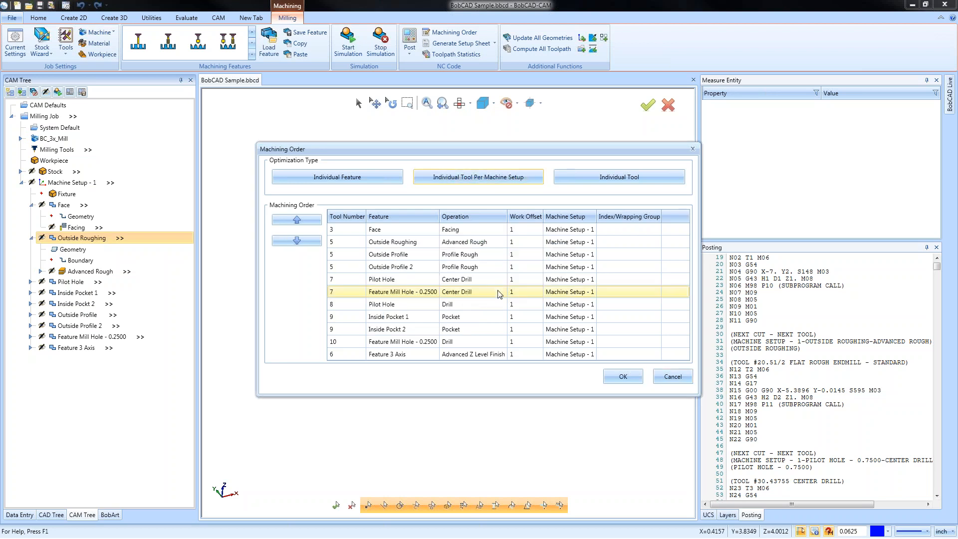
{"action": "left_click", "coordinate": [471, 256]}
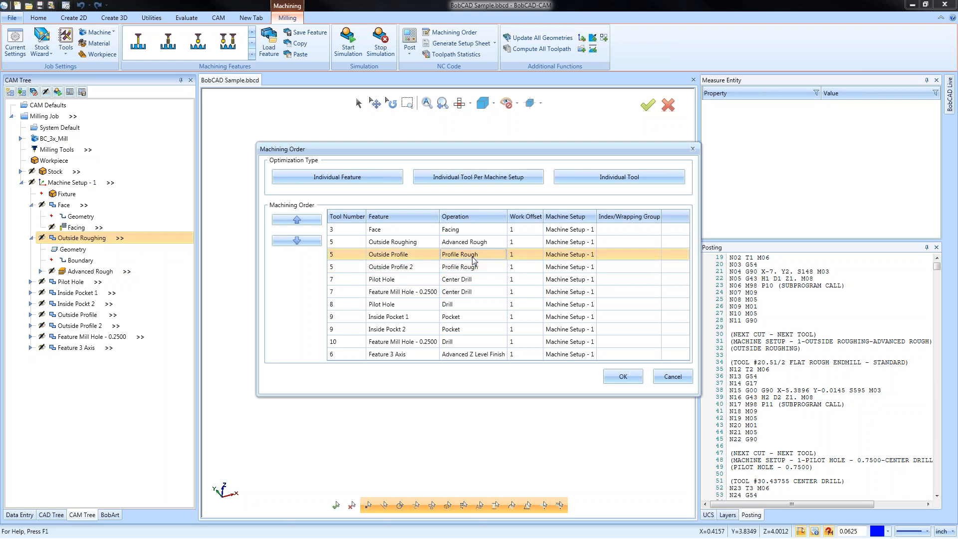
{"action": "left_click", "coordinate": [473, 268]}
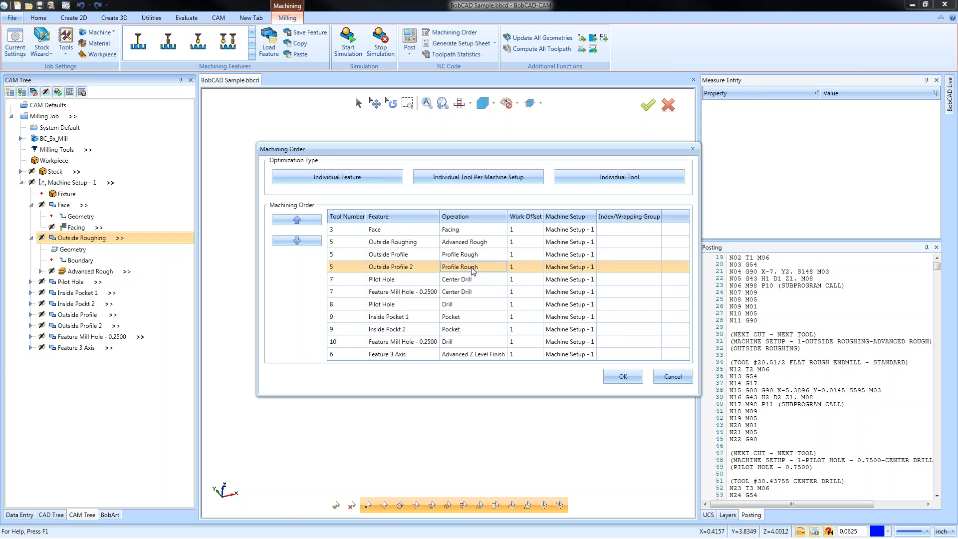
- Compare the two orders by switching twice between Individual Feature and Individual Tool Per Machine Setup, ending on the latter
{"action": "left_click", "coordinate": [337, 177]}
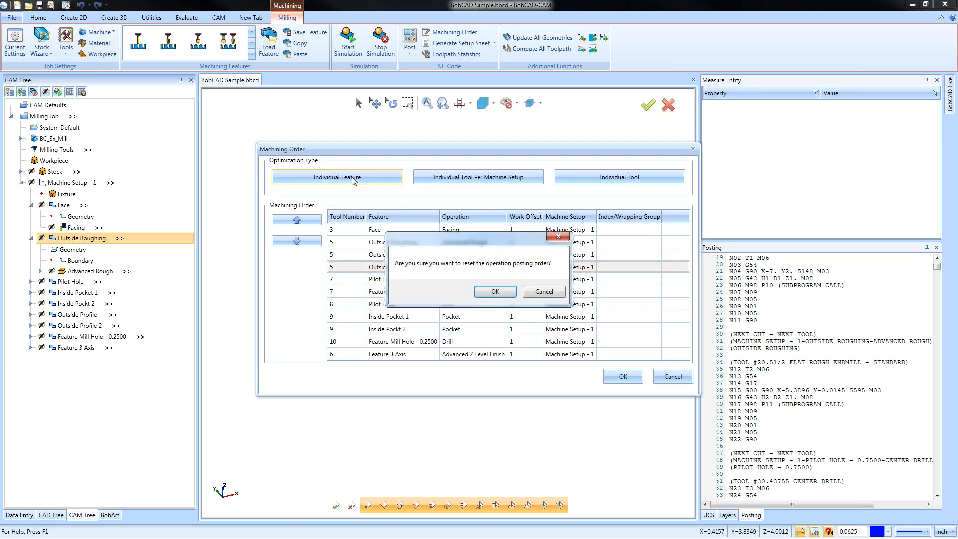
{"action": "left_click", "coordinate": [494, 291]}
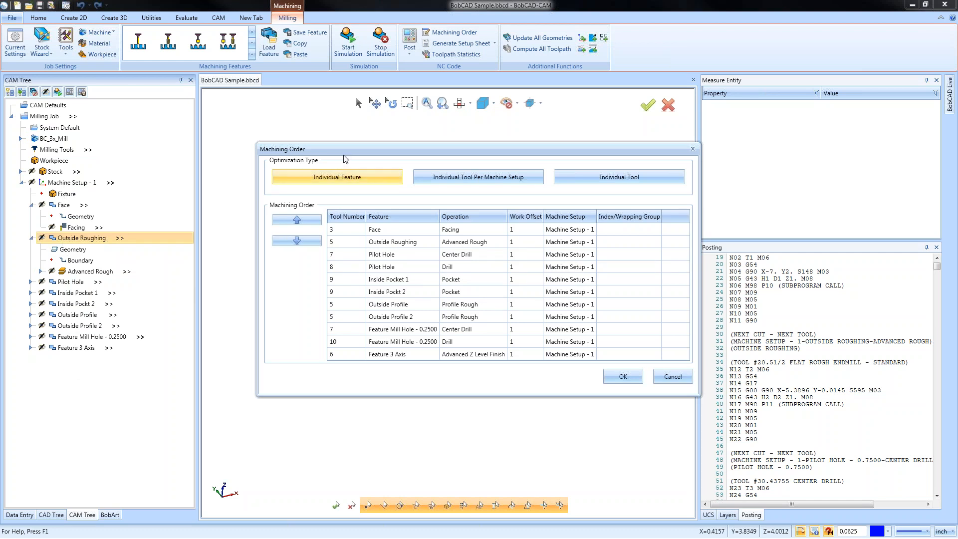
{"action": "left_click", "coordinate": [459, 176]}
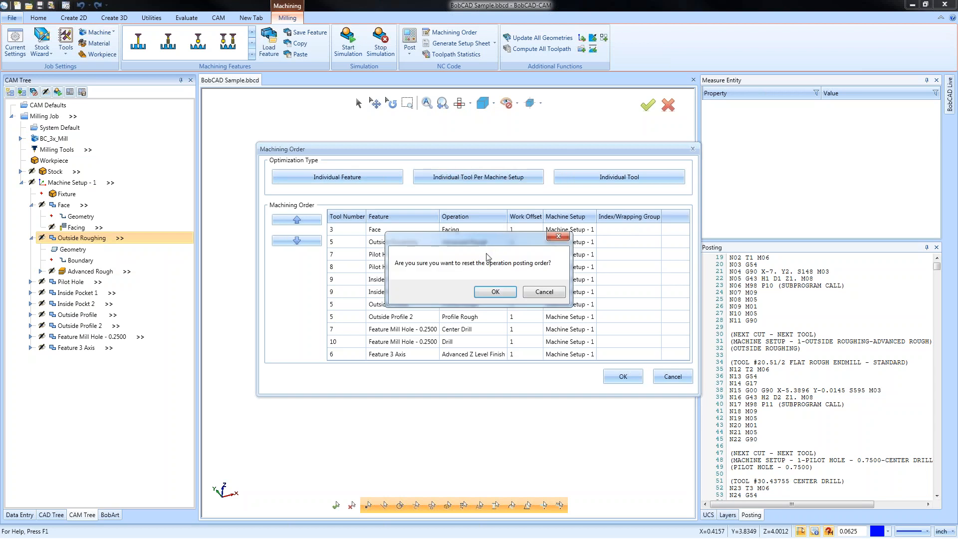
{"action": "left_click", "coordinate": [494, 292]}
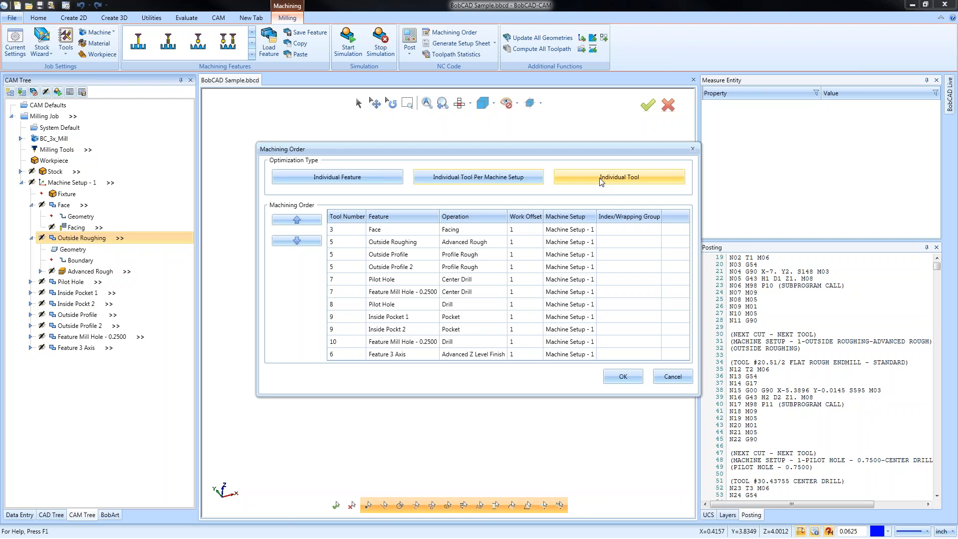
{"action": "left_click", "coordinate": [331, 175]}
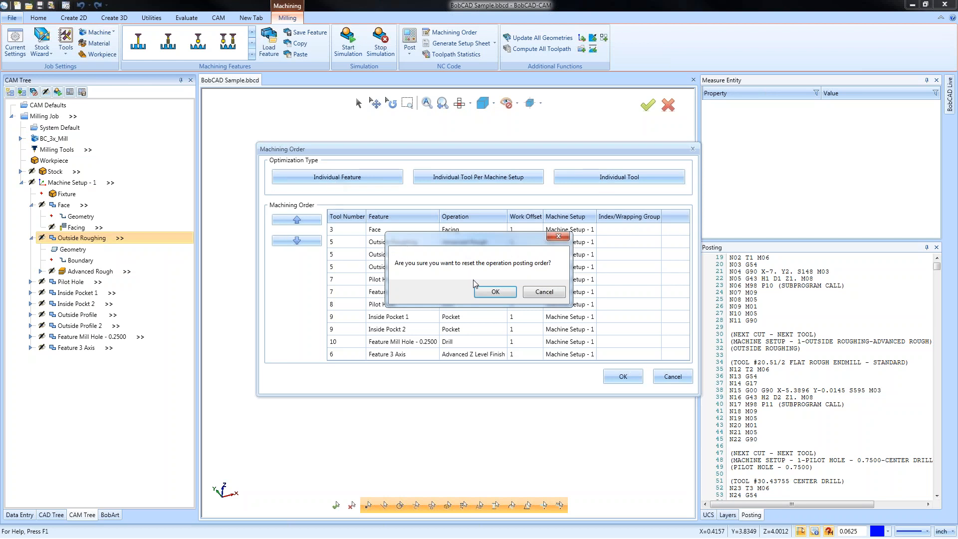
{"action": "left_click", "coordinate": [494, 291]}
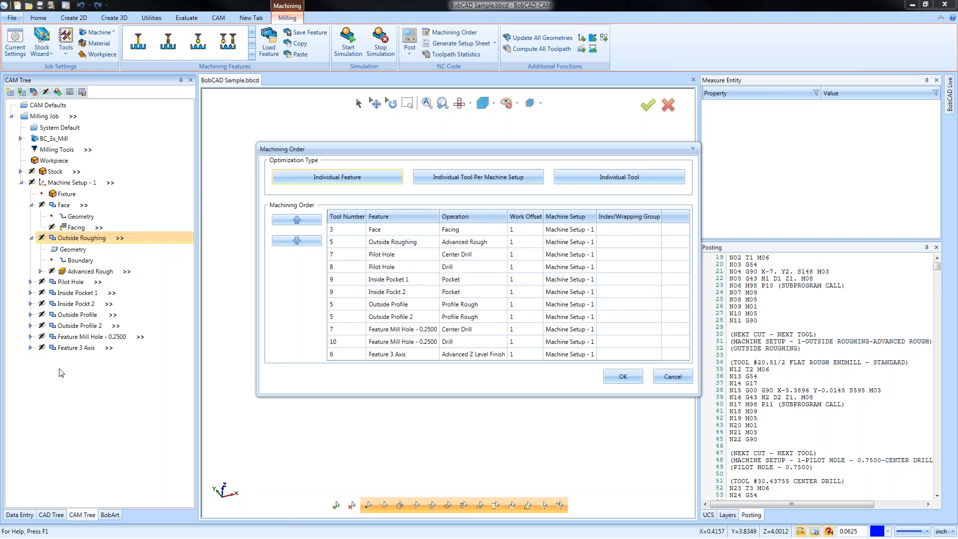
{"action": "left_click", "coordinate": [457, 178]}
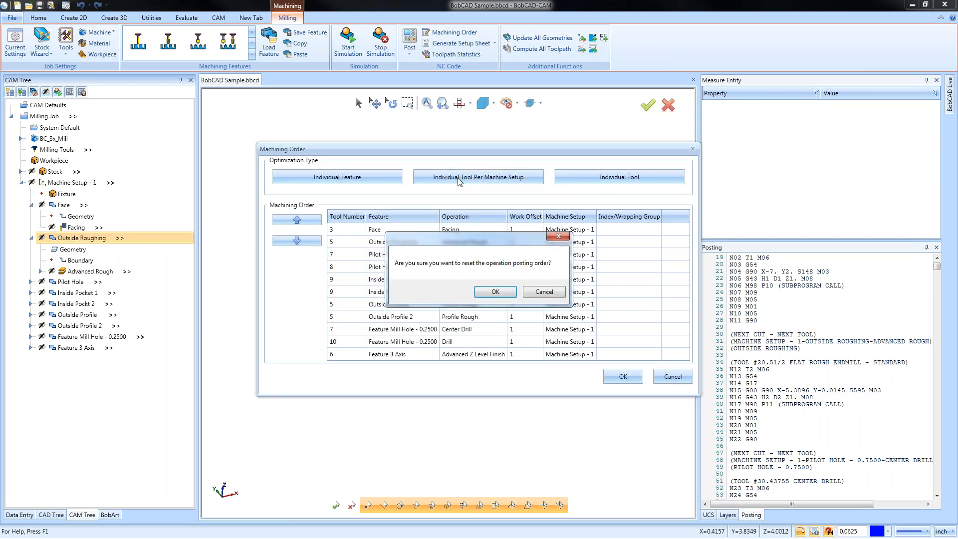
{"action": "left_click", "coordinate": [502, 291]}
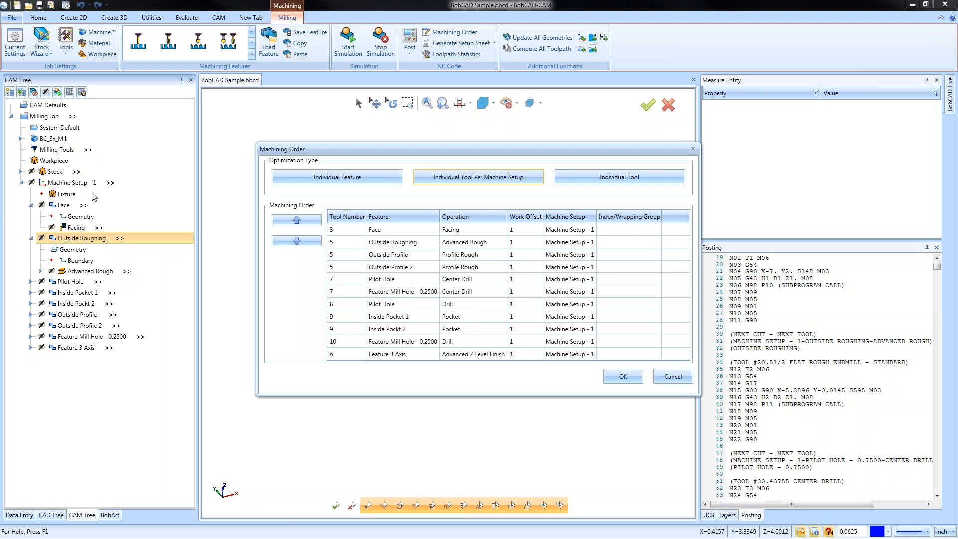
- Reset the posting order by Individual Tool, and close the Machining Order dialog without saving the changes
{"action": "left_click", "coordinate": [622, 184]}
{"action": "left_click", "coordinate": [492, 295]}
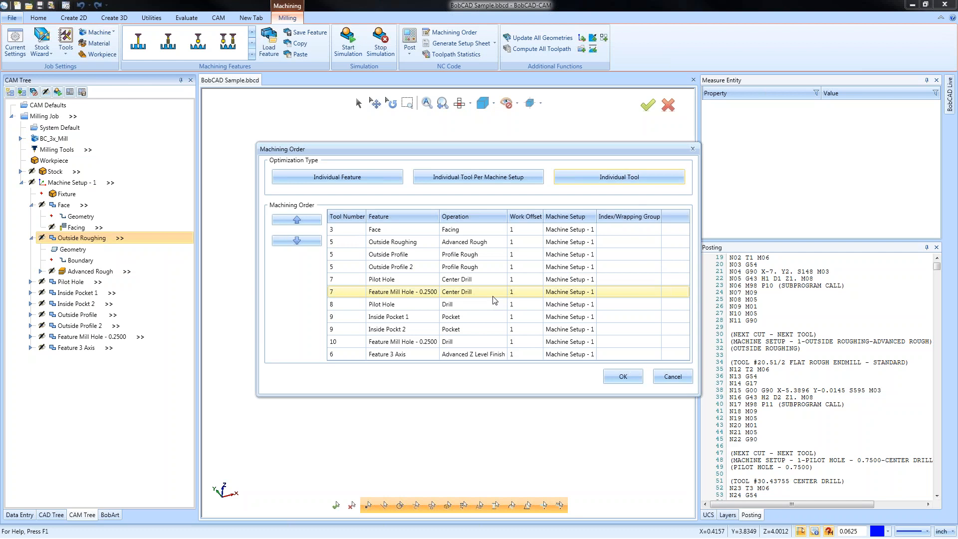
{"action": "left_click", "coordinate": [494, 302]}
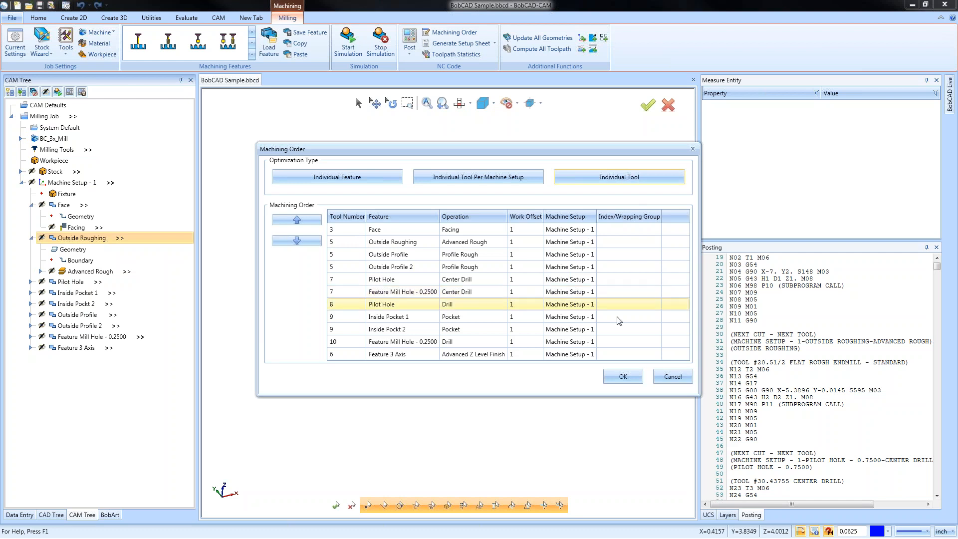
{"action": "left_click", "coordinate": [672, 376]}
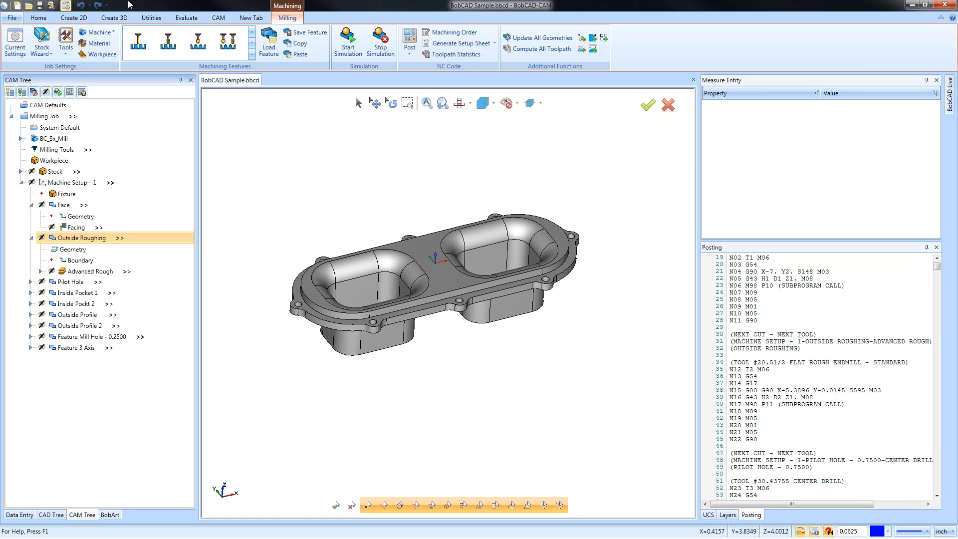
- Open the settings, check the current document's units, and bring up the CAM settings of the document defaults
{"action": "left_click", "coordinate": [15, 41]}
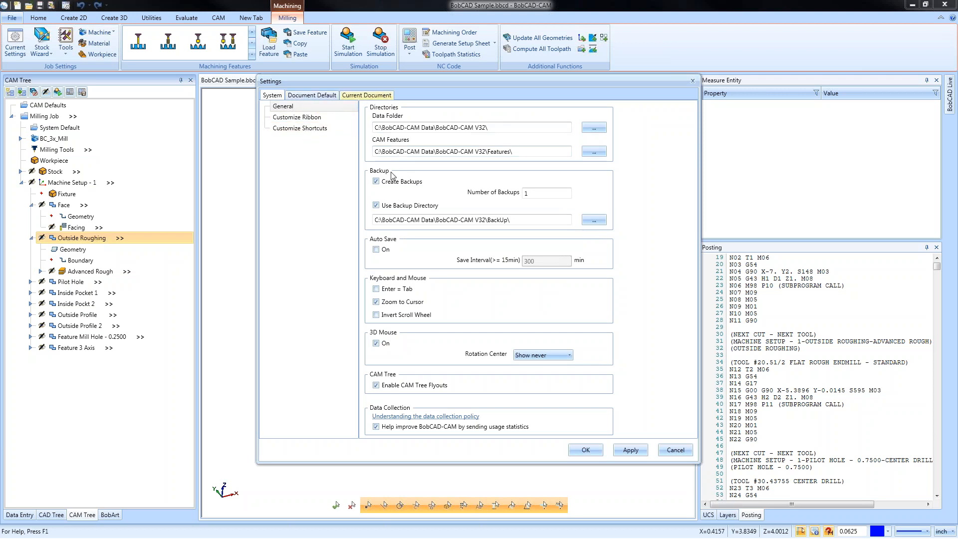
{"action": "left_click", "coordinate": [364, 94]}
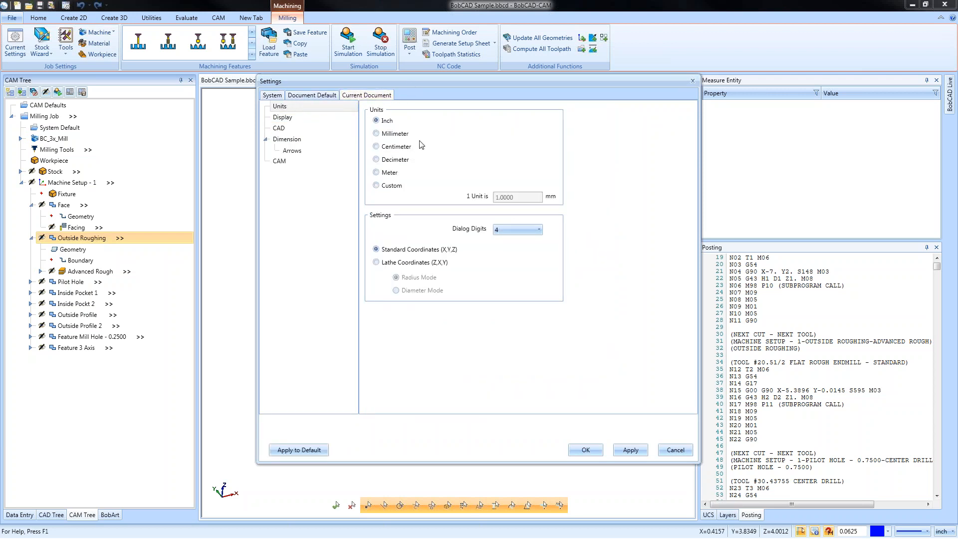
{"action": "left_click", "coordinate": [313, 96]}
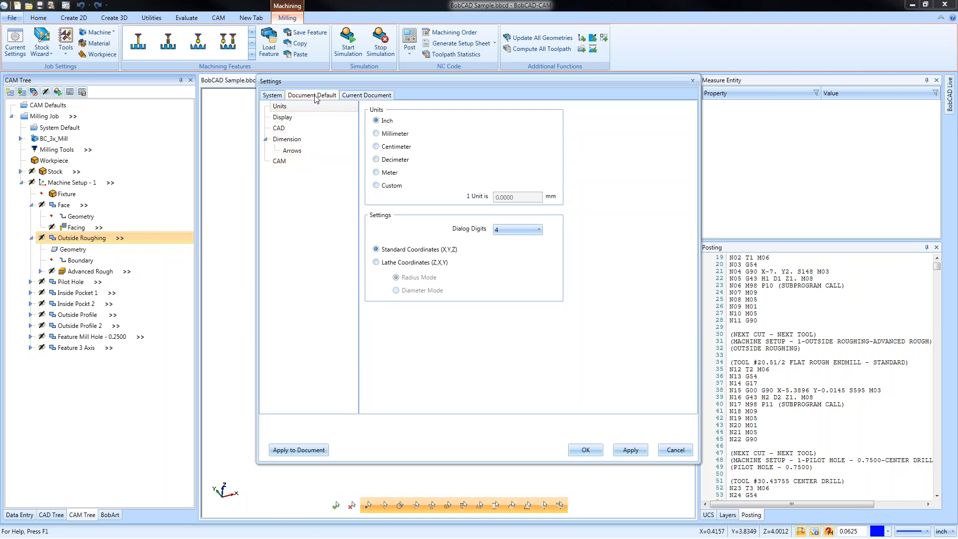
{"action": "left_click", "coordinate": [280, 162]}
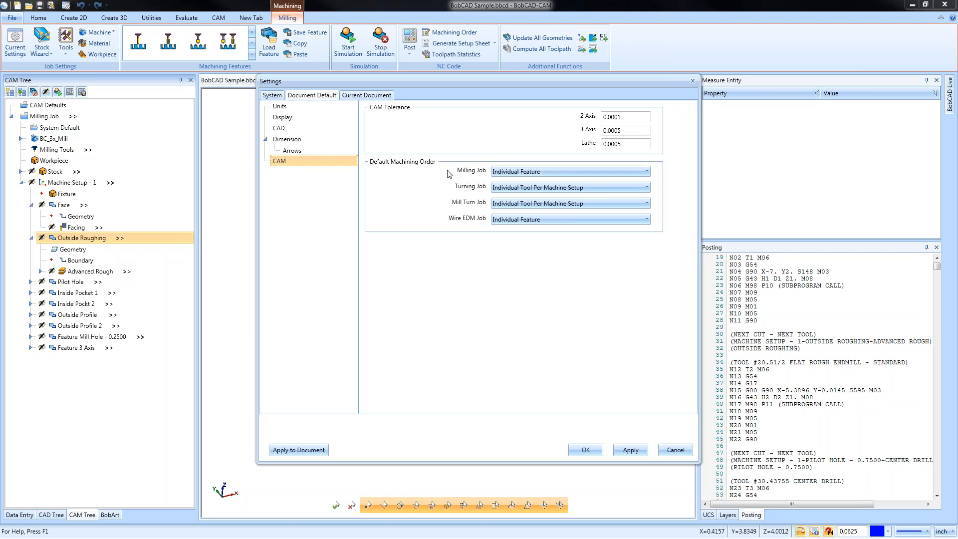
- Examine the default machining order choices for the Milling Job twice, and close the settings without changes
{"action": "left_click", "coordinate": [551, 172]}
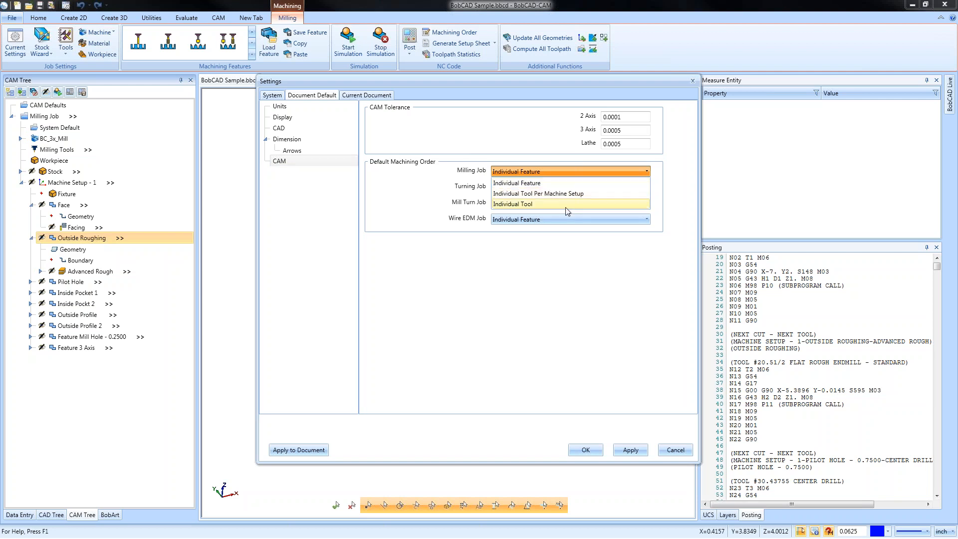
{"action": "left_click", "coordinate": [416, 196]}
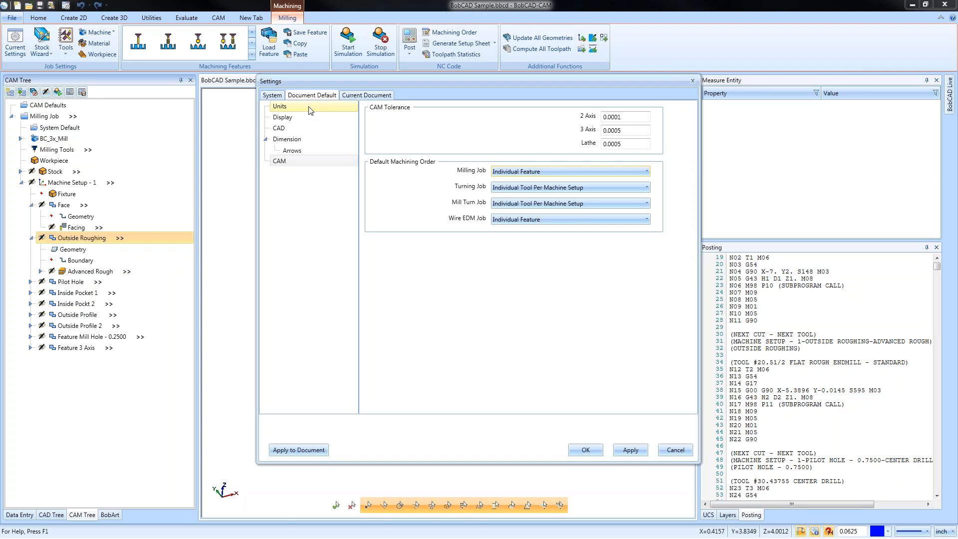
{"action": "left_click", "coordinate": [548, 171]}
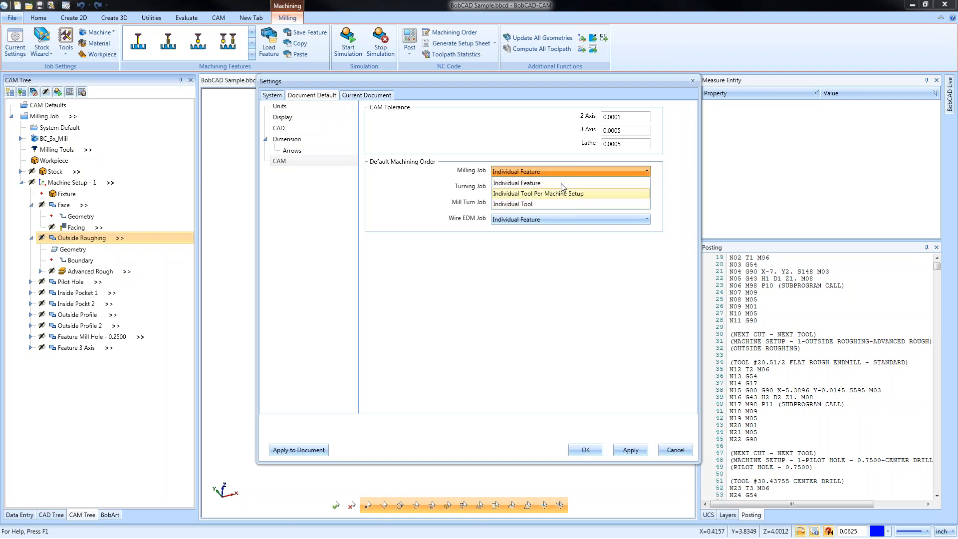
{"action": "left_click", "coordinate": [428, 184]}
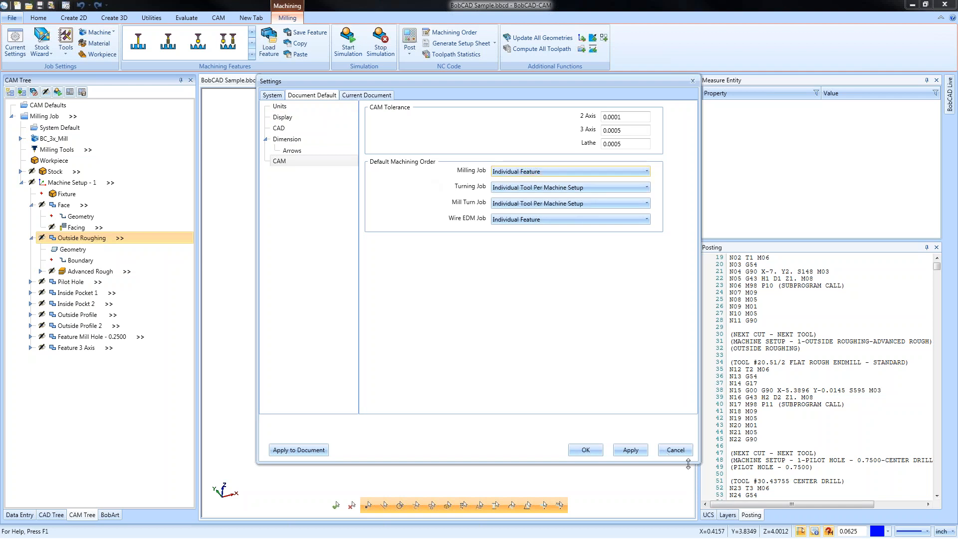
{"action": "left_click", "coordinate": [675, 449]}
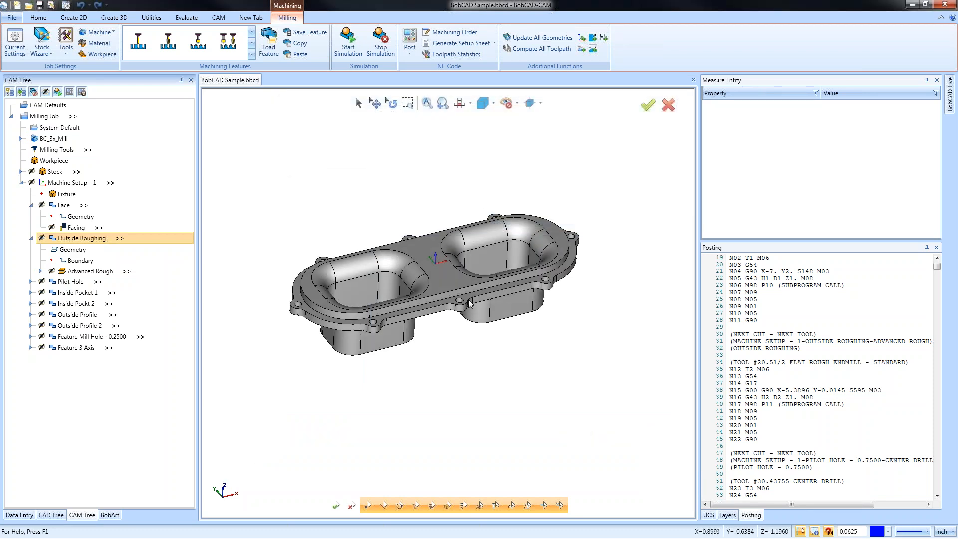
- Collapse the Face and Outside Roughing features under Machine Setup - 1
{"action": "left_click", "coordinate": [64, 204]}
{"action": "left_click", "coordinate": [31, 204]}
{"action": "left_click", "coordinate": [77, 215]}
{"action": "left_click", "coordinate": [31, 215]}
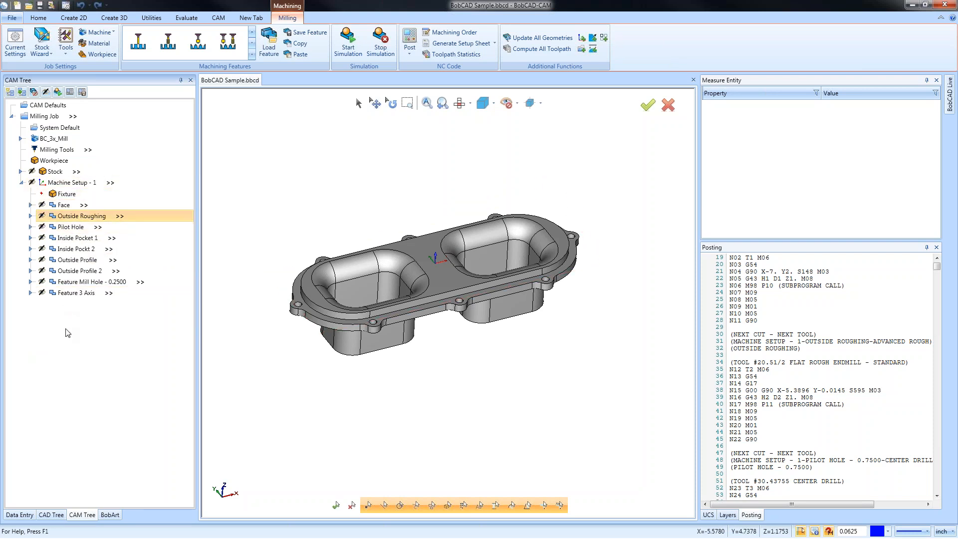
- Show and hide all toolpaths of Machine Setup - 1 twice, leaving them blanked
{"action": "right_click", "coordinate": [81, 187]}
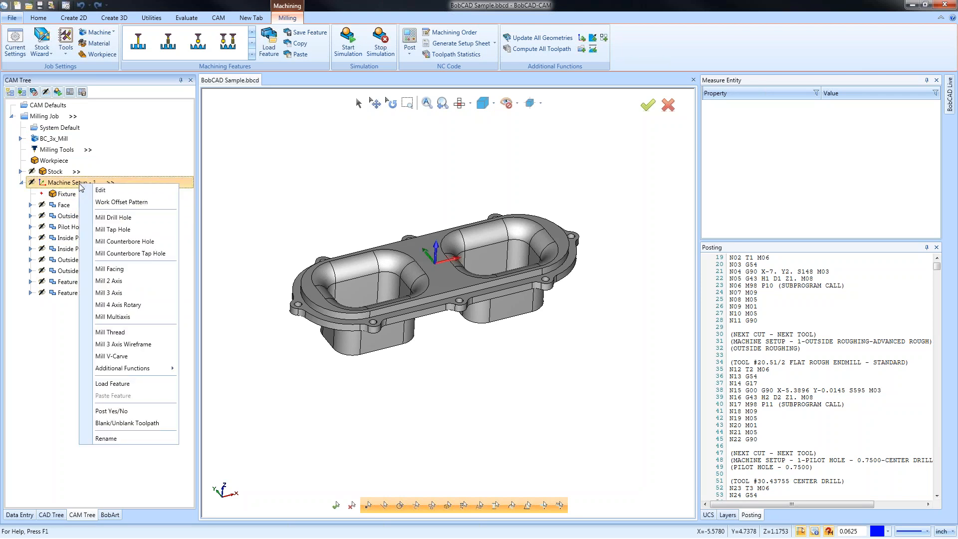
{"action": "left_click", "coordinate": [154, 424]}
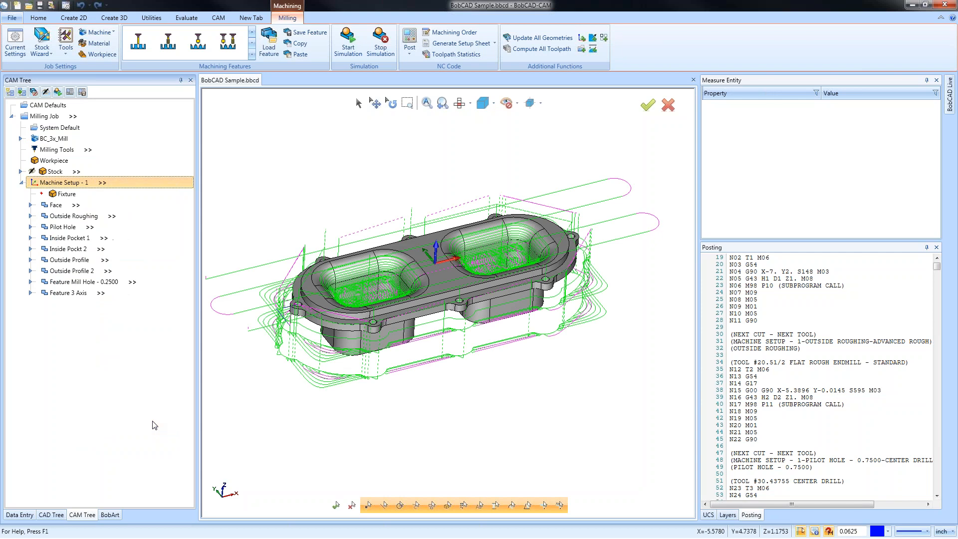
{"action": "right_click", "coordinate": [87, 186]}
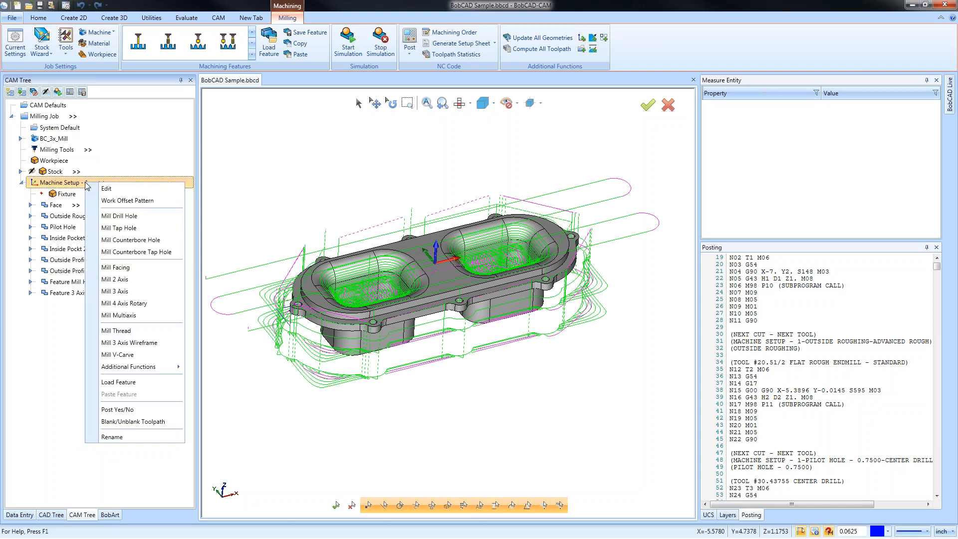
{"action": "left_click", "coordinate": [161, 423]}
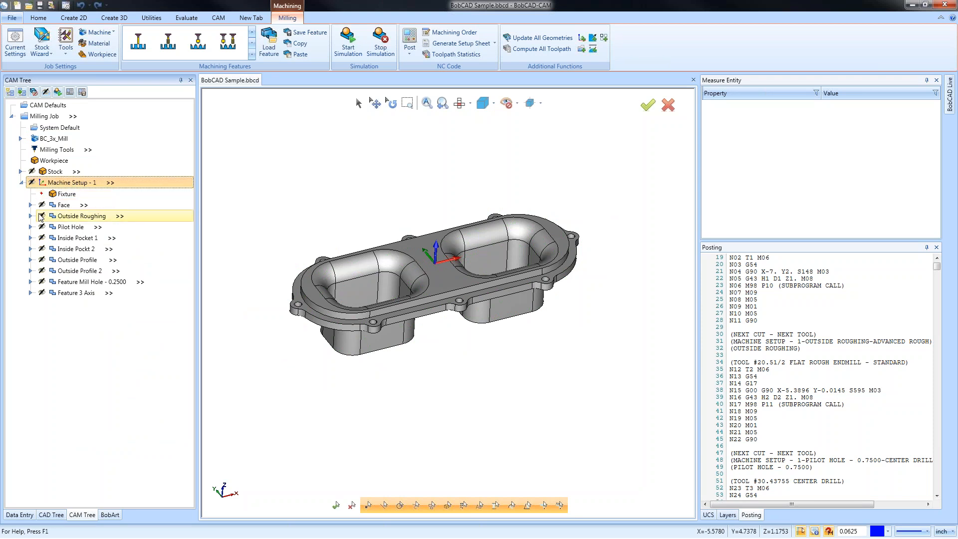
{"action": "right_click", "coordinate": [91, 185]}
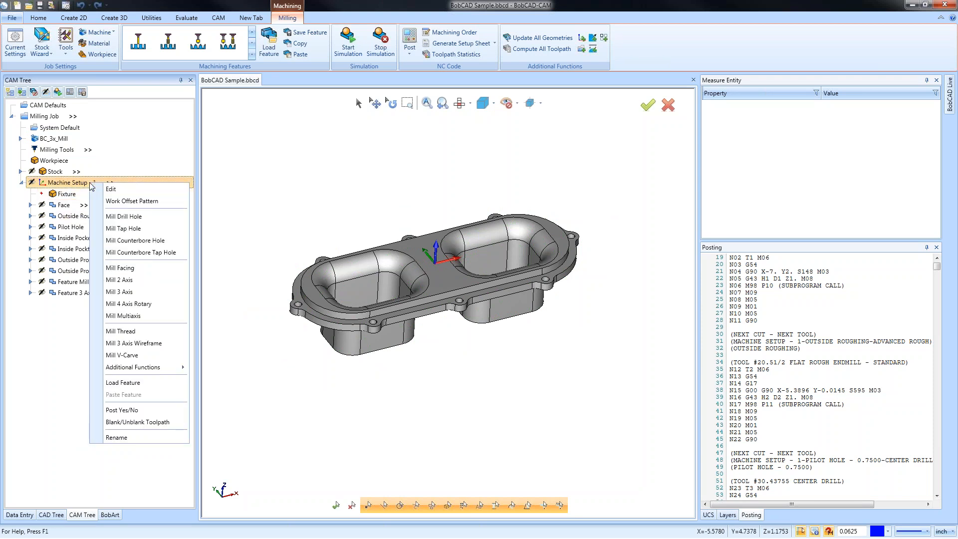
{"action": "left_click", "coordinate": [165, 422]}
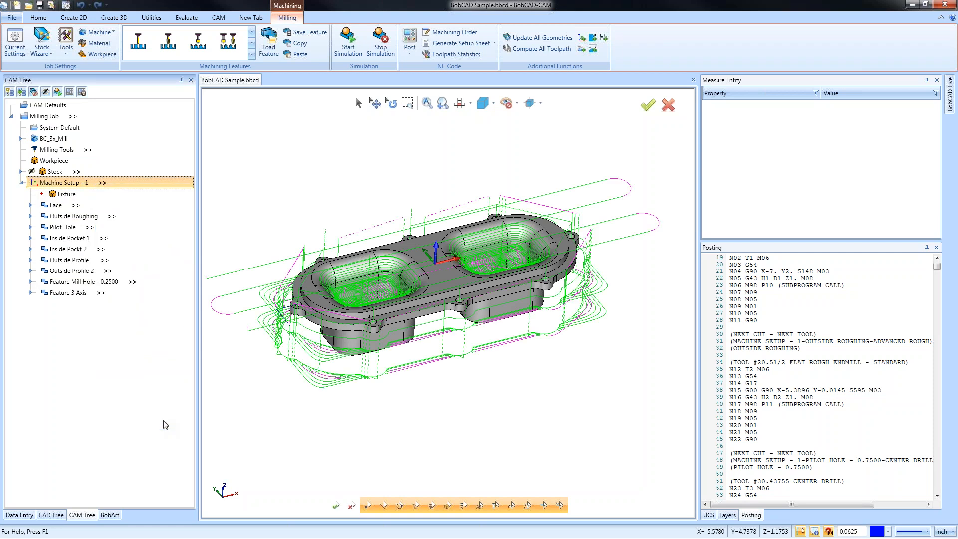
{"action": "right_click", "coordinate": [86, 185]}
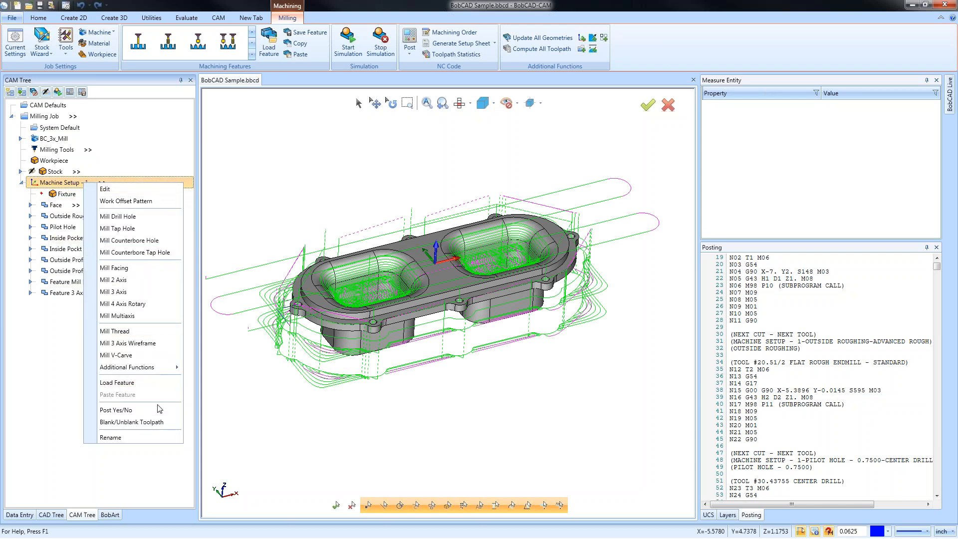
{"action": "left_click", "coordinate": [160, 422]}
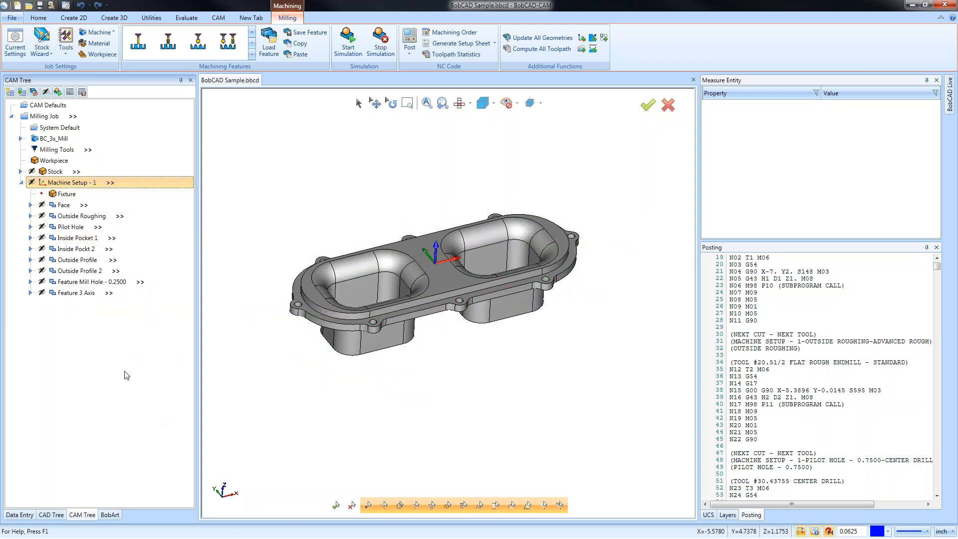
- Inspect the Facing, Advanced Rough, Center Drill and Drill toolpaths one by one, and collapse the Face, Outside Roughing and Pilot Hole features again
{"action": "left_click", "coordinate": [30, 205]}
{"action": "left_click", "coordinate": [70, 228]}
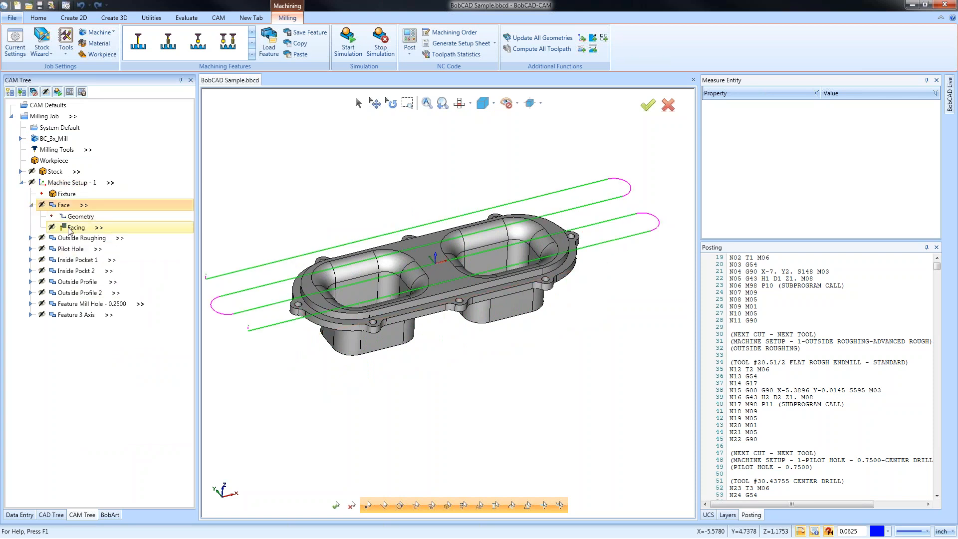
{"action": "left_click", "coordinate": [31, 238]}
{"action": "left_click", "coordinate": [79, 272]}
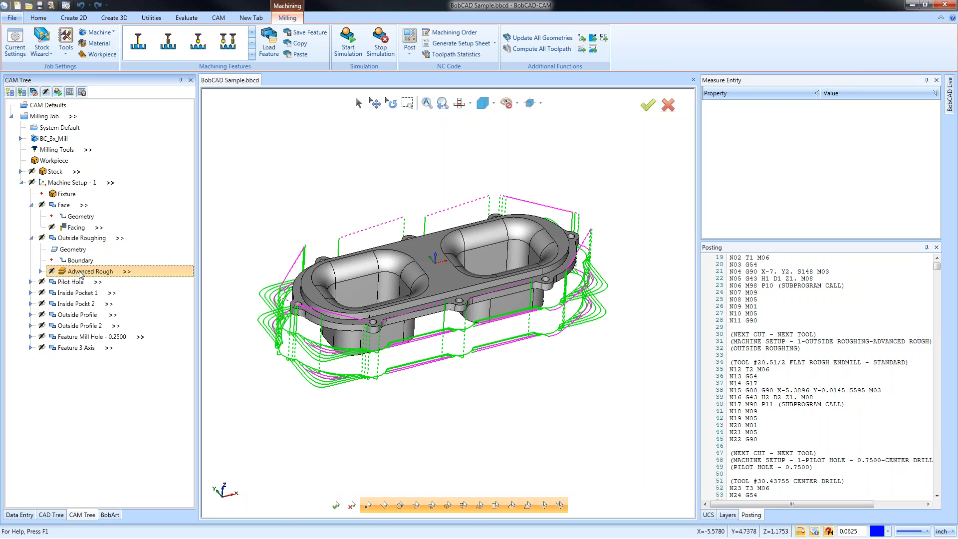
{"action": "left_click", "coordinate": [30, 282]}
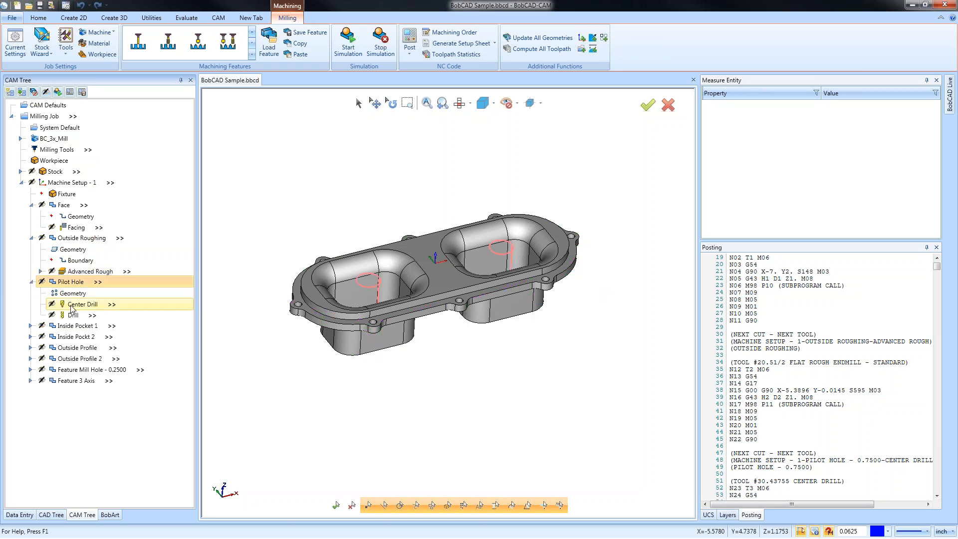
{"action": "left_click", "coordinate": [73, 306]}
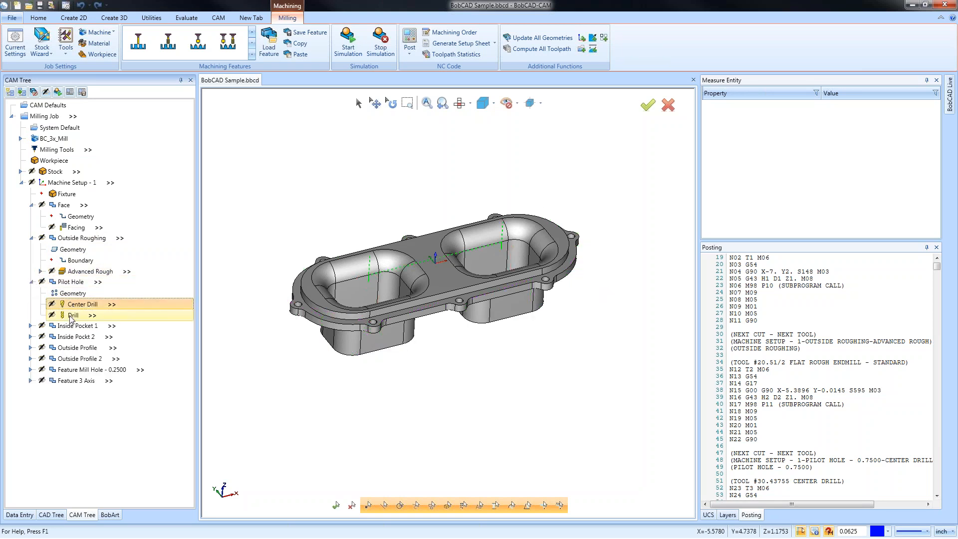
{"action": "left_click", "coordinate": [71, 316]}
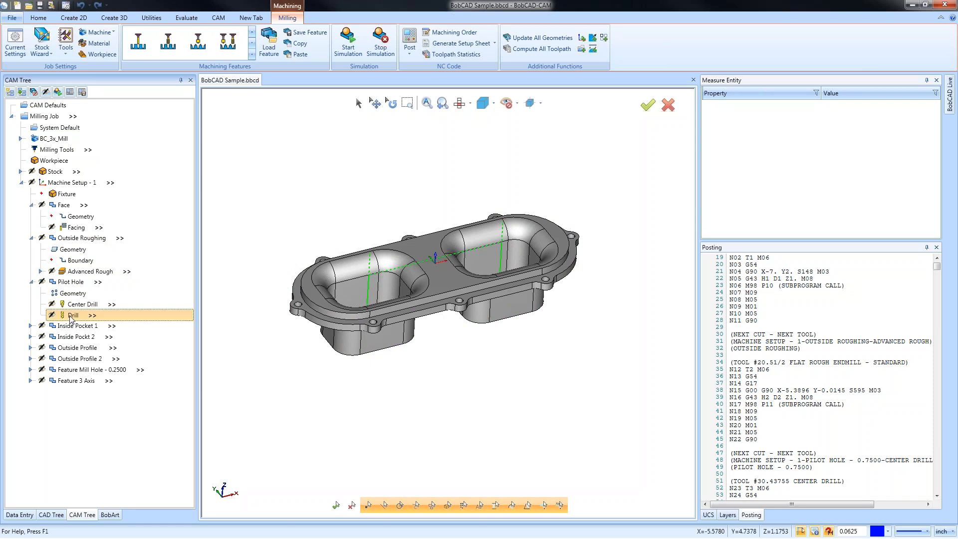
{"action": "left_click", "coordinate": [31, 206]}
{"action": "left_click", "coordinate": [31, 217]}
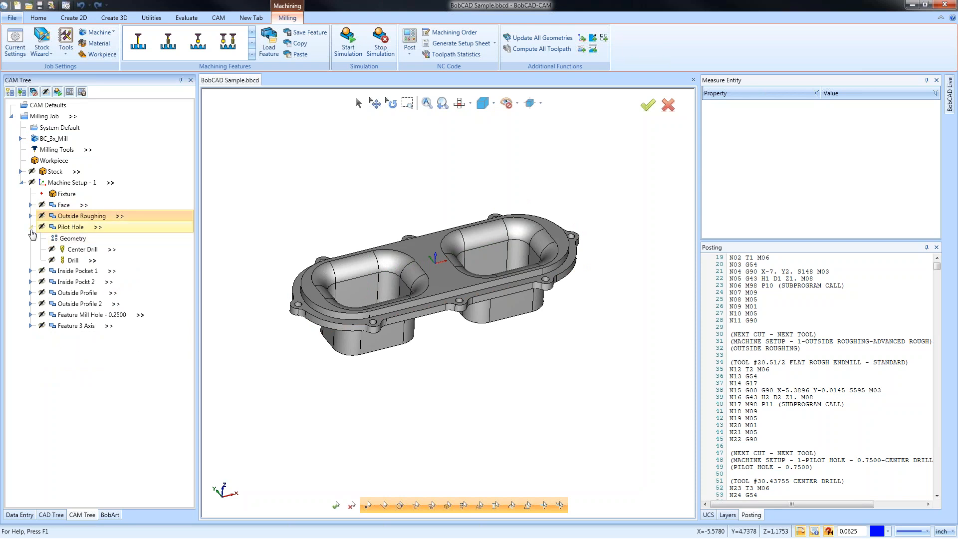
{"action": "left_click", "coordinate": [31, 227]}
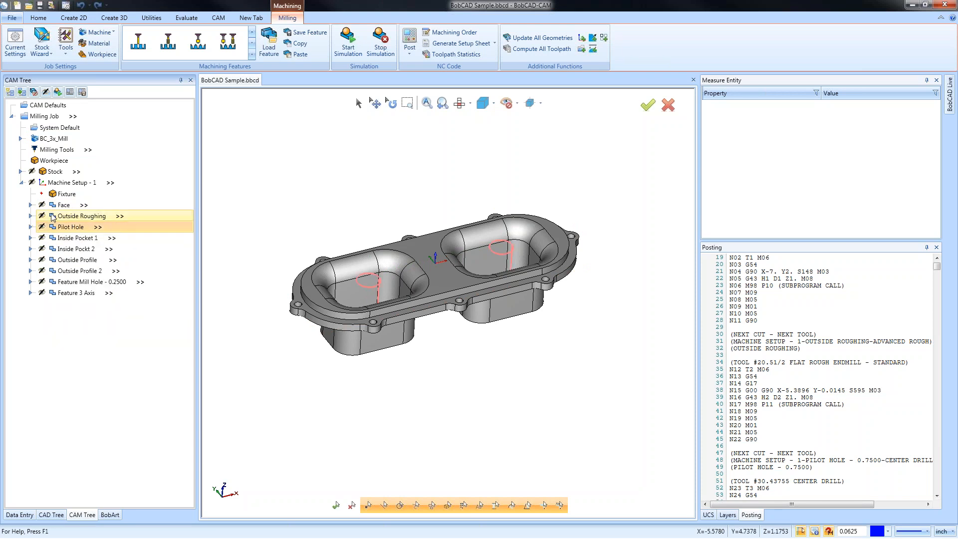
- Reset the milling job's operation posting order by Individual Feature and save the Machining Order
{"action": "left_click", "coordinate": [452, 33]}
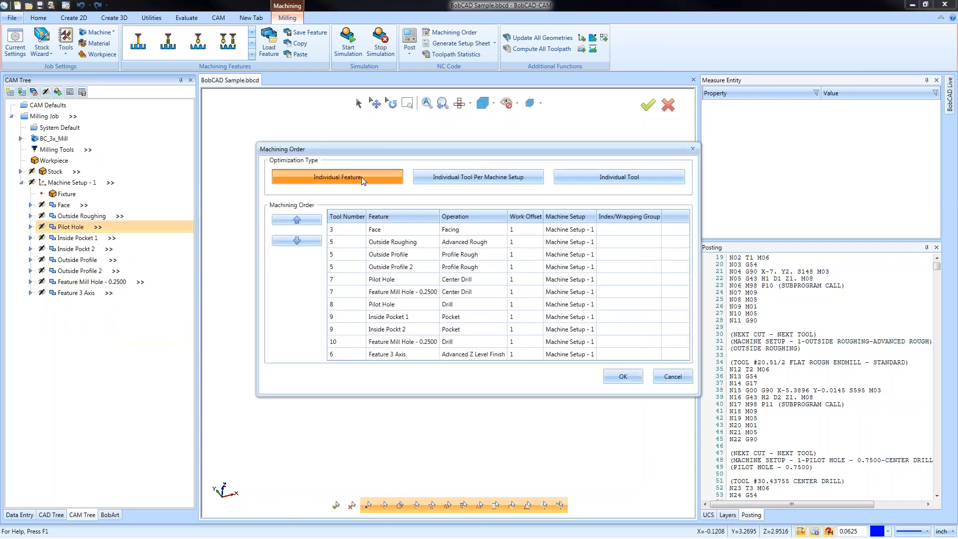
{"action": "left_click", "coordinate": [362, 179]}
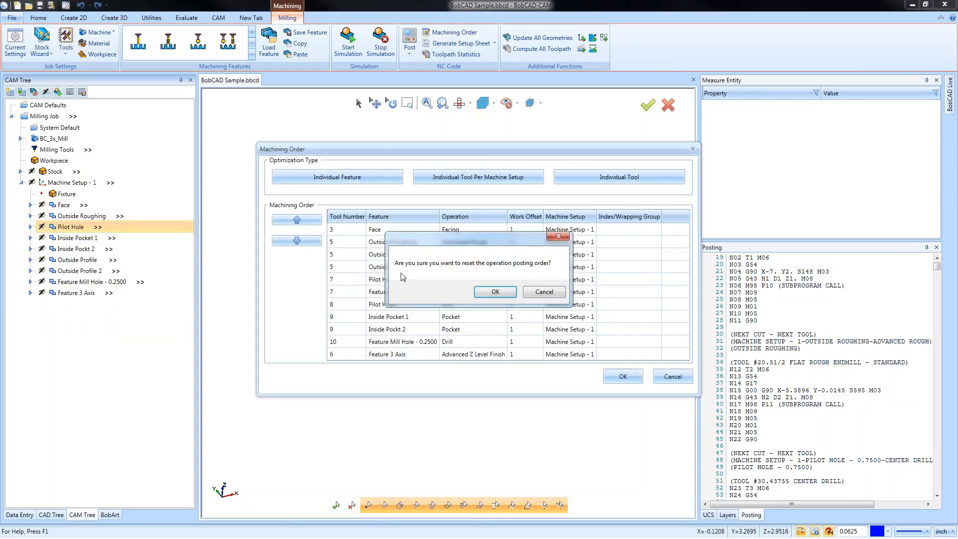
{"action": "left_click", "coordinate": [494, 292]}
{"action": "left_click", "coordinate": [616, 376]}
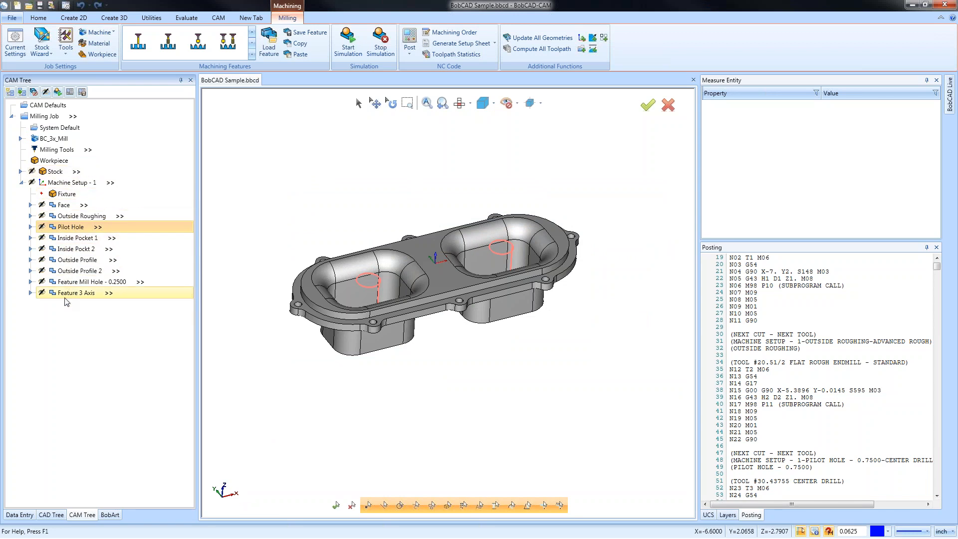
- Post the NC code and highlight the comment of the first tool, the face mill
{"action": "left_click", "coordinate": [70, 92]}
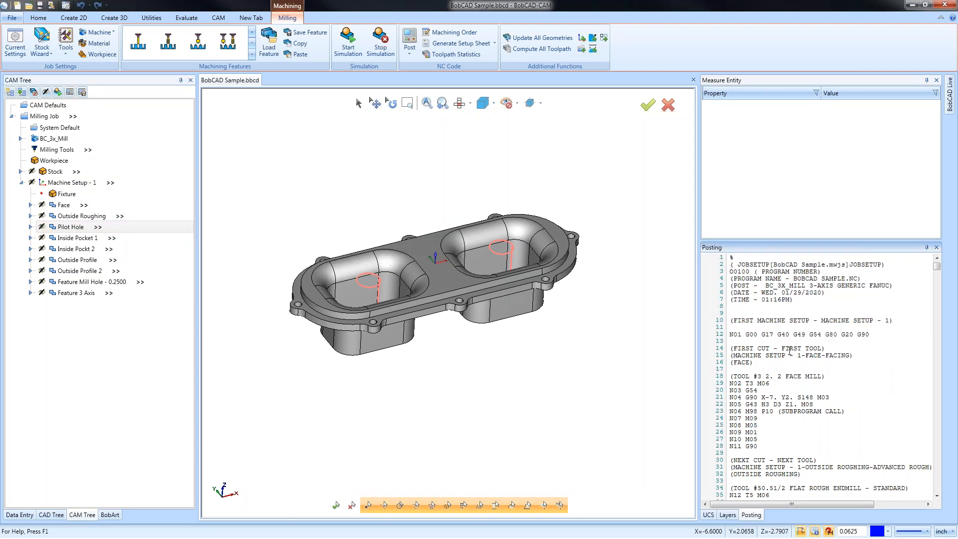
{"action": "scroll", "coordinate": [787, 380], "scroll_direction": "down", "scroll_amount": 1}
{"action": "left_click_drag", "start_coordinate": [734, 355], "coordinate": [829, 356]}
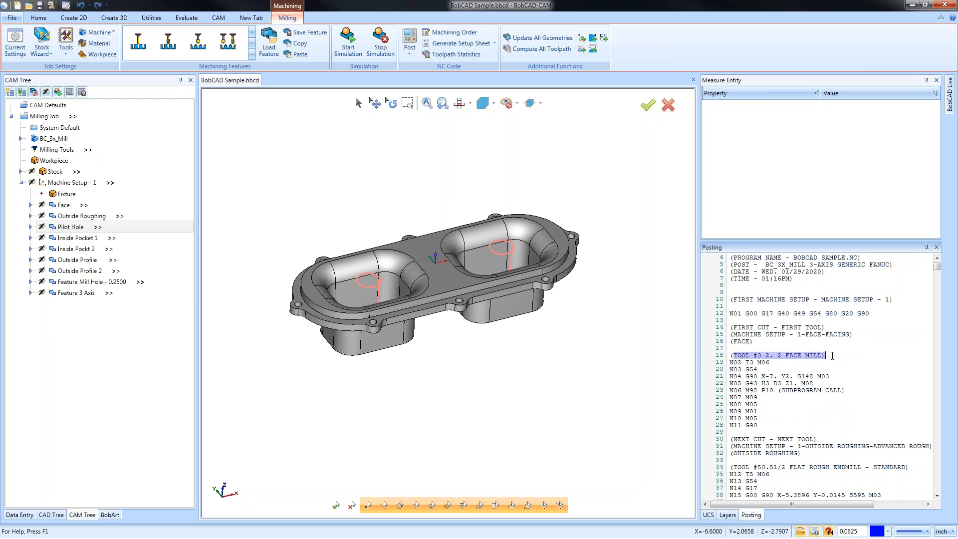
{"action": "left_click", "coordinate": [98, 354]}
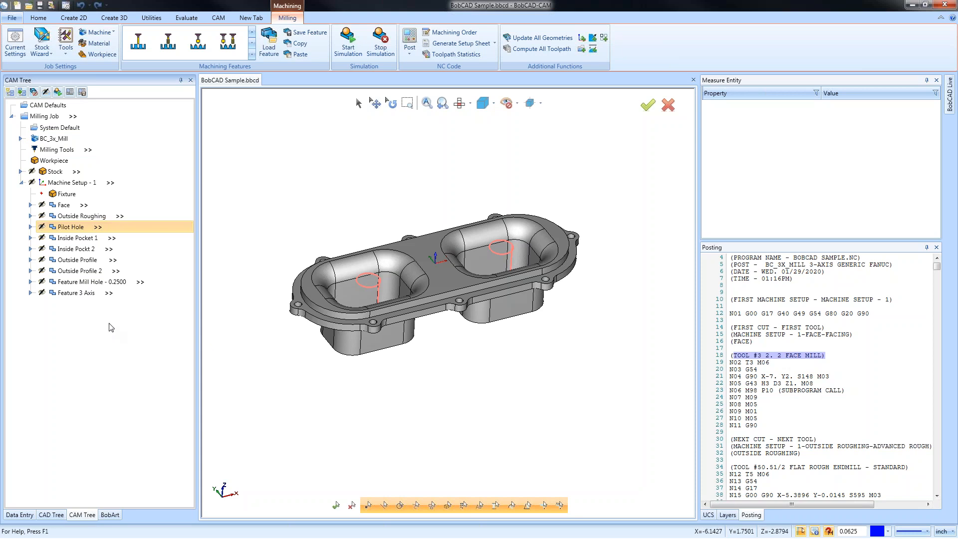
- Move the Face feature to the end of Machine Setup - 1, below Feature 3 Axis
{"action": "left_click", "coordinate": [60, 205]}
{"action": "left_click_drag", "start_coordinate": [65, 205], "coordinate": [55, 296]}
{"action": "left_click", "coordinate": [53, 282]}
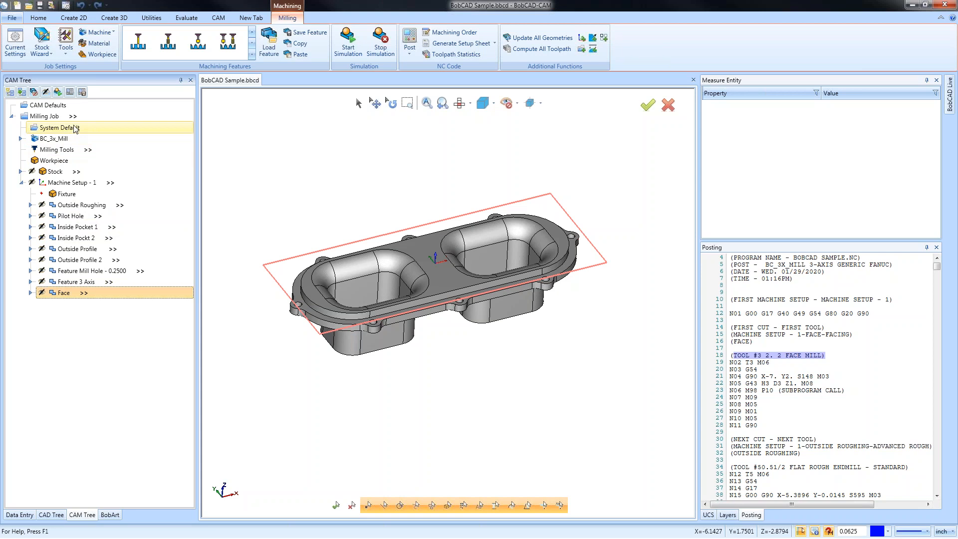
- Repost the NC code and highlight the OUTSIDE ROUGHING-ADVANCED ROUGH comment of the first cut
{"action": "left_click", "coordinate": [70, 92]}
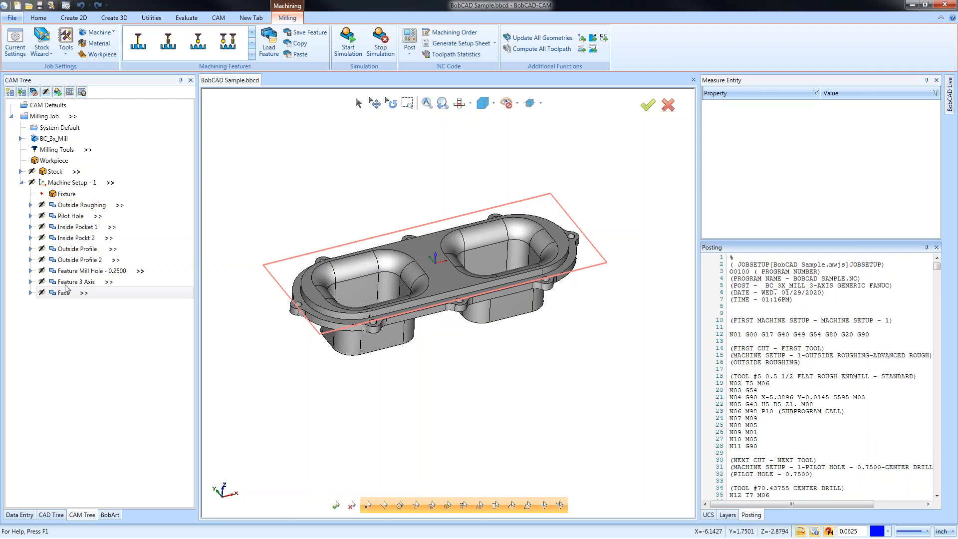
{"action": "left_click_drag", "start_coordinate": [805, 357], "coordinate": [927, 357]}
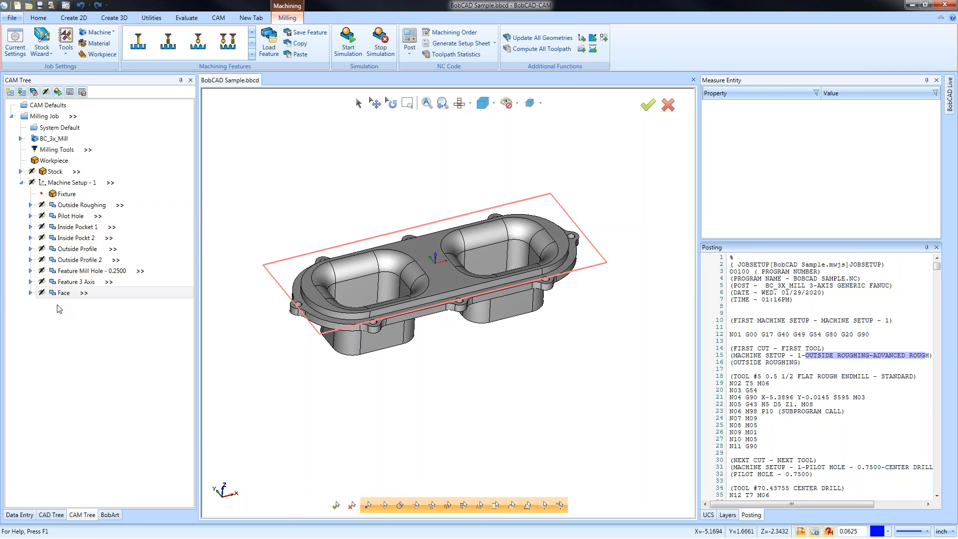
- Move the Face feature up the feature list to directly below Outside Roughing
{"action": "left_click_drag", "start_coordinate": [67, 294], "coordinate": [71, 204]}
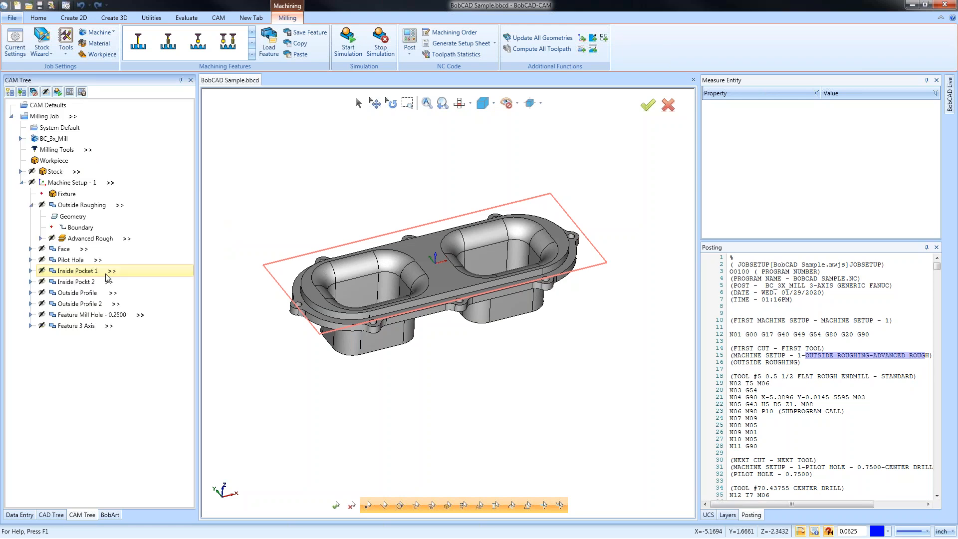
- Collapse the Outside Roughing feature and move it directly below Face so that Face leads Machine Setup - 1
{"action": "left_click", "coordinate": [30, 204]}
{"action": "left_click_drag", "start_coordinate": [55, 205], "coordinate": [53, 218]}
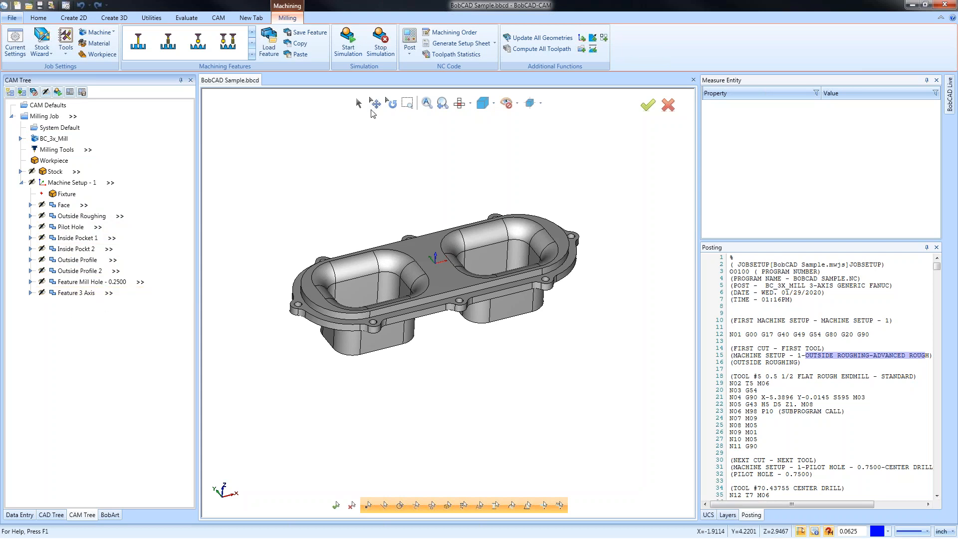
- Open the machining order settings and lower the Face operation to directly below the Outside Profile 2 Profile Rough
{"action": "left_click", "coordinate": [453, 33]}
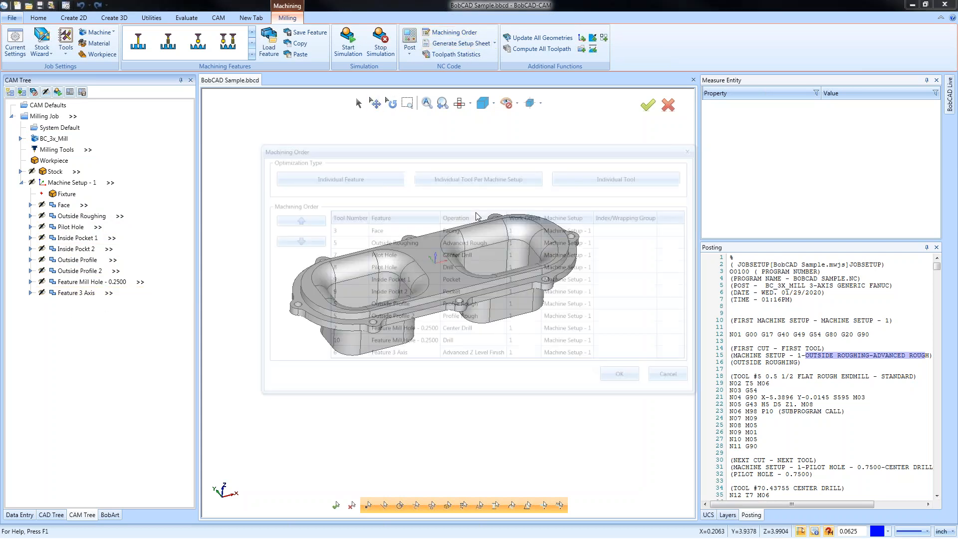
{"action": "left_click", "coordinate": [408, 229]}
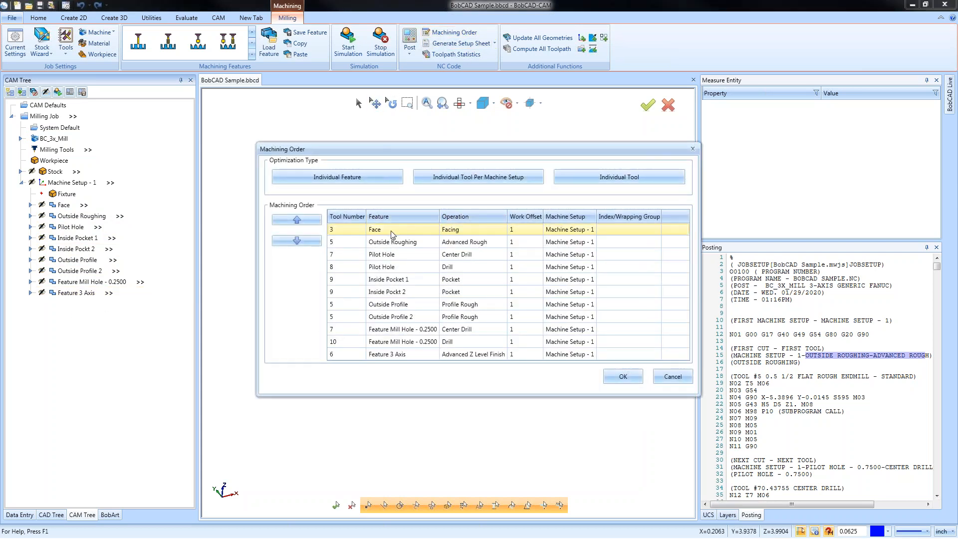
{"action": "left_click", "coordinate": [297, 240]}
{"action": "left_click", "coordinate": [297, 241]}
{"action": "left_click", "coordinate": [297, 241]}
{"action": "left_click", "coordinate": [297, 241]}
{"action": "left_click", "coordinate": [297, 241]}
{"action": "left_click", "coordinate": [297, 241]}
{"action": "left_click", "coordinate": [297, 241]}
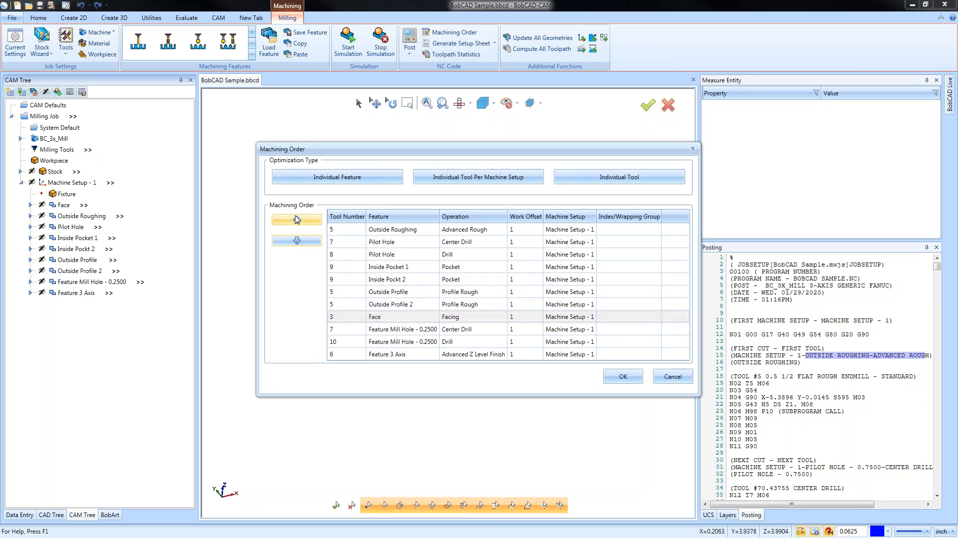
- Raise the Face operation back to the first place in the machining order list
{"action": "left_click", "coordinate": [297, 220]}
{"action": "left_click", "coordinate": [297, 220]}
{"action": "left_click", "coordinate": [297, 220]}
{"action": "left_click", "coordinate": [297, 220]}
{"action": "left_click", "coordinate": [297, 220]}
{"action": "left_click", "coordinate": [296, 220]}
{"action": "left_click", "coordinate": [297, 220]}
- Try to relocate the Face row directly within the machining order list and close the settings without applying them
{"action": "left_click_drag", "start_coordinate": [399, 232], "coordinate": [391, 393]}
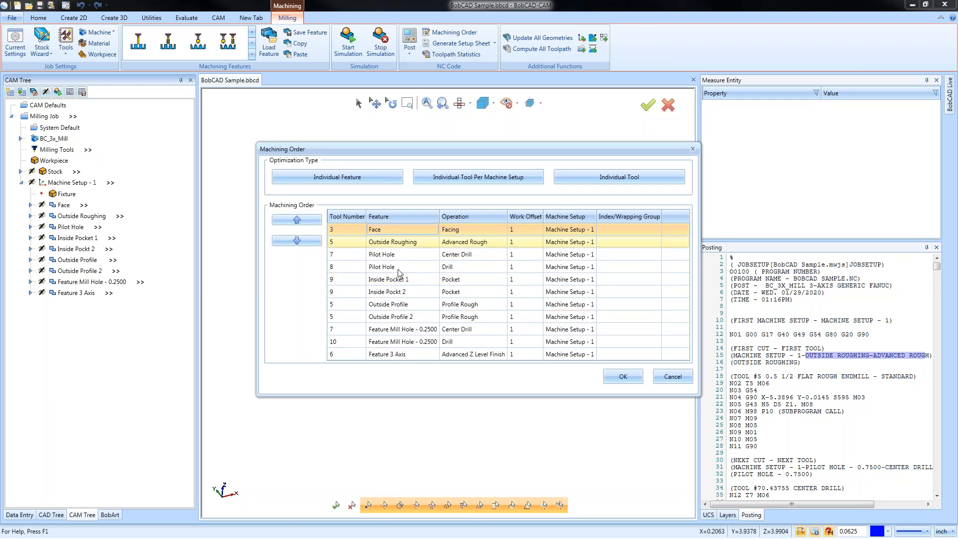
{"action": "mouse_move", "coordinate": [393, 234]}
{"action": "left_mouse_down"}
{"action": "mouse_move", "coordinate": [406, 360]}
{"action": "mouse_move", "coordinate": [404, 345]}
{"action": "mouse_move", "coordinate": [380, 356]}
{"action": "mouse_move", "coordinate": [422, 268]}
{"action": "mouse_move", "coordinate": [407, 230]}
{"action": "left_mouse_up"}
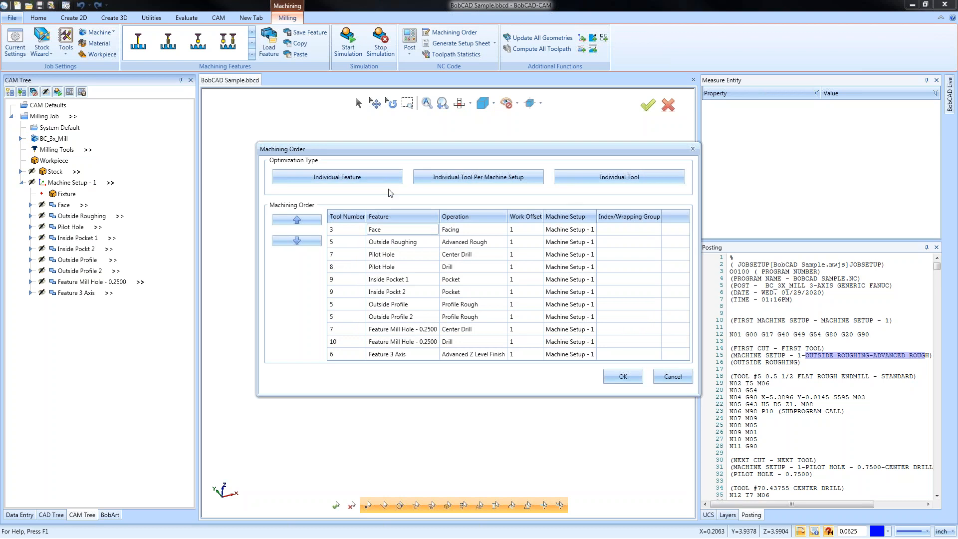
{"action": "left_click_drag", "start_coordinate": [425, 149], "coordinate": [402, 136]}
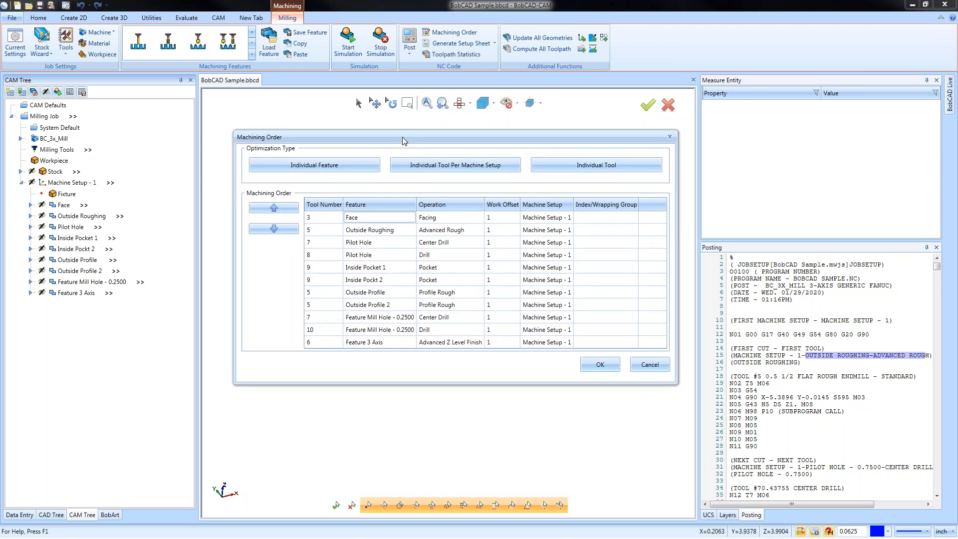
{"action": "left_click", "coordinate": [648, 364]}
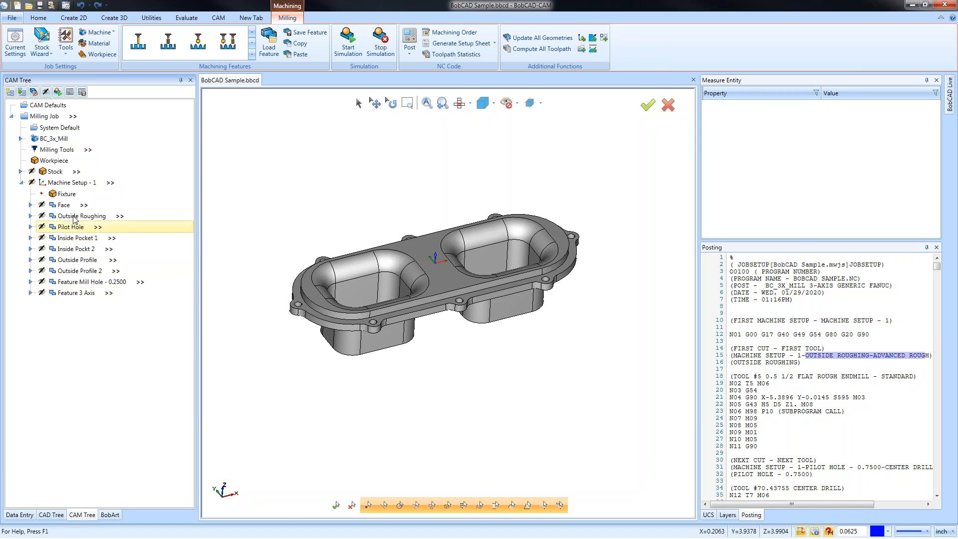
- Exclude Machine Setup - 1 and all of its features from posting
{"action": "right_click", "coordinate": [80, 186]}
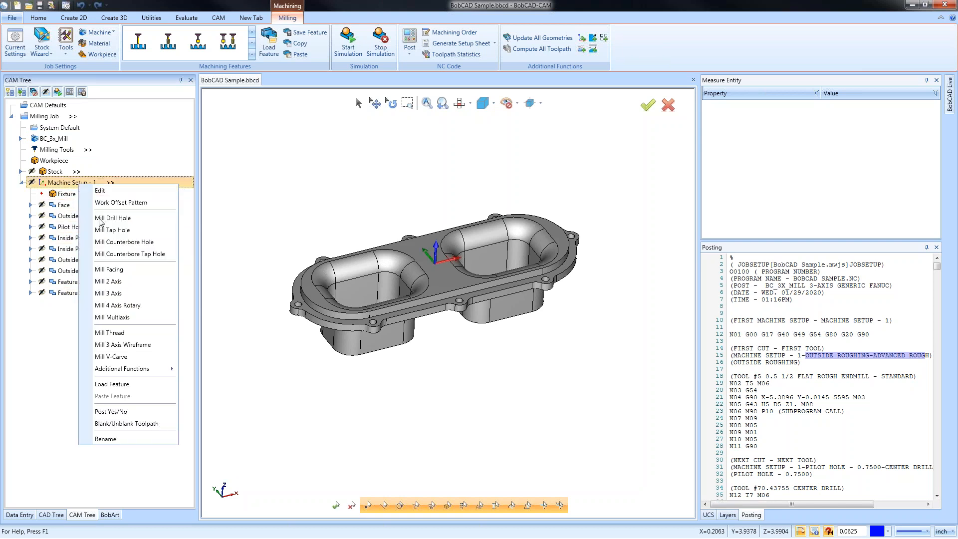
{"action": "mouse_move", "coordinate": [155, 370]}
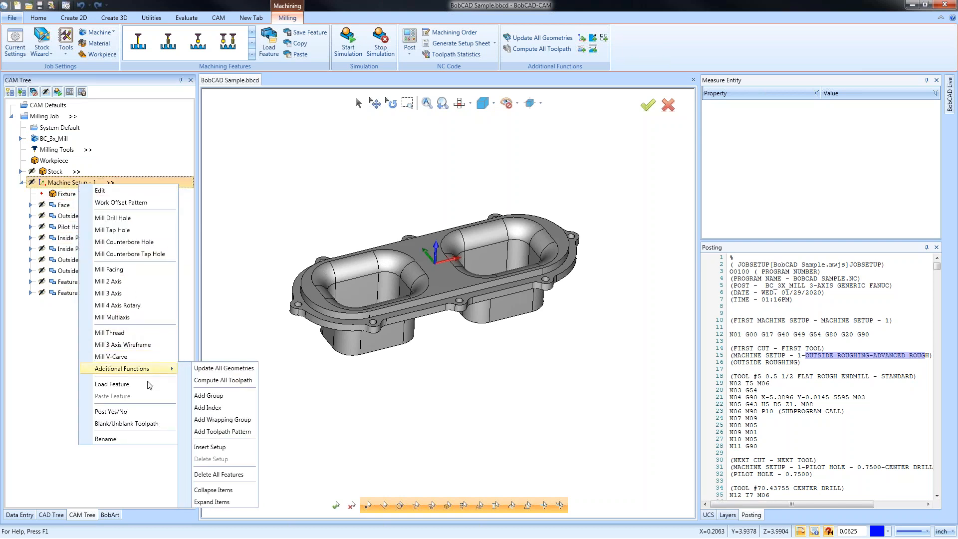
{"action": "left_click", "coordinate": [140, 413]}
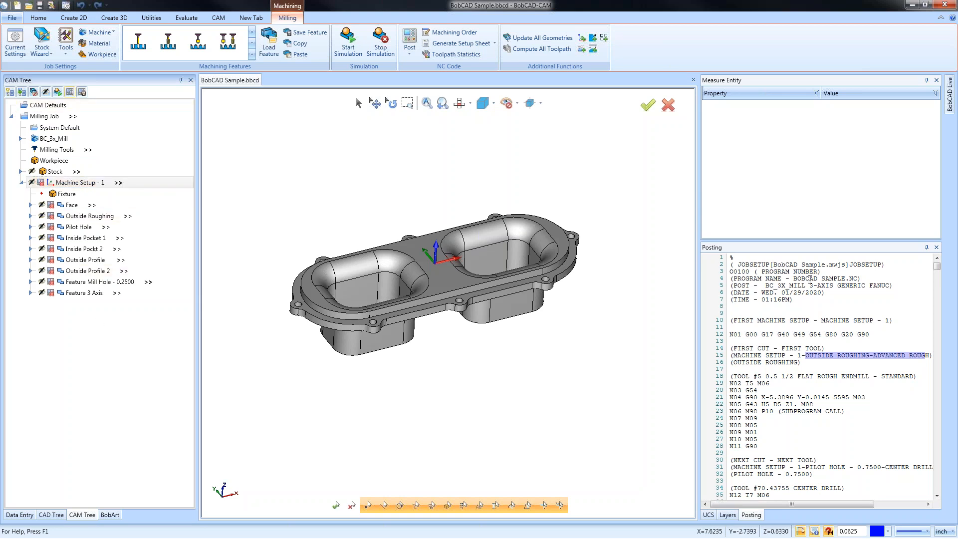
- Include only the Face feature in posting, post the NC code and highlight the 2 FACE MILL tool comment and following lines
{"action": "right_click", "coordinate": [70, 210]}
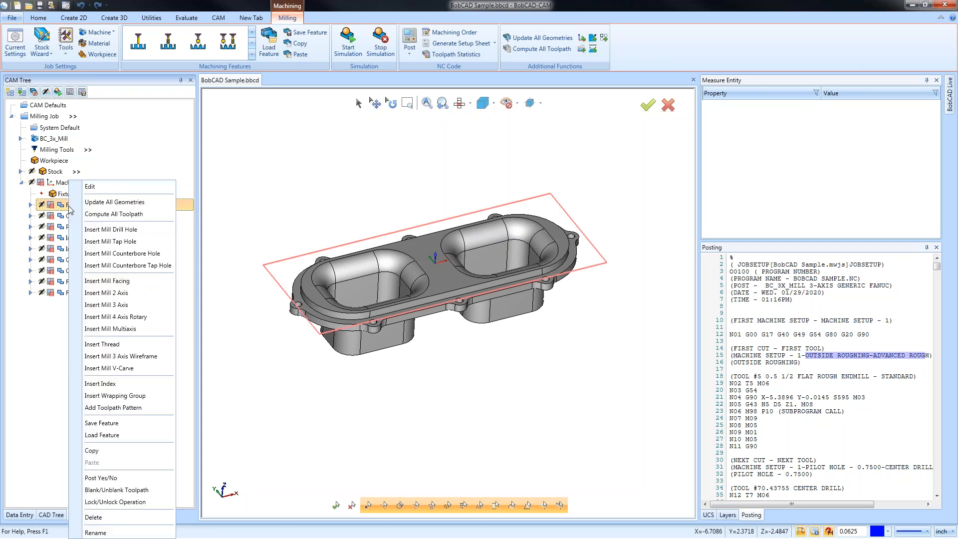
{"action": "left_click", "coordinate": [126, 479]}
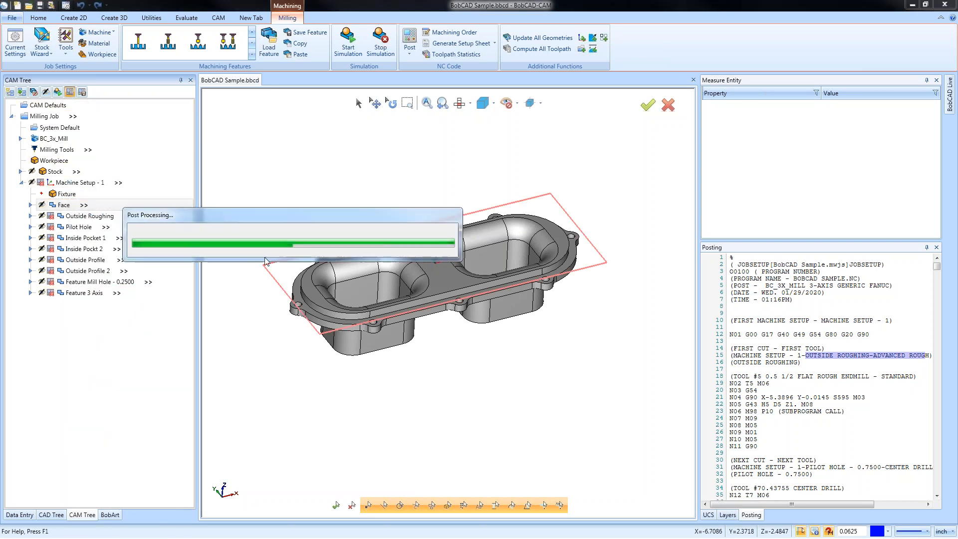
{"action": "scroll", "coordinate": [787, 386], "scroll_direction": "down", "scroll_amount": 3}
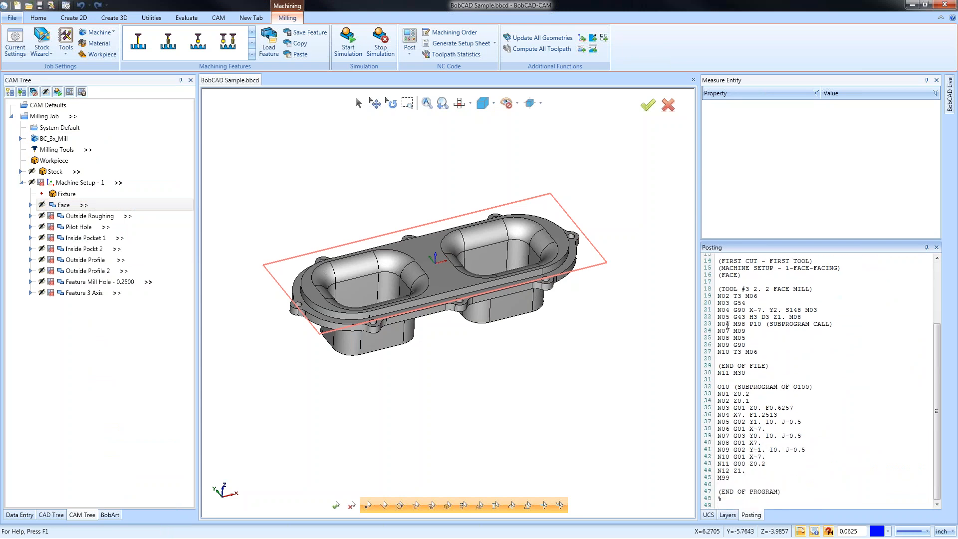
{"action": "left_click_drag", "start_coordinate": [726, 287], "coordinate": [746, 303]}
{"action": "scroll", "coordinate": [851, 363], "scroll_direction": "up", "scroll_amount": 3}
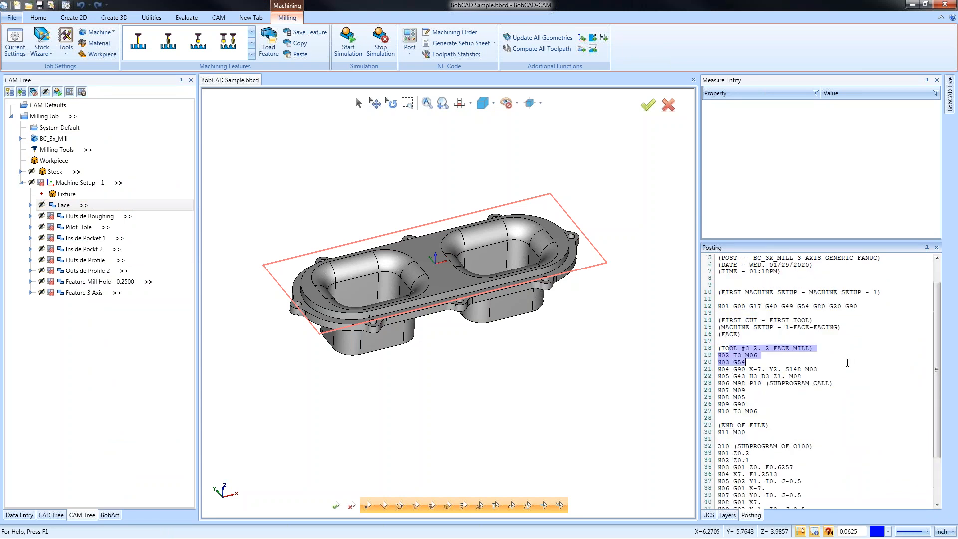
- Exclude the Face feature from posting and include Feature 3 Axis instead
{"action": "right_click", "coordinate": [67, 206]}
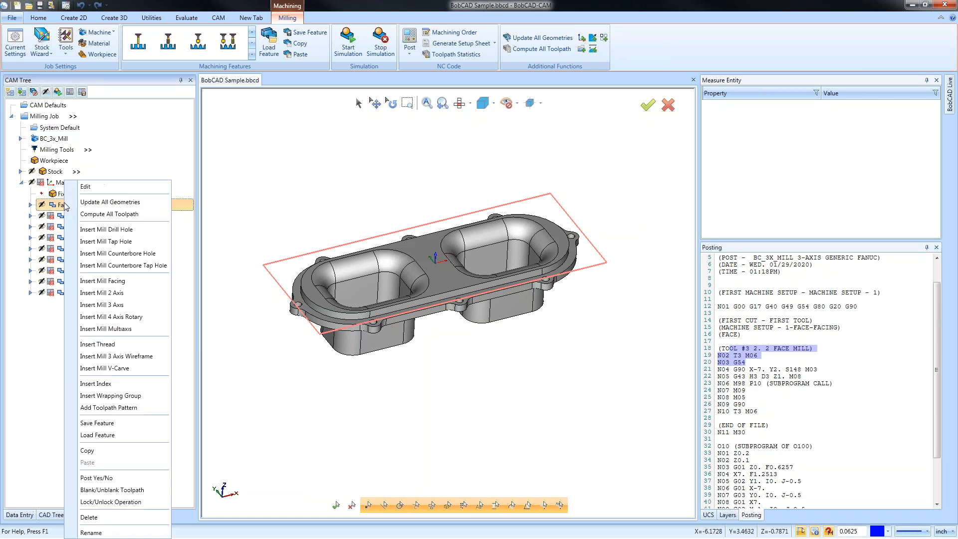
{"action": "left_click", "coordinate": [140, 477]}
{"action": "left_click", "coordinate": [30, 293]}
{"action": "right_click", "coordinate": [76, 296]}
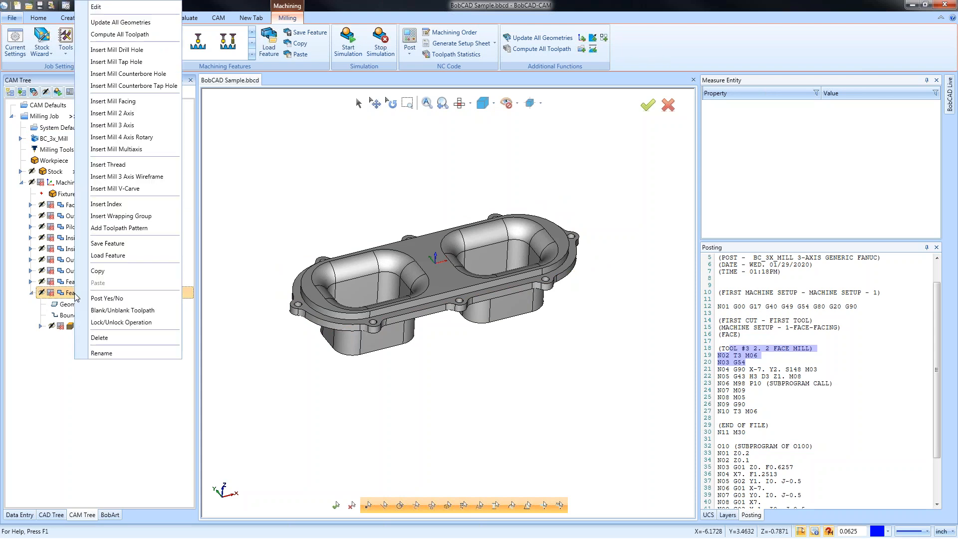
{"action": "left_click", "coordinate": [120, 299]}
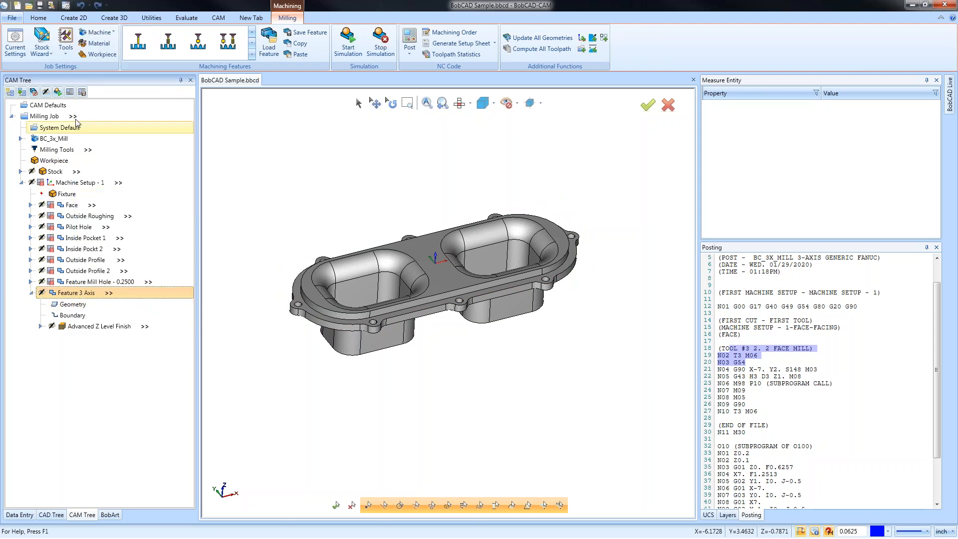
- Post the NC code for Feature 3 Axis alone and turn posting back on for all of Machine Setup - 1
{"action": "left_click", "coordinate": [72, 93]}
{"action": "scroll", "coordinate": [817, 347], "scroll_direction": "down", "scroll_amount": 10}
{"action": "mouse_move", "coordinate": [936, 271]}
{"action": "left_mouse_down"}
{"action": "mouse_move", "coordinate": [940, 494]}
{"action": "mouse_move", "coordinate": [940, 270]}
{"action": "left_mouse_up"}
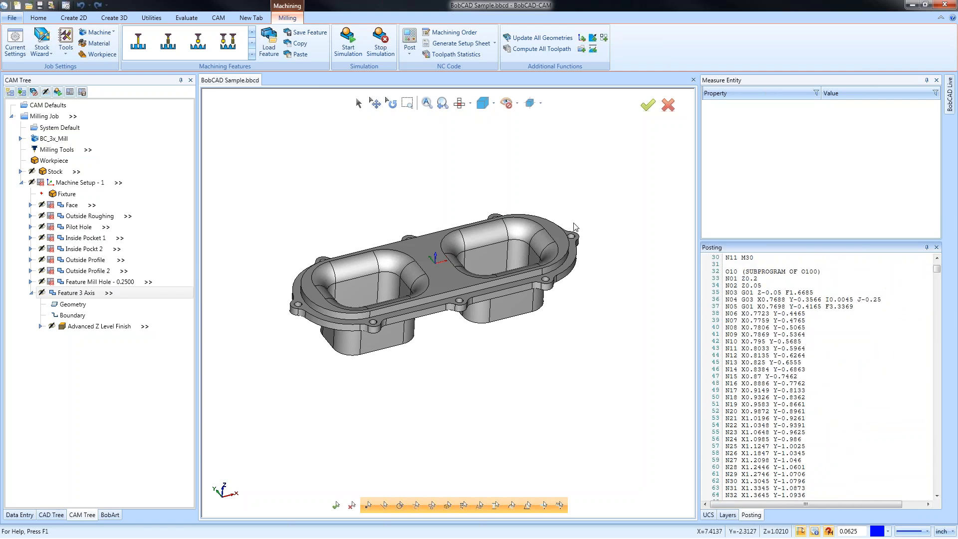
{"action": "right_click", "coordinate": [75, 183]}
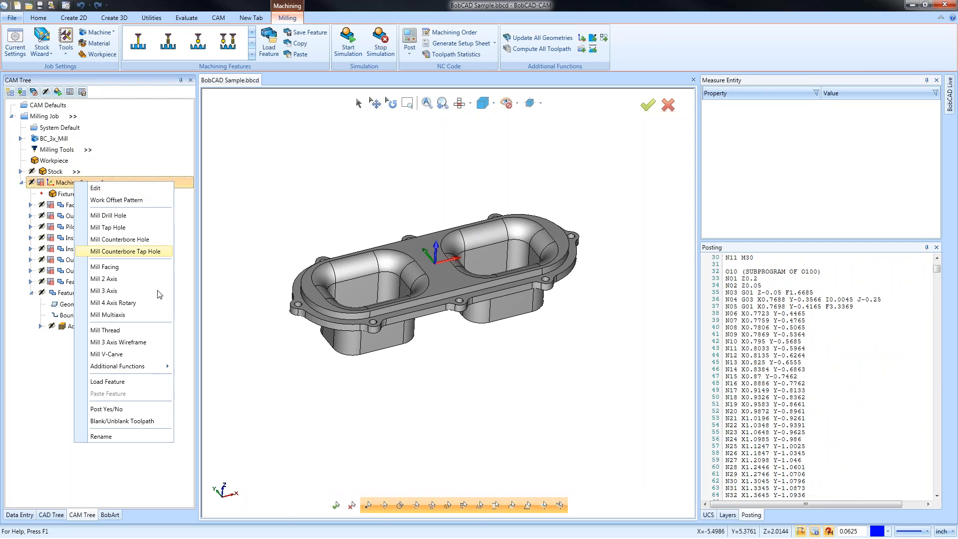
{"action": "left_click", "coordinate": [148, 409]}
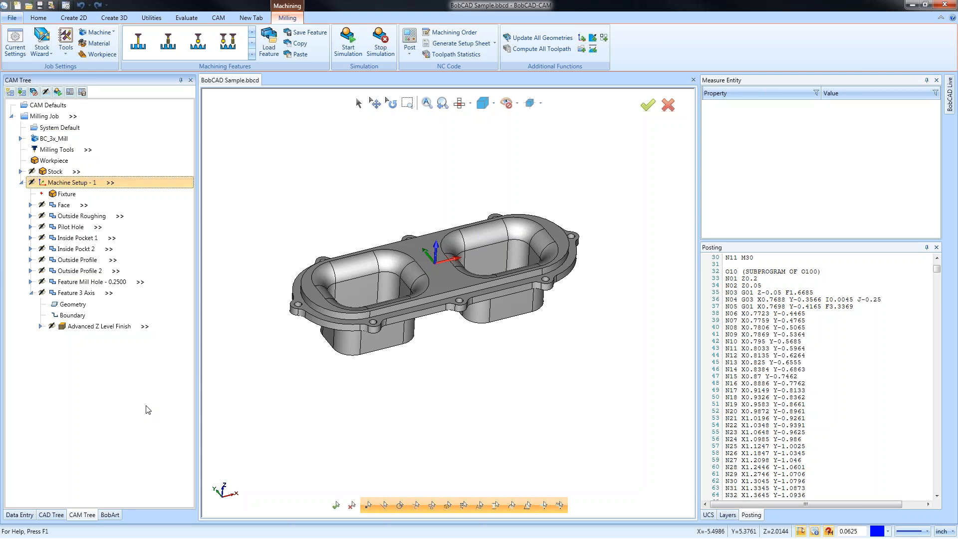
- Generate a setup sheet from the Full Setup Sheet template and decline making Internet Explorer the default browser
{"action": "left_click", "coordinate": [474, 45]}
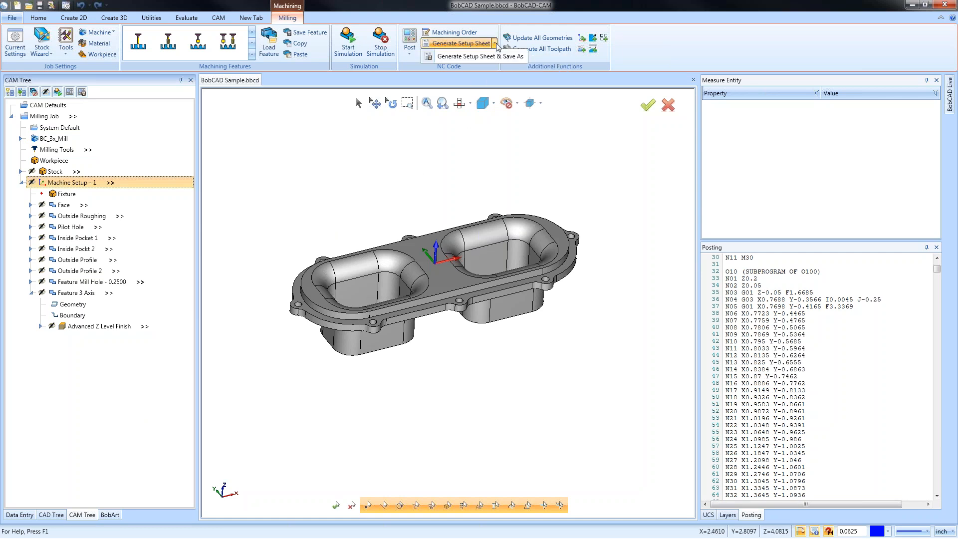
{"action": "left_click", "coordinate": [473, 45]}
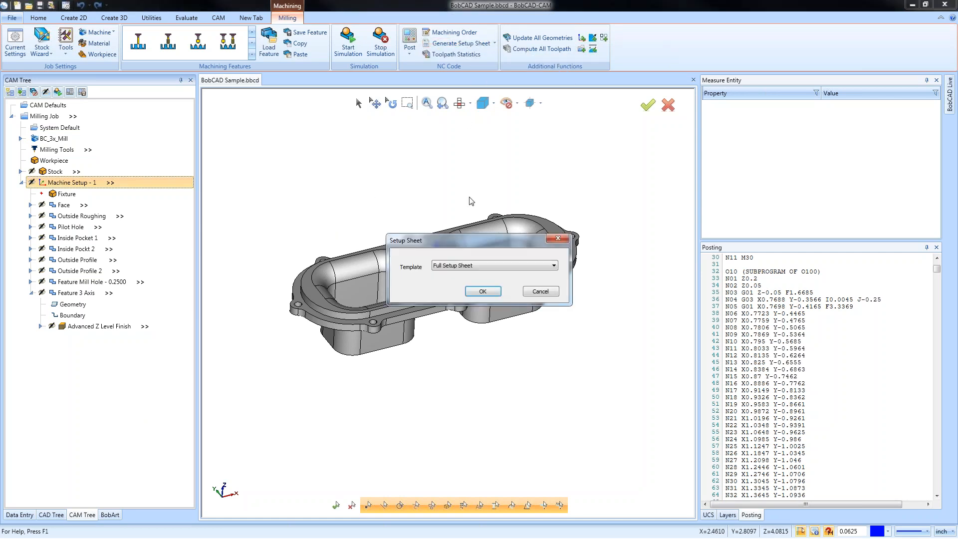
{"action": "left_click", "coordinate": [519, 264]}
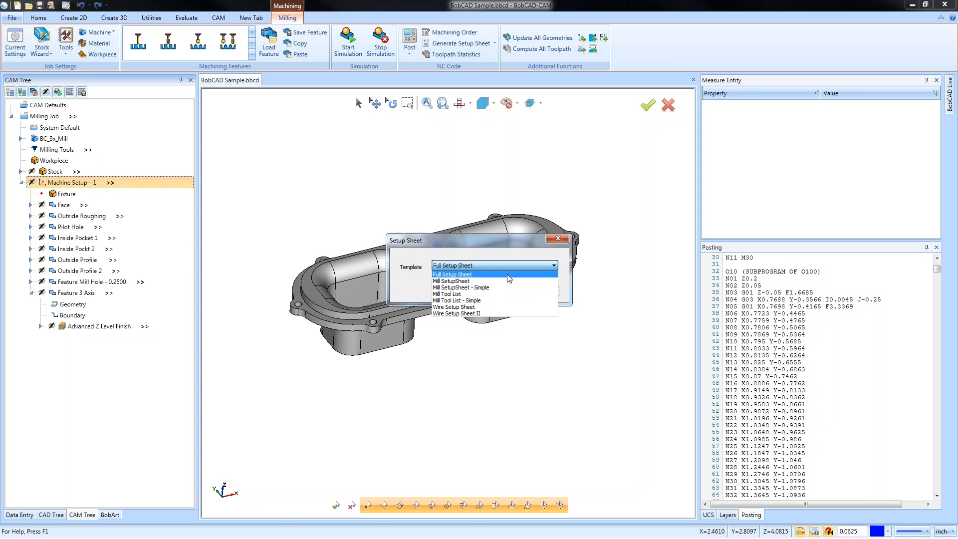
{"action": "left_click", "coordinate": [509, 278]}
{"action": "left_click", "coordinate": [482, 291]}
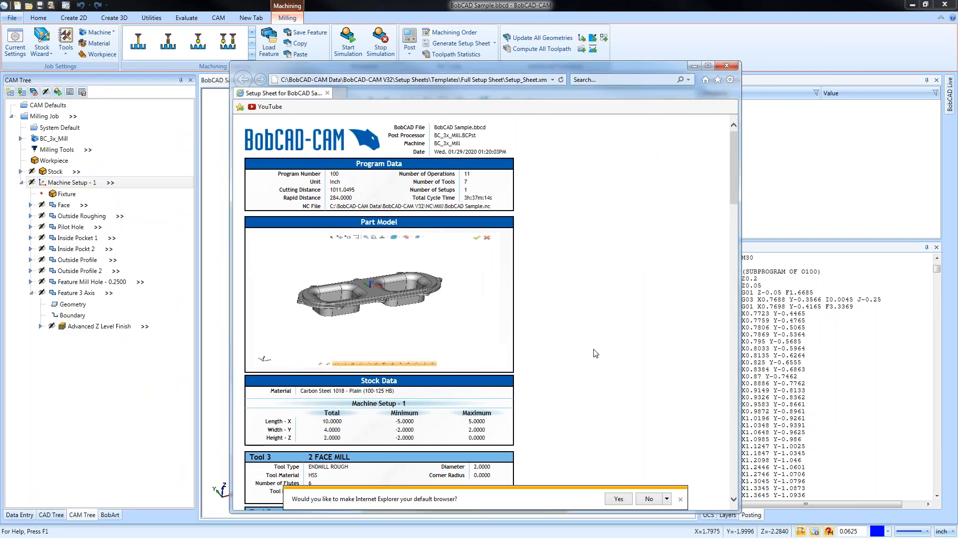
{"action": "left_click", "coordinate": [648, 499]}
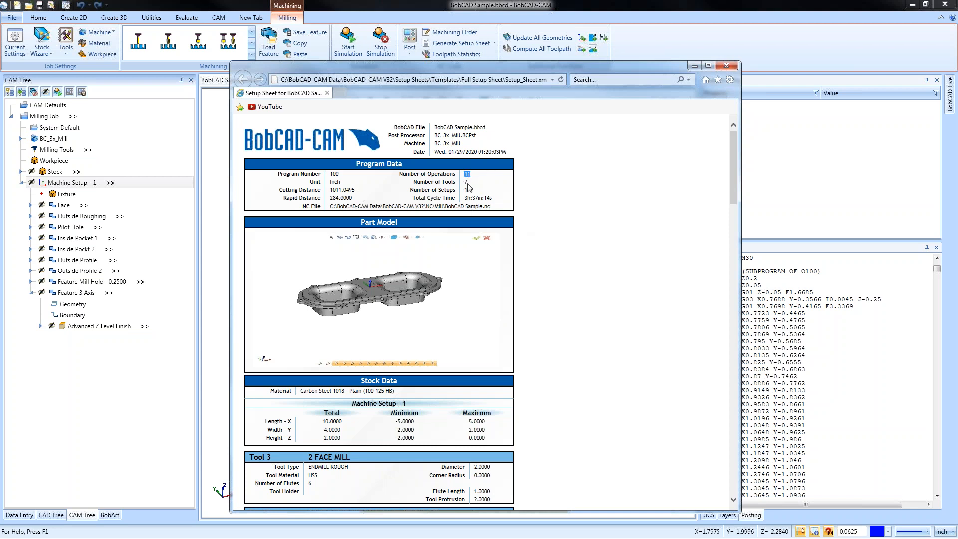
- Examine the number of tools, total cycle time, cutting distance and rapid distance in the setup sheet's Program Data
{"action": "double_click", "coordinate": [465, 182]}
{"action": "left_click_drag", "start_coordinate": [463, 198], "coordinate": [535, 202]}
{"action": "double_click", "coordinate": [334, 190]}
{"action": "left_click", "coordinate": [331, 200]}
- Review the setup sheet's stock data and tool list through to the first operations
{"action": "scroll", "coordinate": [451, 336], "scroll_direction": "down", "scroll_amount": 3}
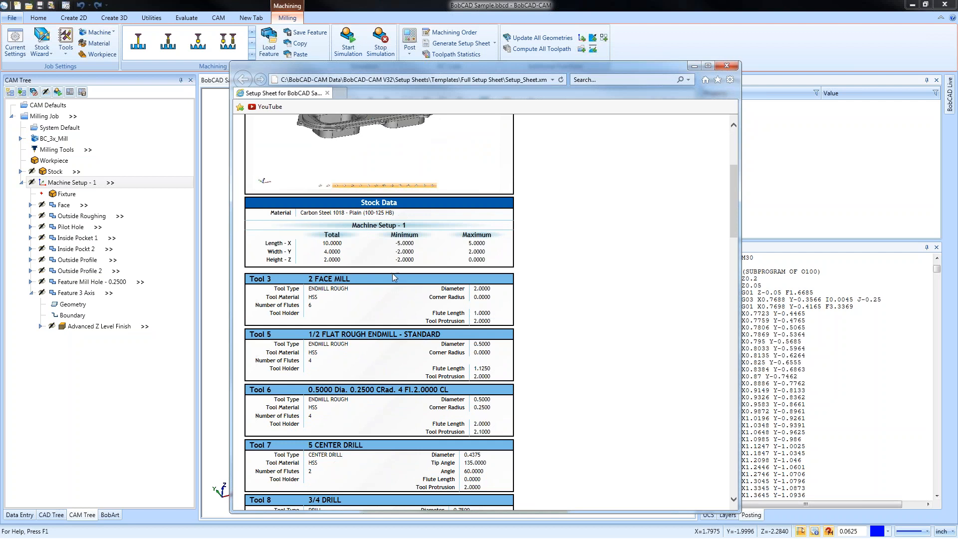
{"action": "scroll", "coordinate": [392, 273], "scroll_direction": "down", "scroll_amount": 2}
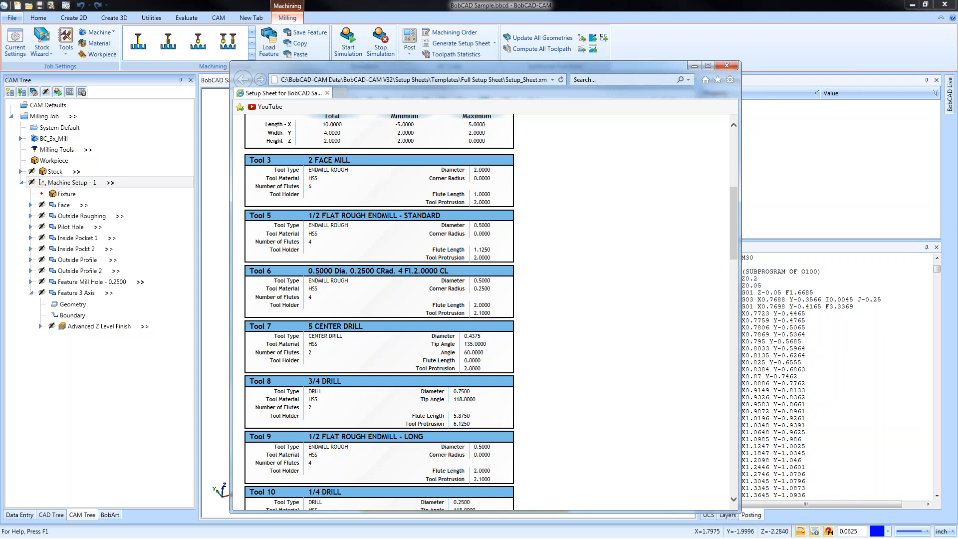
{"action": "scroll", "coordinate": [402, 350], "scroll_direction": "down", "scroll_amount": 5}
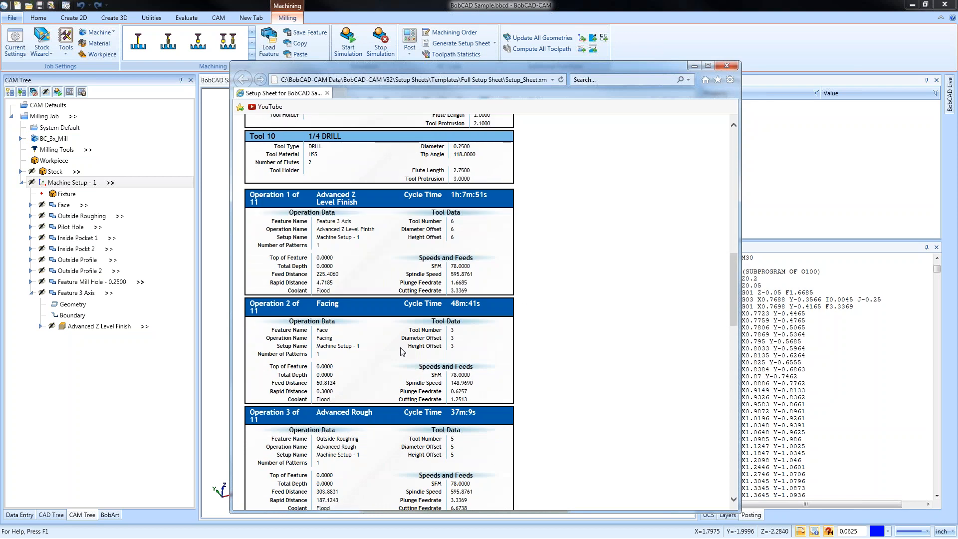
{"action": "scroll", "coordinate": [402, 351], "scroll_direction": "up", "scroll_amount": 5}
{"action": "scroll", "coordinate": [396, 210], "scroll_direction": "up", "scroll_amount": 1}
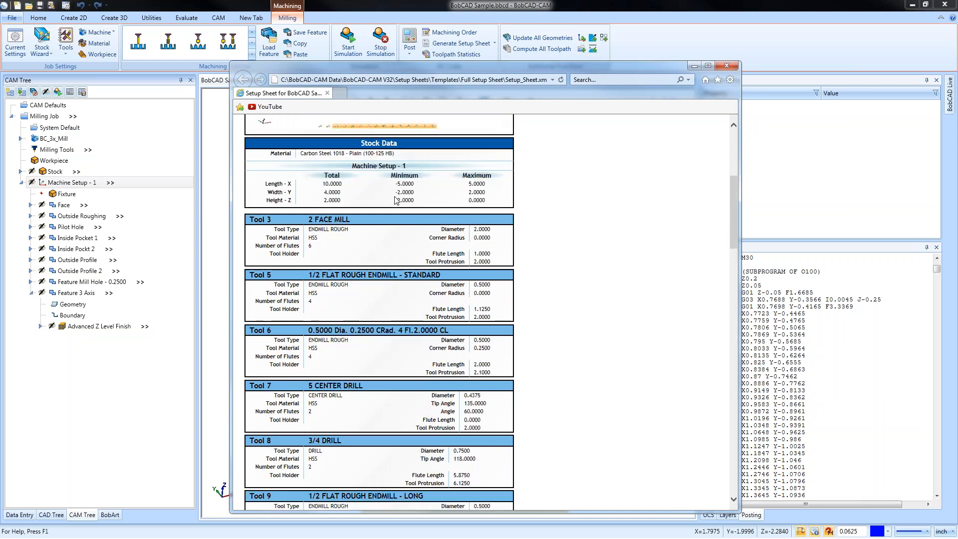
{"action": "scroll", "coordinate": [400, 358], "scroll_direction": "down", "scroll_amount": 5}
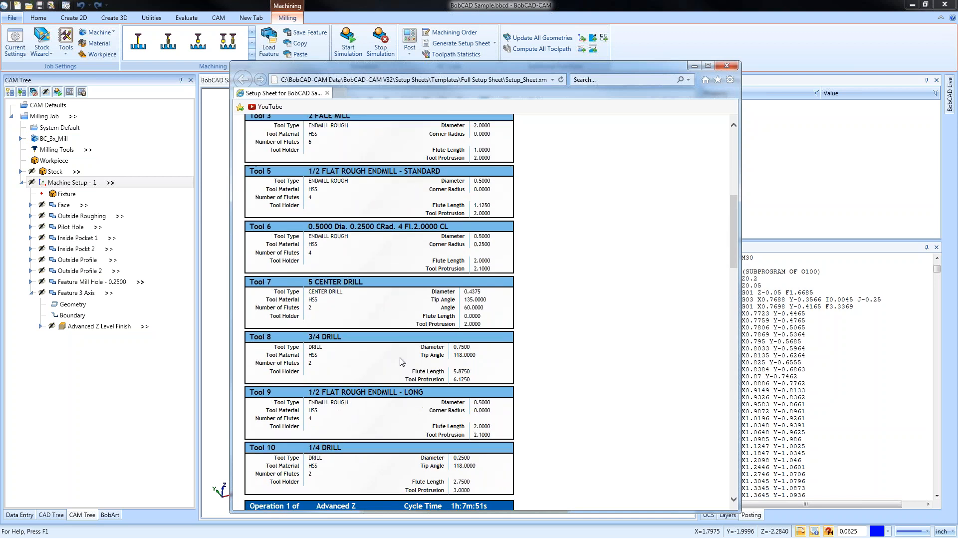
{"action": "scroll", "coordinate": [400, 358], "scroll_direction": "down", "scroll_amount": 3}
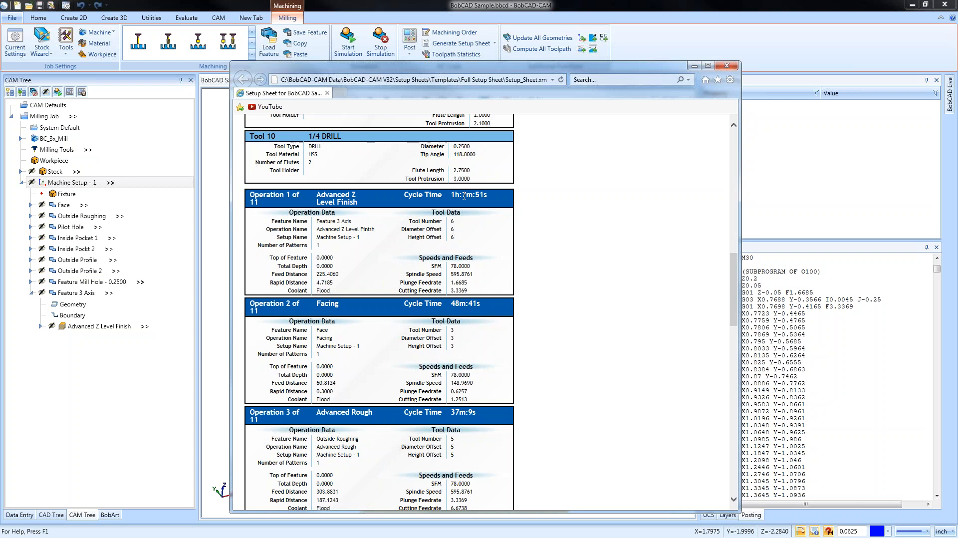
- Highlight the plunge feedrate and feed distance of the Advanced Z Level Finish operation and review the sheet through its last operation
{"action": "double_click", "coordinate": [458, 282]}
{"action": "left_click_drag", "start_coordinate": [317, 274], "coordinate": [346, 275]}
{"action": "scroll", "coordinate": [493, 219], "scroll_direction": "up", "scroll_amount": 10}
{"action": "scroll", "coordinate": [499, 251], "scroll_direction": "down", "scroll_amount": 10}
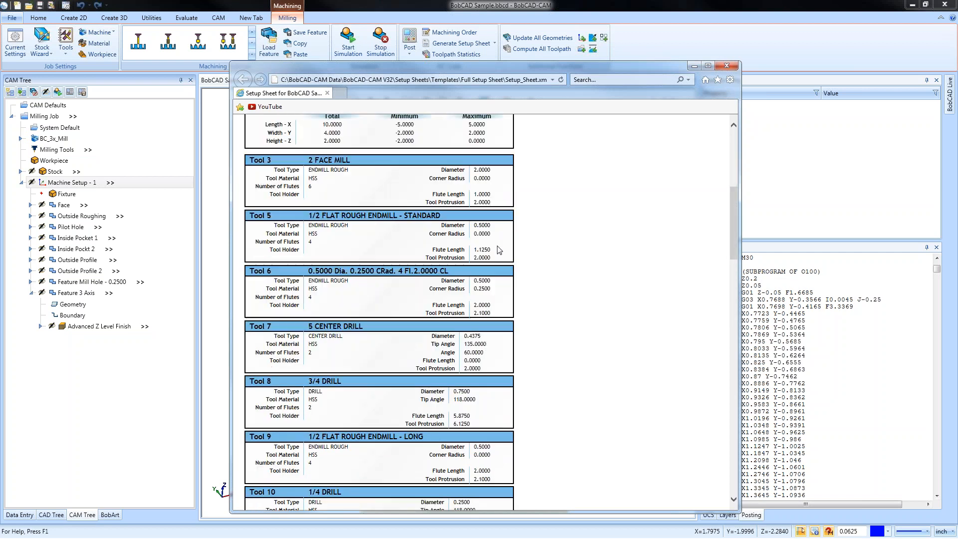
{"action": "scroll", "coordinate": [497, 249], "scroll_direction": "down", "scroll_amount": 5}
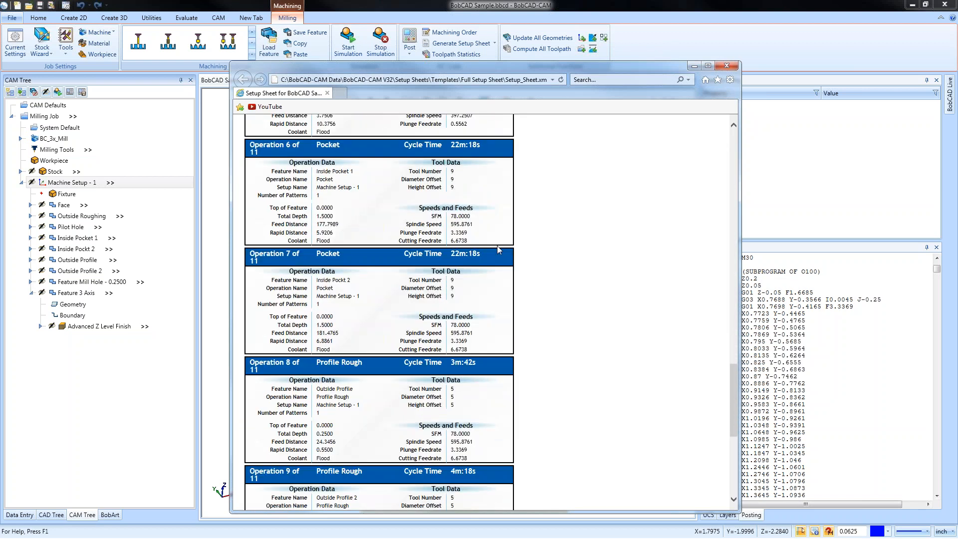
{"action": "scroll", "coordinate": [497, 249], "scroll_direction": "down", "scroll_amount": 4}
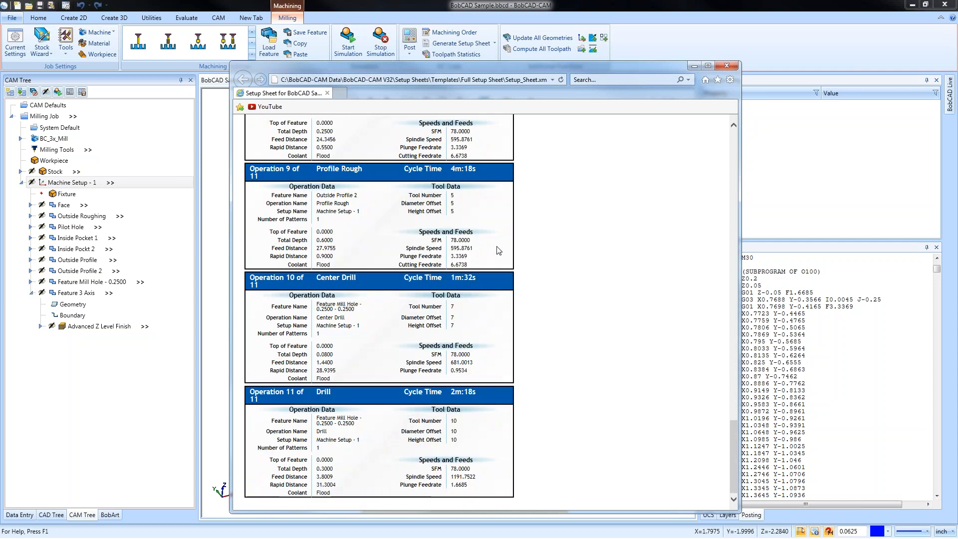
- Close the full setup sheet and generate a new one from the Mill Tool List template
{"action": "left_click", "coordinate": [726, 65]}
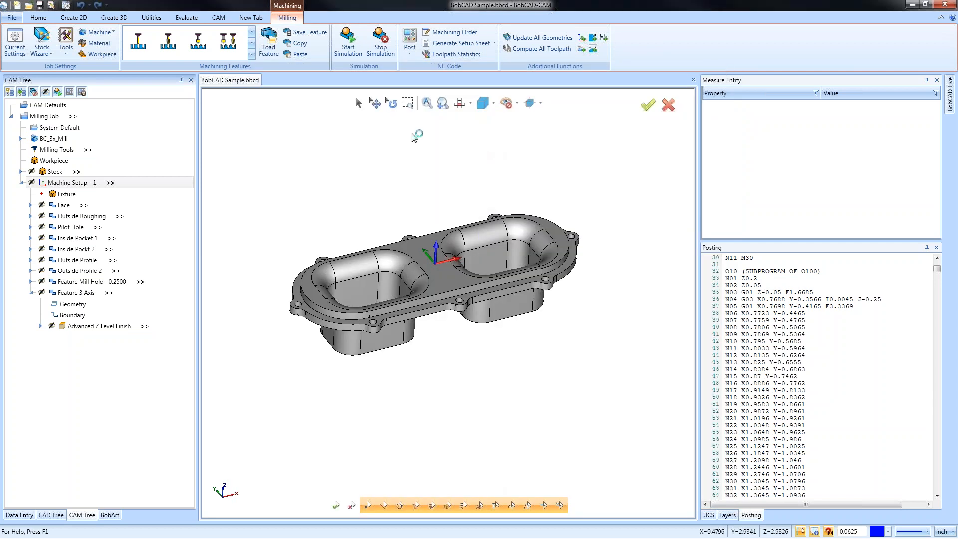
{"action": "left_click", "coordinate": [479, 43]}
{"action": "left_click", "coordinate": [553, 266]}
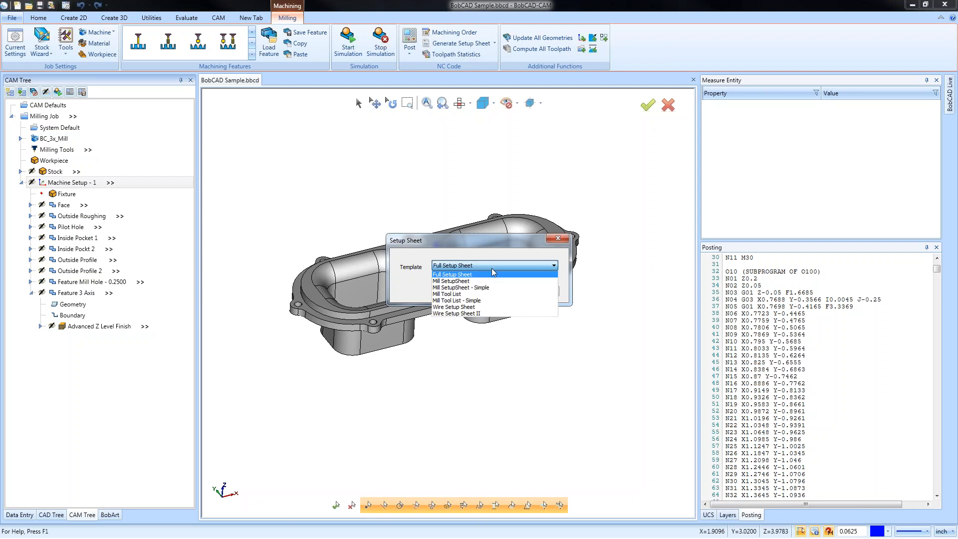
{"action": "left_click", "coordinate": [494, 295]}
{"action": "left_click", "coordinate": [482, 291]}
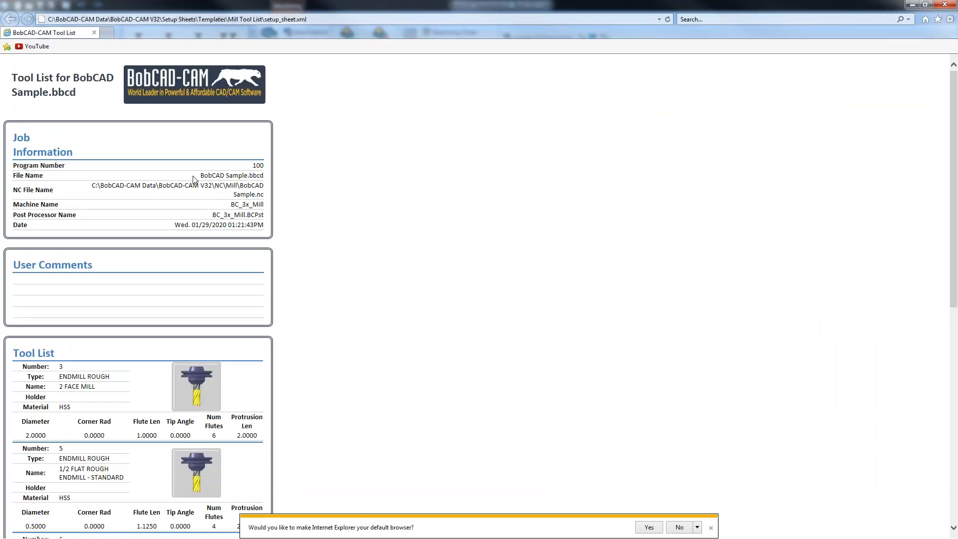
- Review the job information and tool list down to the last tool, and close the sheet
{"action": "scroll", "coordinate": [327, 209], "scroll_direction": "down", "scroll_amount": 2}
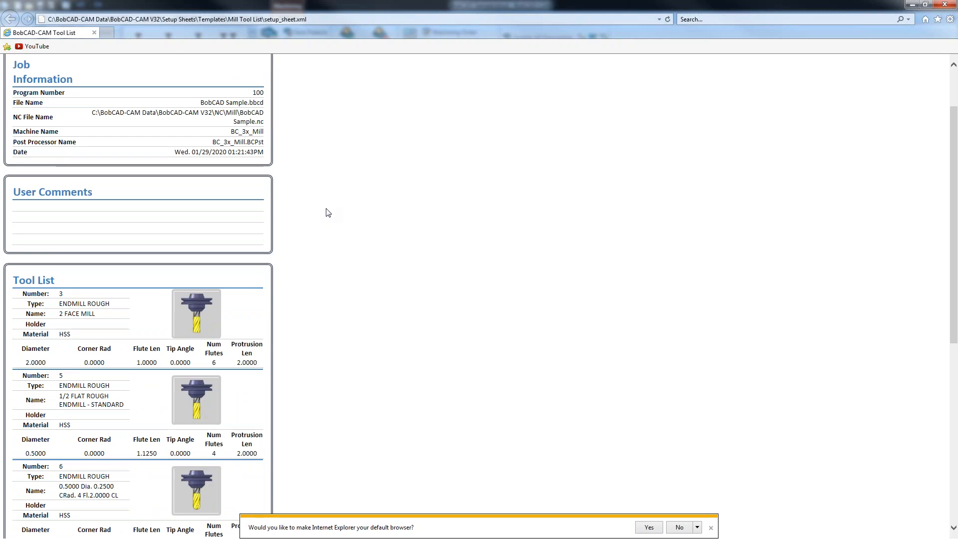
{"action": "scroll", "coordinate": [327, 213], "scroll_direction": "down", "scroll_amount": 4}
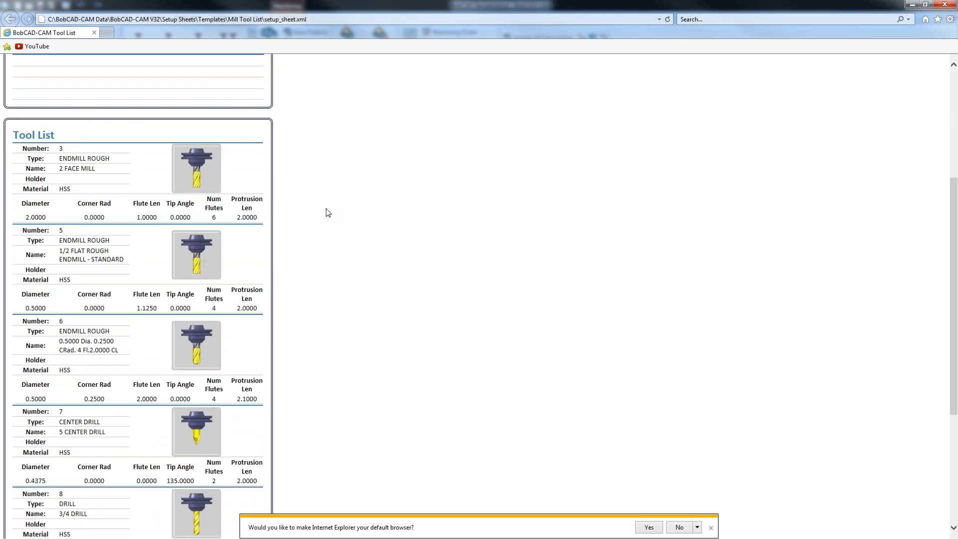
{"action": "scroll", "coordinate": [327, 213], "scroll_direction": "down", "scroll_amount": 6}
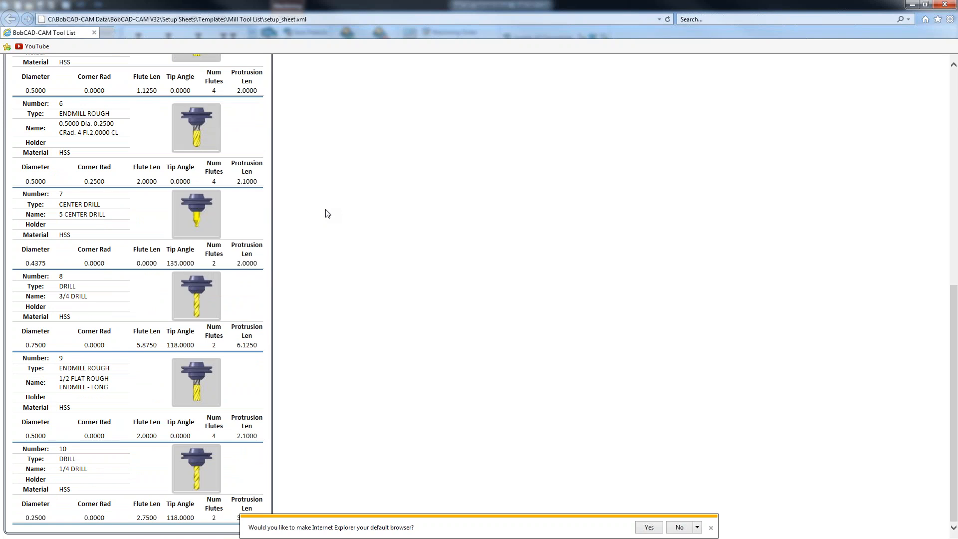
{"action": "left_click", "coordinate": [944, 6]}
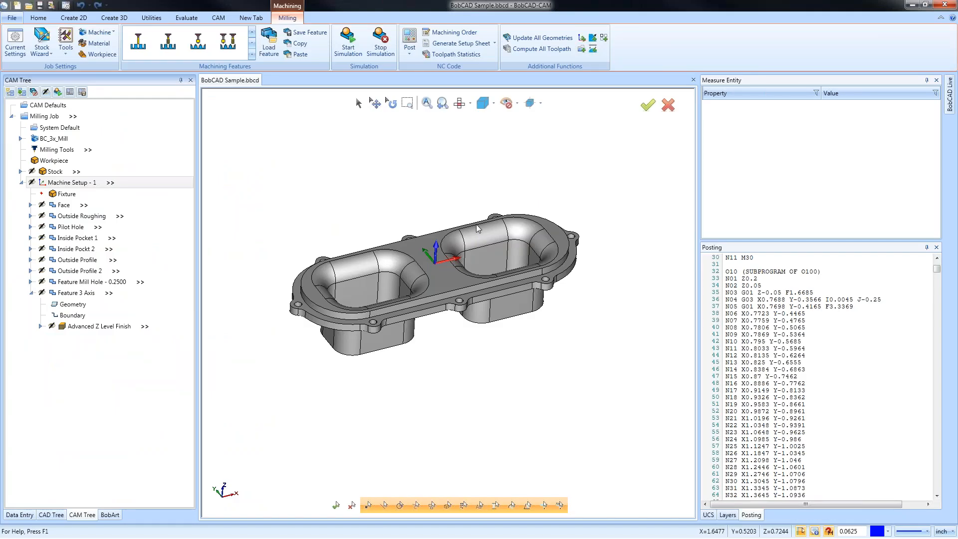
- Open the Toolpath Statistics and collapse every feature under Machine Setup - 1
{"action": "left_click", "coordinate": [469, 56]}
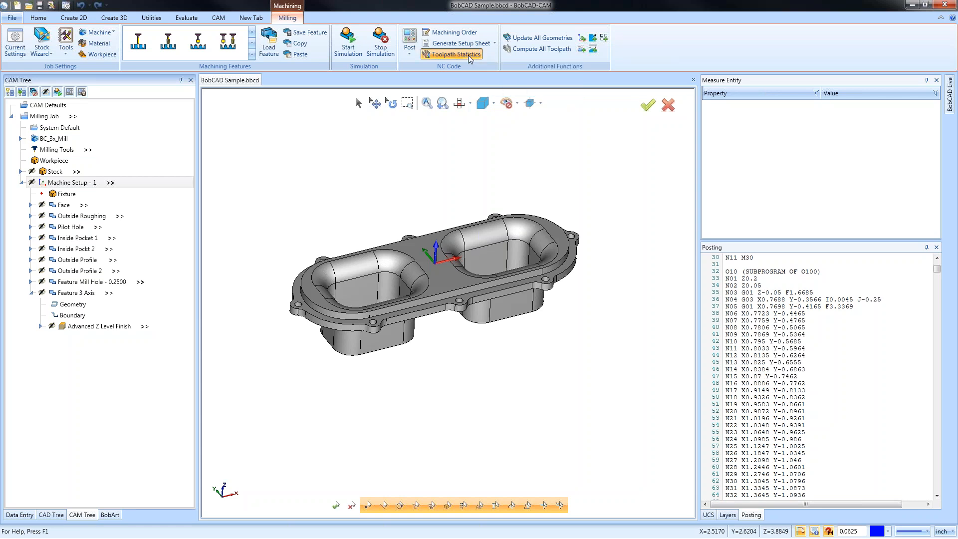
{"action": "left_click_drag", "start_coordinate": [429, 98], "coordinate": [414, 116]}
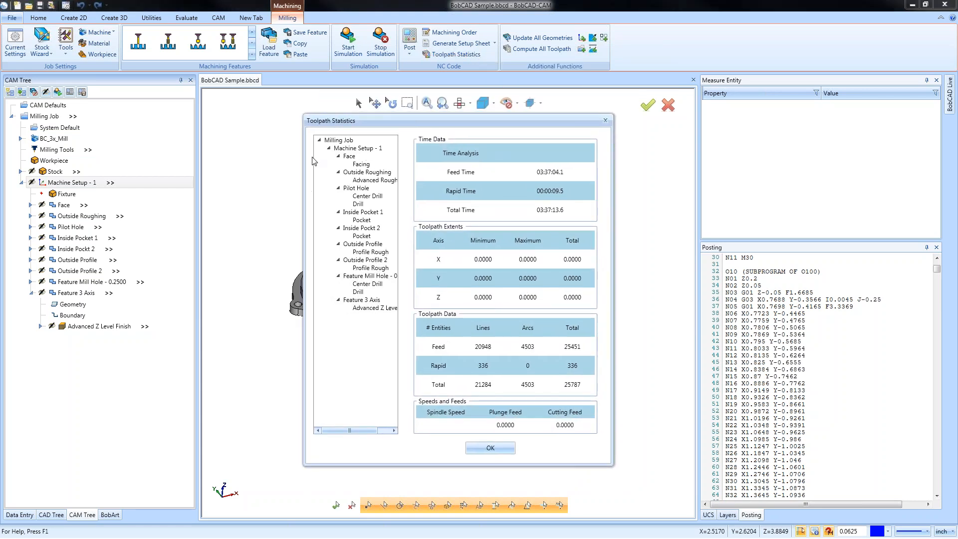
{"action": "left_click", "coordinate": [339, 156]}
{"action": "left_click", "coordinate": [339, 164]}
{"action": "left_click", "coordinate": [338, 172]}
{"action": "left_click", "coordinate": [339, 180]}
{"action": "left_click", "coordinate": [338, 188]}
{"action": "left_click", "coordinate": [339, 196]}
{"action": "left_click", "coordinate": [339, 204]}
{"action": "left_click", "coordinate": [339, 212]}
{"action": "left_click", "coordinate": [338, 220]}
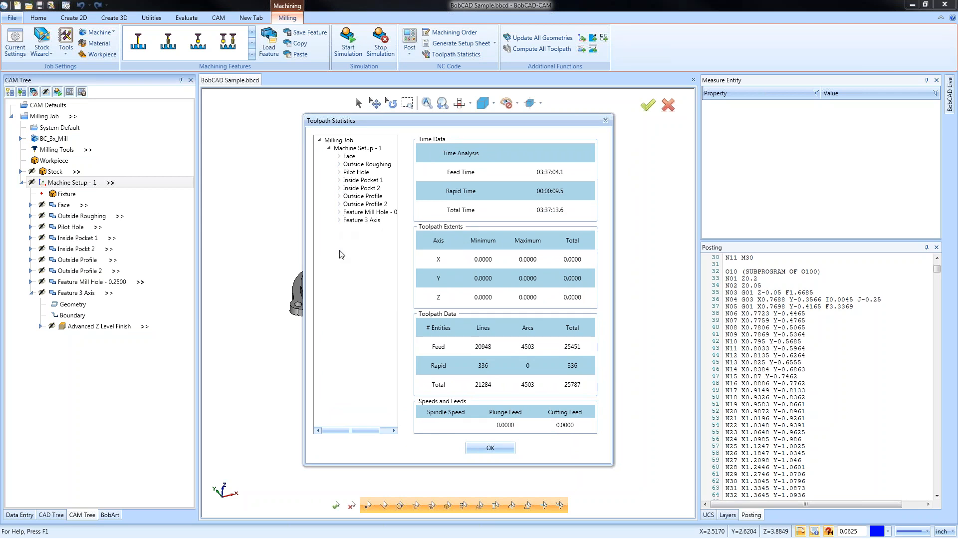
- Examine the toolpath statistics of the Facing and Advanced Rough operations and close the statistics
{"action": "left_click", "coordinate": [339, 156]}
{"action": "left_click", "coordinate": [362, 165]}
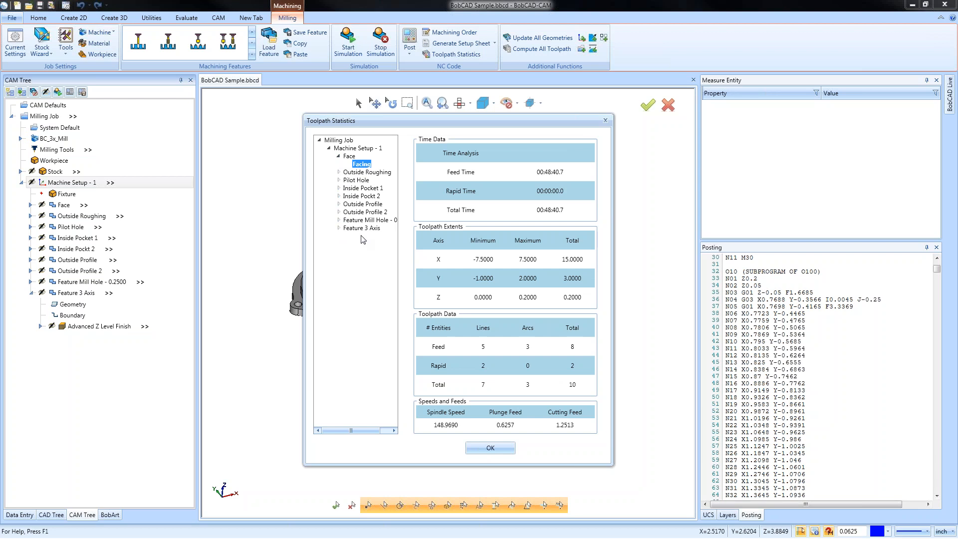
{"action": "left_click", "coordinate": [338, 172]}
{"action": "left_click", "coordinate": [370, 180]}
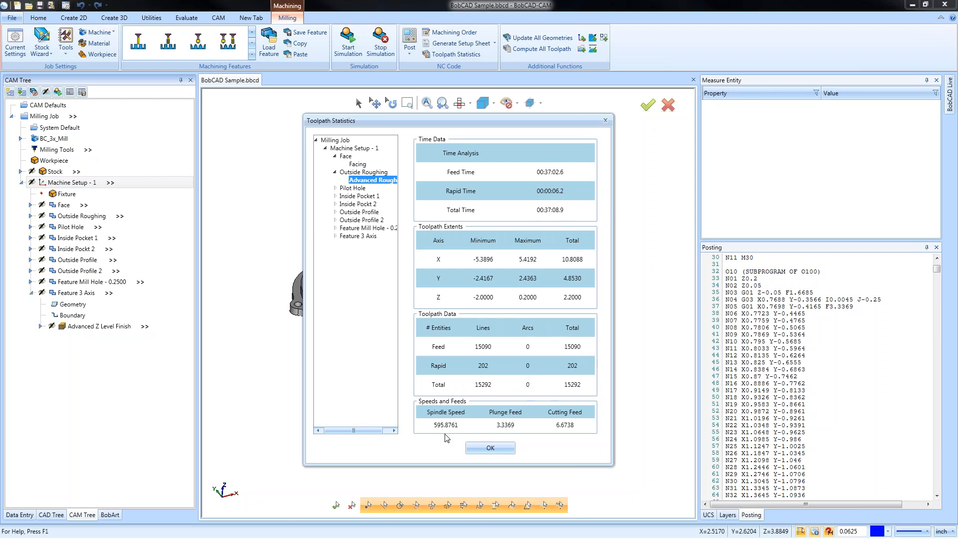
{"action": "left_click", "coordinate": [491, 452]}
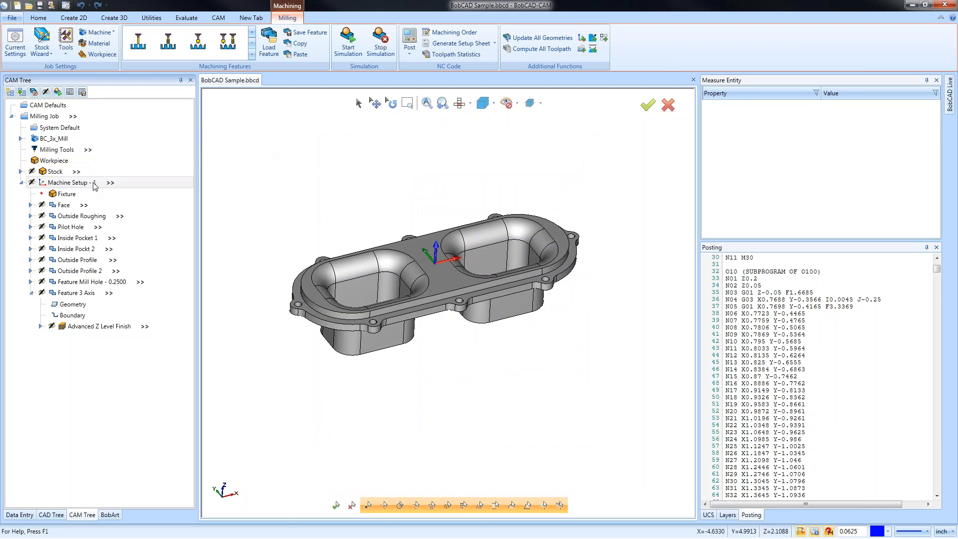
- View the quick-edit data of Machine Setup - 1 and the program and toolpath data of the Milling Job
{"action": "left_click", "coordinate": [110, 183]}
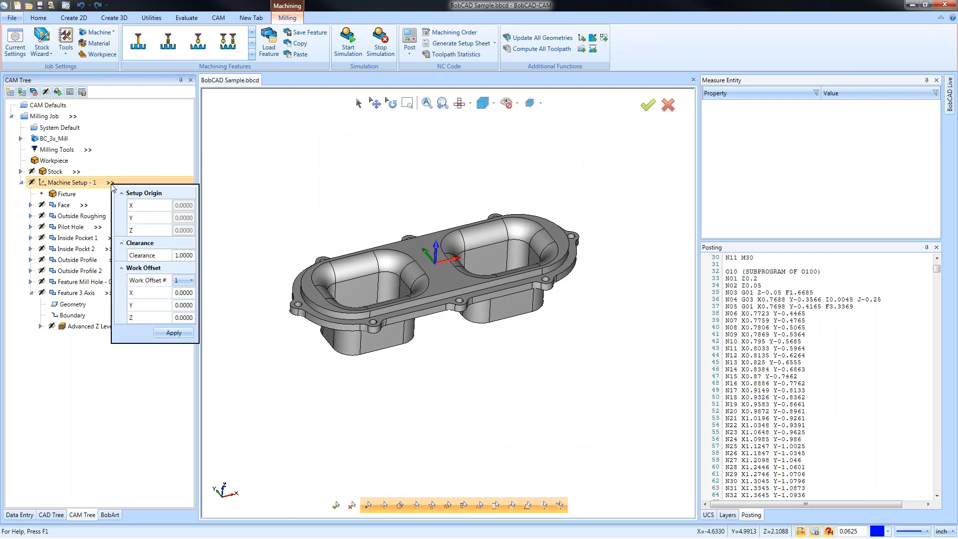
{"action": "left_click", "coordinate": [75, 120]}
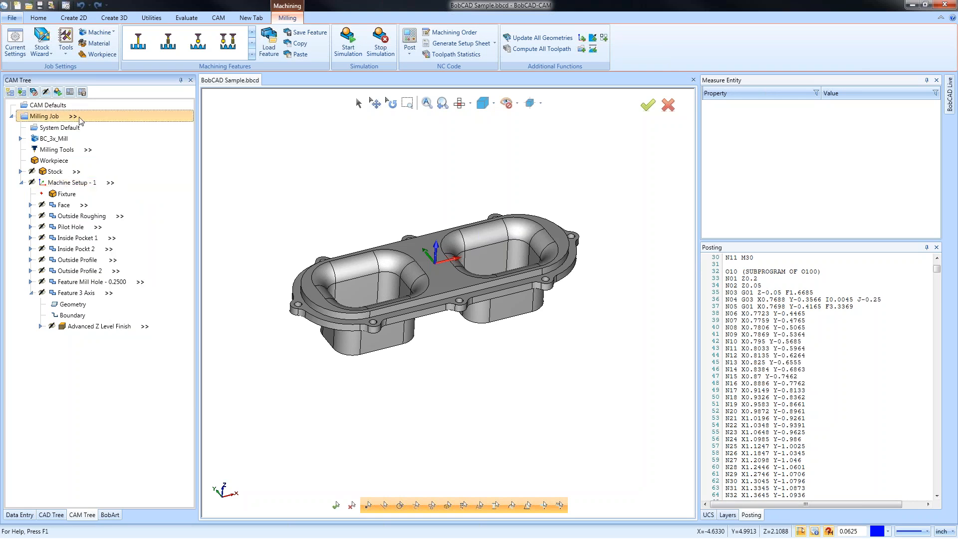
{"action": "double_click", "coordinate": [78, 117]}
{"action": "left_click", "coordinate": [73, 117]}
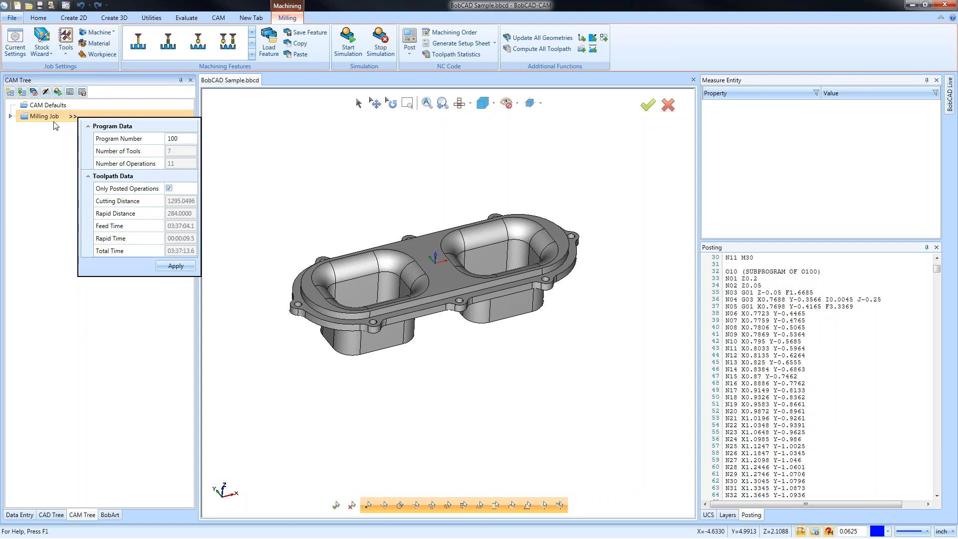
{"action": "left_click", "coordinate": [55, 199]}
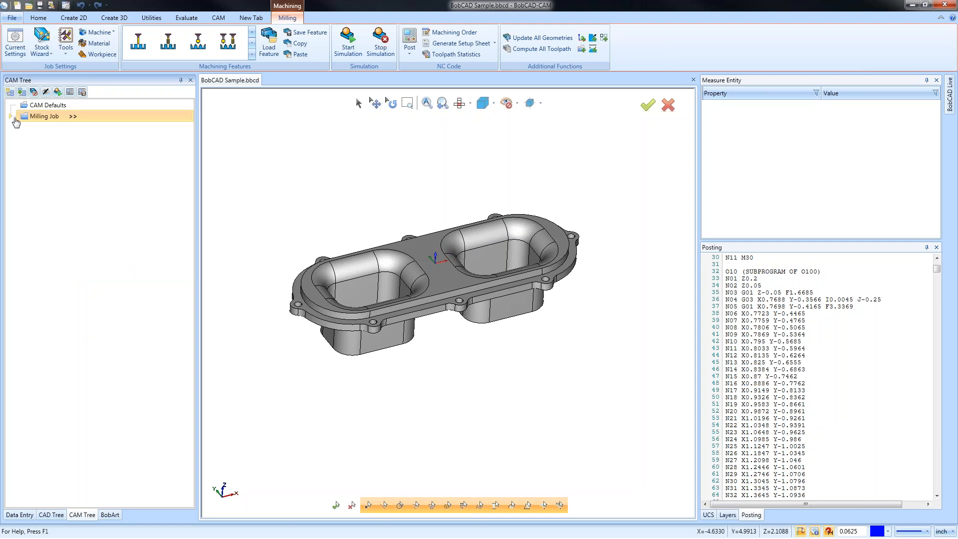
- Change the stock material to Wrought Alum 6061-T4, T451 (65 HB) from the ALUMINUM group
{"action": "left_click", "coordinate": [11, 116]}
{"action": "left_click", "coordinate": [21, 172]}
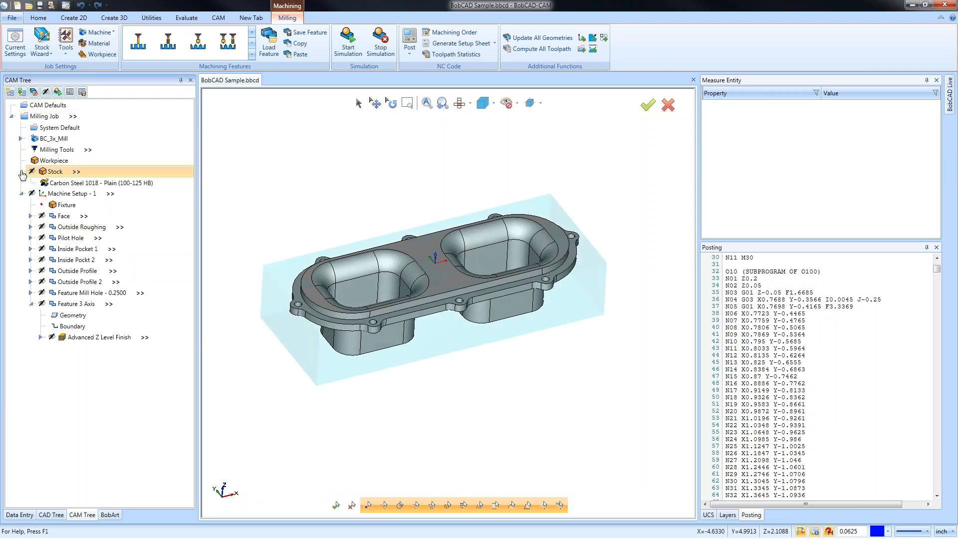
{"action": "left_click", "coordinate": [124, 190]}
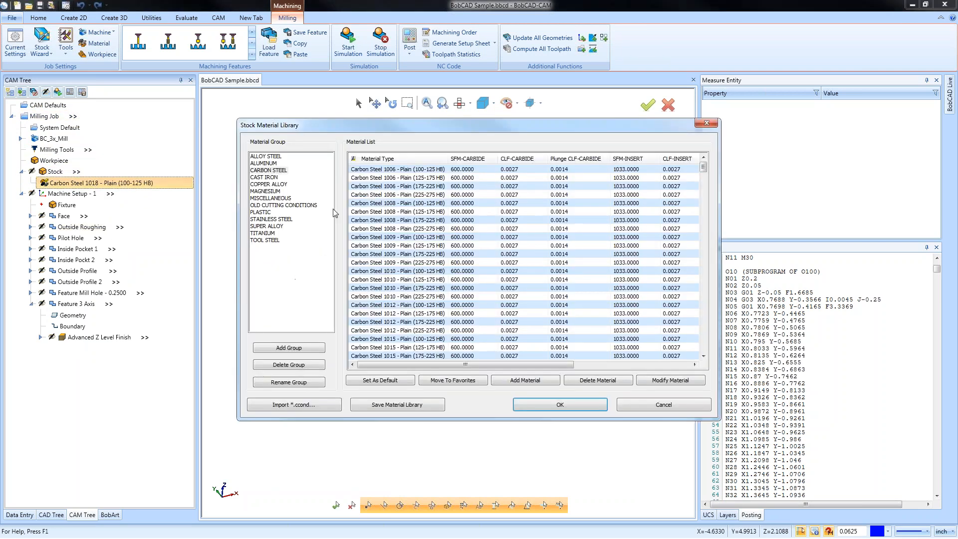
{"action": "left_click", "coordinate": [272, 163]}
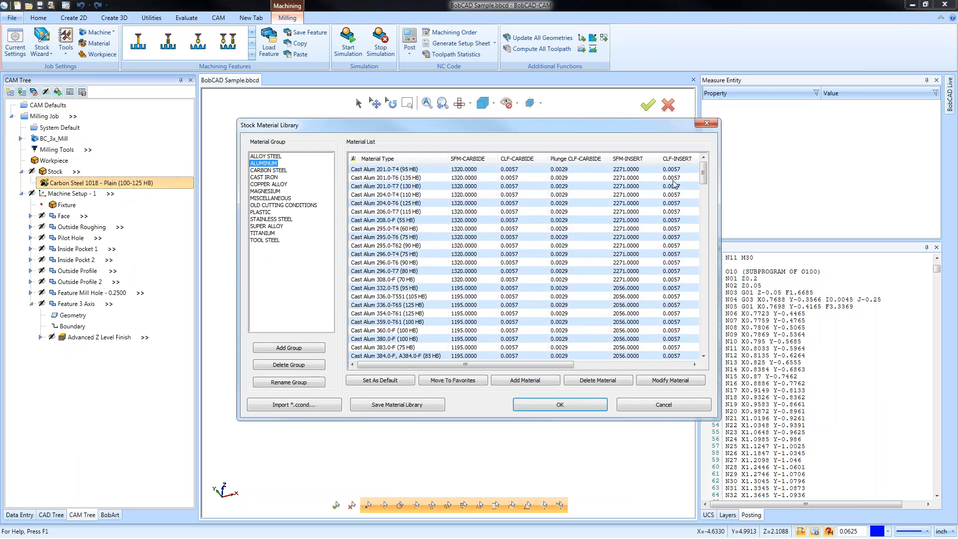
{"action": "left_click_drag", "start_coordinate": [703, 175], "coordinate": [706, 321]}
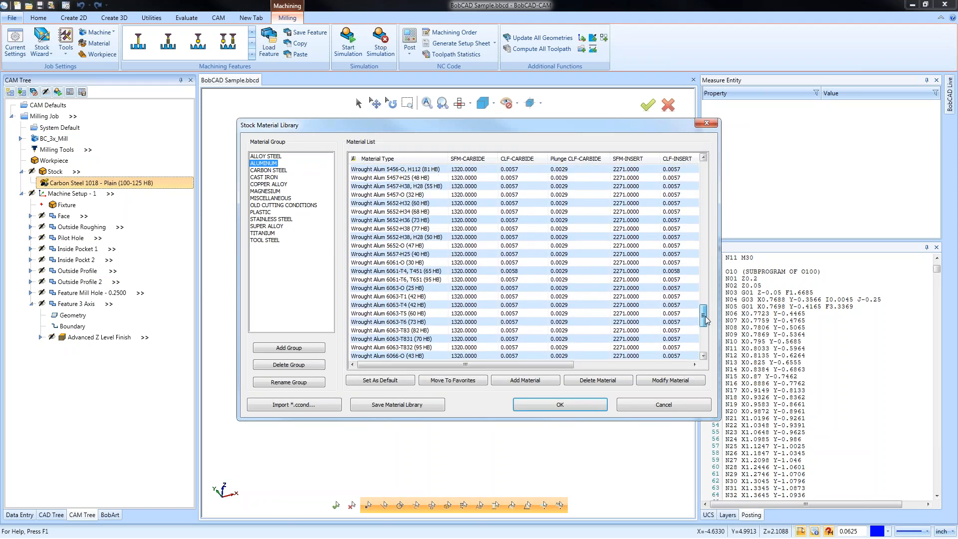
{"action": "left_click", "coordinate": [457, 272]}
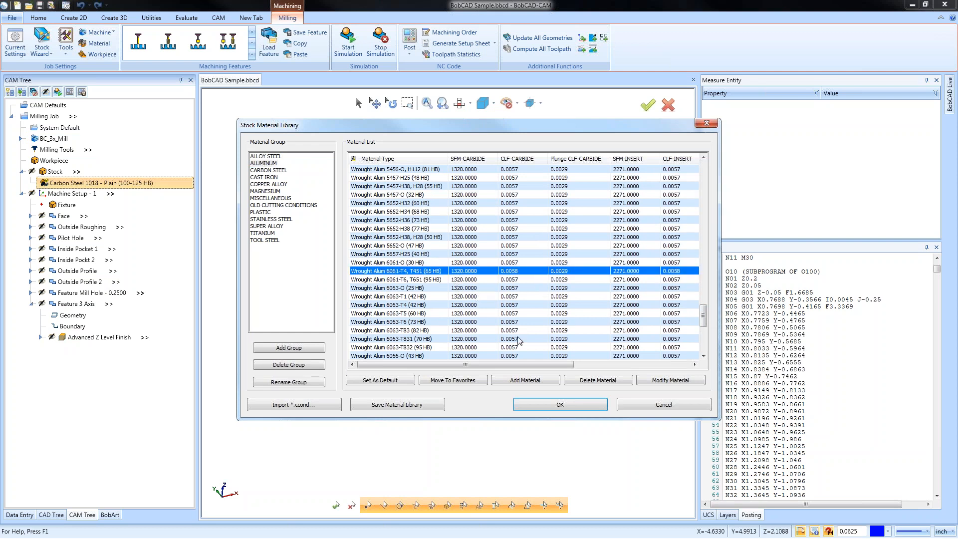
{"action": "left_click", "coordinate": [541, 403]}
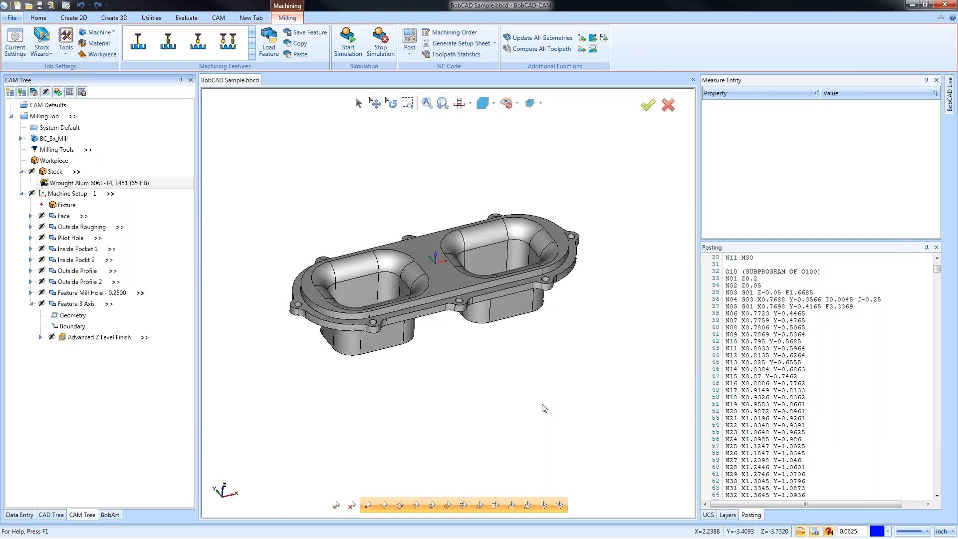
- Check the Milling Job's machining times and the toolpath statistics of the 0.2500 mill hole feature and its drilling operations
{"action": "left_click", "coordinate": [73, 117]}
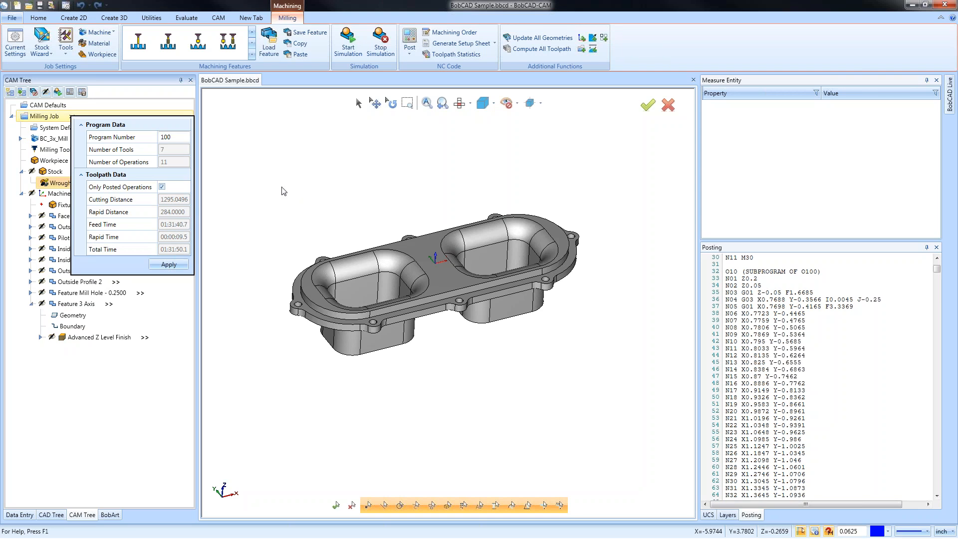
{"action": "left_click", "coordinate": [283, 191]}
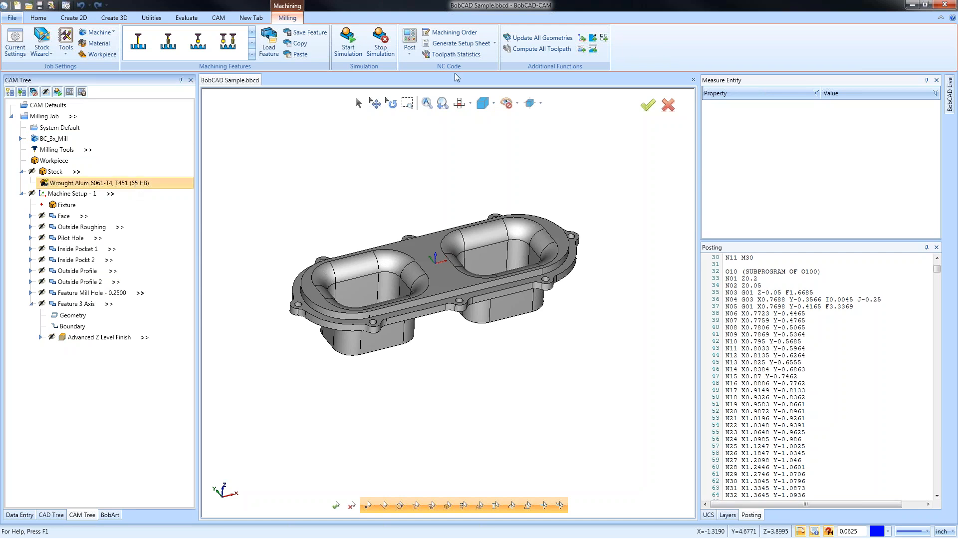
{"action": "left_click", "coordinate": [462, 56]}
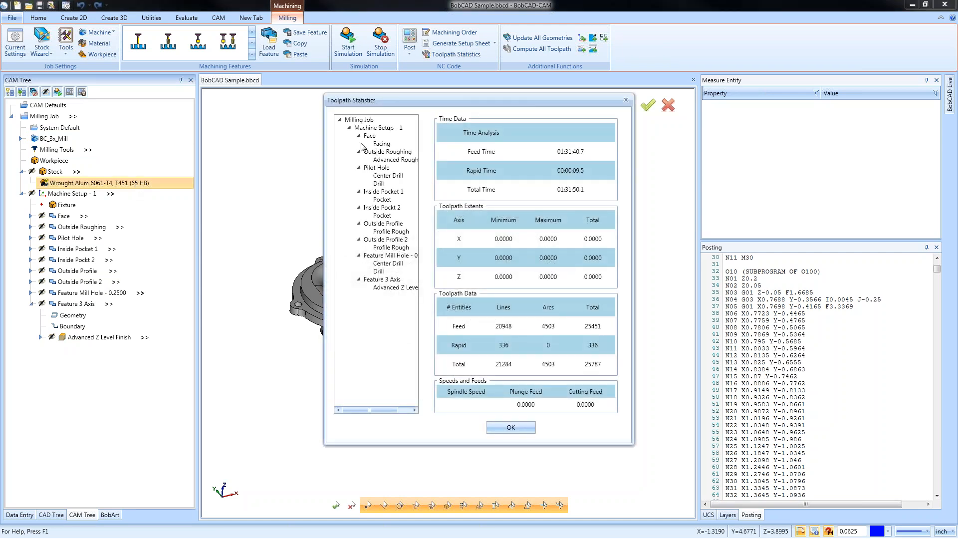
{"action": "left_click", "coordinate": [379, 272]}
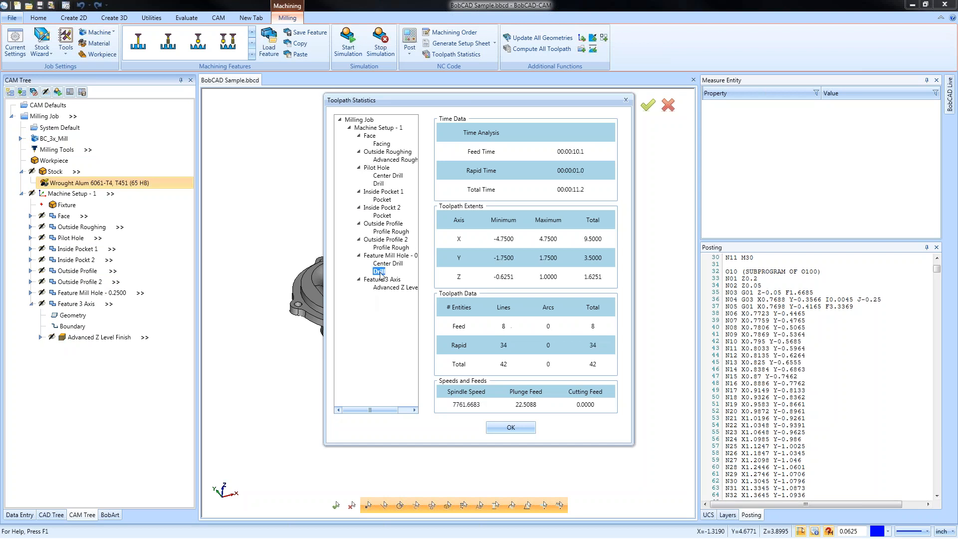
{"action": "left_click", "coordinate": [388, 264]}
{"action": "left_click", "coordinate": [392, 256]}
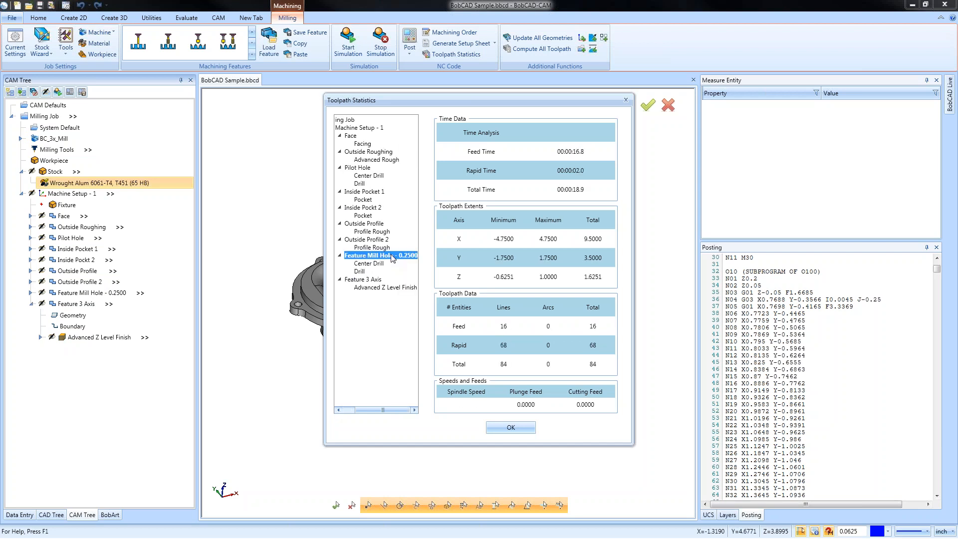
{"action": "left_click", "coordinate": [360, 271]}
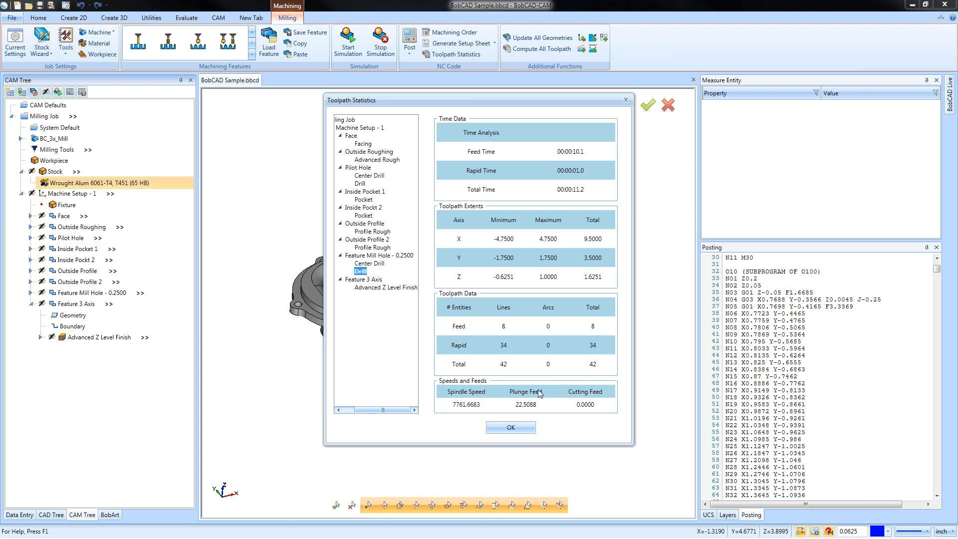
{"action": "left_click", "coordinate": [510, 428]}
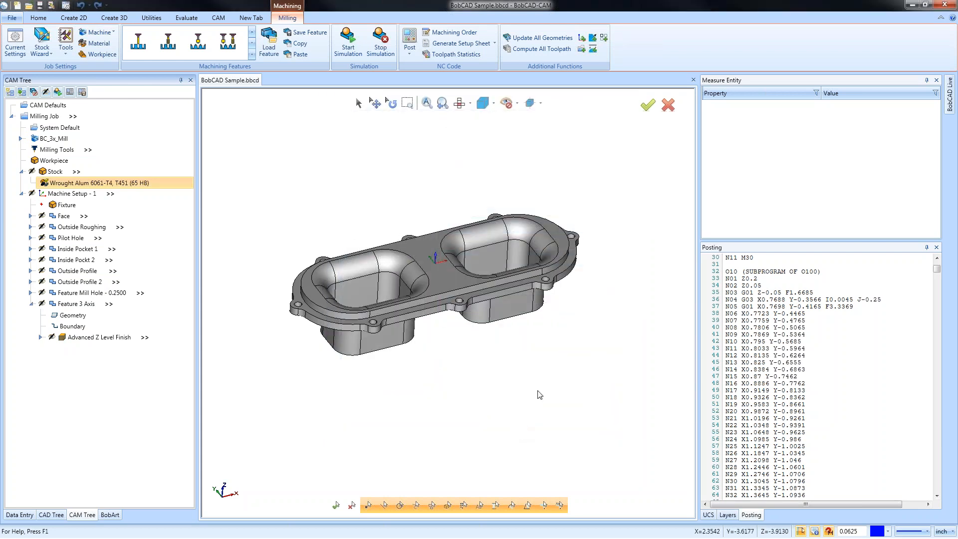
- Try overriding the system feeds and speeds of the Outside Roughing feature's Advanced Rough operation in its quick-edit data
{"action": "left_click_drag", "start_coordinate": [198, 224], "coordinate": [222, 226]}
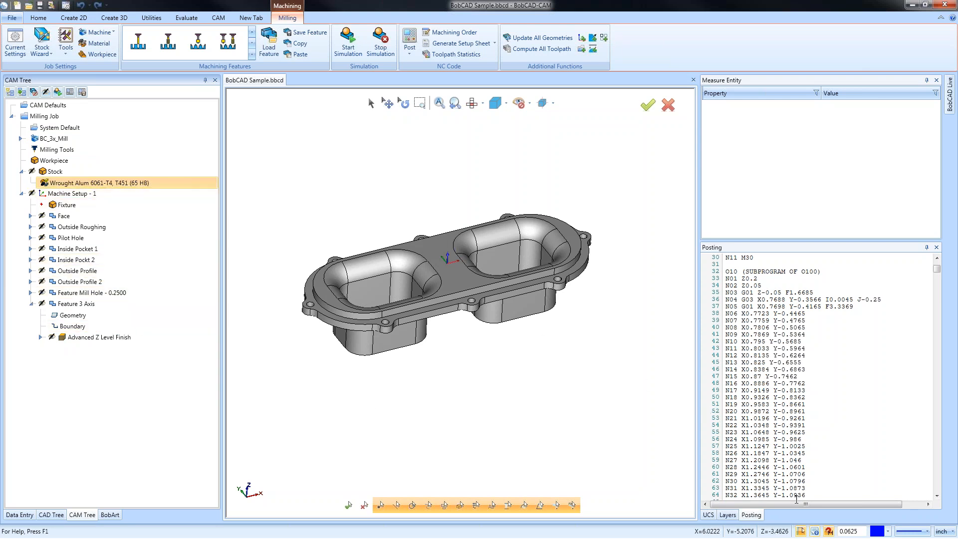
{"action": "left_click", "coordinate": [814, 531]}
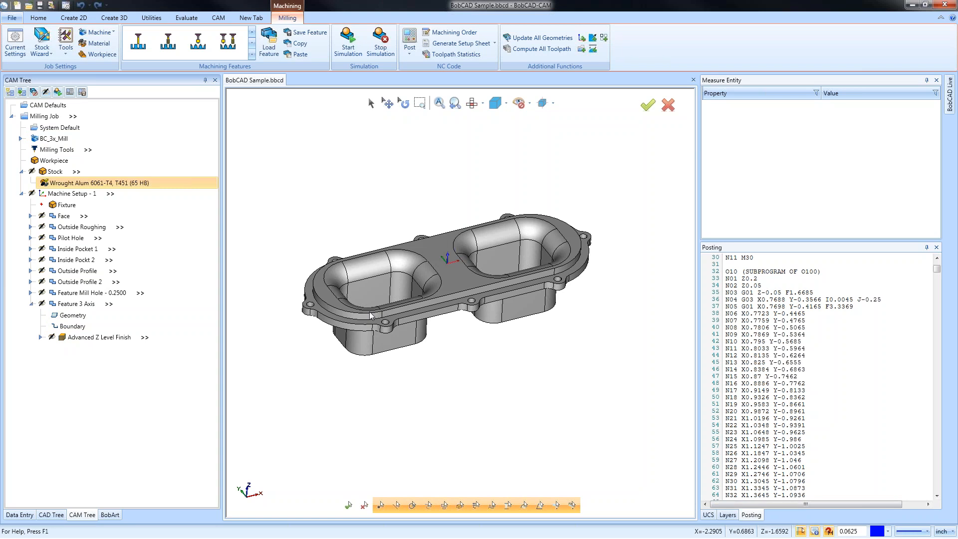
{"action": "left_click", "coordinate": [31, 227]}
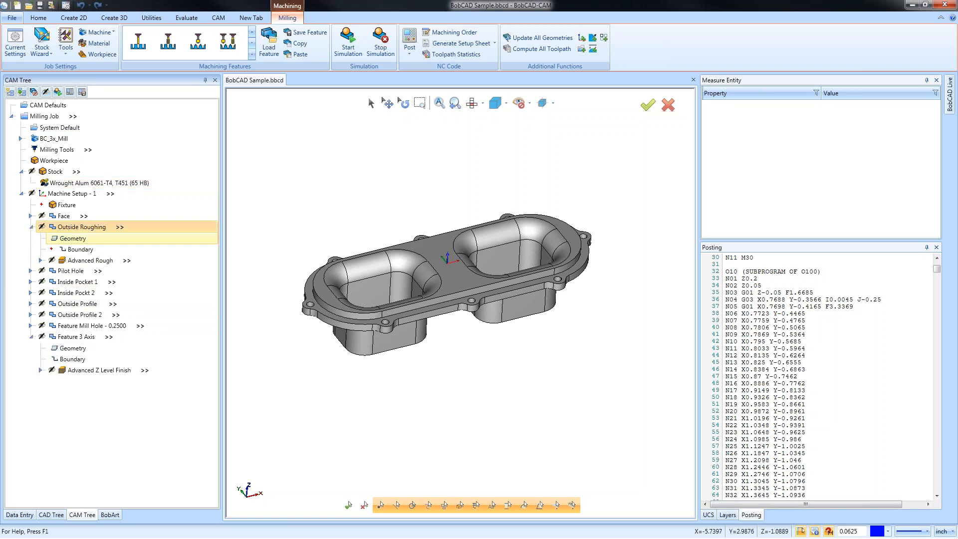
{"action": "mouse_move", "coordinate": [127, 260]}
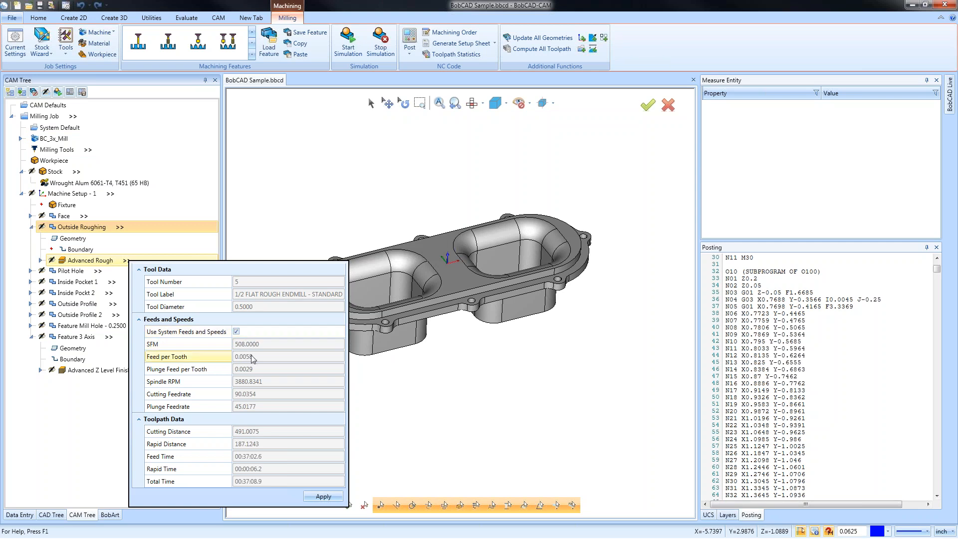
{"action": "left_click", "coordinate": [236, 332]}
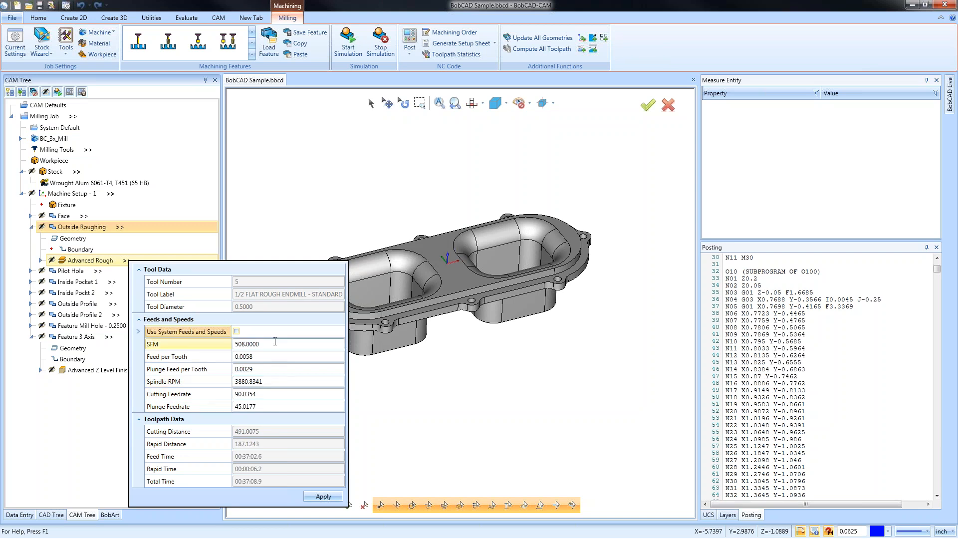
{"action": "left_click", "coordinate": [237, 331]}
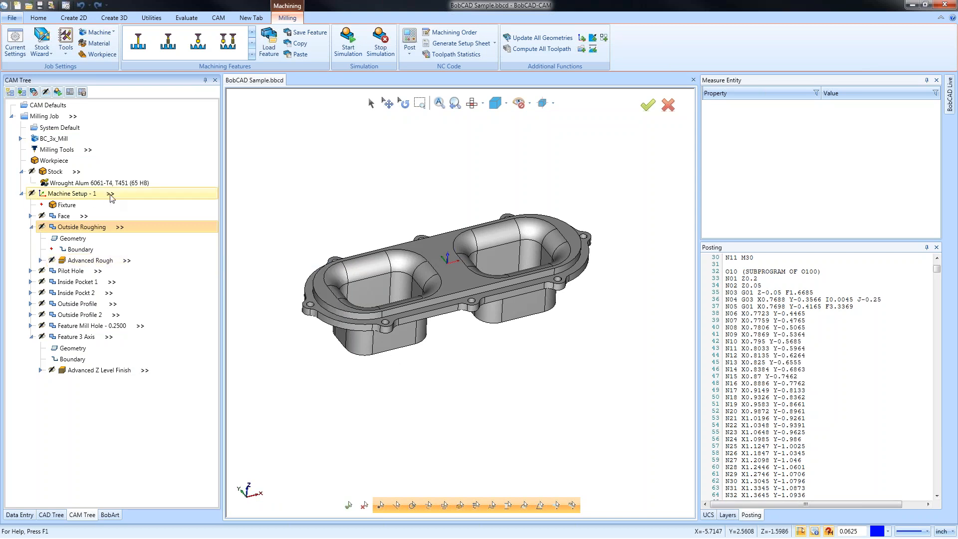
- Review the origin, orientation, clearance and work offset settings of Machine Setup - 1, leaving them as they are
{"action": "mouse_move", "coordinate": [110, 195]}
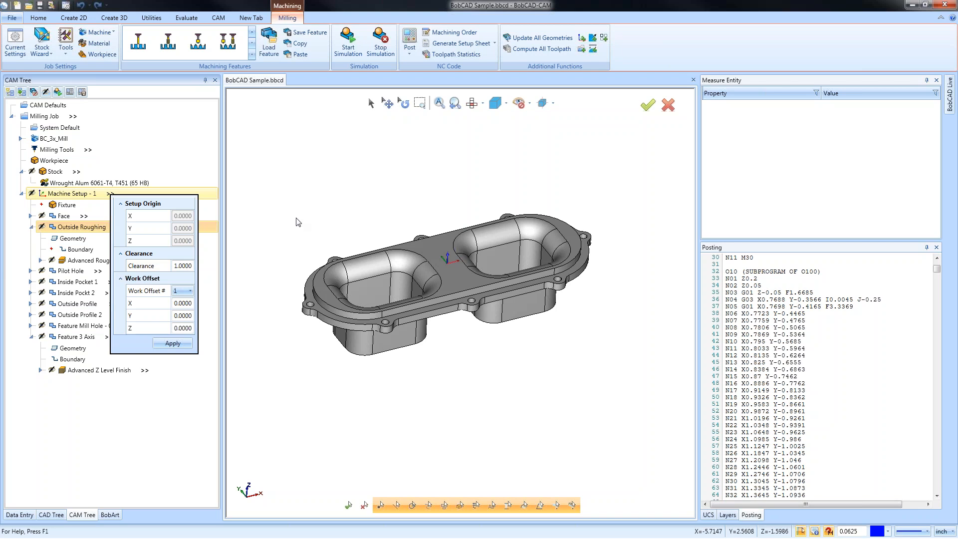
{"action": "right_click", "coordinate": [74, 195]}
{"action": "left_click", "coordinate": [115, 202]}
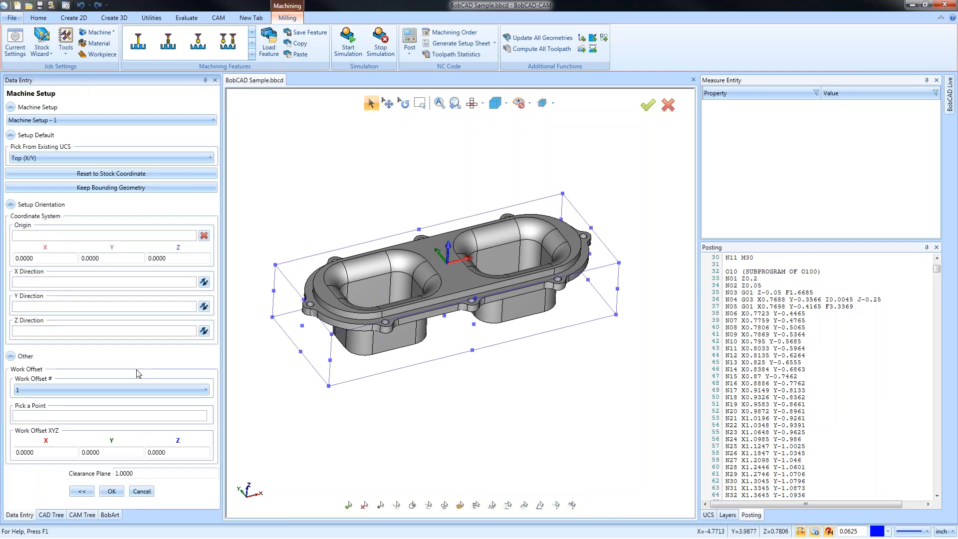
{"action": "left_click", "coordinate": [153, 490]}
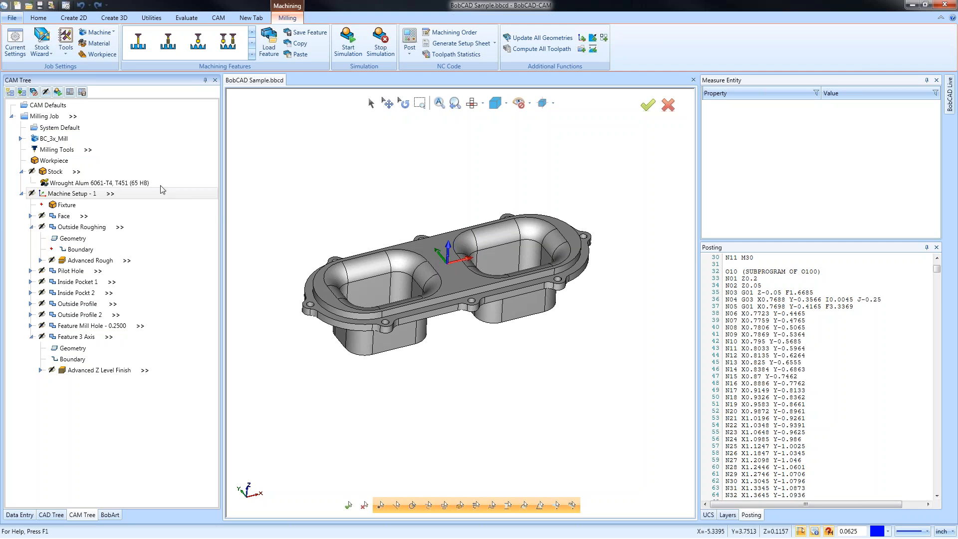
- Collapse the Outside Roughing feature and review the Milling Job's program and toolpath data and its milling tool list
{"action": "left_click", "coordinate": [31, 227]}
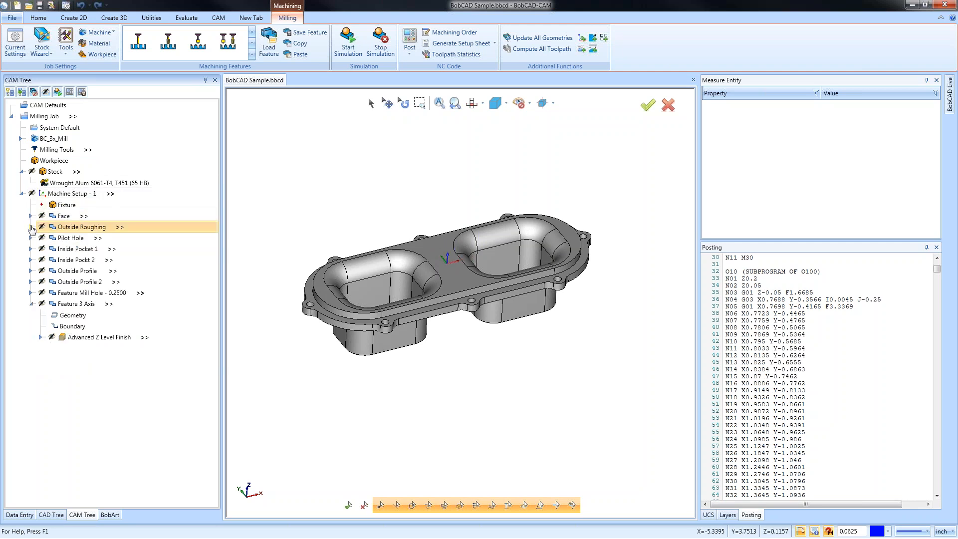
{"action": "left_click", "coordinate": [73, 116]}
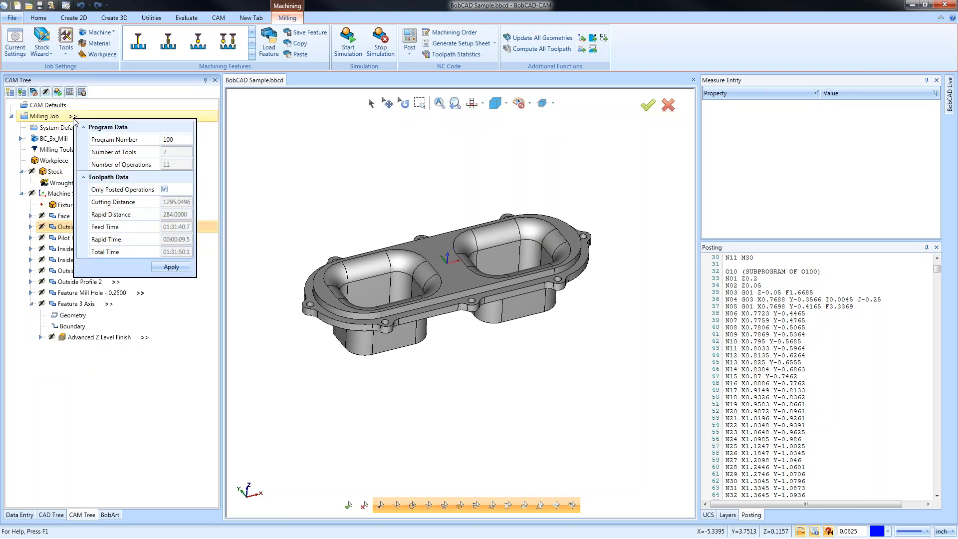
{"action": "left_click", "coordinate": [181, 140]}
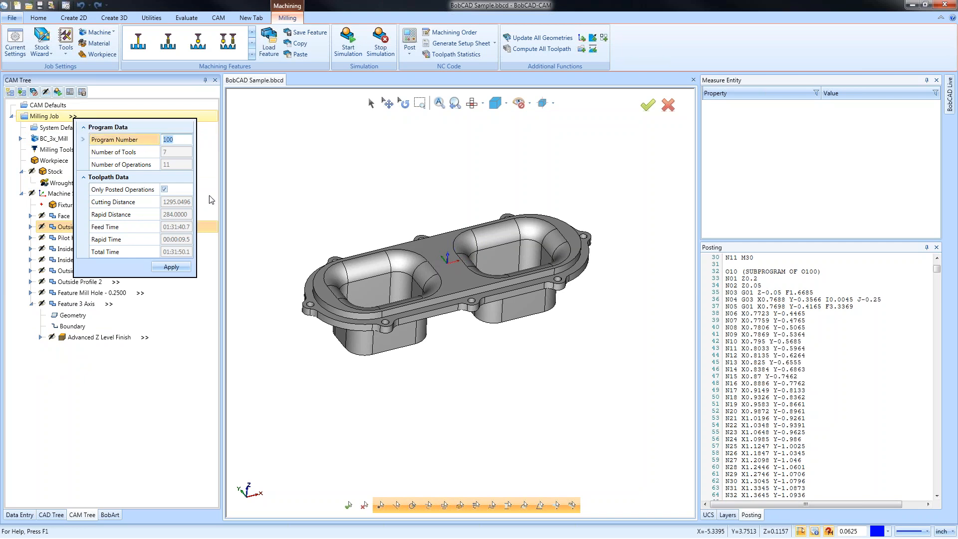
{"action": "left_click", "coordinate": [290, 175]}
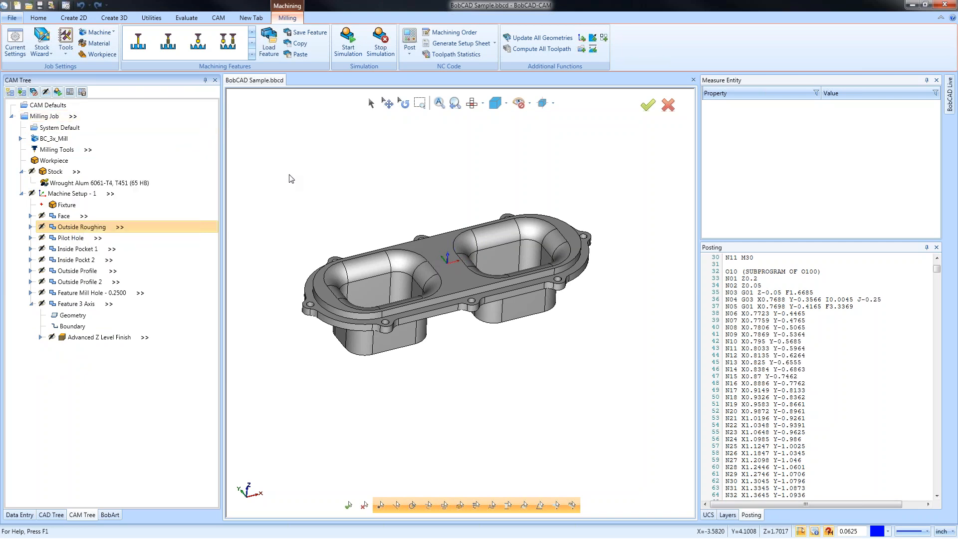
{"action": "left_click", "coordinate": [88, 150]}
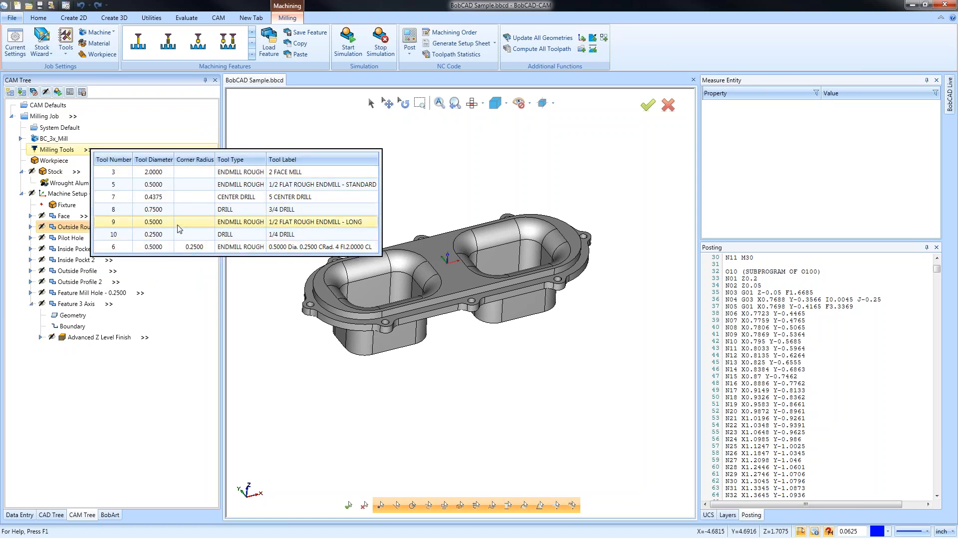
{"action": "left_click", "coordinate": [76, 172]}
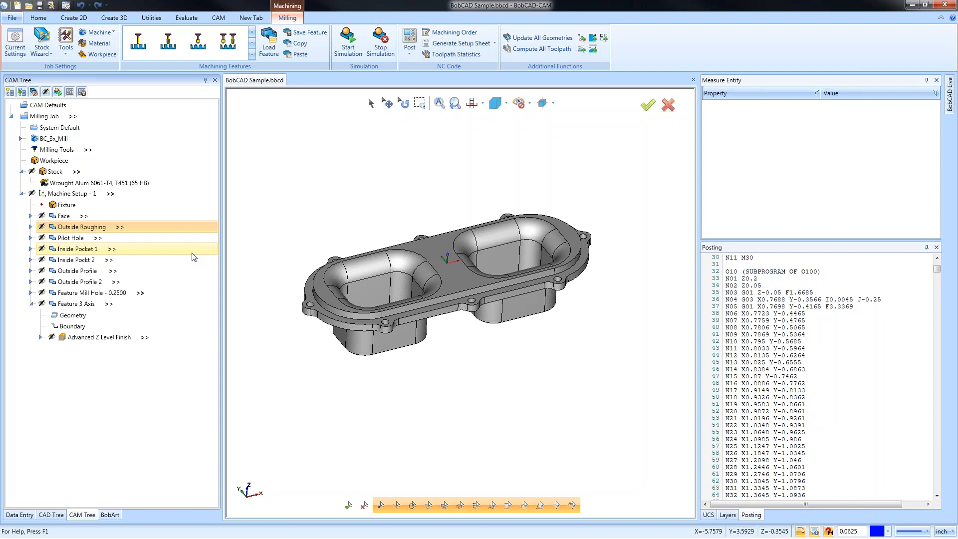
- Examine the header lines at the start of the posted program and the blank line below the time
{"action": "scroll", "coordinate": [803, 392], "scroll_direction": "up", "scroll_amount": 10}
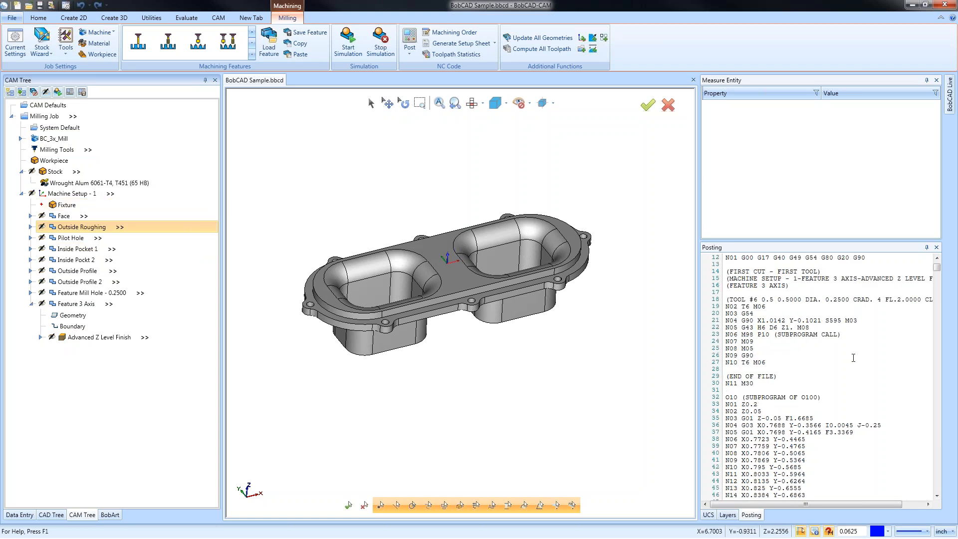
{"action": "left_click_drag", "start_coordinate": [727, 265], "coordinate": [854, 306]}
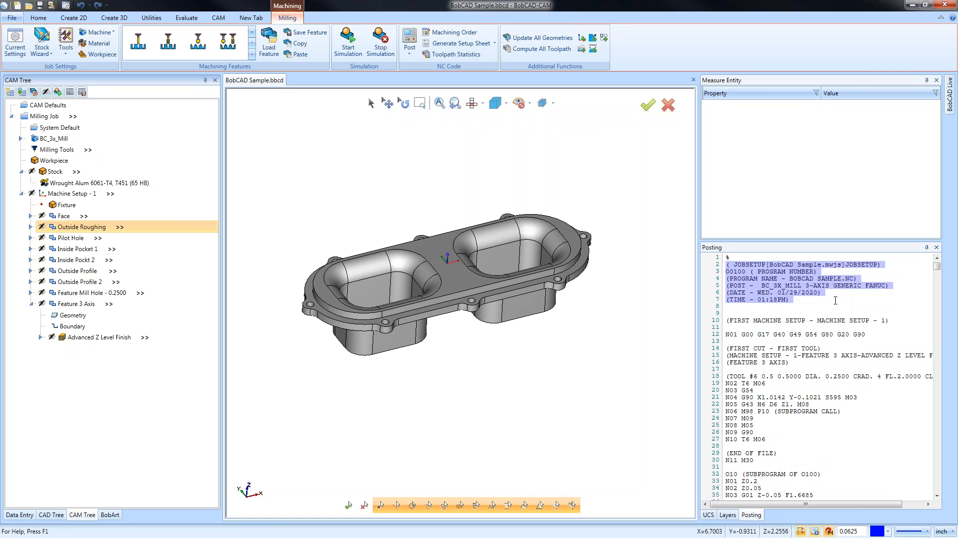
{"action": "left_click", "coordinate": [835, 301]}
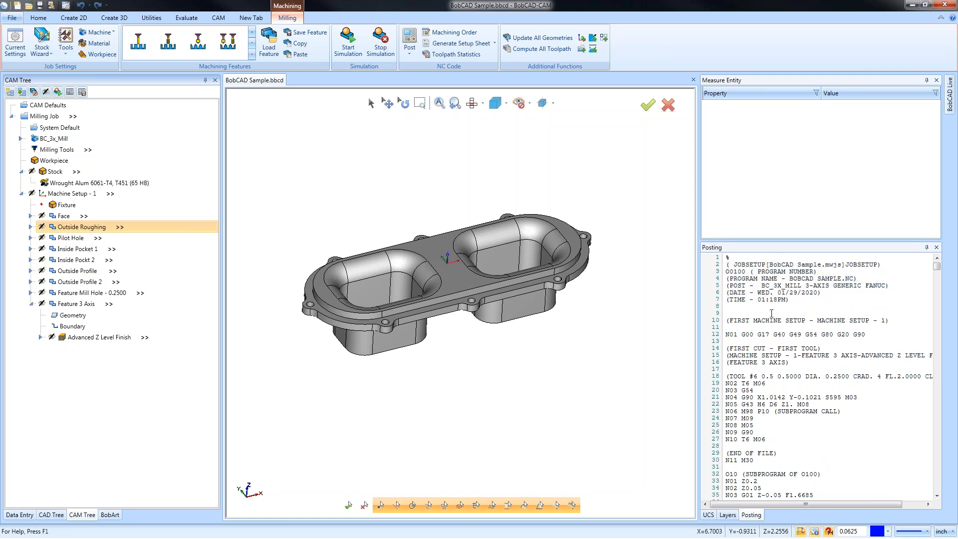
{"action": "left_click_drag", "start_coordinate": [727, 306], "coordinate": [801, 307]}
- Add "Sample Code" as user comment 1 in the Milling Job's current settings and post the program again
{"action": "right_click", "coordinate": [57, 116]}
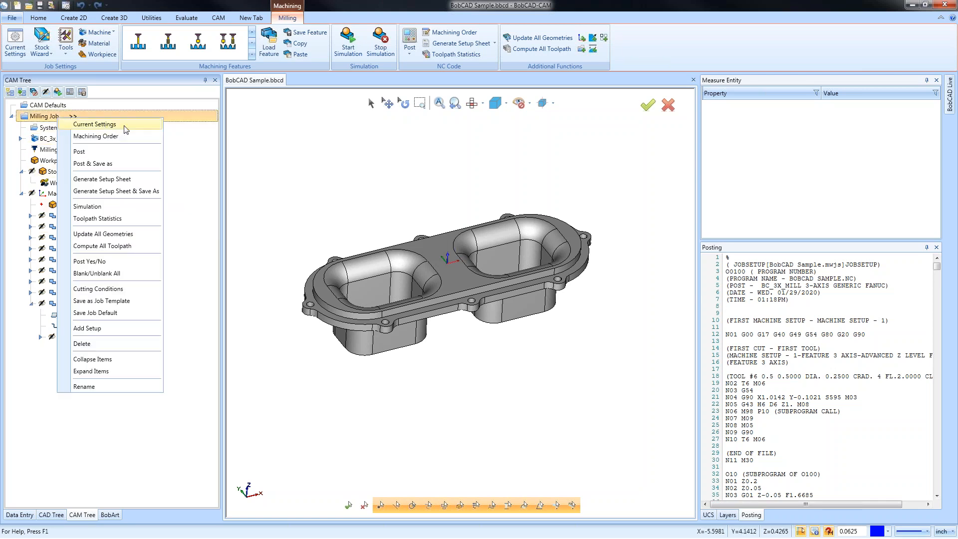
{"action": "left_click", "coordinate": [125, 128]}
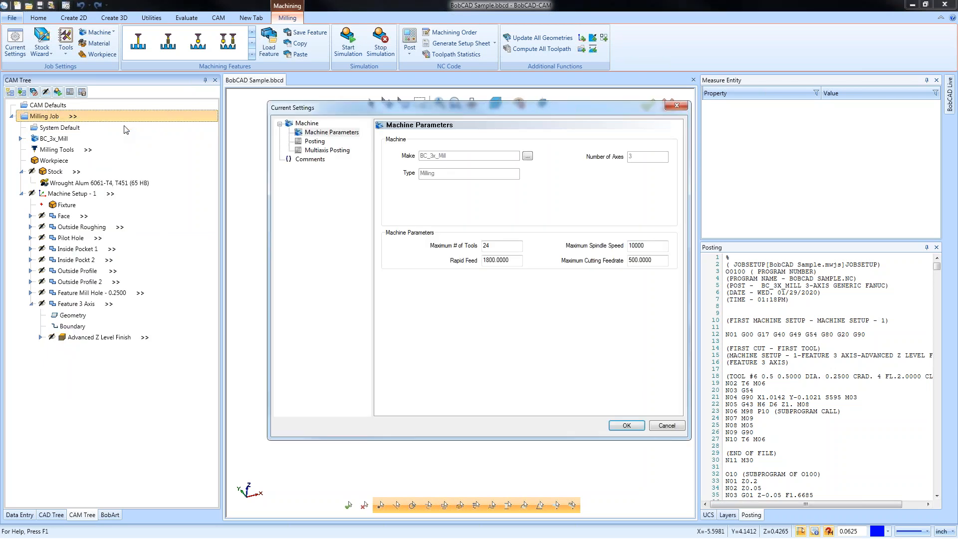
{"action": "left_click", "coordinate": [309, 159]}
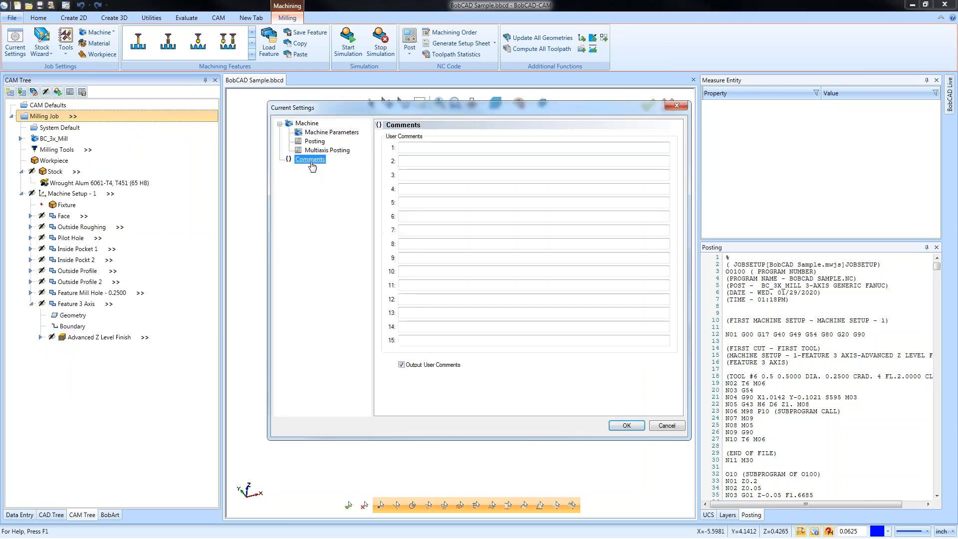
{"action": "left_click", "coordinate": [419, 148]}
{"action": "left_click", "coordinate": [419, 162]}
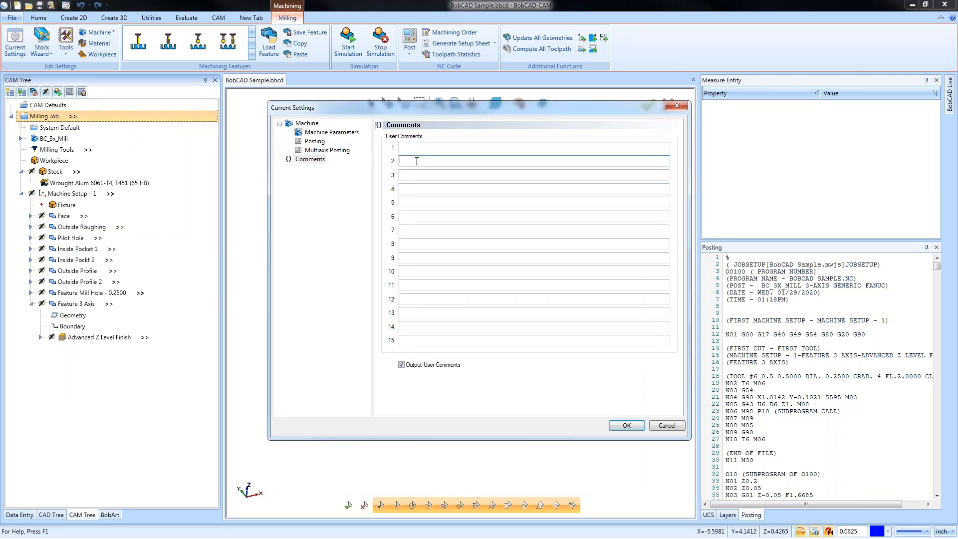
{"action": "left_click", "coordinate": [414, 174]}
{"action": "left_click", "coordinate": [415, 189]}
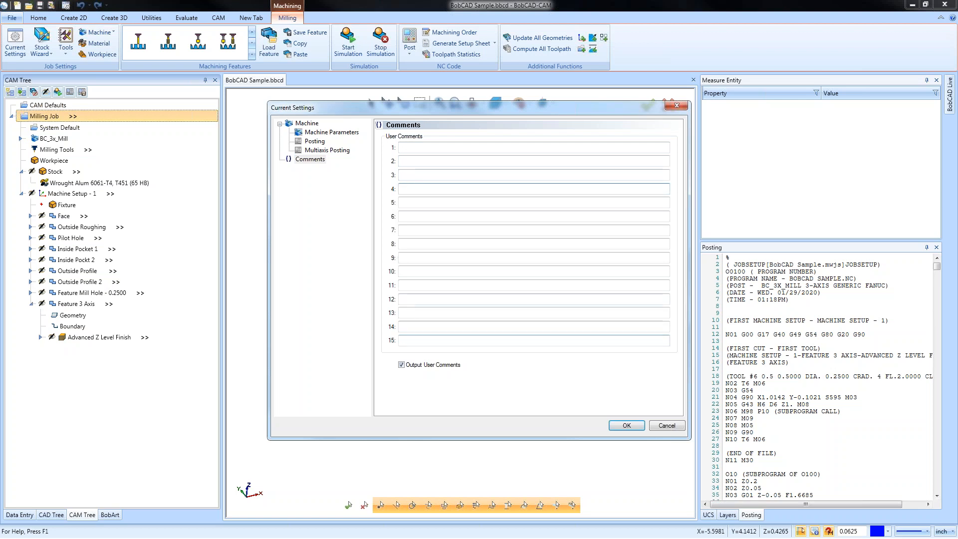
{"action": "left_click", "coordinate": [415, 147]}
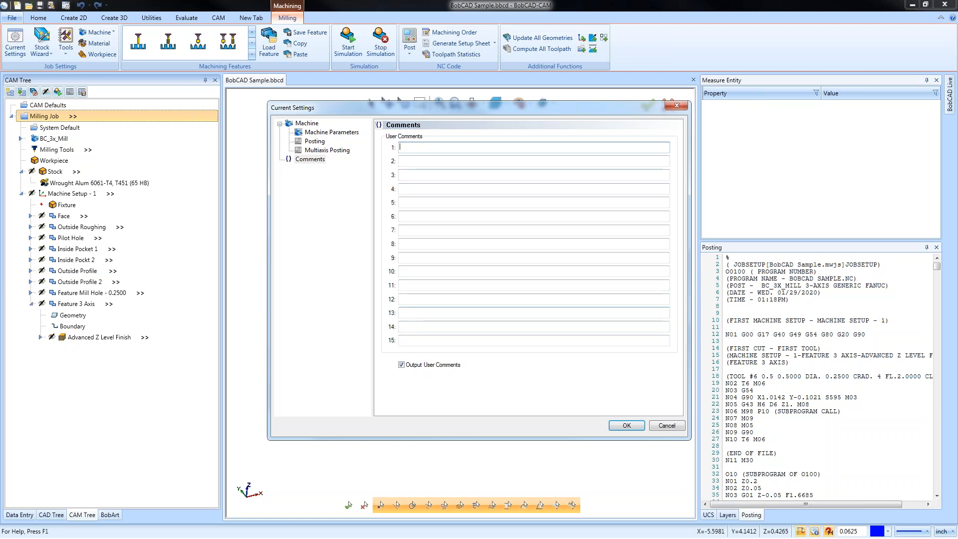
{"action": "type", "text": "Sample Code"}
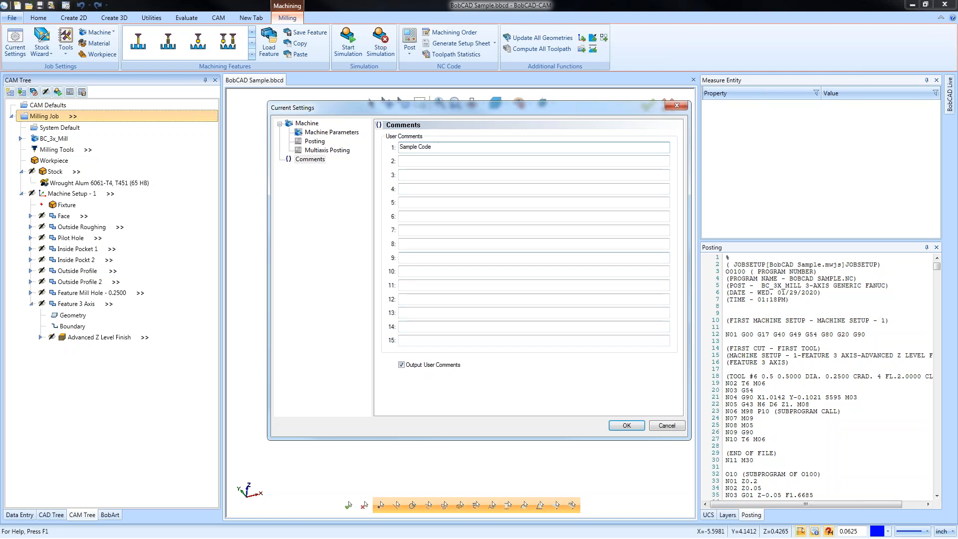
{"action": "left_click", "coordinate": [627, 425]}
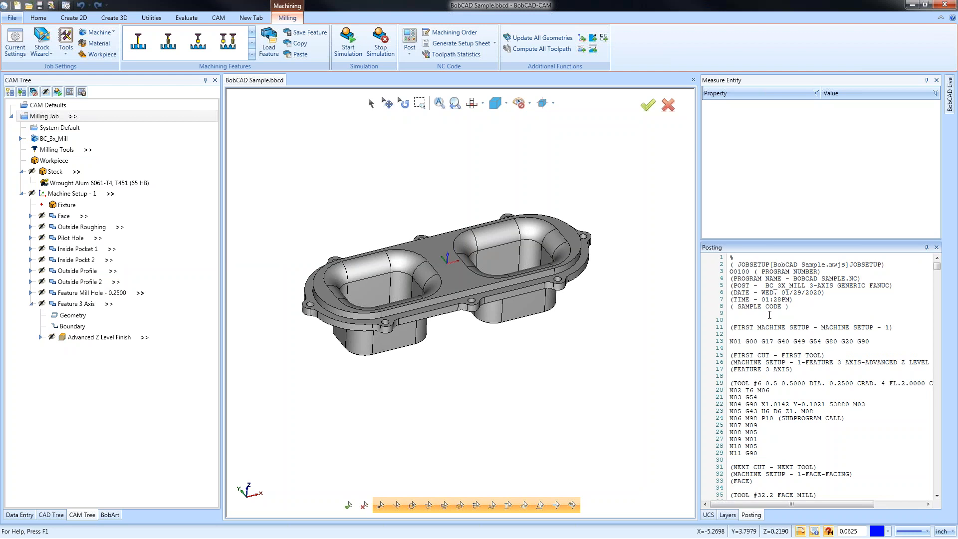
- Examine the user comment and the subprogram calls of each operation in the posted program, widening the code display
{"action": "left_click_drag", "start_coordinate": [791, 305], "coordinate": [729, 306]}
{"action": "left_click", "coordinate": [31, 303]}
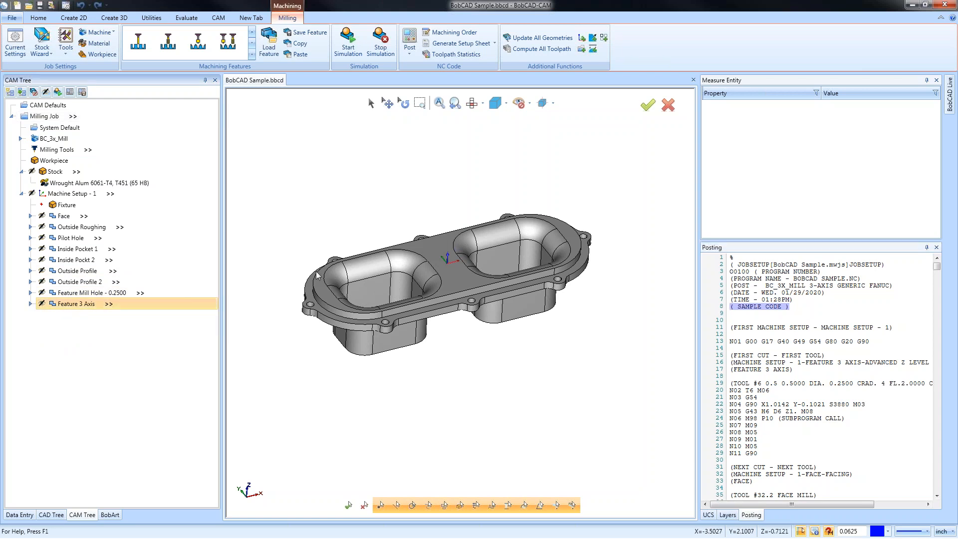
{"action": "left_click_drag", "start_coordinate": [696, 249], "coordinate": [667, 249]}
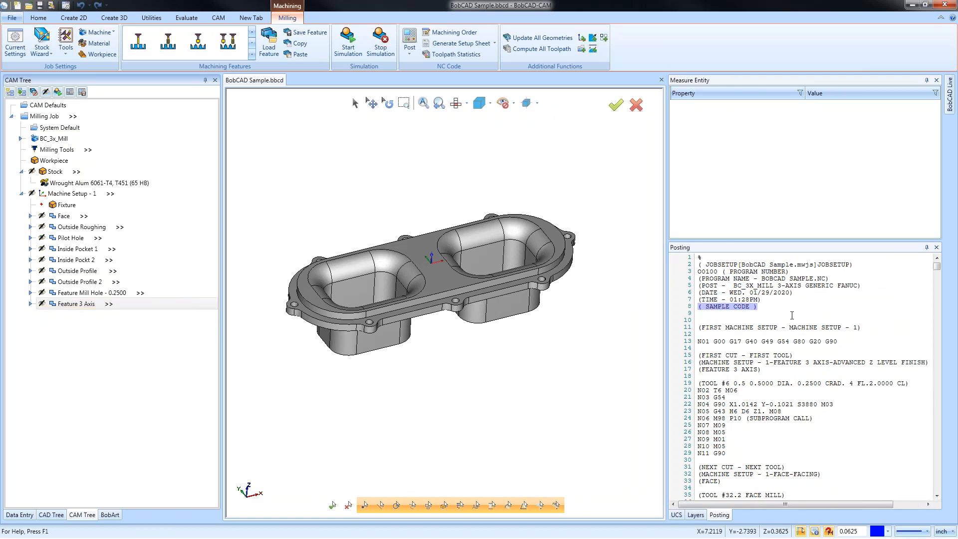
{"action": "scroll", "coordinate": [793, 317], "scroll_direction": "down", "scroll_amount": 1}
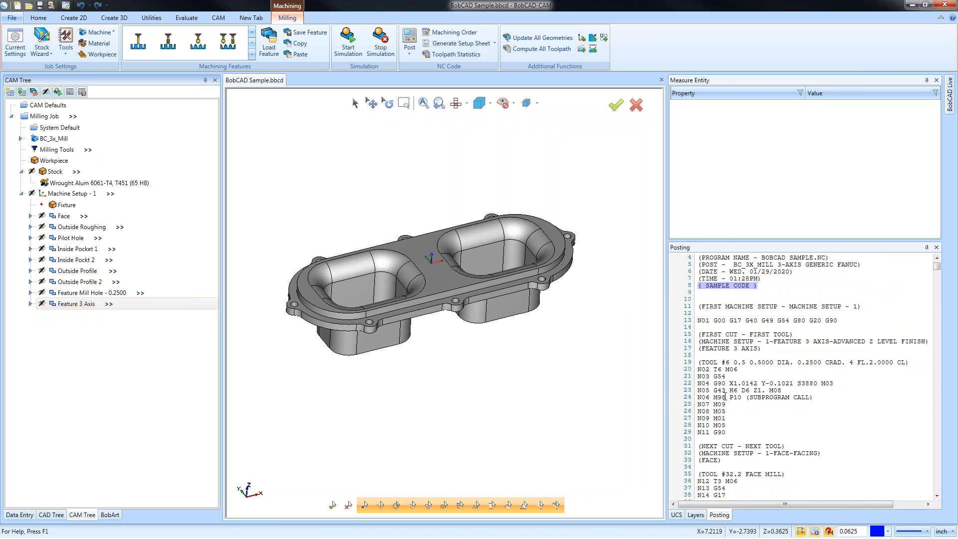
{"action": "left_click_drag", "start_coordinate": [725, 397], "coordinate": [814, 397]}
{"action": "scroll", "coordinate": [748, 425], "scroll_direction": "down", "scroll_amount": 5}
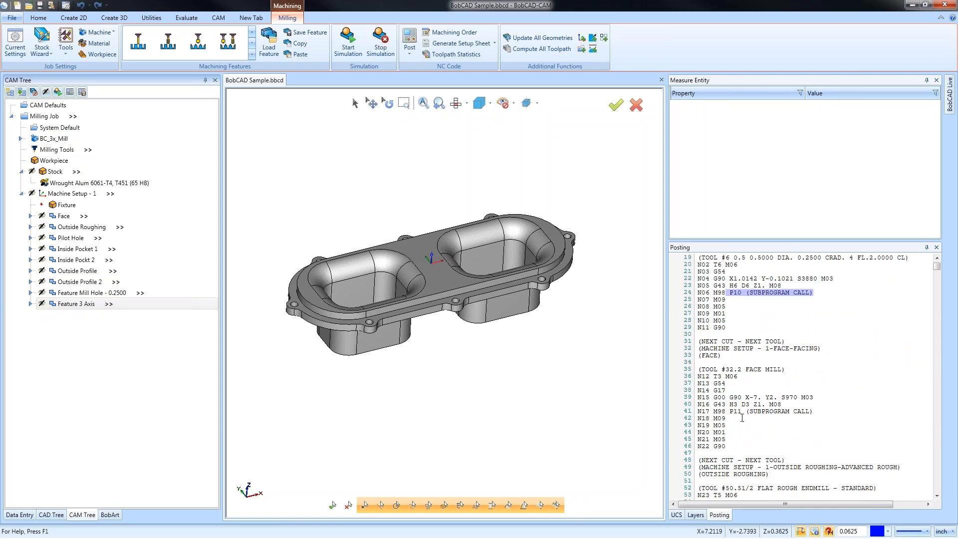
{"action": "scroll", "coordinate": [743, 375], "scroll_direction": "down", "scroll_amount": 19}
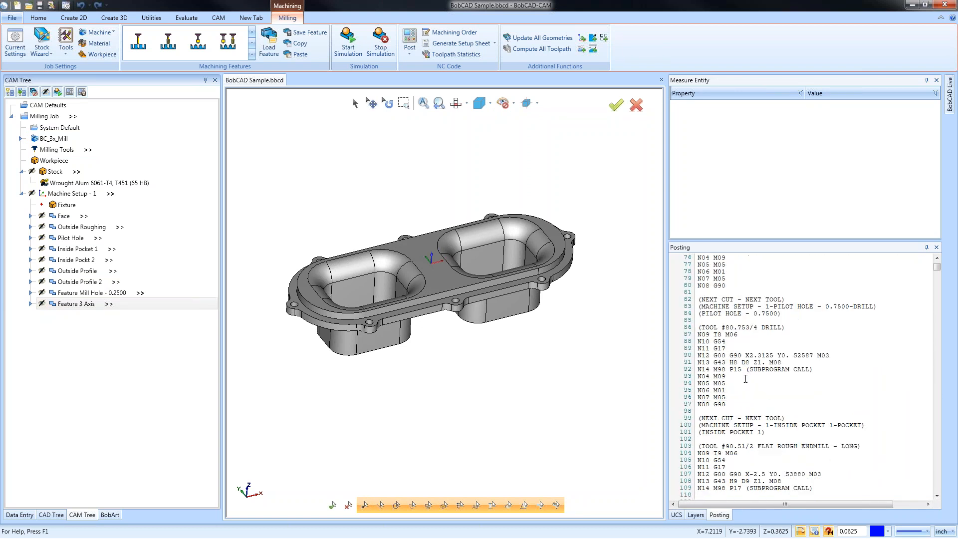
{"action": "left_click_drag", "start_coordinate": [700, 328], "coordinate": [765, 407]}
{"action": "scroll", "coordinate": [764, 408], "scroll_direction": "down", "scroll_amount": 9}
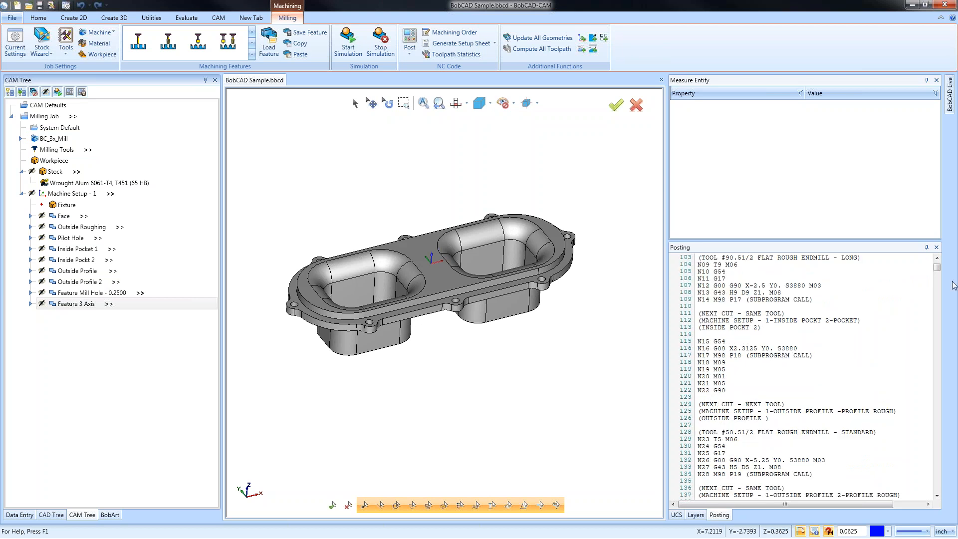
{"action": "mouse_move", "coordinate": [937, 271]}
{"action": "left_mouse_down"}
{"action": "mouse_move", "coordinate": [944, 332]}
{"action": "mouse_move", "coordinate": [941, 262]}
{"action": "left_mouse_up"}
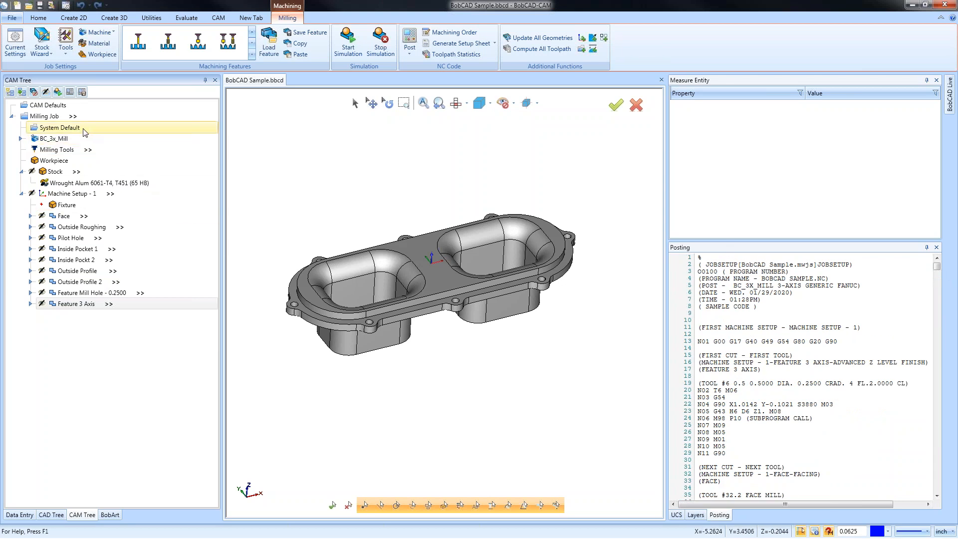
- Open the Milling Job's posting settings and toggle Output Subprograms and Subprogram for Operation off and back on
{"action": "right_click", "coordinate": [58, 119]}
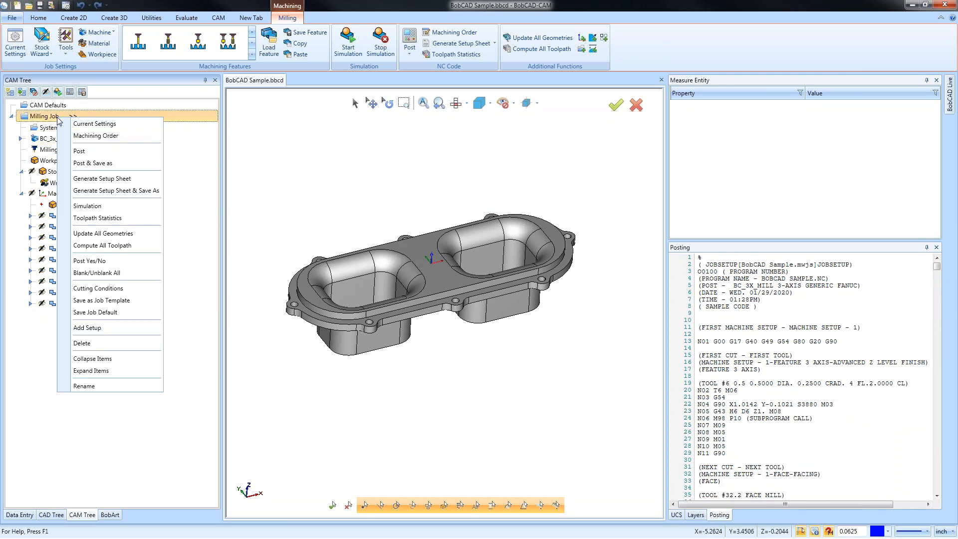
{"action": "left_click", "coordinate": [119, 127]}
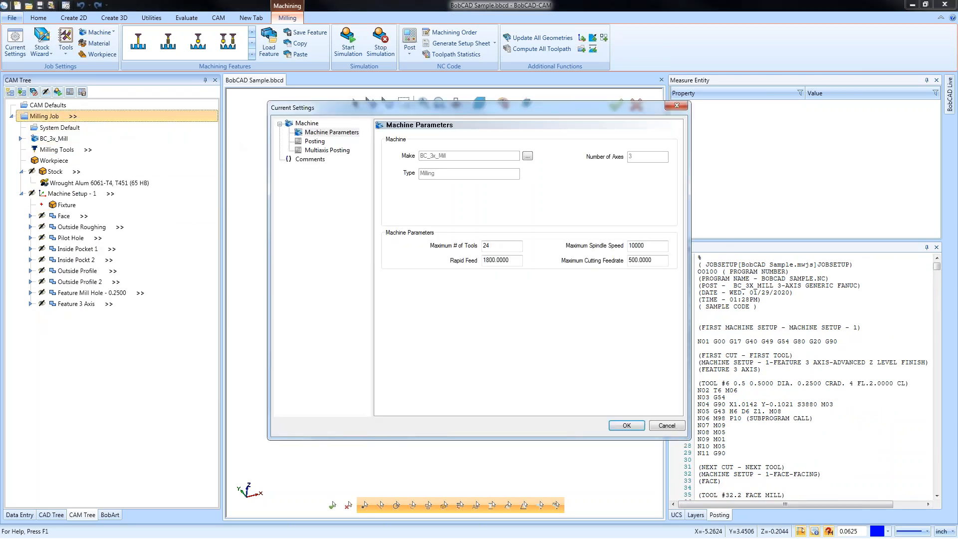
{"action": "left_click", "coordinate": [318, 142]}
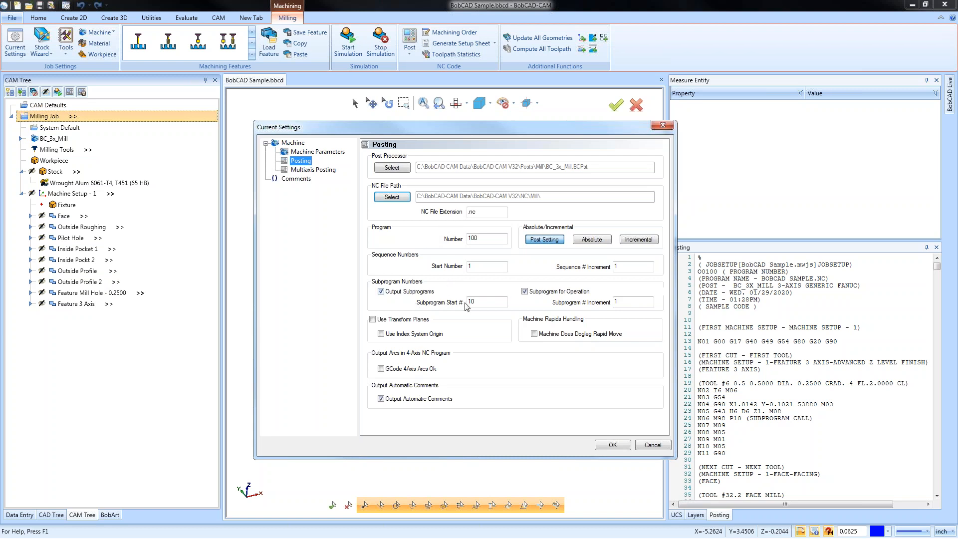
{"action": "left_click", "coordinate": [524, 291]}
{"action": "left_click", "coordinate": [381, 291]}
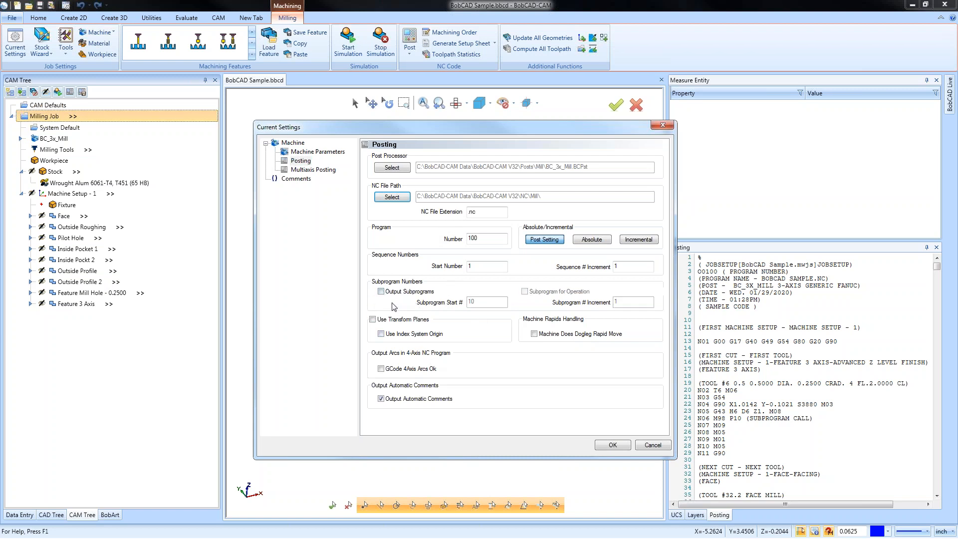
{"action": "left_click", "coordinate": [381, 292]}
{"action": "left_click", "coordinate": [524, 291]}
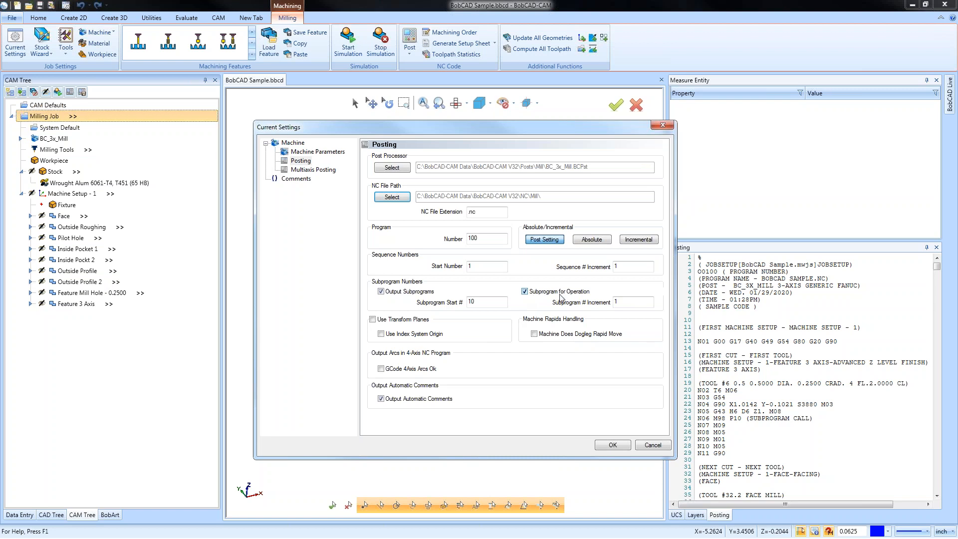
- Disable Subprogram for Operation with Output Subprograms enabled, choose Incremental output, post the program again and check the G90 code in line N04
{"action": "left_click", "coordinate": [524, 291]}
{"action": "left_click", "coordinate": [381, 291]}
{"action": "left_click", "coordinate": [390, 294]}
{"action": "left_click", "coordinate": [637, 240]}
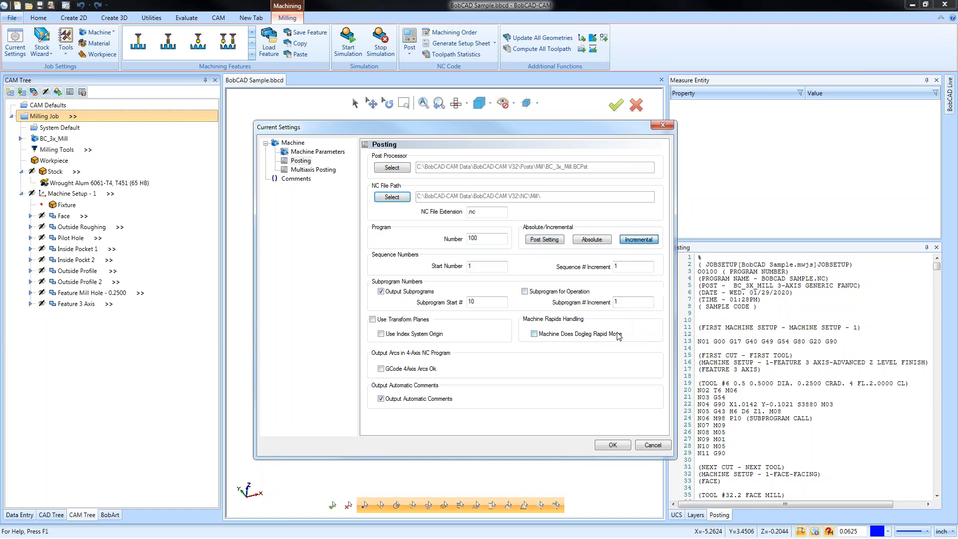
{"action": "left_click", "coordinate": [611, 447]}
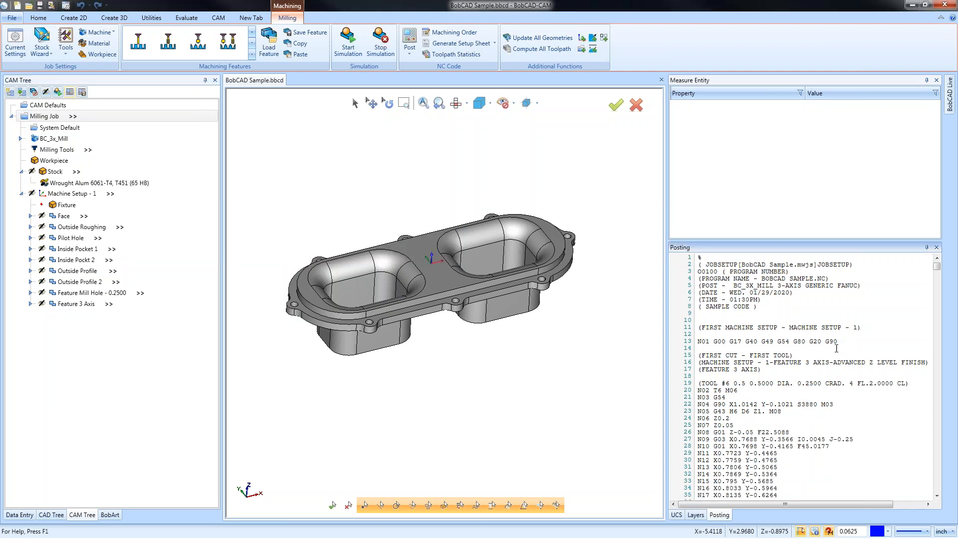
{"action": "mouse_move", "coordinate": [713, 405]}
{"action": "left_mouse_down"}
{"action": "mouse_move", "coordinate": [738, 405]}
{"action": "mouse_move", "coordinate": [726, 405]}
{"action": "left_mouse_up"}
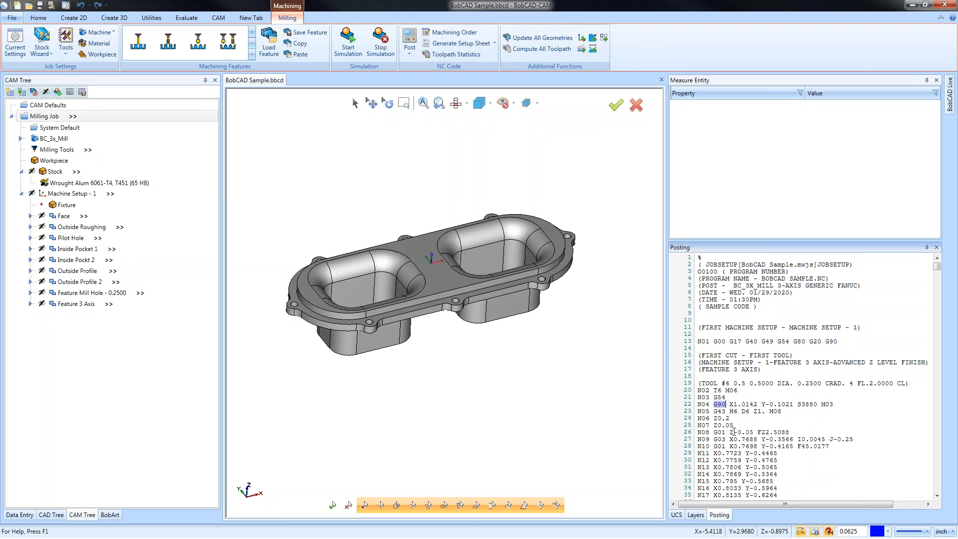
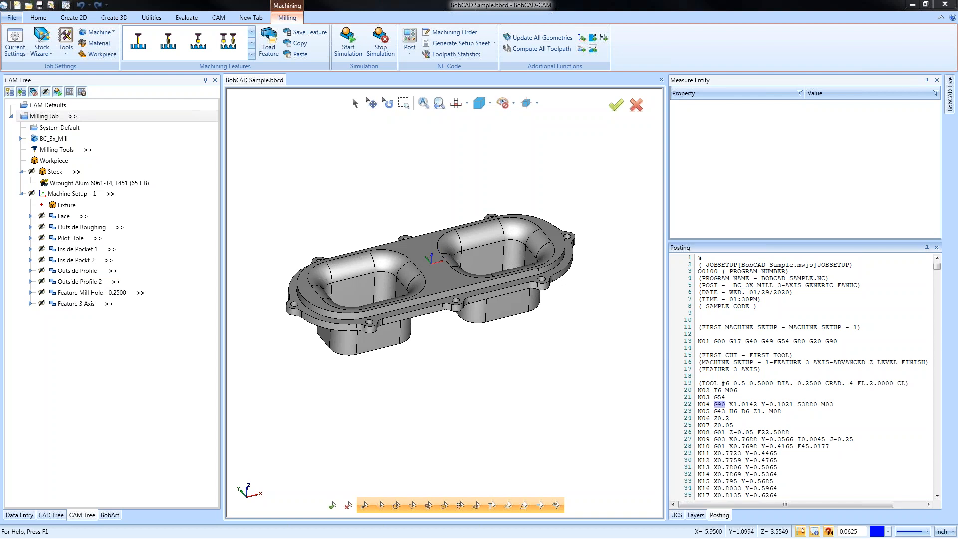
- Set the Milling Job's Absolute/Incremental output to Post Setting after reviewing its user comments, and accept the settings
{"action": "right_click", "coordinate": [64, 117]}
{"action": "left_click", "coordinate": [101, 122]}
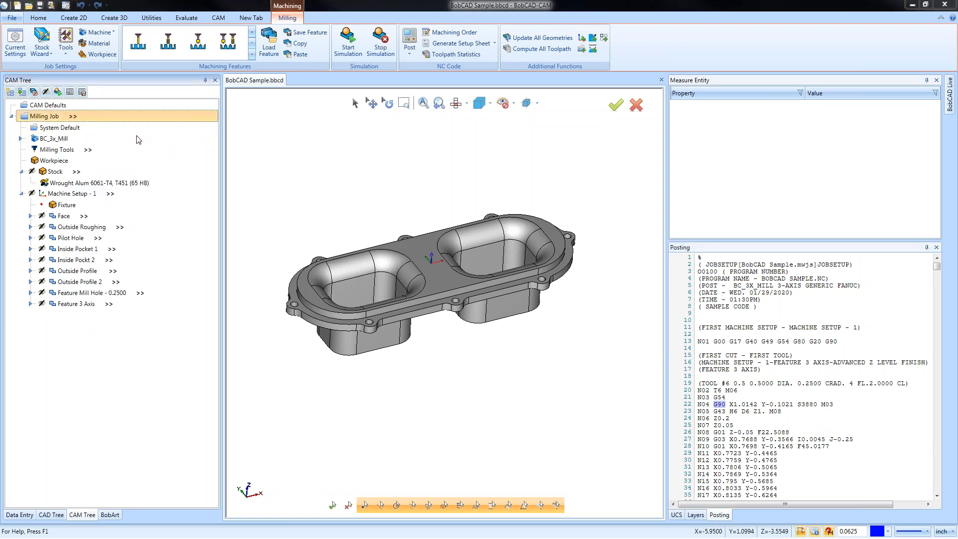
{"action": "left_click", "coordinate": [313, 159]}
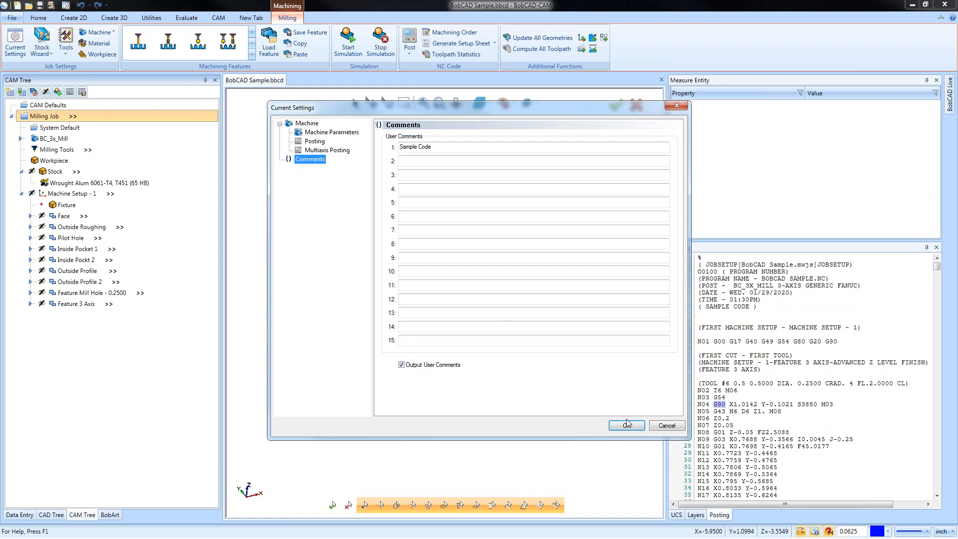
{"action": "left_click", "coordinate": [315, 141]}
{"action": "left_click", "coordinate": [592, 223]}
{"action": "left_click", "coordinate": [550, 222]}
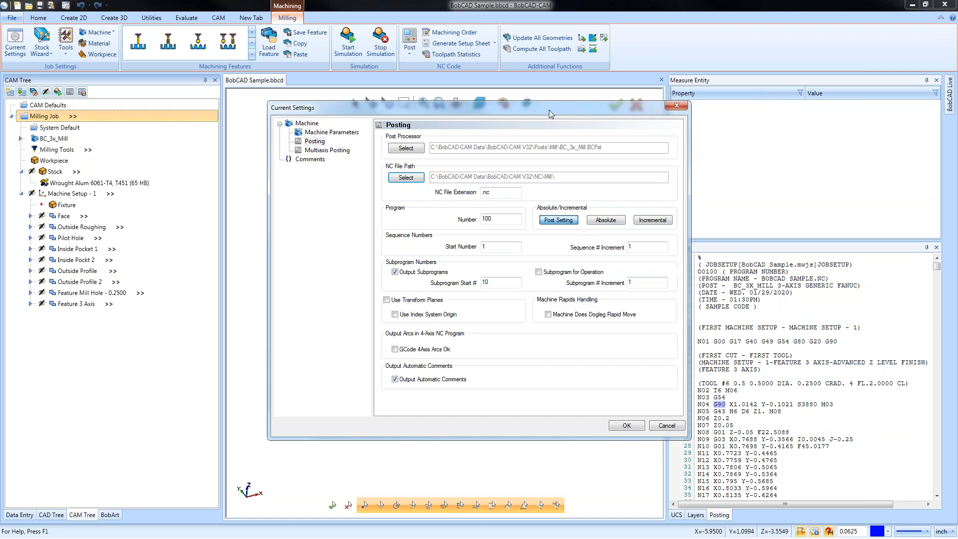
{"action": "left_click_drag", "start_coordinate": [549, 110], "coordinate": [467, 99]}
{"action": "left_click", "coordinate": [592, 418]}
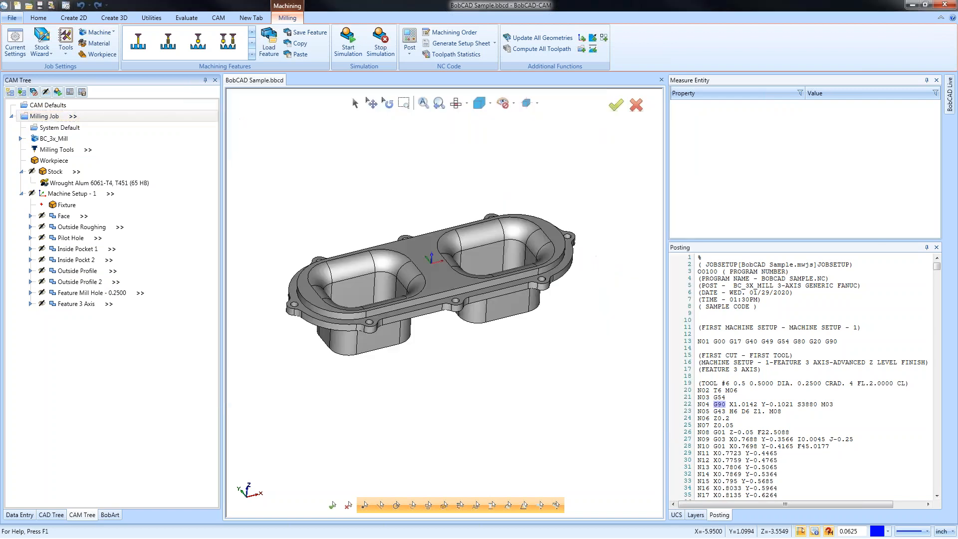
- Examine the tool change, work offset and sequence-numbered motion lines of the Feature 3 Axis operation in the posted program
{"action": "scroll", "coordinate": [709, 325], "scroll_direction": "down", "scroll_amount": 3}
{"action": "left_click_drag", "start_coordinate": [699, 321], "coordinate": [758, 426]}
{"action": "scroll", "coordinate": [739, 371], "scroll_direction": "down", "scroll_amount": 2}
{"action": "left_click_drag", "start_coordinate": [698, 279], "coordinate": [778, 284]}
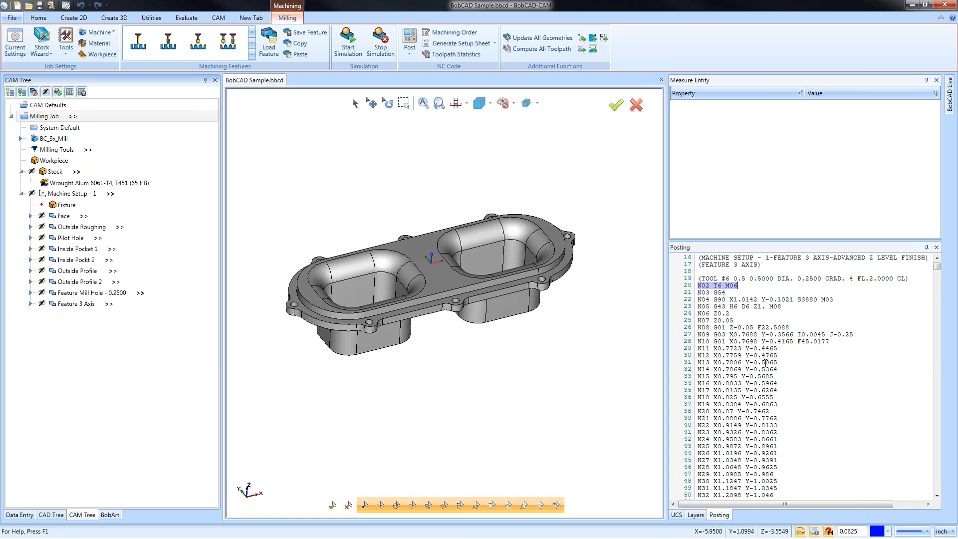
{"action": "scroll", "coordinate": [703, 259], "scroll_direction": "up", "scroll_amount": 4}
{"action": "left_click_drag", "start_coordinate": [703, 259], "coordinate": [789, 375]}
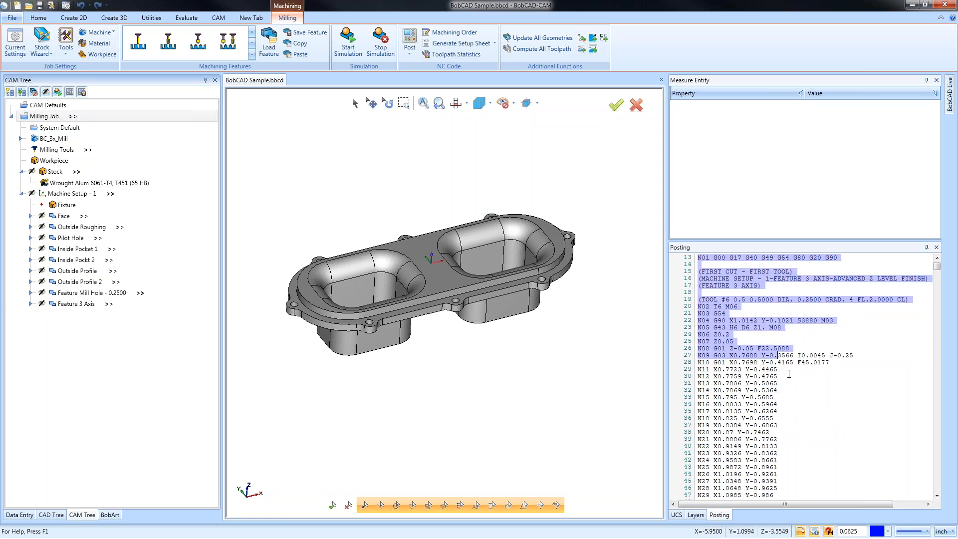
{"action": "scroll", "coordinate": [789, 371], "scroll_direction": "down", "scroll_amount": 6}
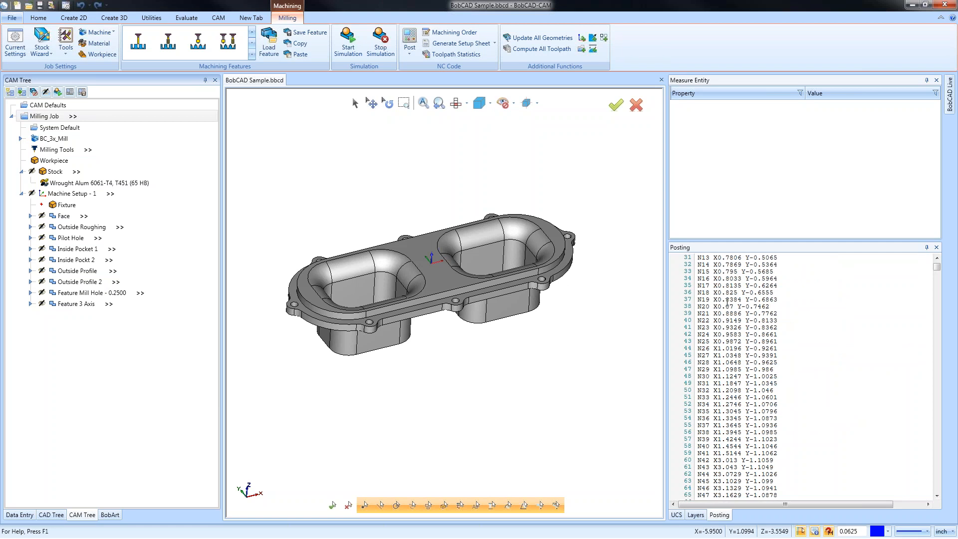
{"action": "scroll", "coordinate": [699, 291], "scroll_direction": "up", "scroll_amount": 10}
{"action": "left_click", "coordinate": [772, 332]}
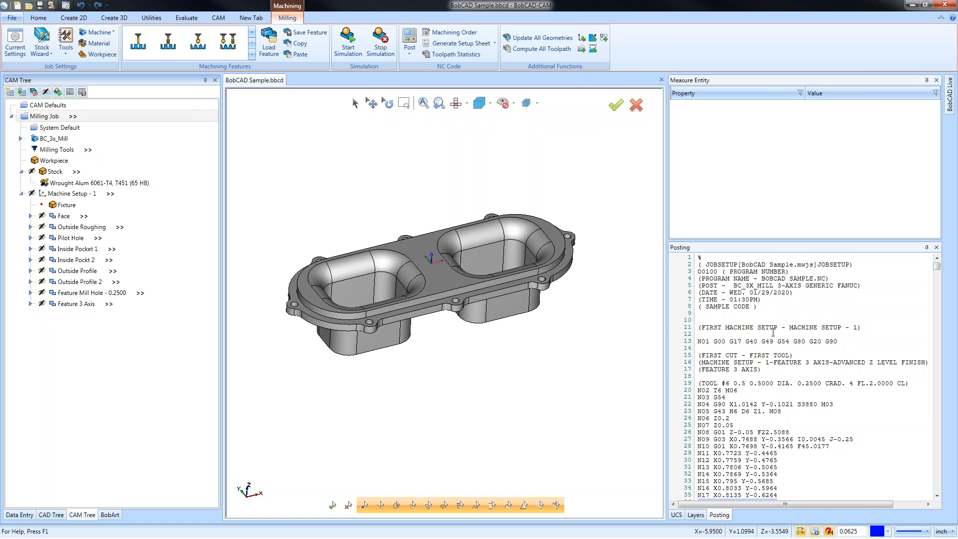
- Review the Milling Job's maximum spindle speed, maximum cutting feedrate, rapid feed and multiaxis posting settings, and cancel the dialog
{"action": "right_click", "coordinate": [55, 116]}
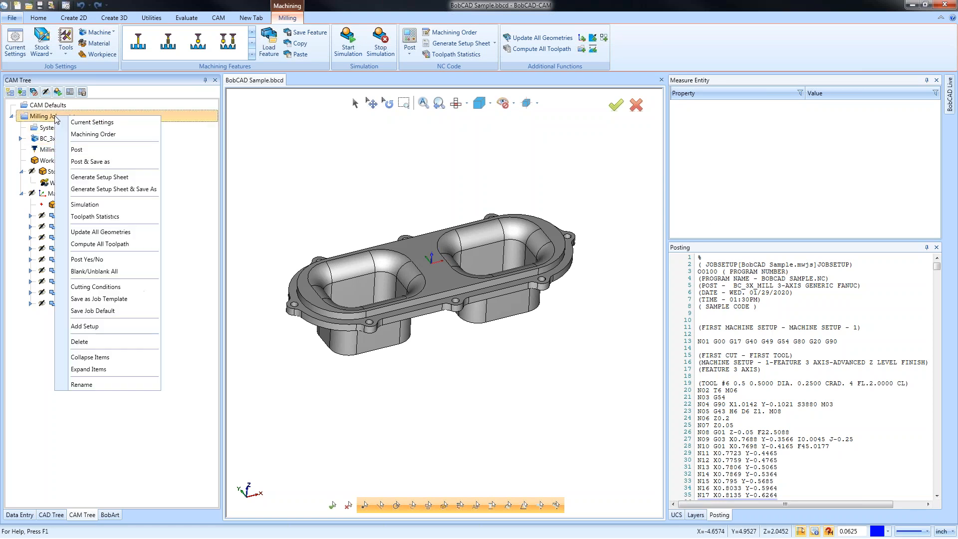
{"action": "left_click", "coordinate": [112, 124]}
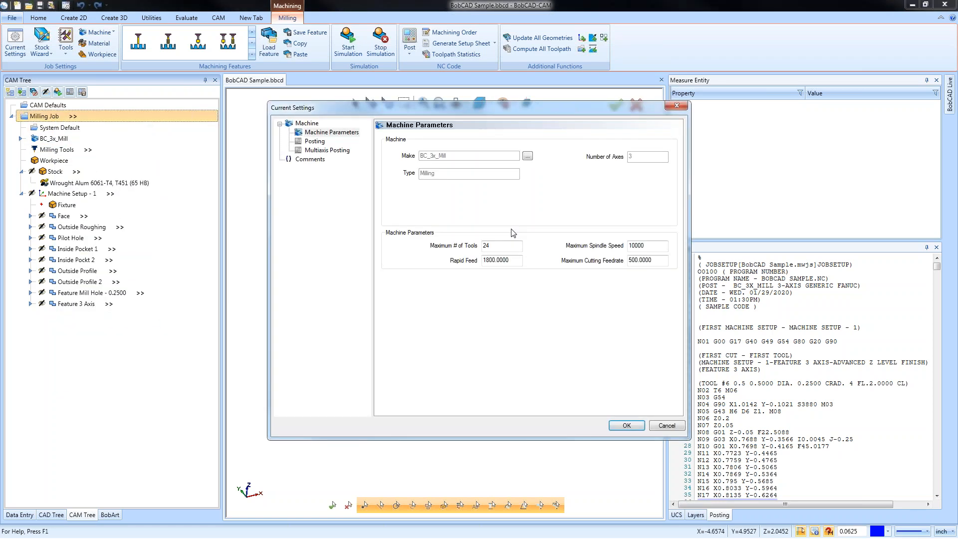
{"action": "key", "text": "Tab"}
{"action": "key", "text": "Tab"}
{"action": "double_click", "coordinate": [661, 260]}
{"action": "left_click", "coordinate": [654, 246]}
{"action": "double_click", "coordinate": [641, 245]}
{"action": "left_click", "coordinate": [517, 260]}
{"action": "double_click", "coordinate": [495, 260]}
{"action": "left_click_drag", "start_coordinate": [517, 260], "coordinate": [474, 263]}
{"action": "left_click", "coordinate": [326, 150]}
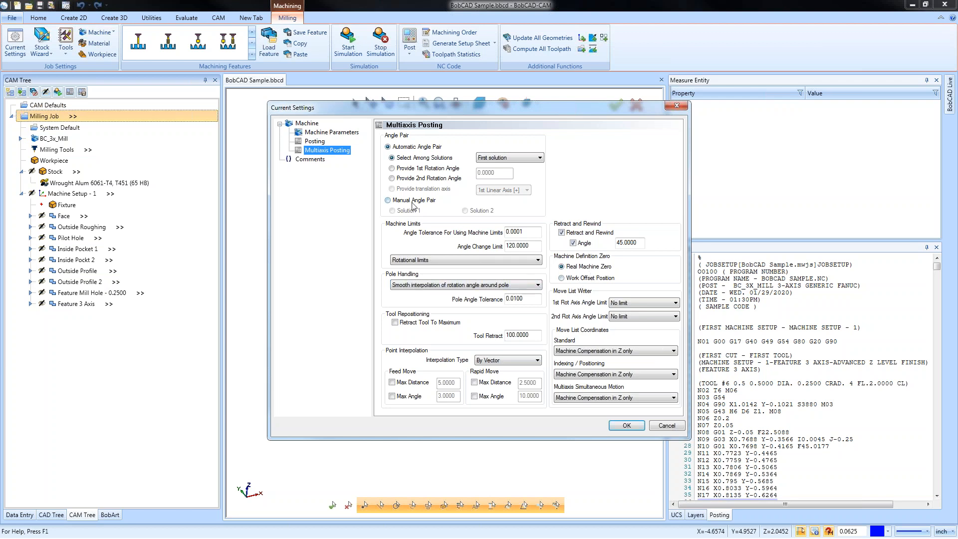
{"action": "left_click", "coordinate": [676, 427]}
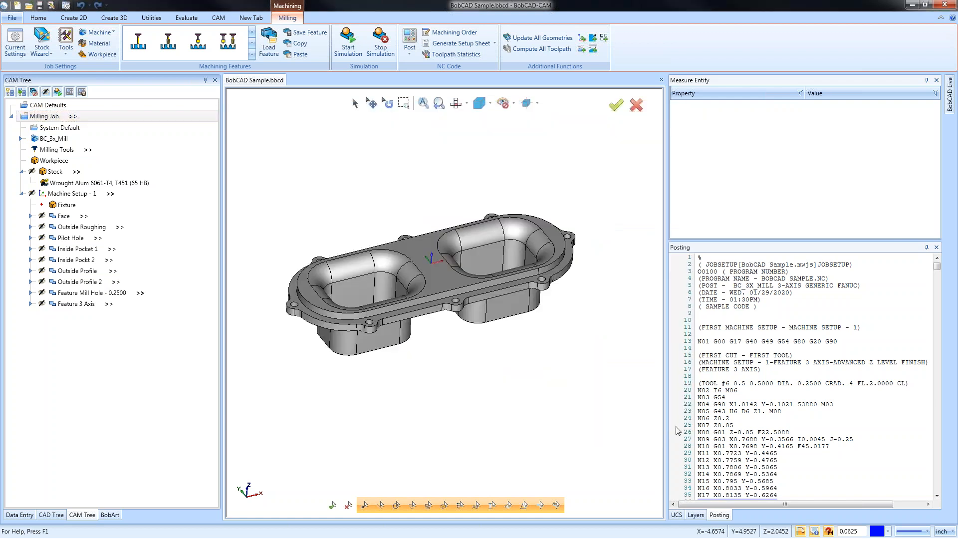
- Expand the Face feature and backplot its Facing operation, advancing the tool to the first arc of the toolpath
{"action": "left_click", "coordinate": [71, 237]}
{"action": "mouse_move", "coordinate": [432, 315]}
{"action": "middle_mouse_down"}
{"action": "mouse_move", "coordinate": [388, 324]}
{"action": "mouse_move", "coordinate": [442, 331]}
{"action": "mouse_move", "coordinate": [444, 324]}
{"action": "middle_mouse_up"}
{"action": "left_click", "coordinate": [30, 216]}
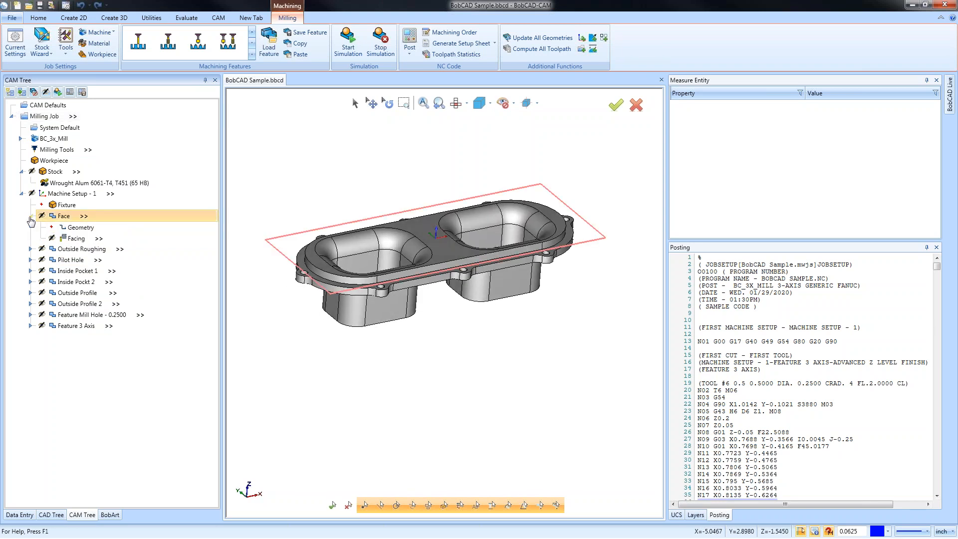
{"action": "right_click", "coordinate": [75, 239]}
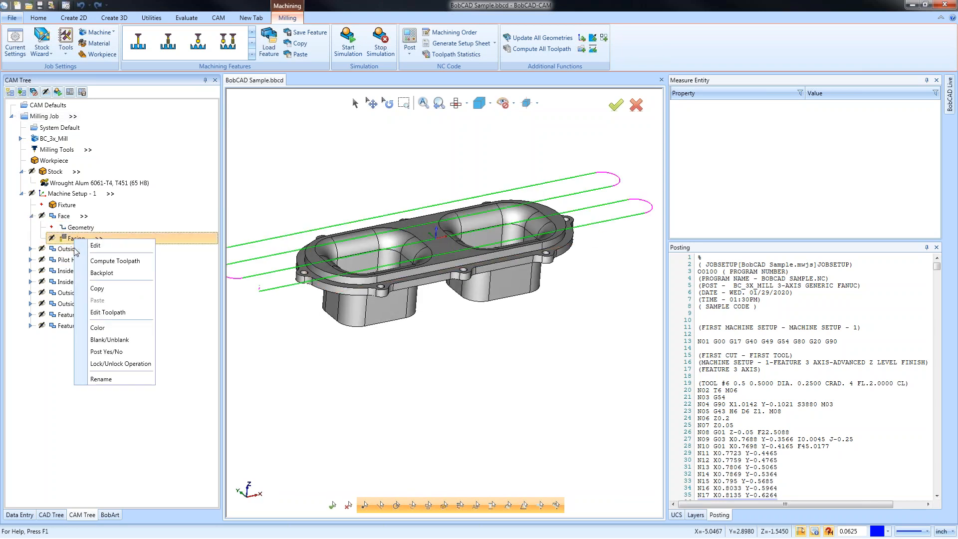
{"action": "left_click", "coordinate": [102, 273]}
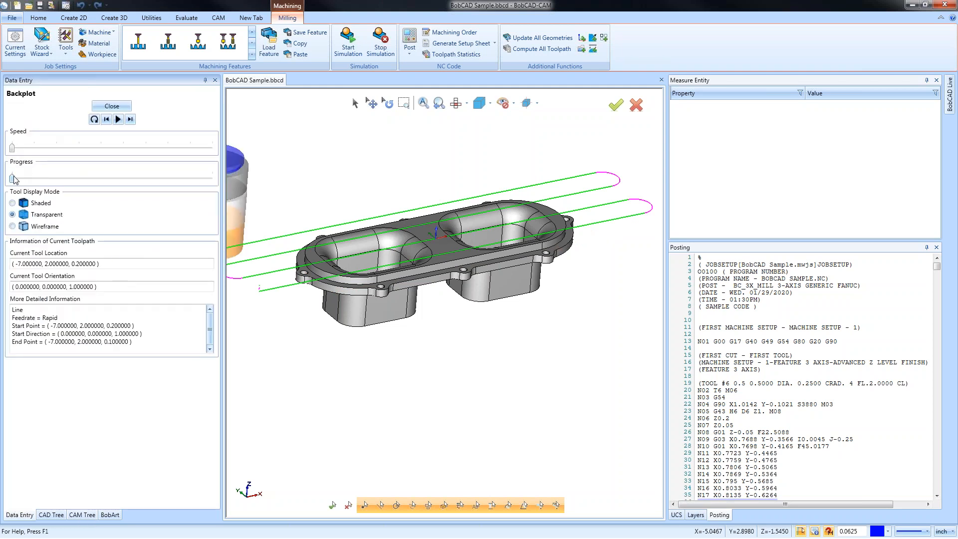
{"action": "left_click", "coordinate": [130, 119]}
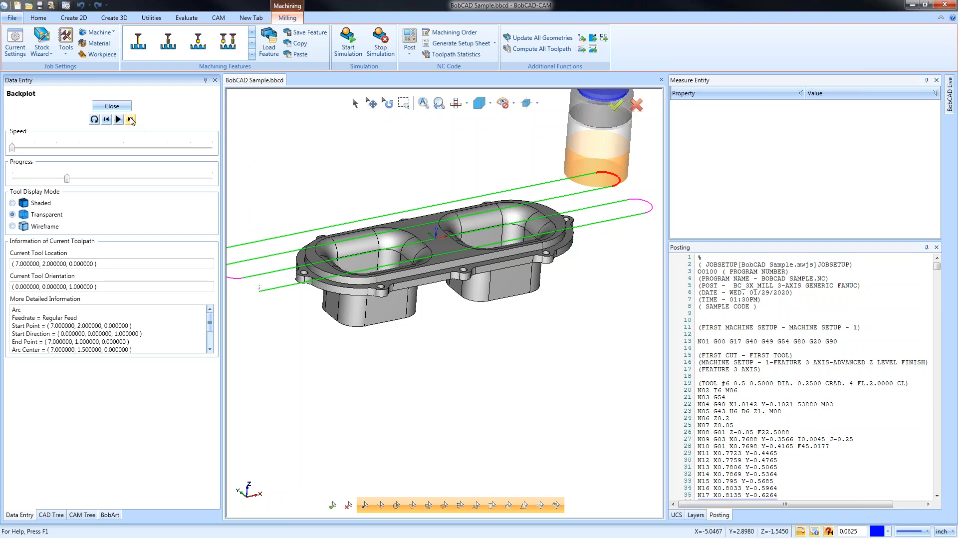
- Advance the backplot of the facing toolpath move by move, examining each line's and arc's feedrate and points
{"action": "scroll", "coordinate": [571, 351], "scroll_direction": "down", "scroll_amount": 2}
{"action": "middle_click_drag", "start_coordinate": [571, 351], "coordinate": [526, 337]}
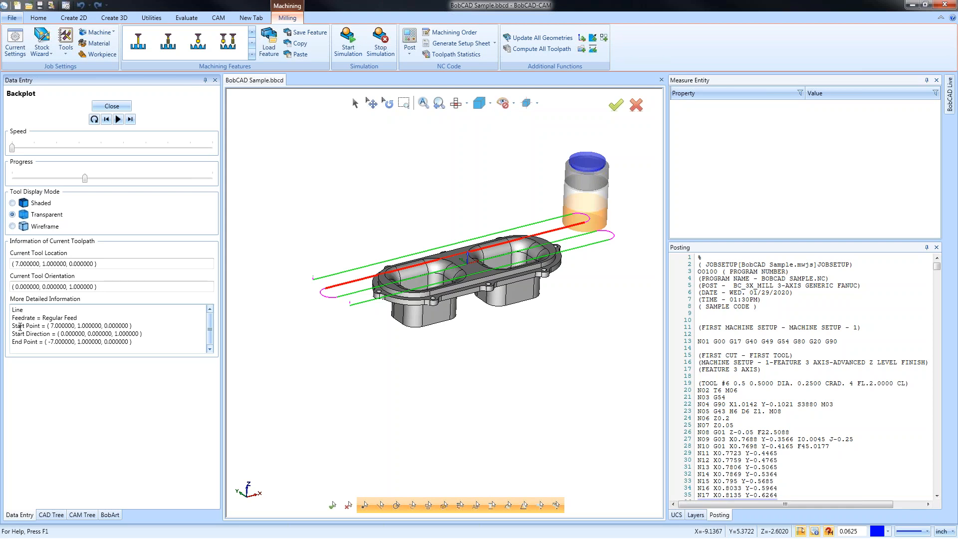
{"action": "left_click", "coordinate": [20, 326]}
{"action": "left_click", "coordinate": [31, 346]}
{"action": "left_click_drag", "start_coordinate": [42, 318], "coordinate": [76, 317]}
{"action": "left_click", "coordinate": [130, 121]}
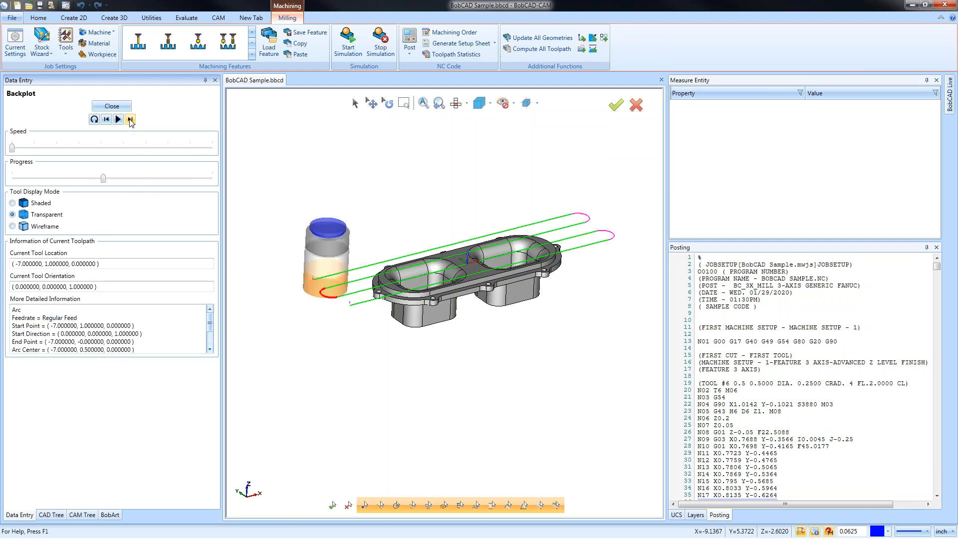
{"action": "left_click", "coordinate": [130, 120]}
{"action": "left_click", "coordinate": [130, 121]}
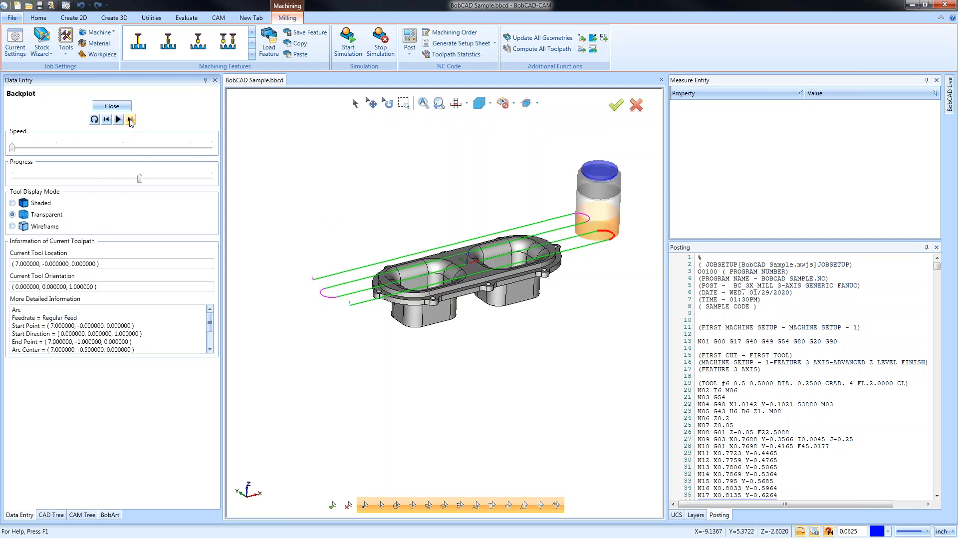
{"action": "left_click", "coordinate": [130, 120]}
{"action": "left_click", "coordinate": [130, 121]}
- Step the facing backplot back to its first move and close the backplot
{"action": "left_click", "coordinate": [107, 119]}
{"action": "left_click", "coordinate": [107, 120]}
{"action": "left_click", "coordinate": [107, 119]}
{"action": "left_click", "coordinate": [106, 119]}
{"action": "left_click", "coordinate": [106, 120]}
{"action": "left_click", "coordinate": [106, 120]}
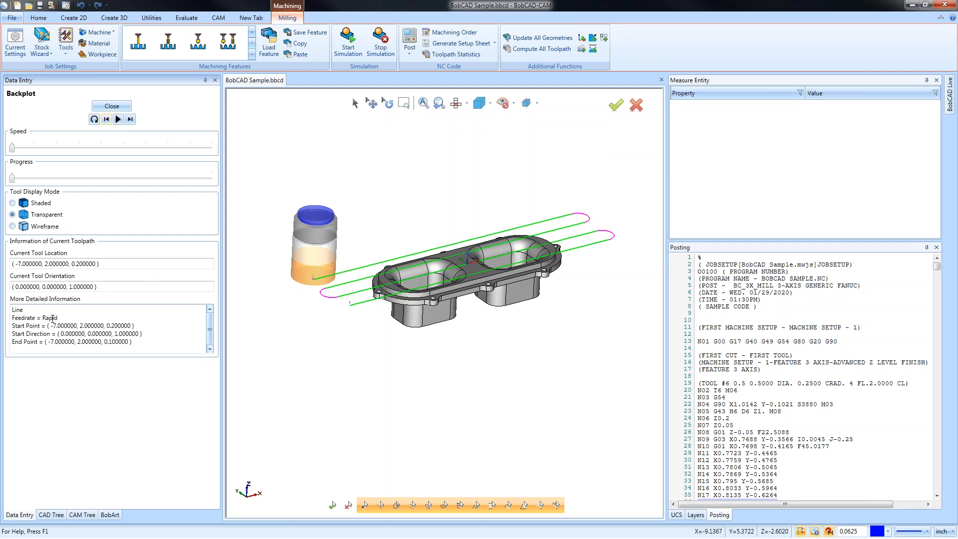
{"action": "left_click", "coordinate": [120, 109]}
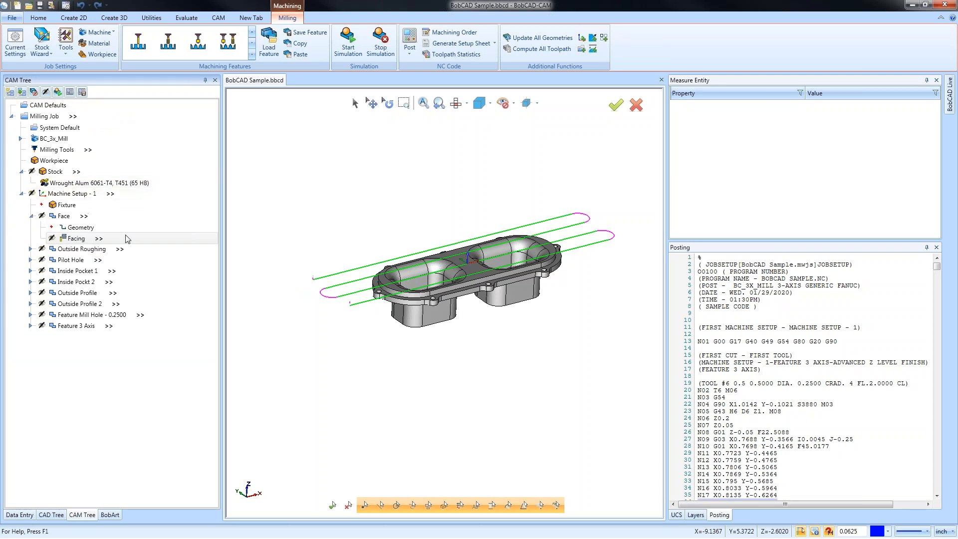
- Open the Facing operation's toolpath for editing and examine the available edit commands
{"action": "right_click", "coordinate": [78, 240]}
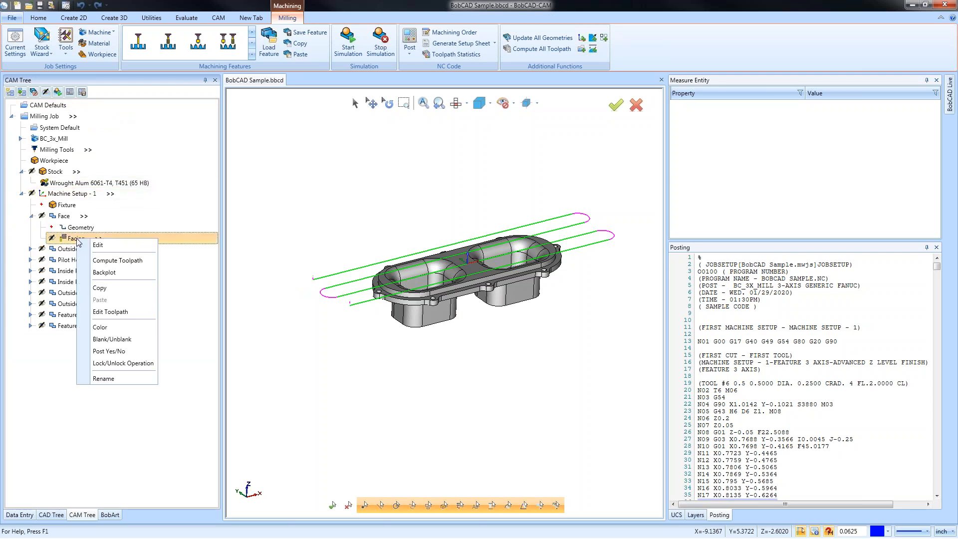
{"action": "left_click", "coordinate": [135, 311]}
{"action": "left_click_drag", "start_coordinate": [176, 104], "coordinate": [295, 106]}
{"action": "left_click", "coordinate": [284, 131]}
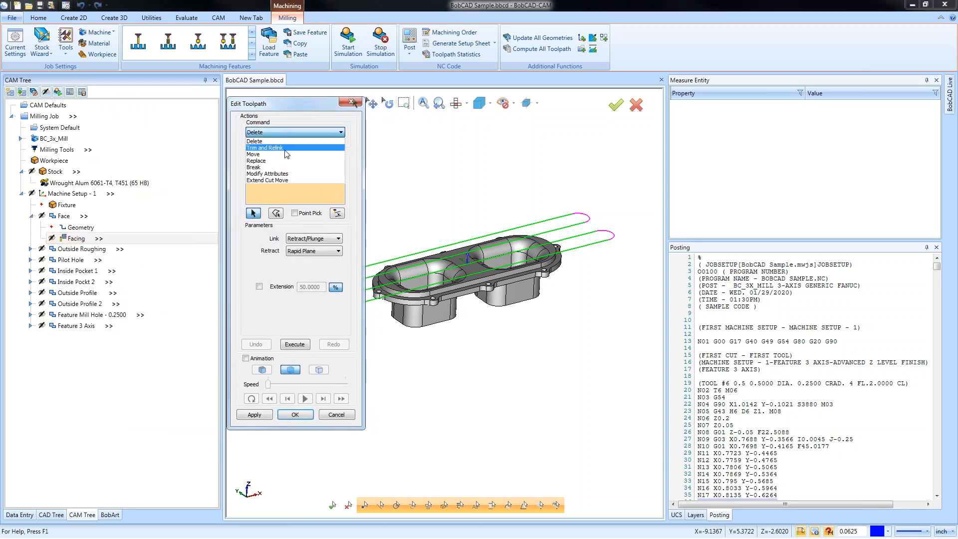
{"action": "left_click", "coordinate": [292, 106]}
{"action": "left_click_drag", "start_coordinate": [277, 104], "coordinate": [230, 113]}
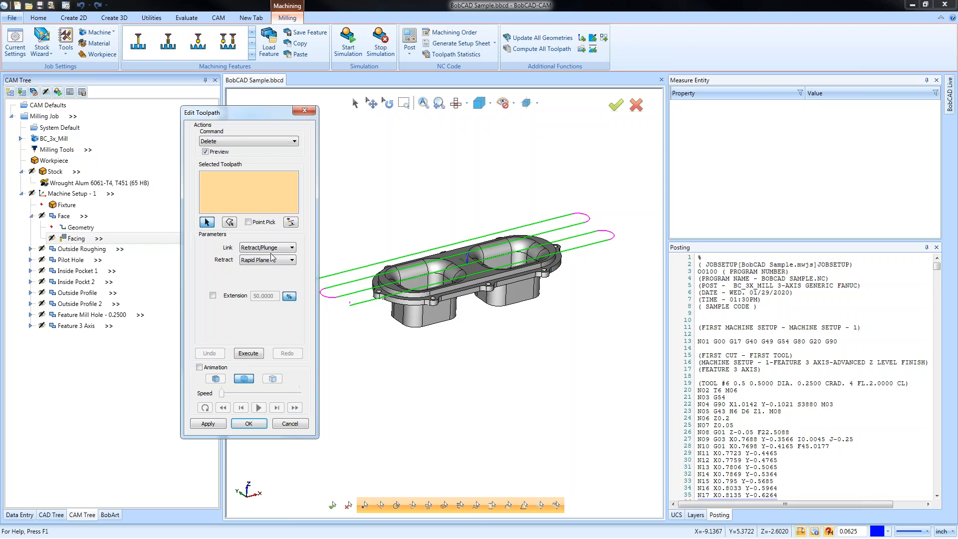
{"action": "left_click", "coordinate": [233, 143]}
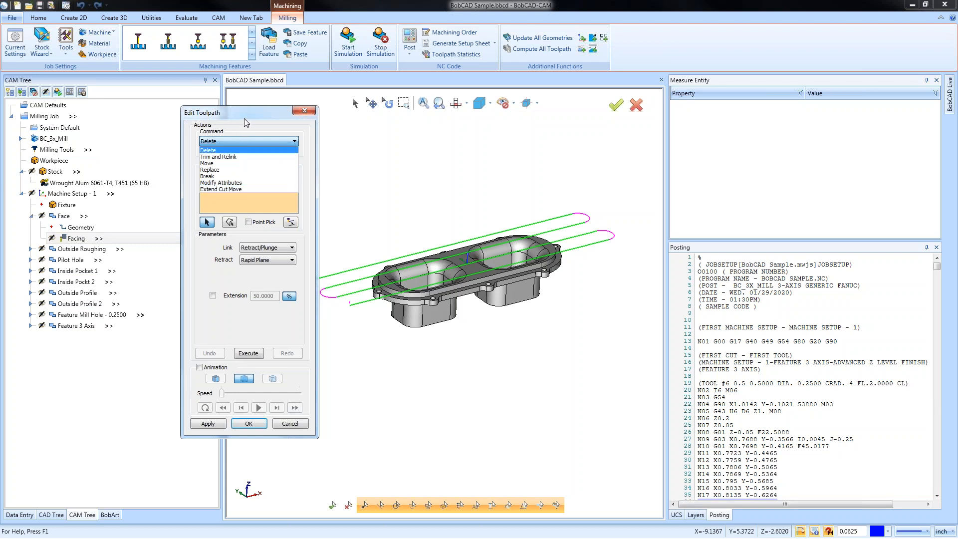
{"action": "left_click", "coordinate": [237, 141]}
{"action": "left_click_drag", "start_coordinate": [240, 119], "coordinate": [188, 116]}
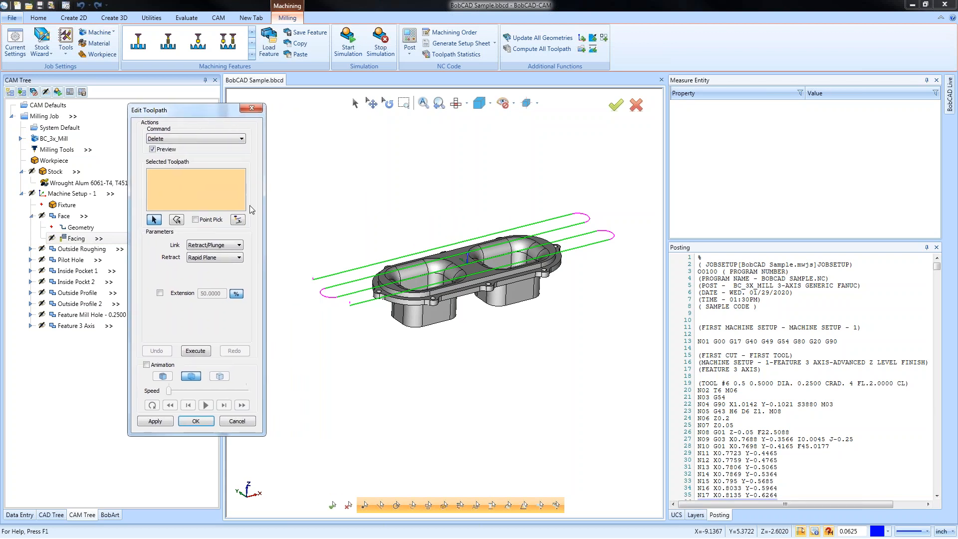
- Modify the attributes of the first straight facing cut (Move - Feed-3), giving it a user-defined feedrate of 100, and accept the edit
{"action": "left_click", "coordinate": [196, 140]}
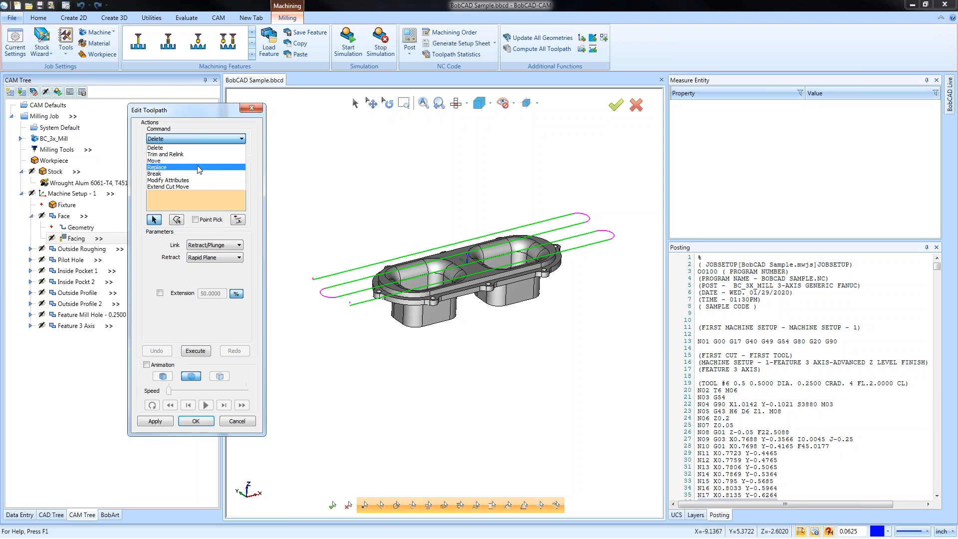
{"action": "left_click", "coordinate": [203, 180]}
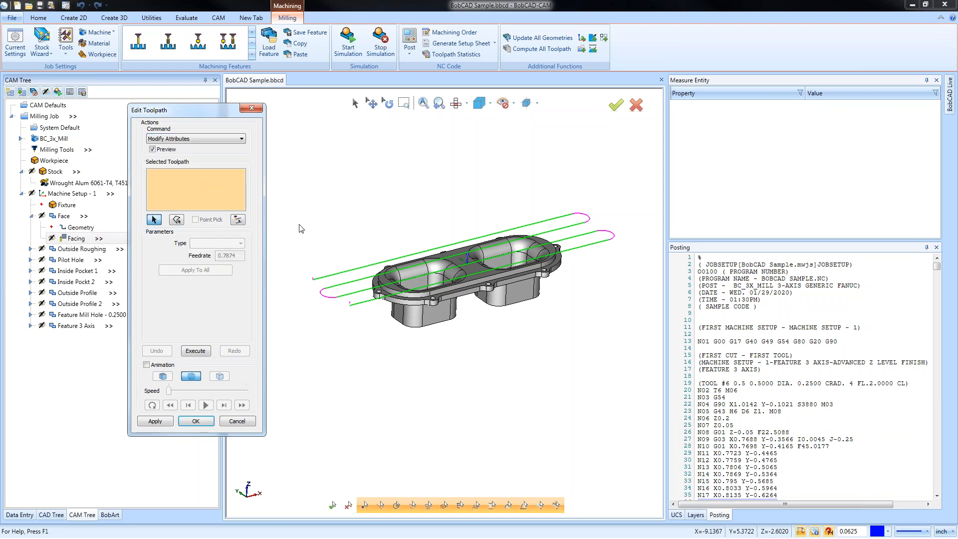
{"action": "left_click", "coordinate": [355, 269]}
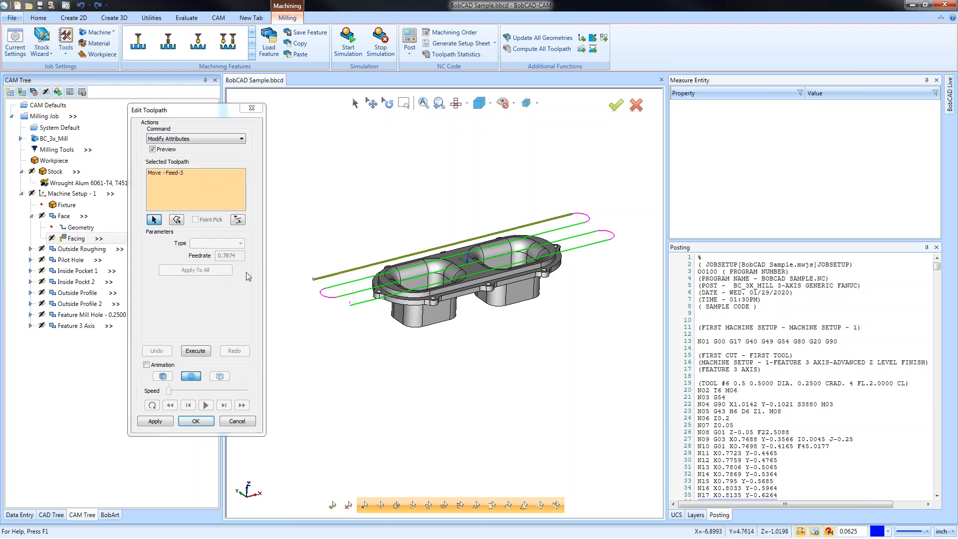
{"action": "left_click", "coordinate": [176, 174]}
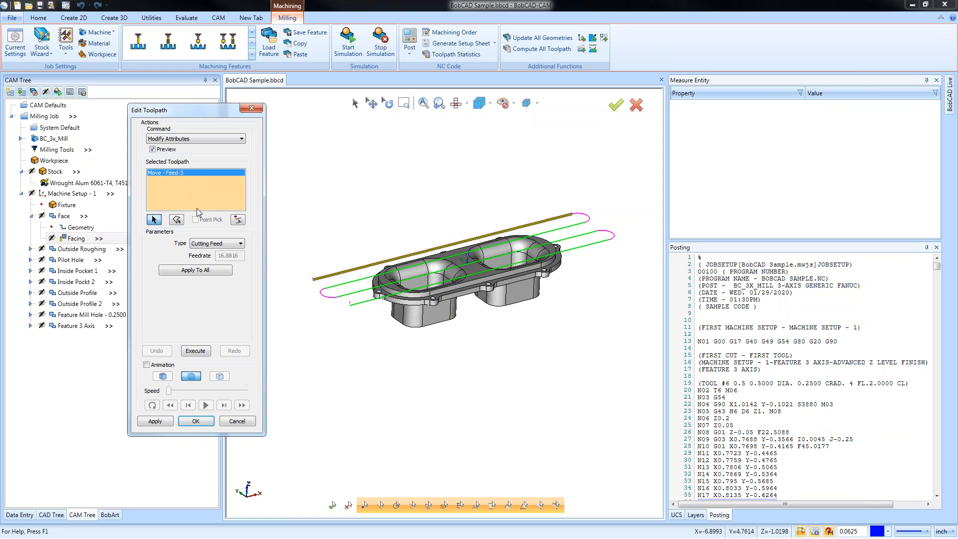
{"action": "left_click", "coordinate": [218, 244]}
{"action": "left_click", "coordinate": [210, 272]}
{"action": "left_click", "coordinate": [230, 255]}
{"action": "type", "text": "100"}
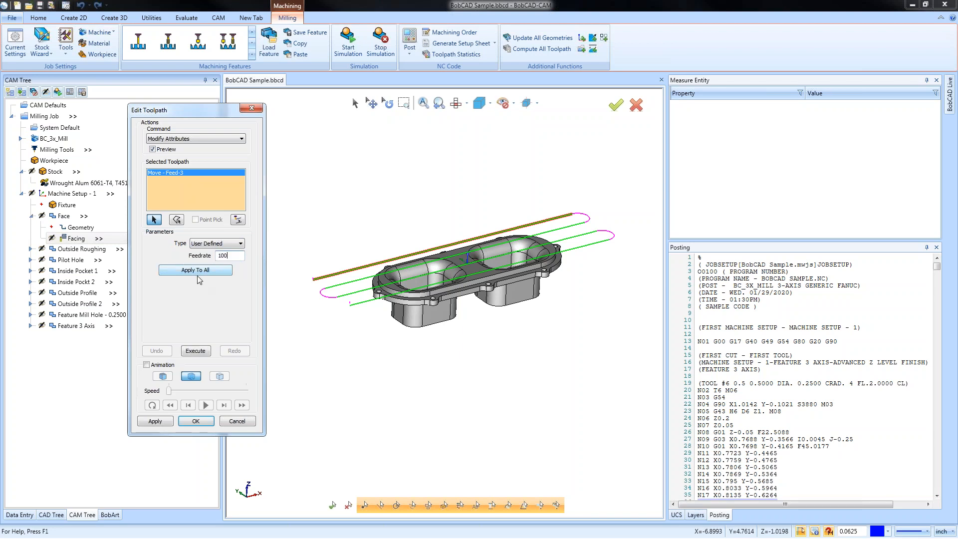
{"action": "left_click", "coordinate": [195, 350]}
{"action": "left_click", "coordinate": [197, 420]}
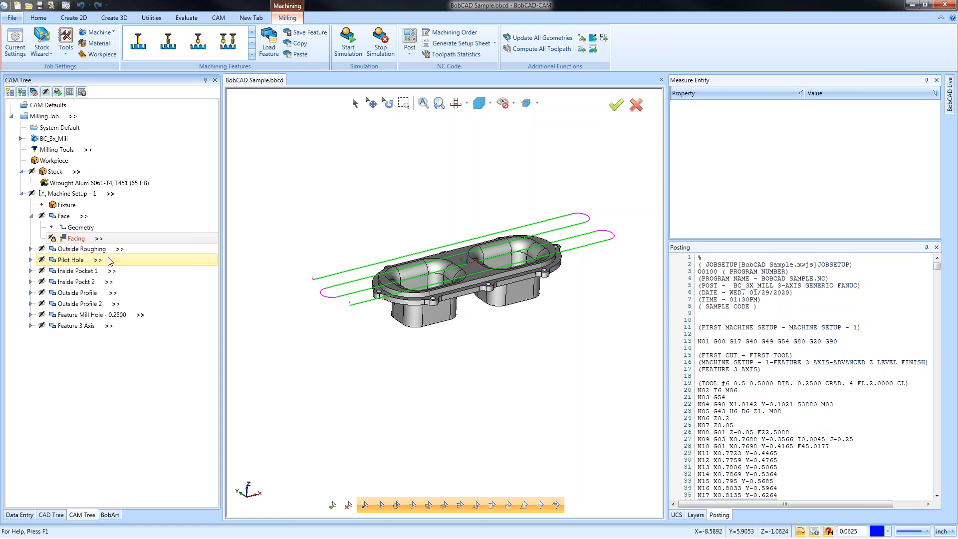
- Backplot the edited Facing toolpath up to the first straight cut, check that move's feedrate, and close the backplot
{"action": "right_click", "coordinate": [79, 238]}
{"action": "left_click", "coordinate": [121, 275]}
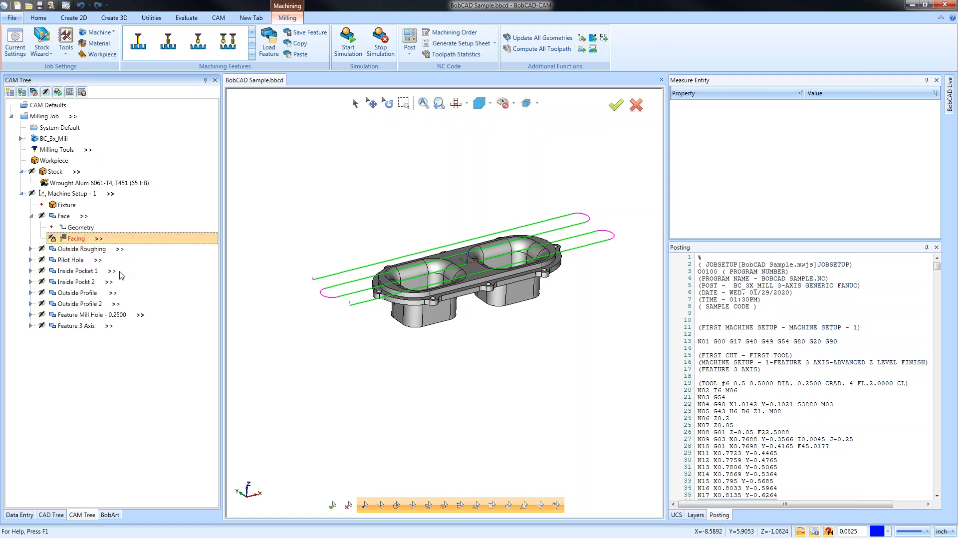
{"action": "left_click", "coordinate": [132, 121]}
{"action": "left_click", "coordinate": [131, 121]}
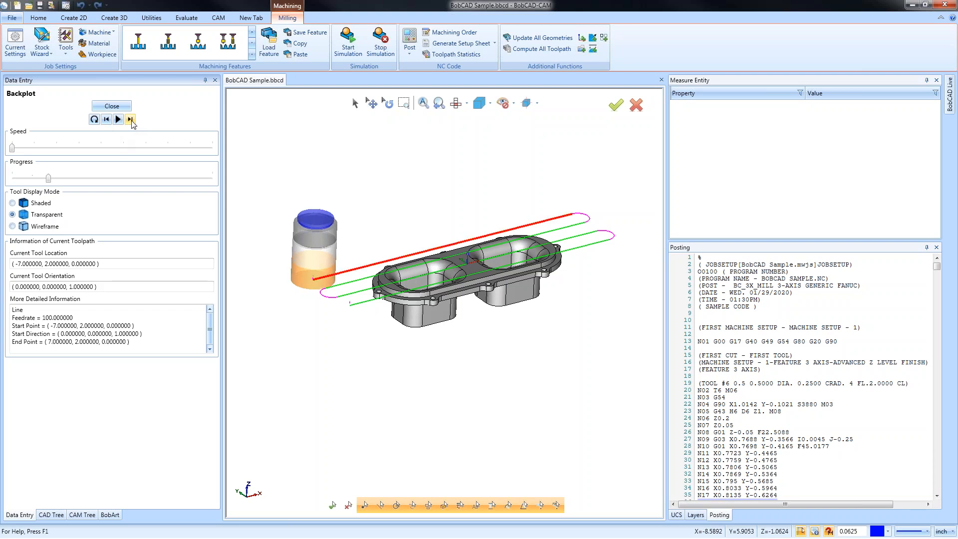
{"action": "left_click_drag", "start_coordinate": [12, 320], "coordinate": [72, 317]}
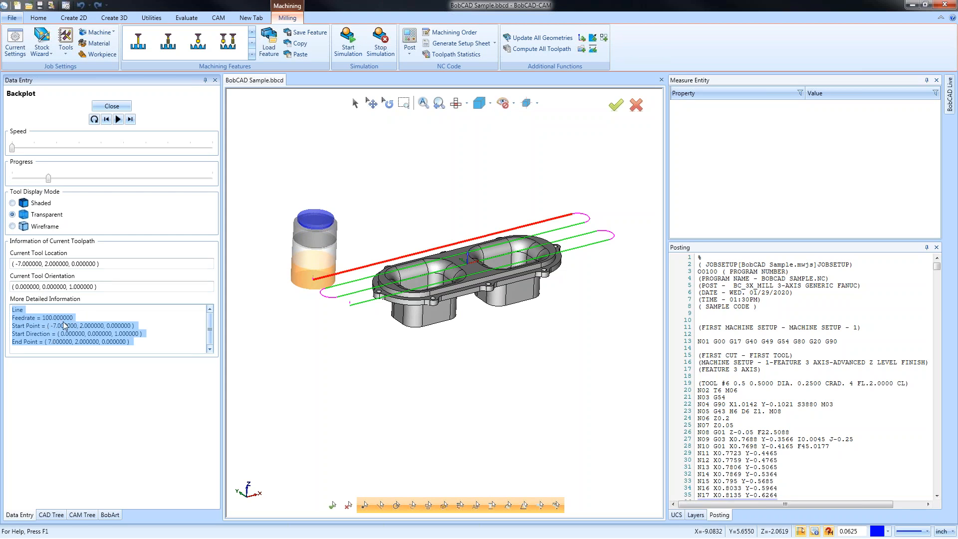
{"action": "left_click", "coordinate": [112, 106]}
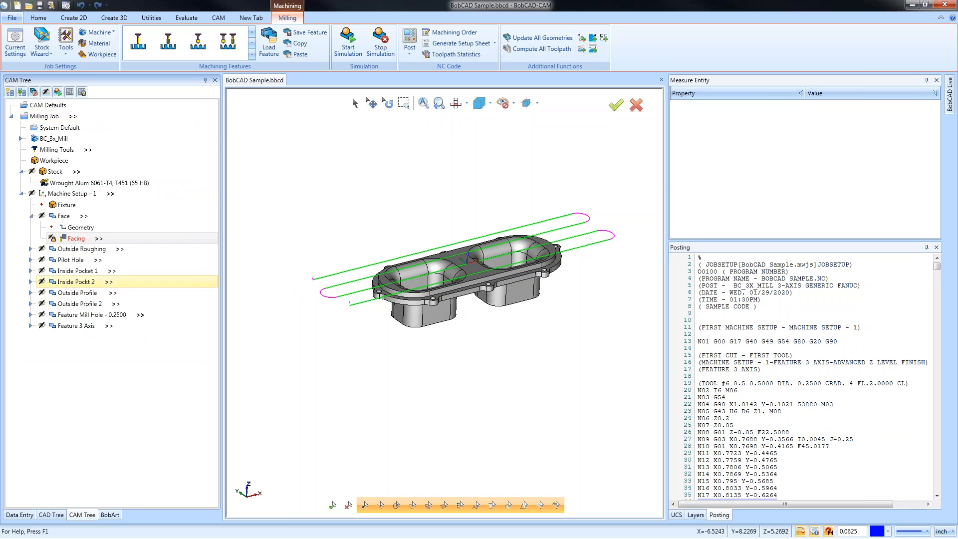
- Unlock the Facing operation and recompute its toolpath
{"action": "right_click", "coordinate": [68, 239]}
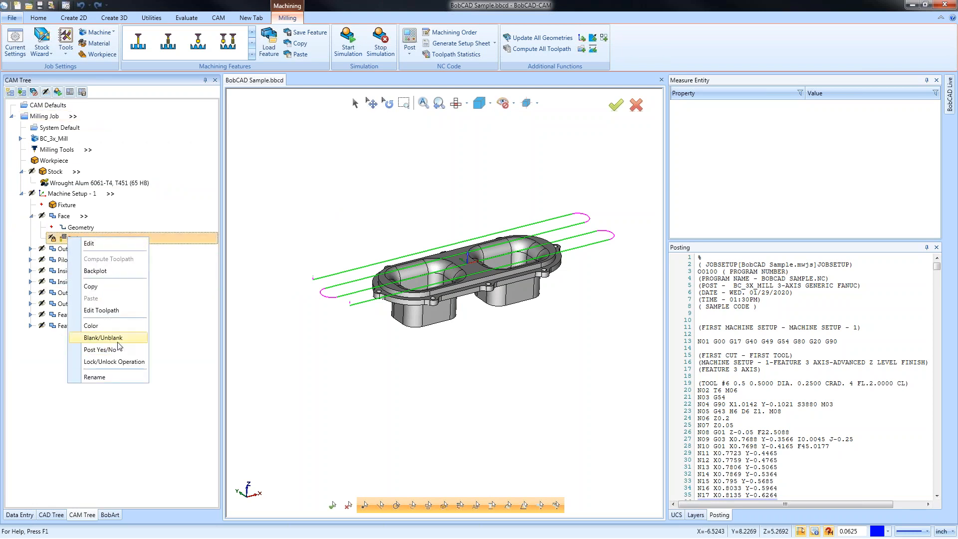
{"action": "left_click", "coordinate": [131, 362]}
{"action": "right_click", "coordinate": [76, 239]}
{"action": "left_click", "coordinate": [132, 262]}
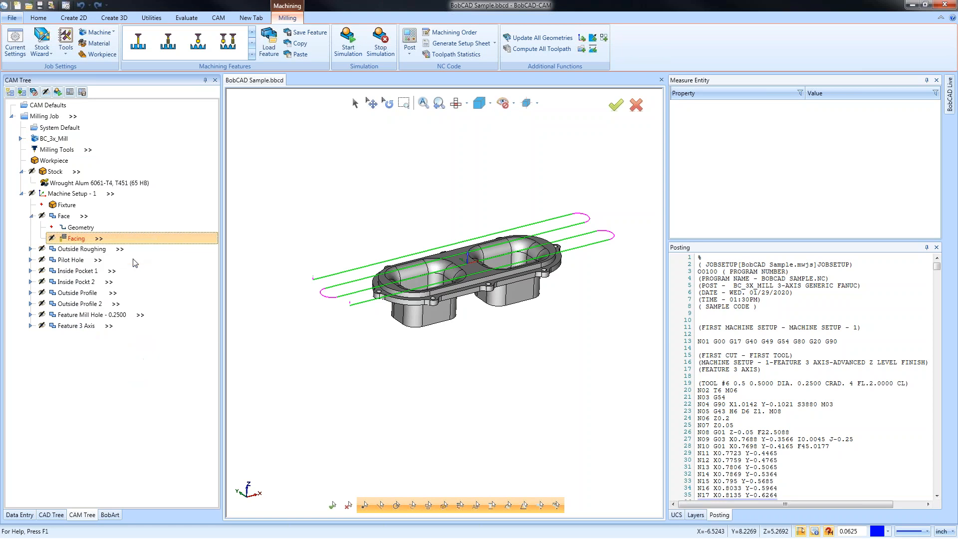
- Backplot the recomputed Facing toolpath and compare the Shaded, Transparent and Wireframe tool displays, finishing with Shaded
{"action": "right_click", "coordinate": [76, 238]}
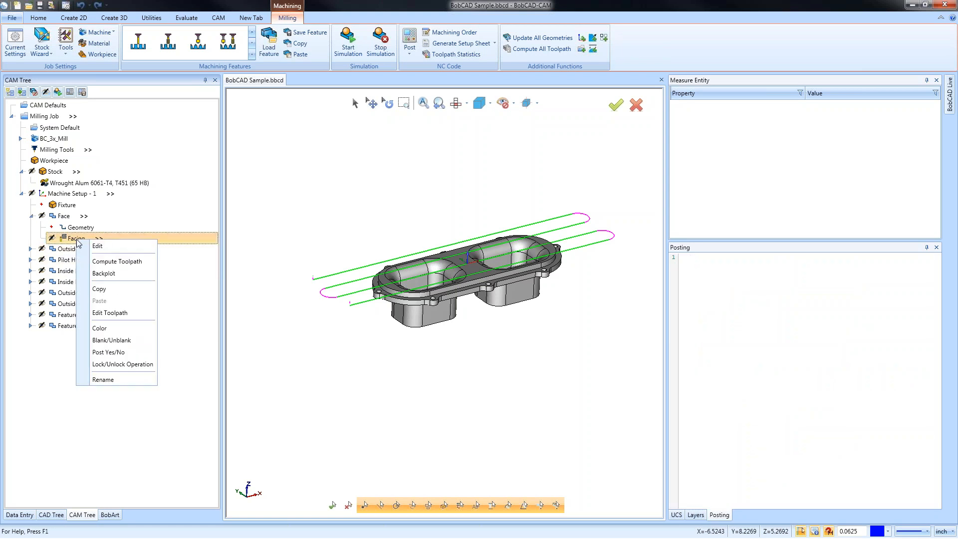
{"action": "left_click", "coordinate": [105, 273]}
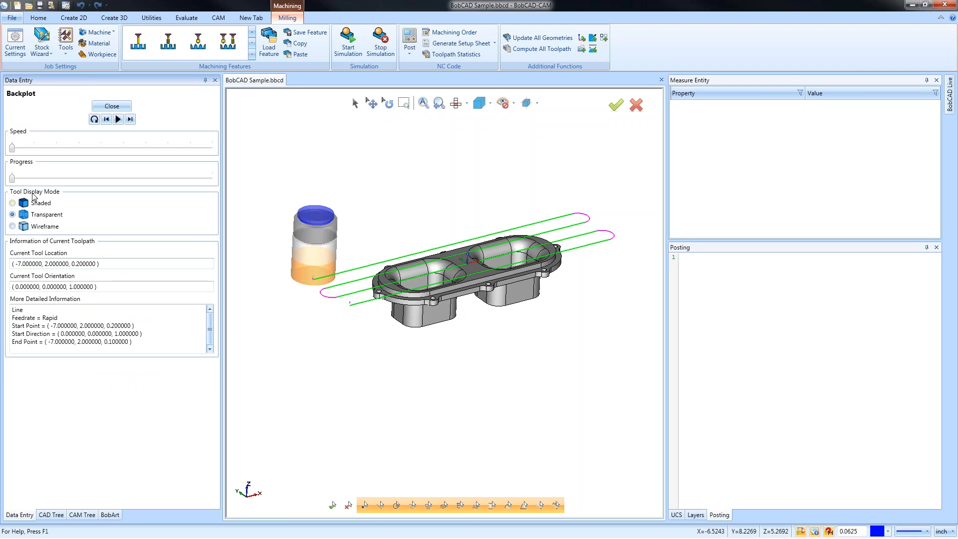
{"action": "left_click", "coordinate": [13, 203]}
{"action": "left_click", "coordinate": [12, 214]}
{"action": "left_click", "coordinate": [12, 226]}
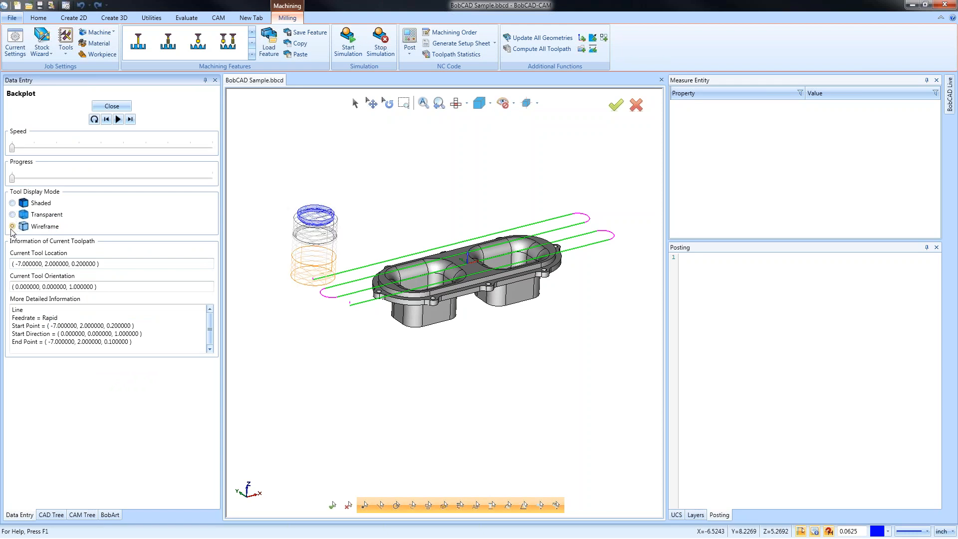
{"action": "left_click", "coordinate": [13, 203]}
{"action": "left_click", "coordinate": [12, 215]}
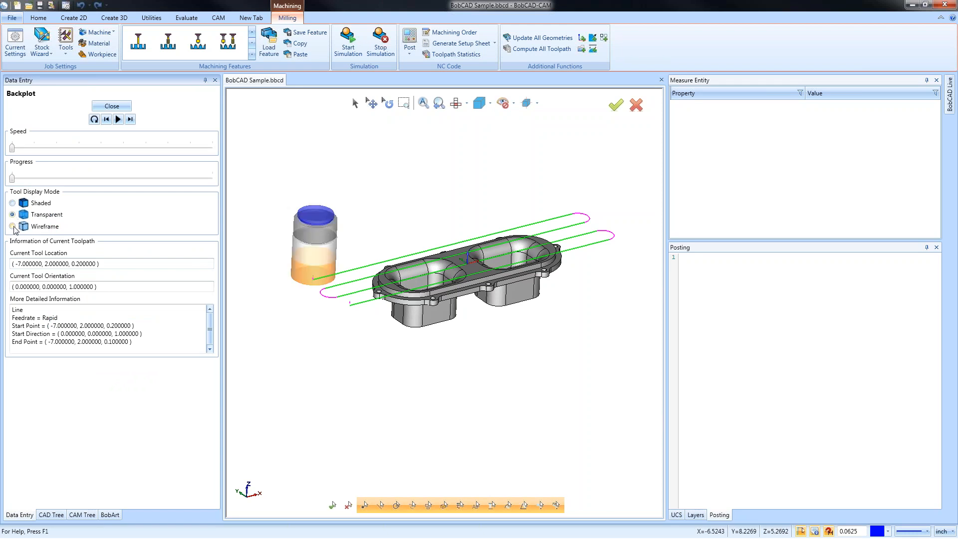
{"action": "left_click", "coordinate": [12, 226]}
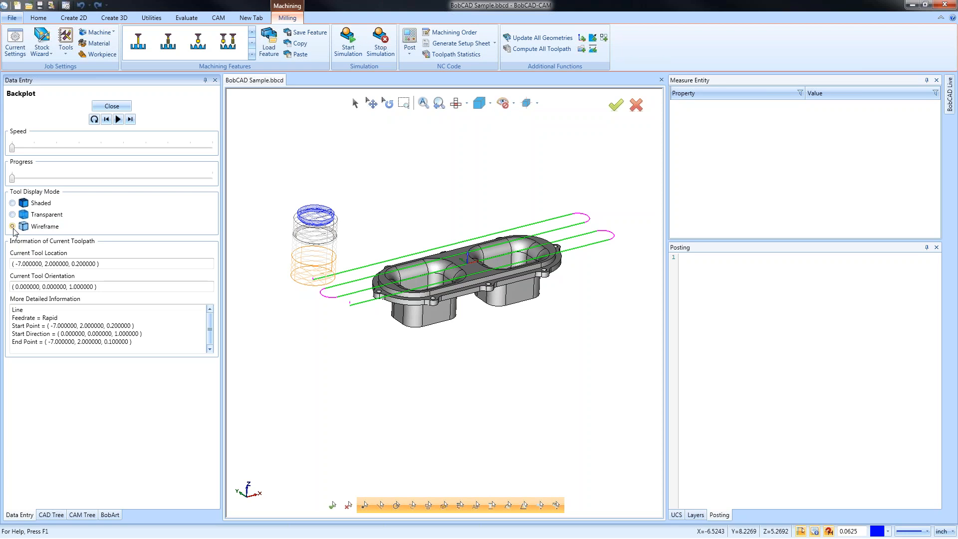
{"action": "left_click", "coordinate": [12, 203]}
- Step the shaded-tool backplot through all remaining facing moves to the final retract and close it
{"action": "left_click", "coordinate": [131, 119]}
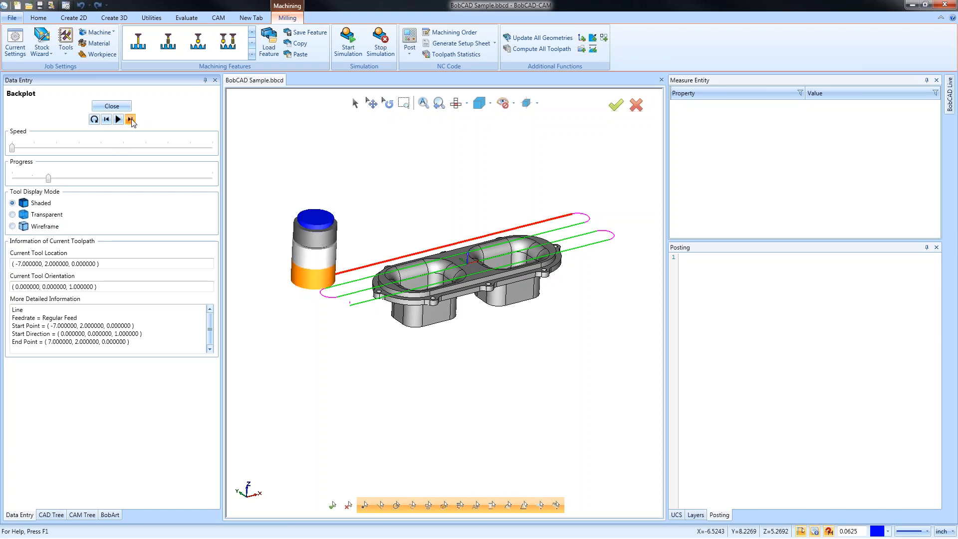
{"action": "left_click", "coordinate": [131, 120]}
{"action": "left_click", "coordinate": [132, 120]}
{"action": "left_click", "coordinate": [132, 120]}
{"action": "left_click", "coordinate": [132, 120]}
{"action": "left_click", "coordinate": [131, 119]}
{"action": "left_click", "coordinate": [132, 120]}
{"action": "double_click", "coordinate": [132, 120]}
{"action": "left_click", "coordinate": [132, 119]}
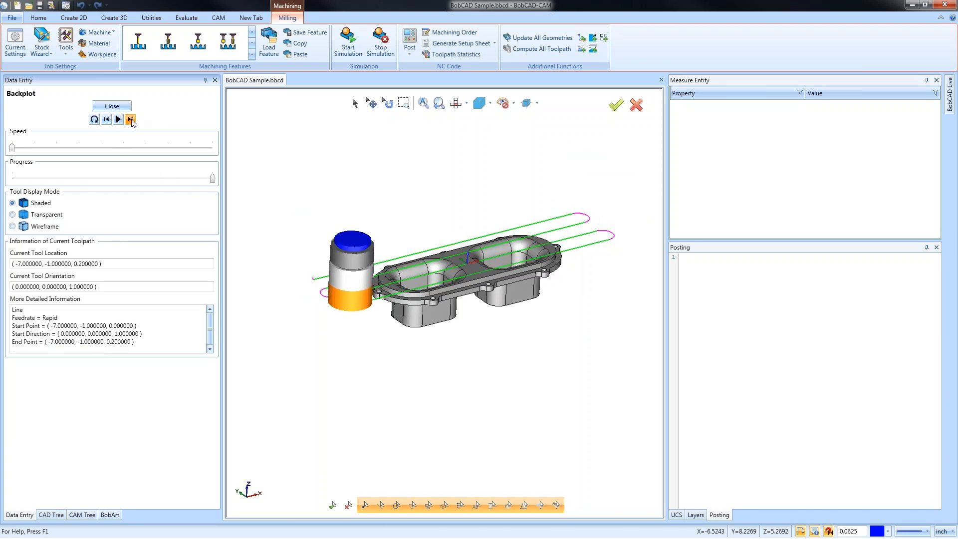
{"action": "left_click", "coordinate": [111, 106]}
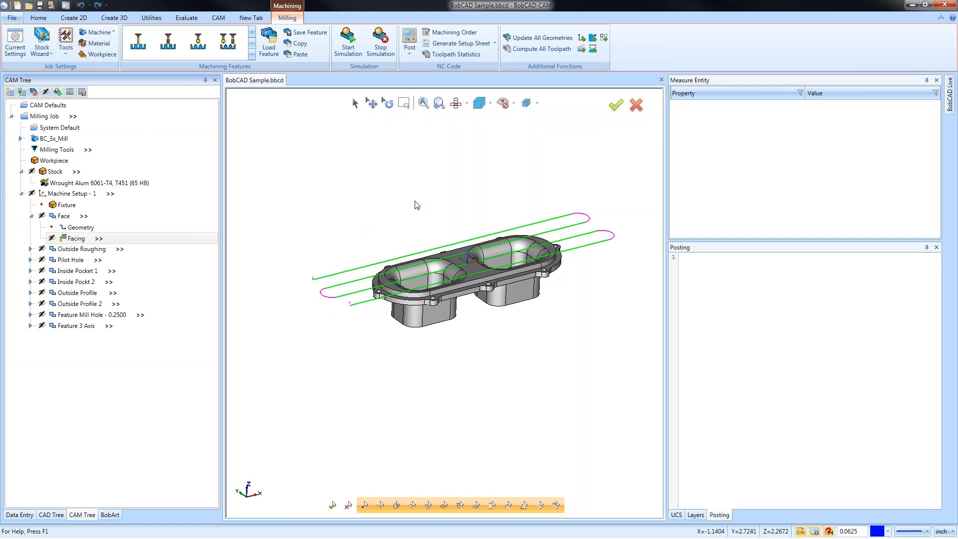
- Post the NC code and highlight the opening block from the tool #6 comment through line N03
{"action": "left_click", "coordinate": [414, 40]}
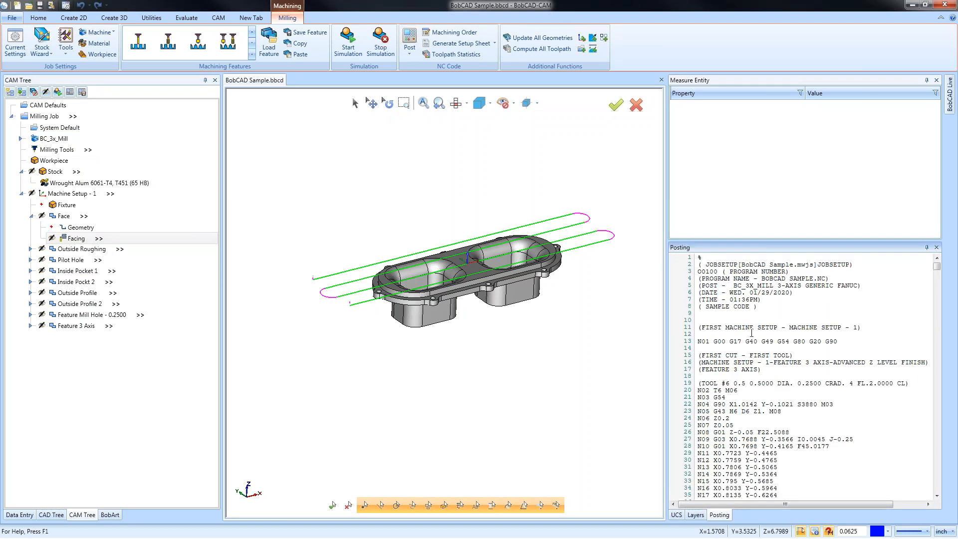
{"action": "scroll", "coordinate": [750, 332], "scroll_direction": "down", "scroll_amount": 3}
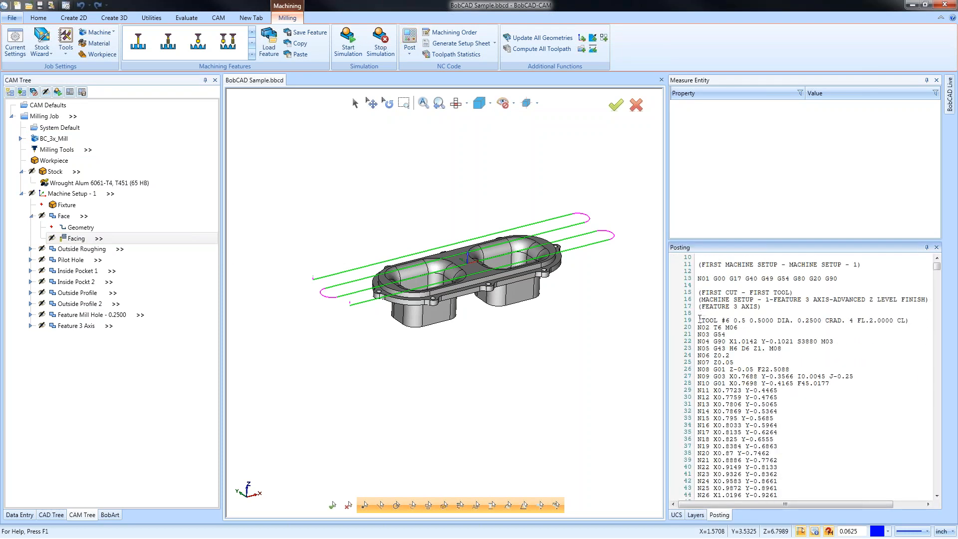
{"action": "left_click_drag", "start_coordinate": [699, 318], "coordinate": [810, 443]}
{"action": "right_click", "coordinate": [810, 444]}
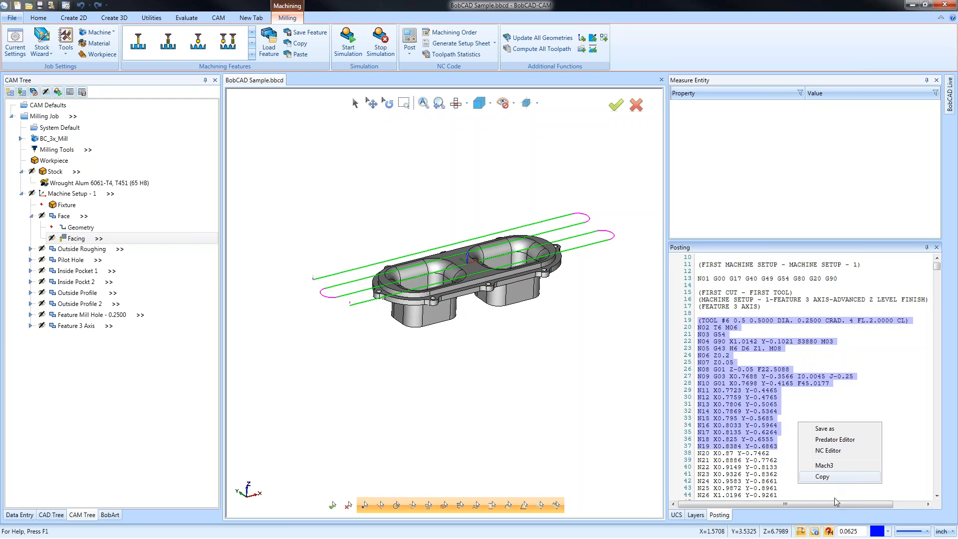
{"action": "left_click", "coordinate": [737, 331]}
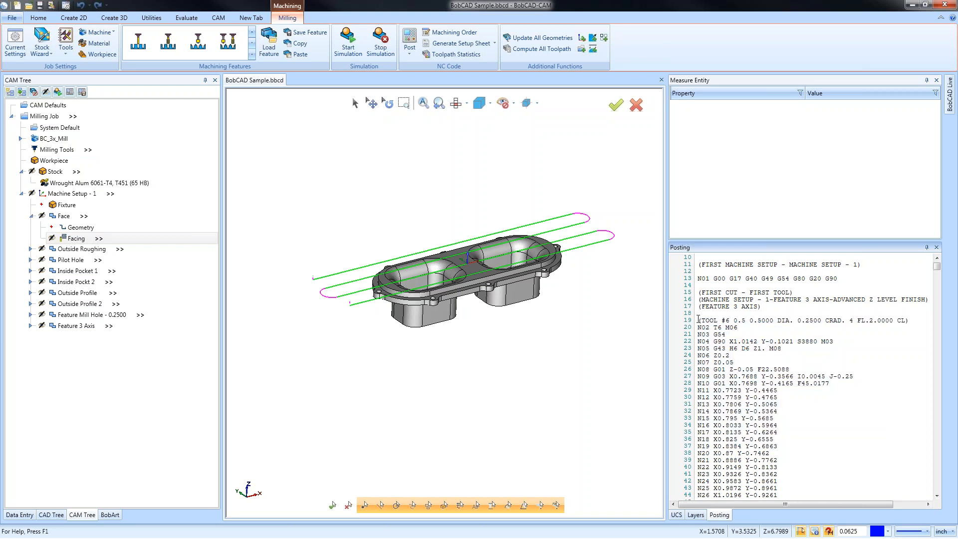
{"action": "left_click_drag", "start_coordinate": [699, 313], "coordinate": [722, 334]}
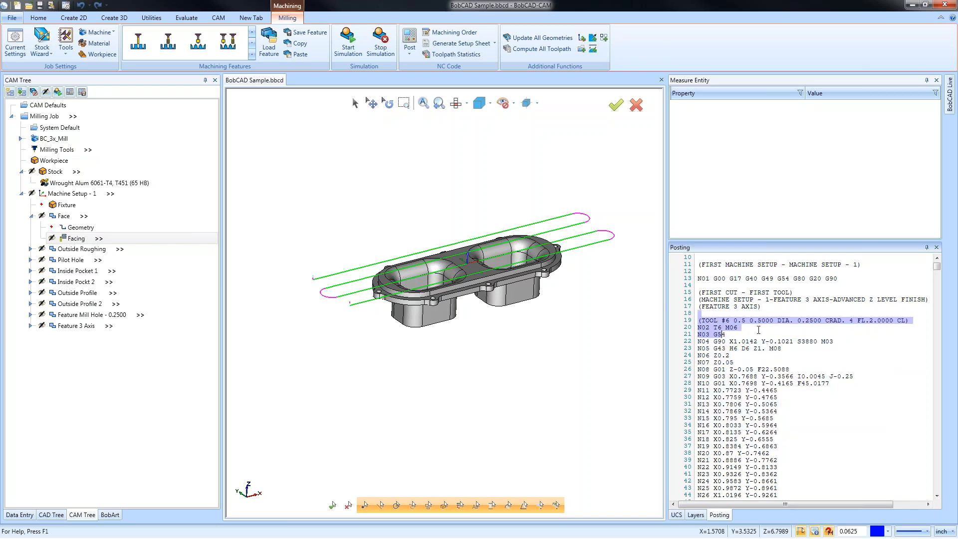
- Highlight the posted program's header through the first machine setup comment, clear the highlight, and look over the opening blocks
{"action": "scroll", "coordinate": [742, 309], "scroll_direction": "up", "scroll_amount": 3}
{"action": "left_click_drag", "start_coordinate": [696, 256], "coordinate": [721, 325]}
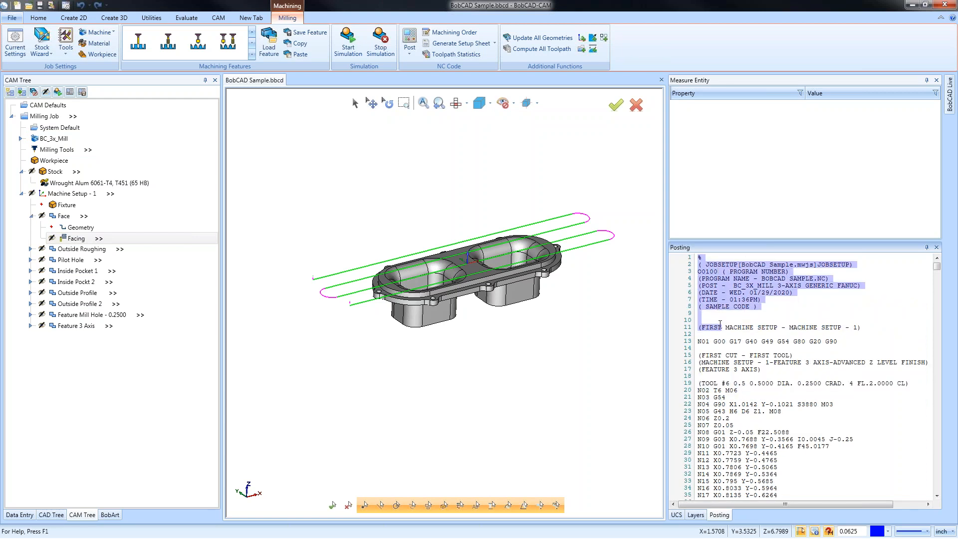
{"action": "left_click", "coordinate": [765, 305]}
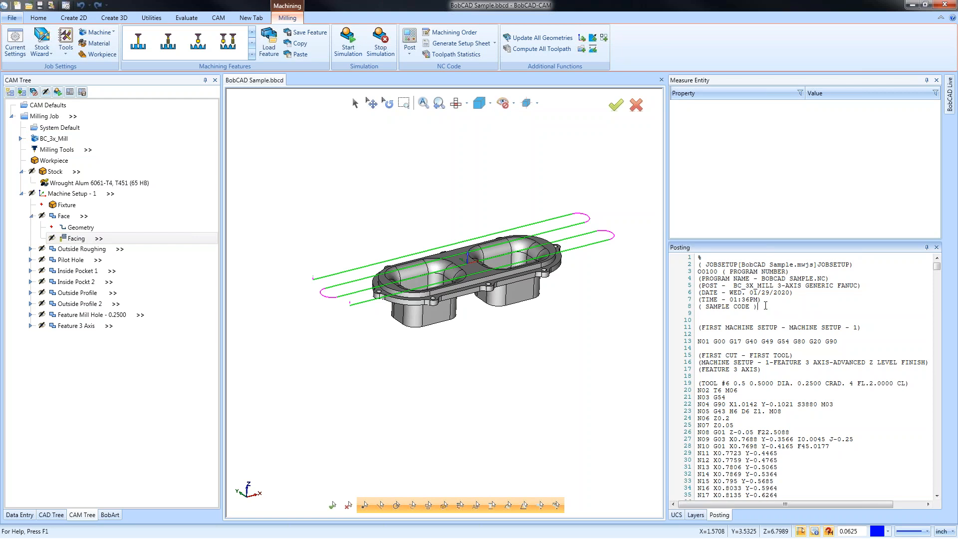
{"action": "scroll", "coordinate": [753, 305], "scroll_direction": "down", "scroll_amount": 7}
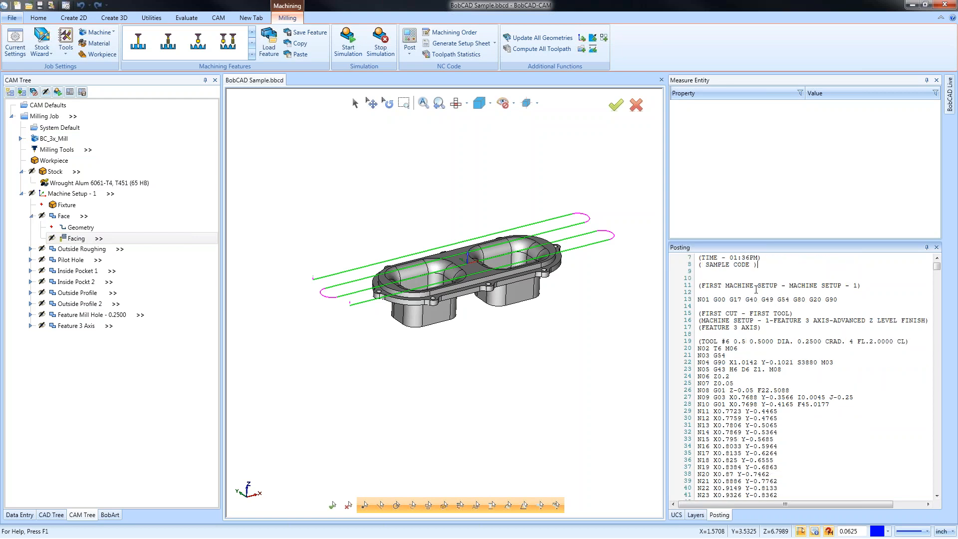
{"action": "scroll", "coordinate": [755, 337], "scroll_direction": "up", "scroll_amount": 7}
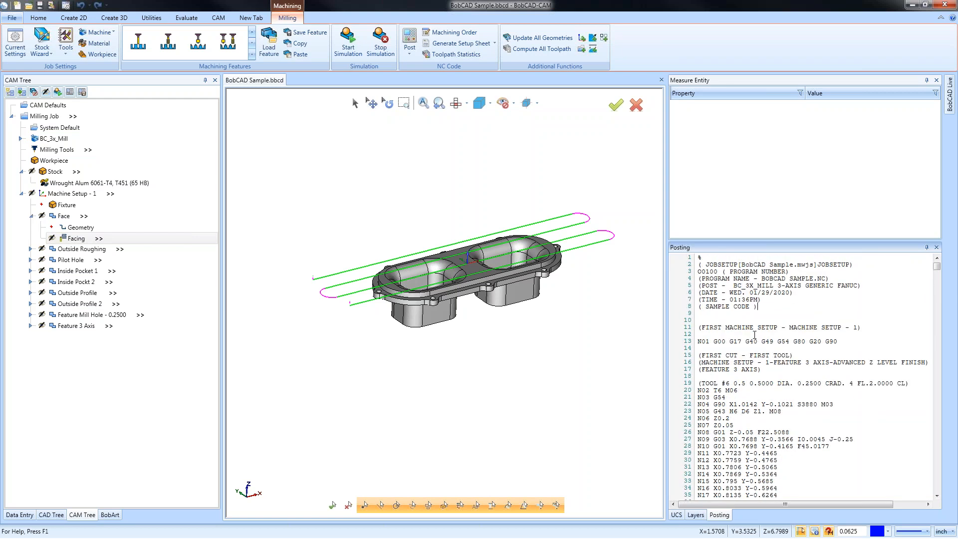
- Highlight the code from the tool #6 comment through block N14, and view the save and NC editor options for the posted program
{"action": "left_click_drag", "start_coordinate": [698, 383], "coordinate": [761, 453]}
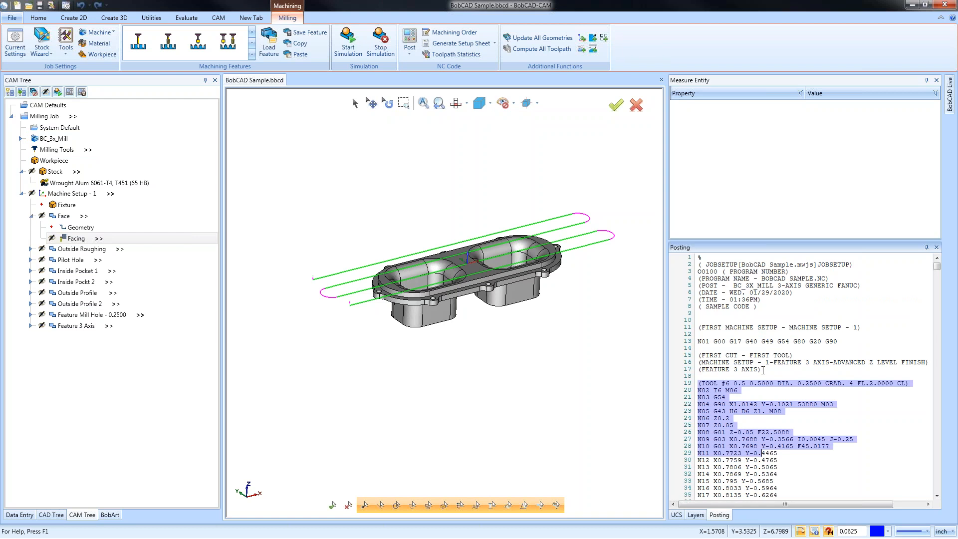
{"action": "scroll", "coordinate": [762, 369], "scroll_direction": "down", "scroll_amount": 2}
{"action": "left_click_drag", "start_coordinate": [698, 342], "coordinate": [796, 435]}
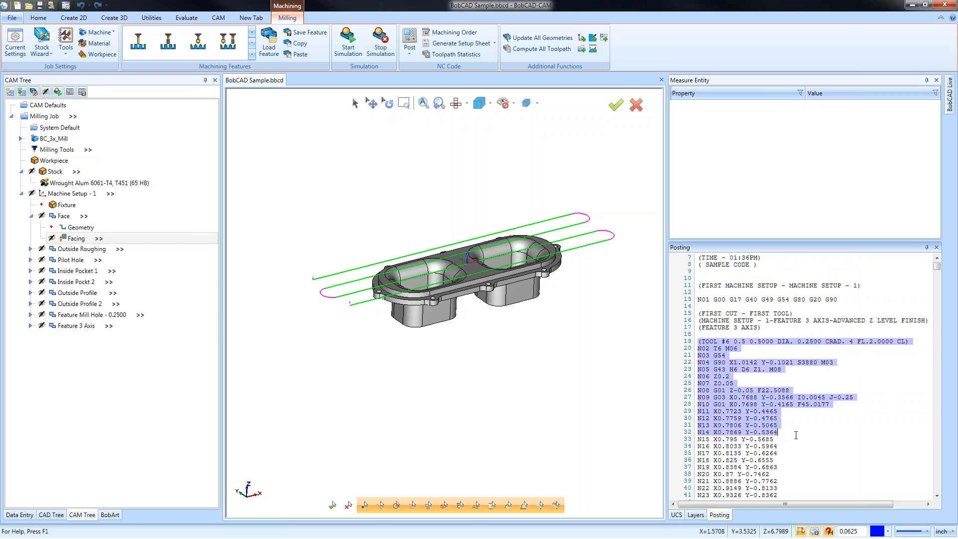
{"action": "right_click", "coordinate": [795, 435]}
{"action": "left_click", "coordinate": [840, 490]}
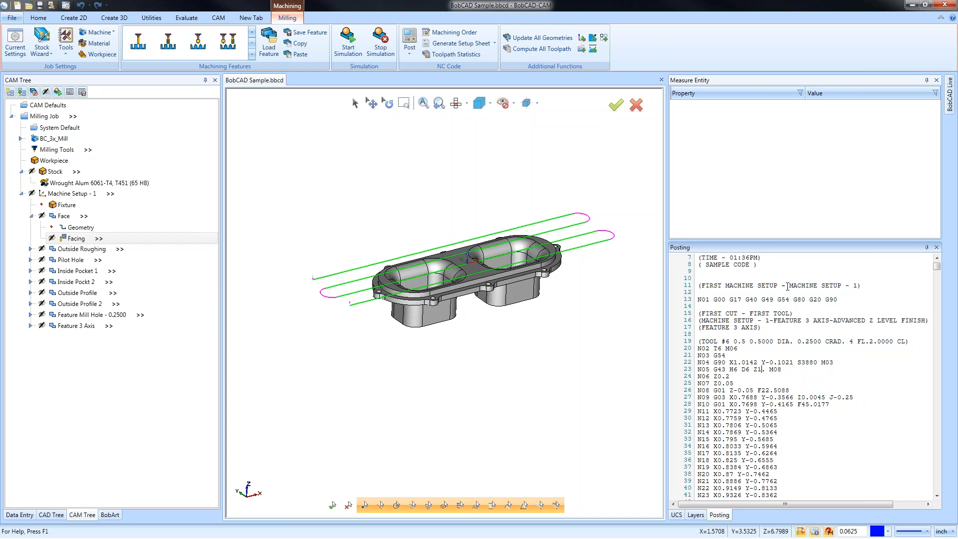
{"action": "right_click", "coordinate": [748, 314]}
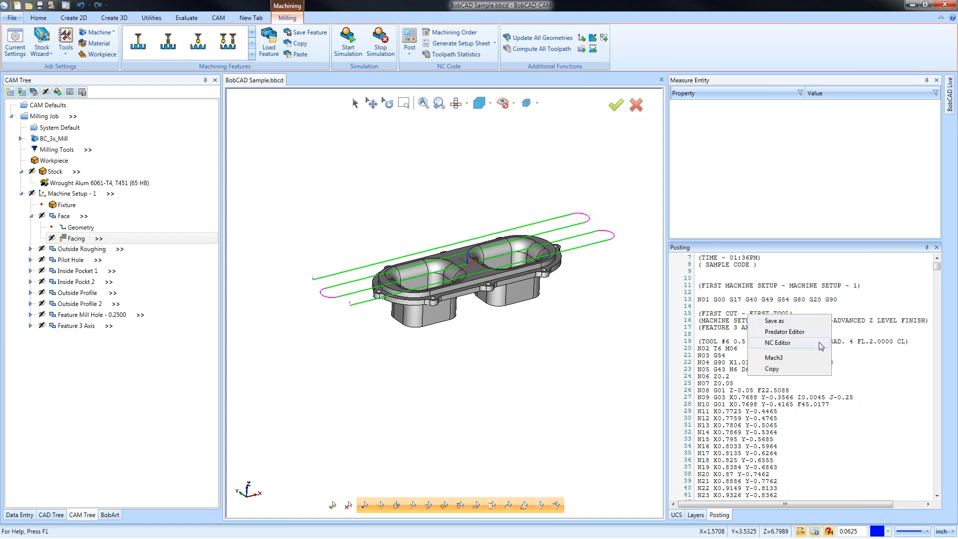
{"action": "left_click", "coordinate": [729, 285]}
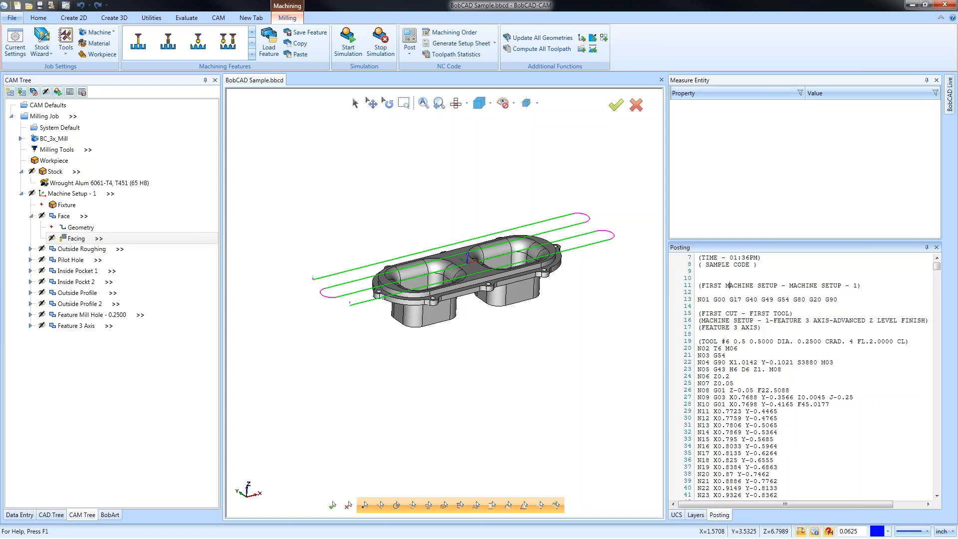
- Post the NC code again and show the Post & Save as option
{"action": "left_click", "coordinate": [412, 43]}
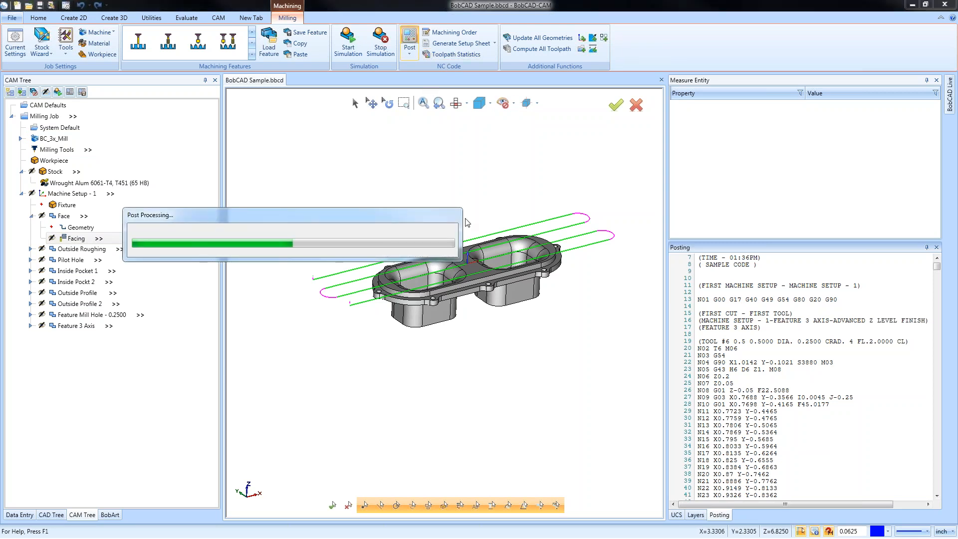
{"action": "left_click", "coordinate": [410, 55]}
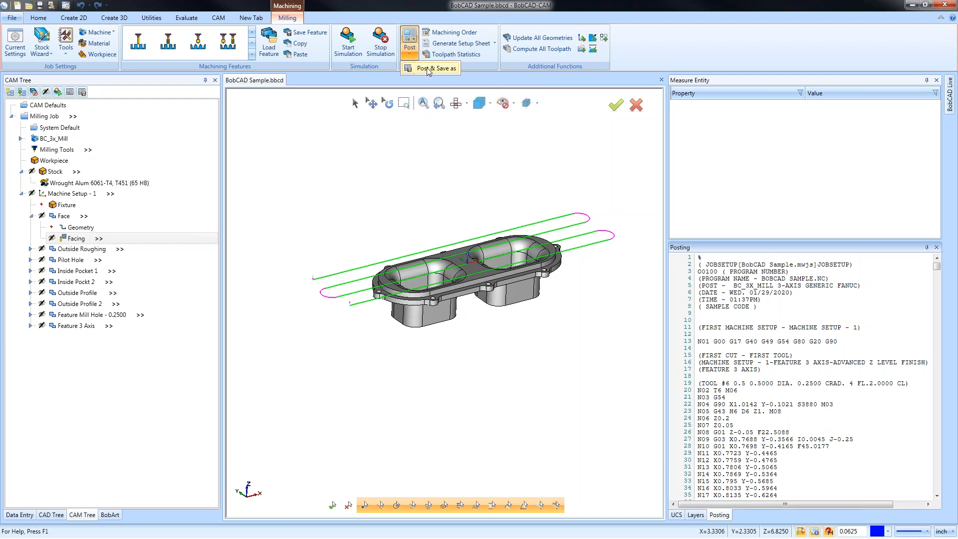
{"action": "left_click", "coordinate": [428, 163]}
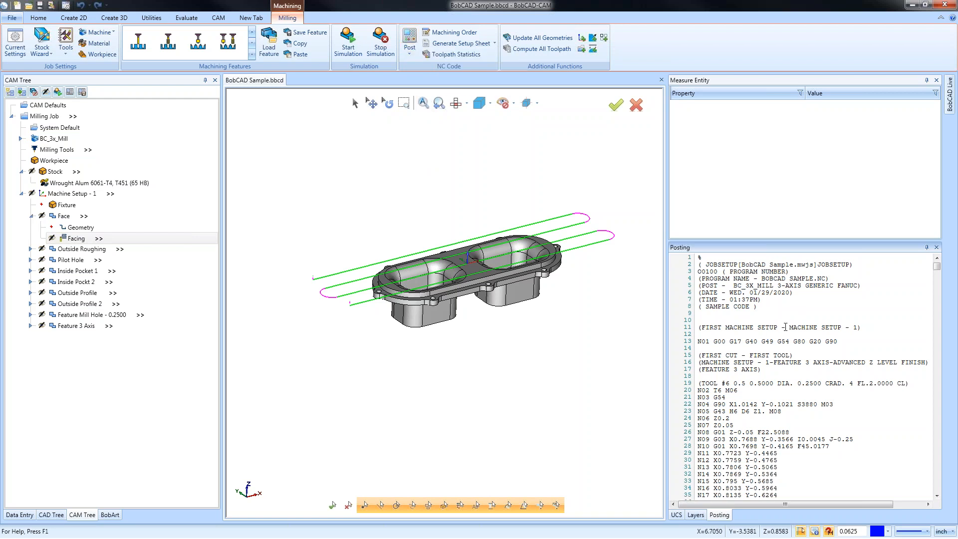
{"action": "left_click", "coordinate": [409, 52]}
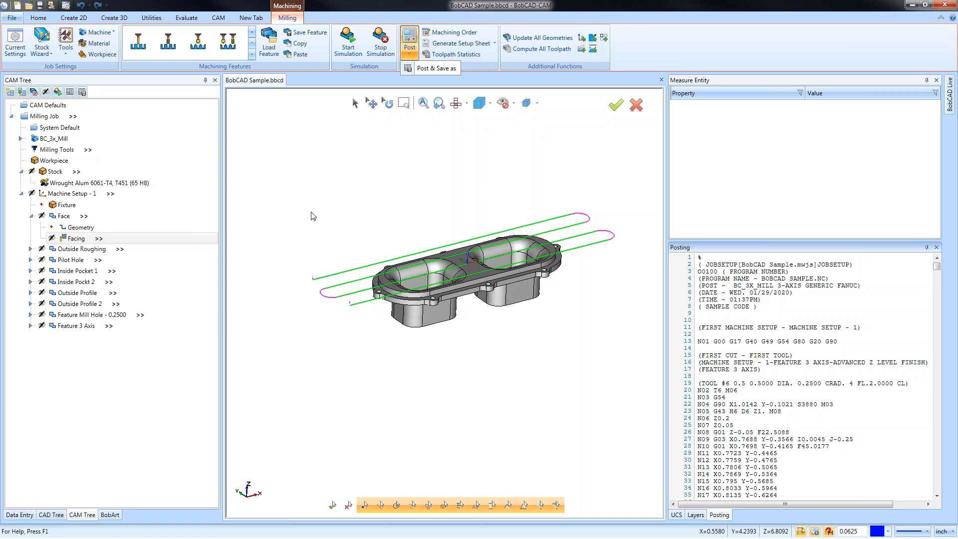
- Collapse the Face feature, expand Outside Roughing, and view the Advanced Rough toolpath on the part
{"action": "left_click", "coordinate": [31, 216]}
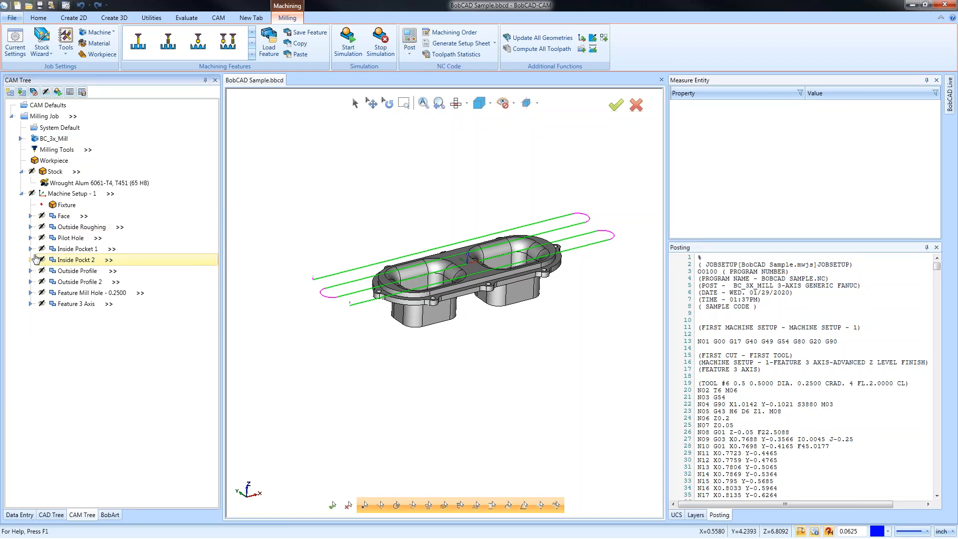
{"action": "left_click", "coordinate": [67, 229]}
{"action": "left_click", "coordinate": [30, 227]}
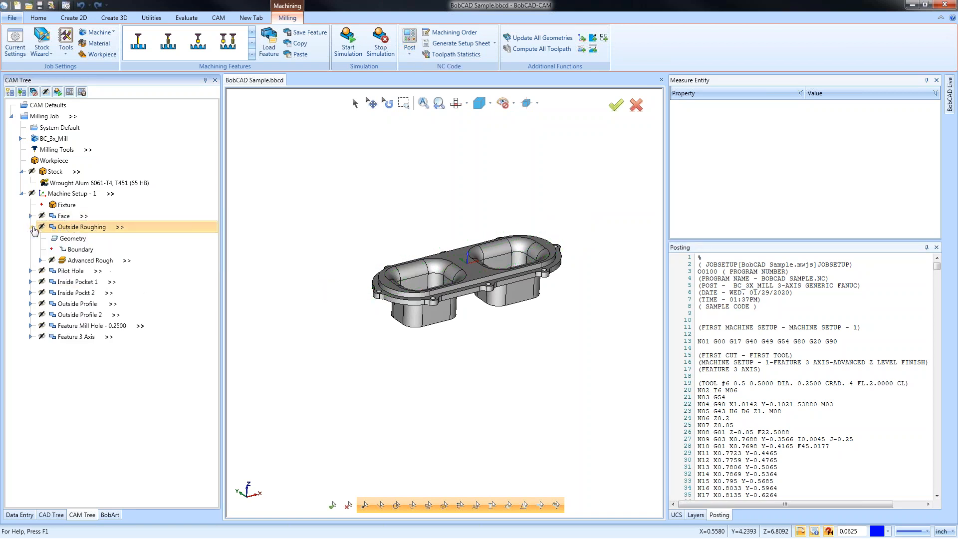
{"action": "left_click", "coordinate": [70, 261]}
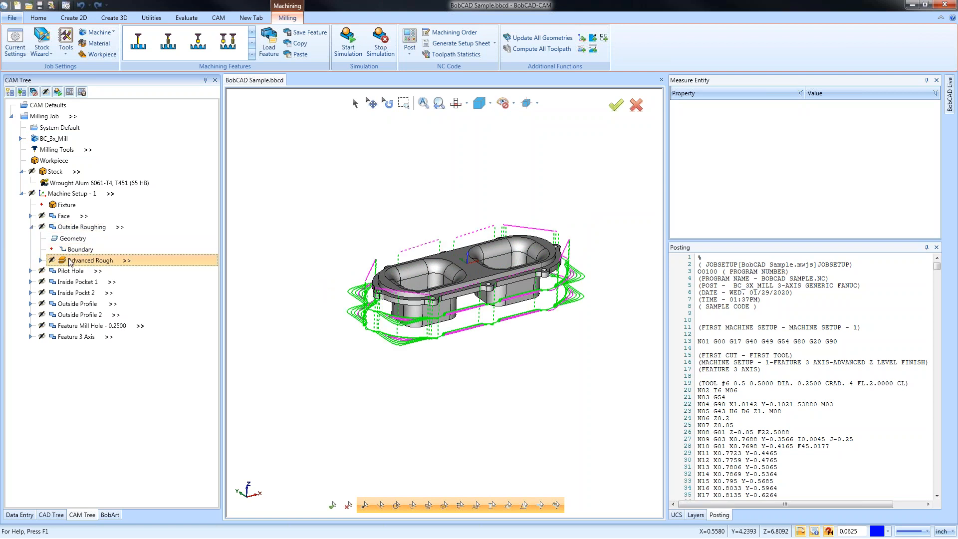
- Turn off posting for all features in Machine Setup - 1
{"action": "right_click", "coordinate": [66, 194]}
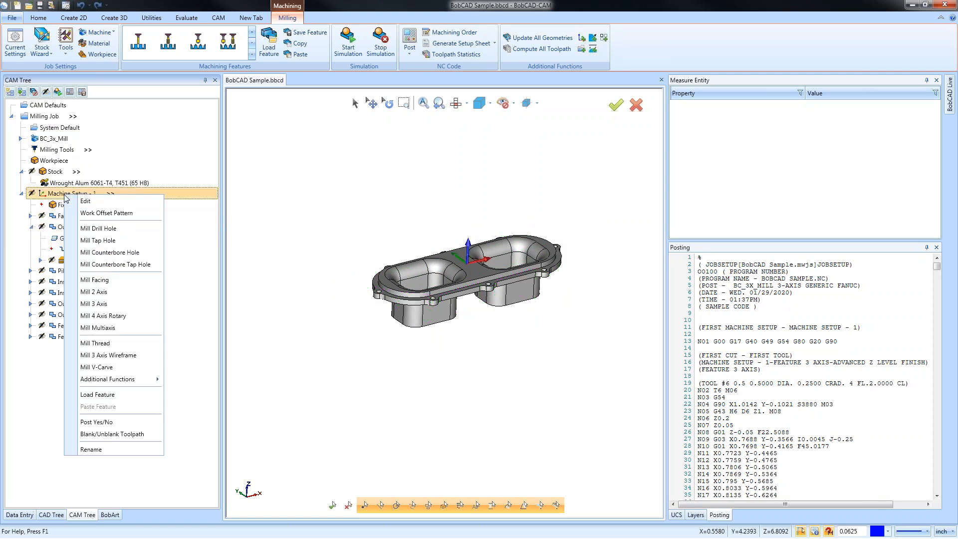
{"action": "mouse_move", "coordinate": [142, 382]}
{"action": "left_click", "coordinate": [113, 434]}
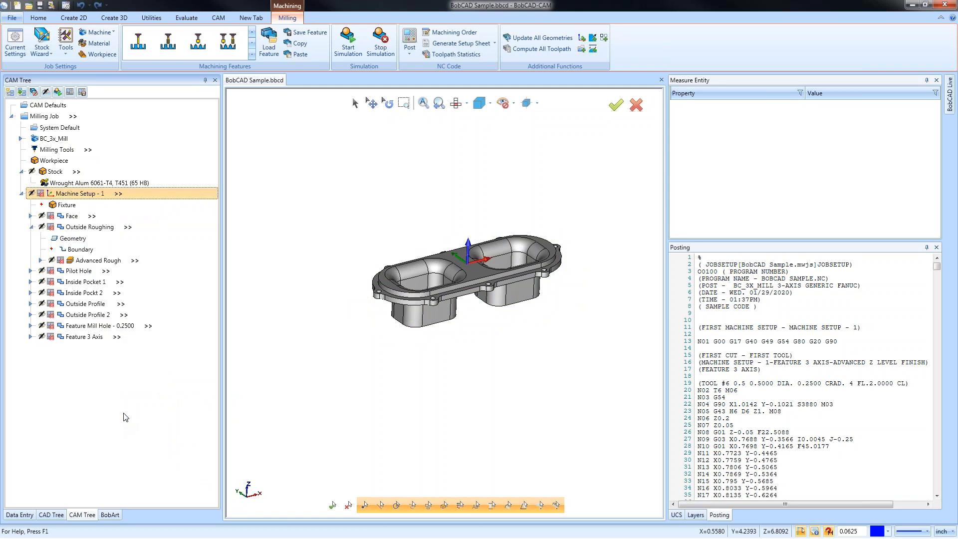
- Turn posting back on for the Face, Pilot Hole and Inside Pocket 1 features only
{"action": "right_click", "coordinate": [70, 216]}
{"action": "left_click", "coordinate": [129, 477]}
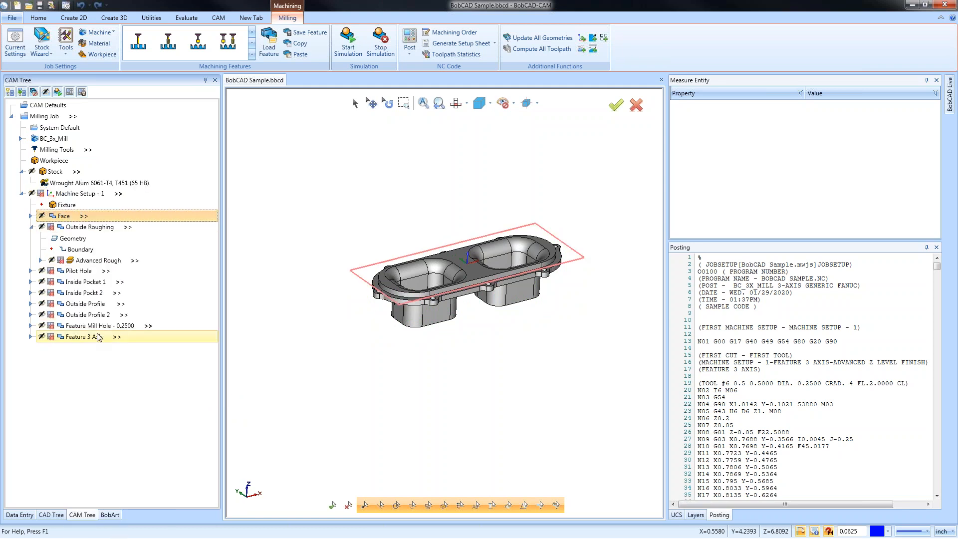
{"action": "right_click", "coordinate": [72, 270]}
{"action": "left_click", "coordinate": [121, 303]}
{"action": "left_click", "coordinate": [80, 283]}
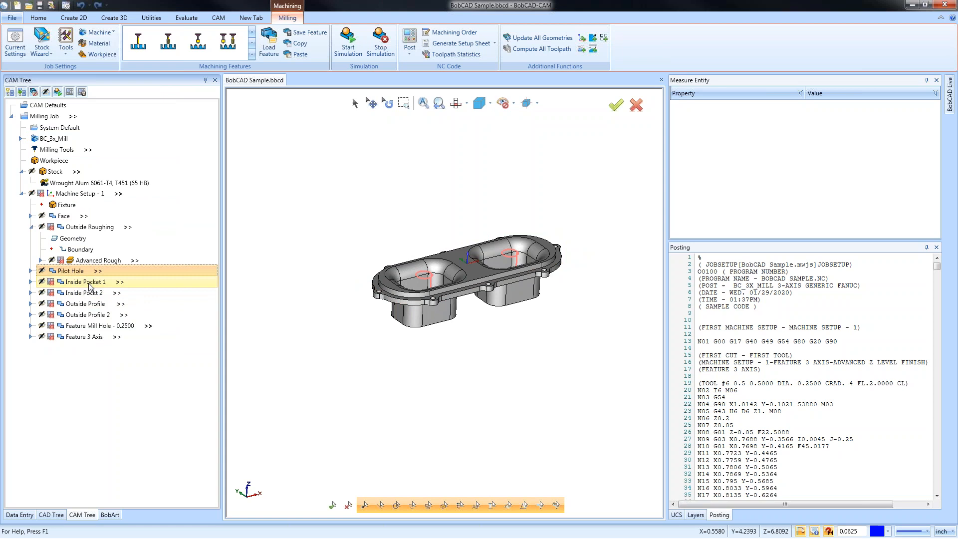
{"action": "right_click", "coordinate": [85, 284]}
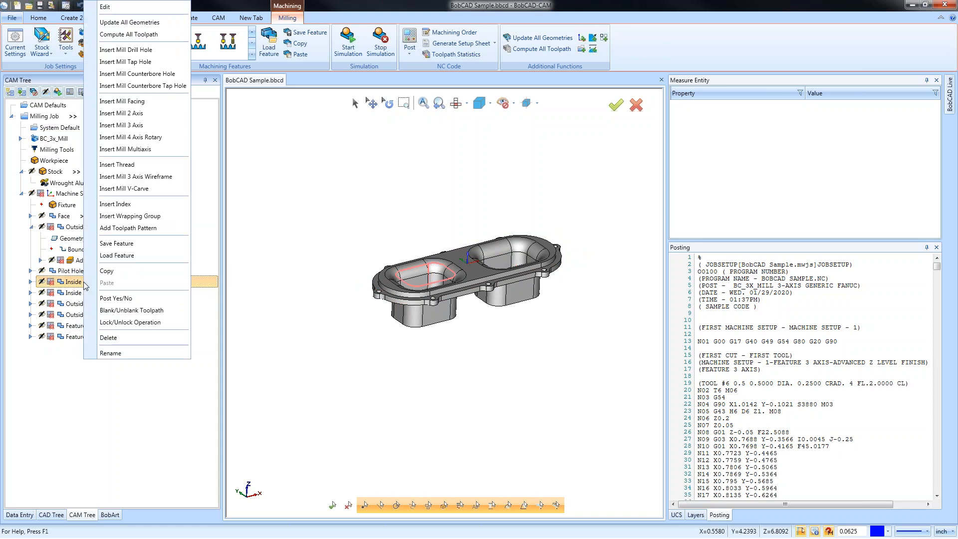
{"action": "left_click", "coordinate": [141, 299]}
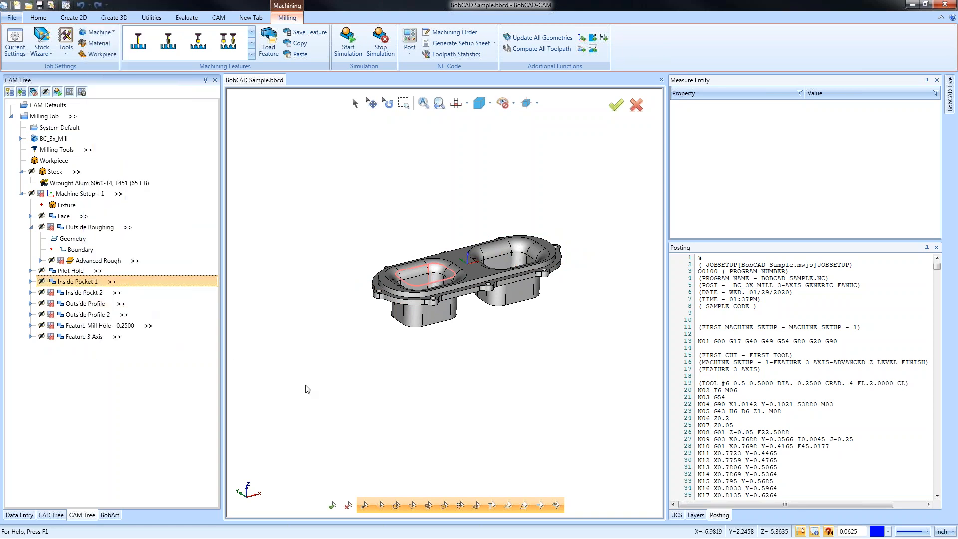
- Start the machining simulation and widen its viewing area on both sides
{"action": "left_click", "coordinate": [349, 42]}
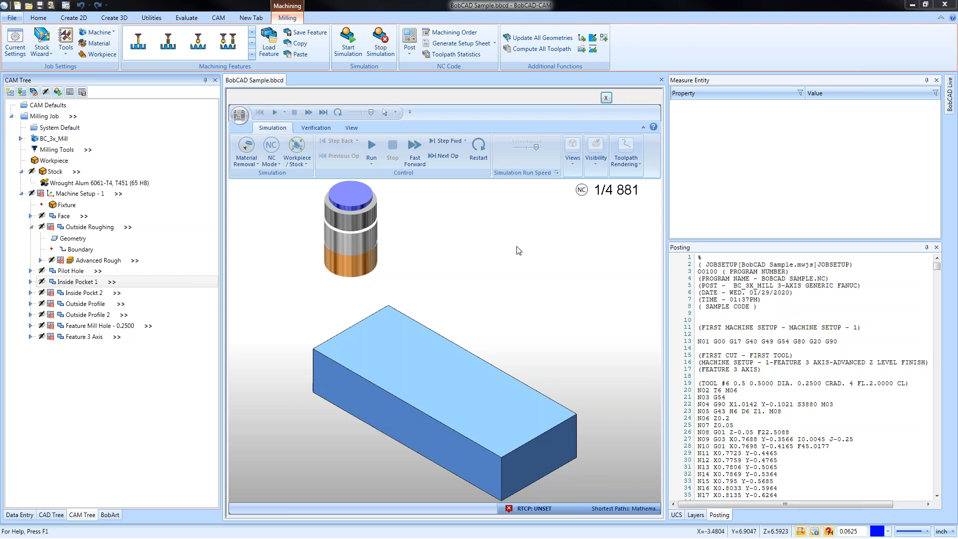
{"action": "left_click_drag", "start_coordinate": [667, 197], "coordinate": [799, 197]}
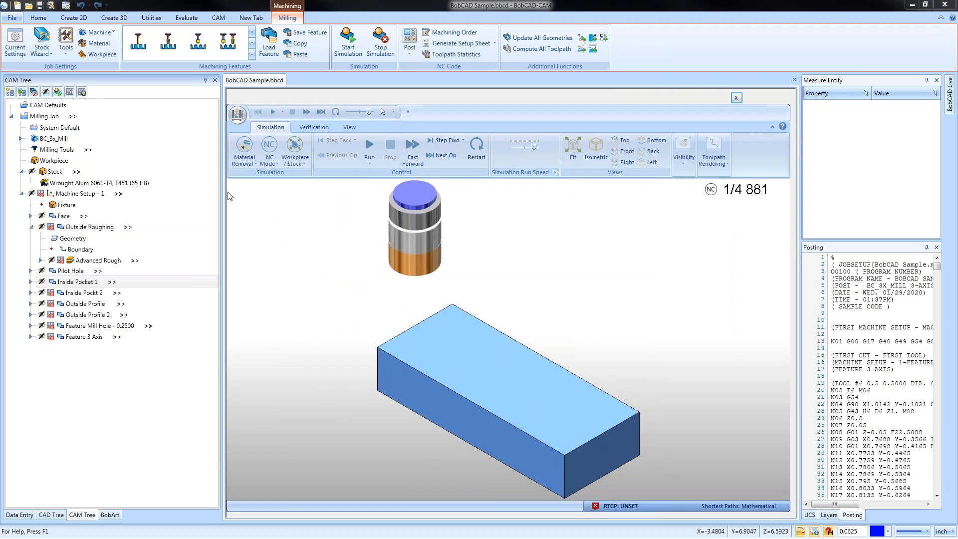
{"action": "left_click_drag", "start_coordinate": [223, 190], "coordinate": [202, 192]}
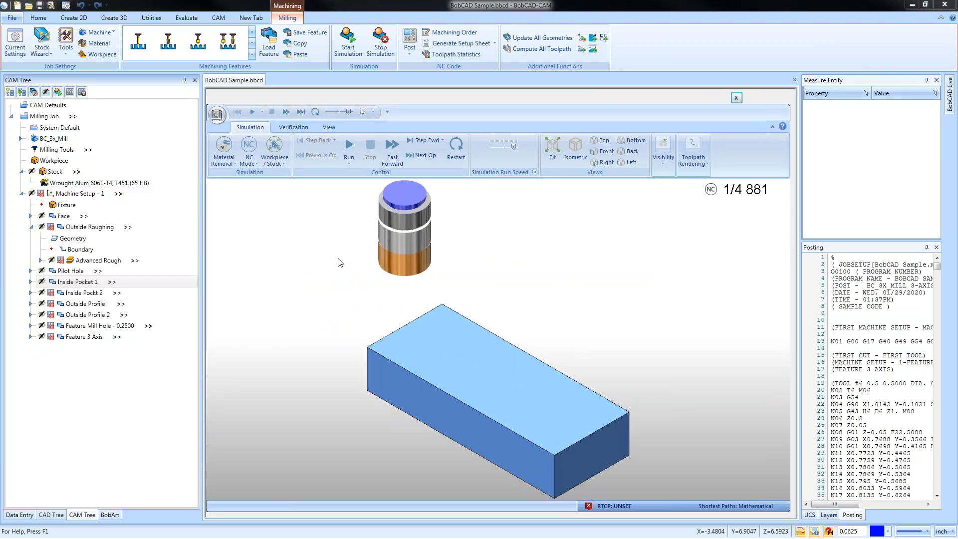
- Show the simulation's Move List beside the model and jump to operation 4, Pocket-ENDMILL ROUGH
{"action": "left_click", "coordinate": [331, 128]}
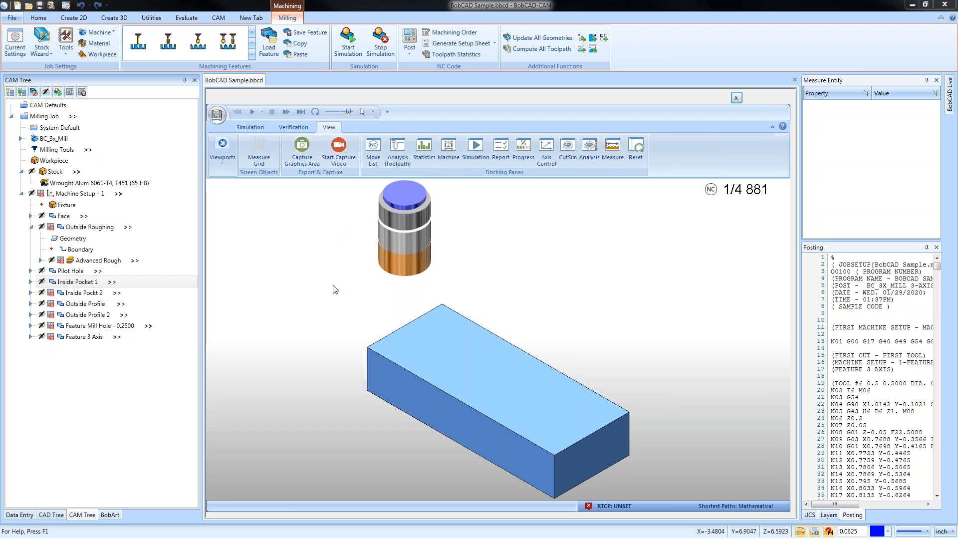
{"action": "left_click", "coordinate": [376, 160]}
{"action": "left_click_drag", "start_coordinate": [519, 267], "coordinate": [634, 309]}
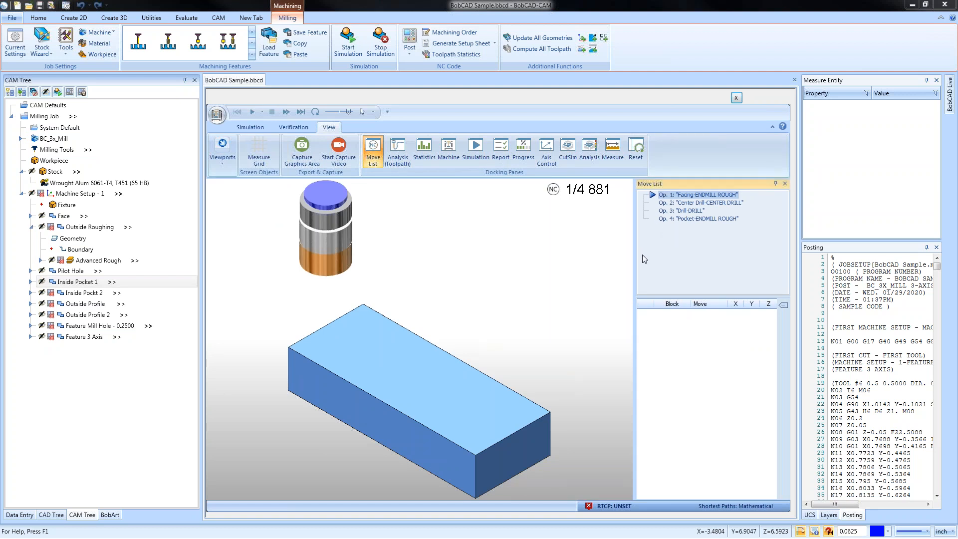
{"action": "left_click", "coordinate": [660, 203]}
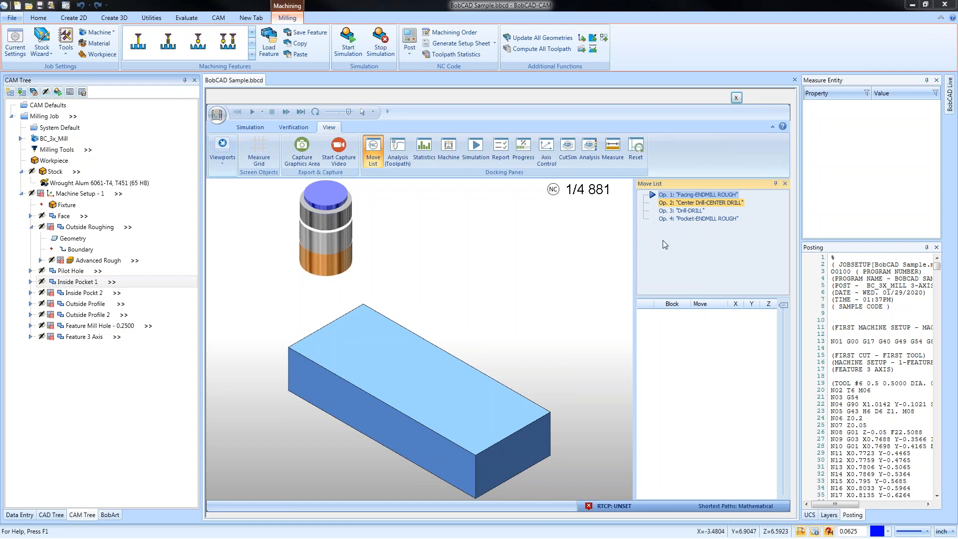
{"action": "double_click", "coordinate": [666, 203]}
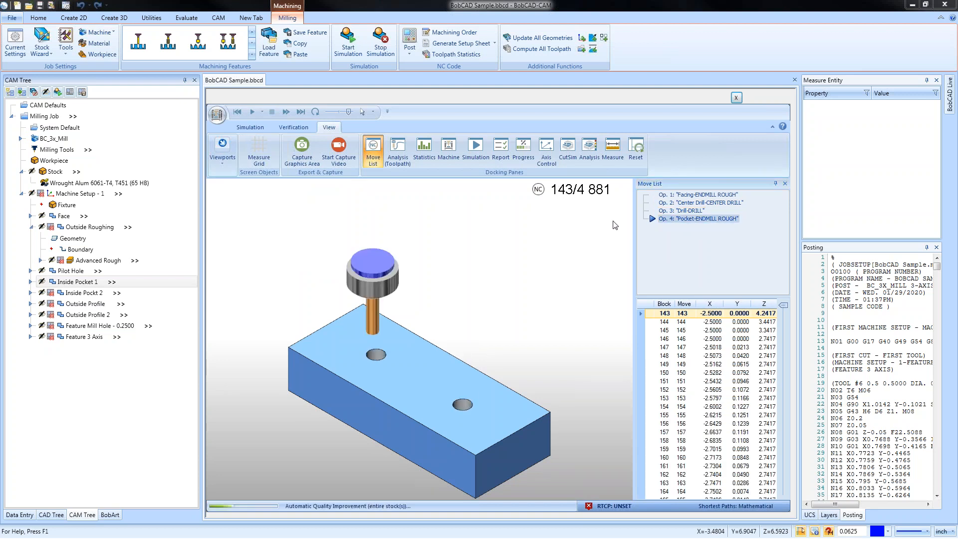
- Toggle the Move List display off and on, finishing with it hidden
{"action": "left_click", "coordinate": [373, 149]}
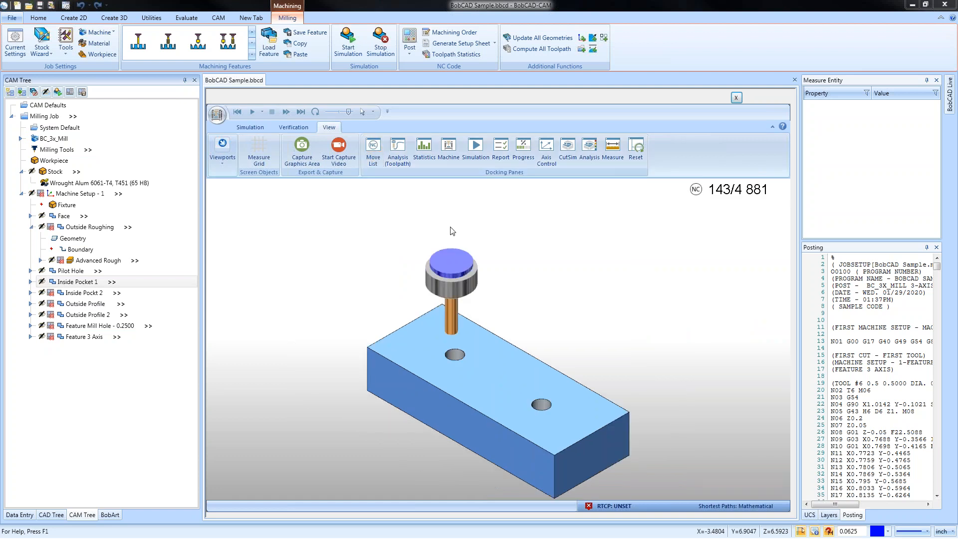
{"action": "left_click", "coordinate": [373, 151]}
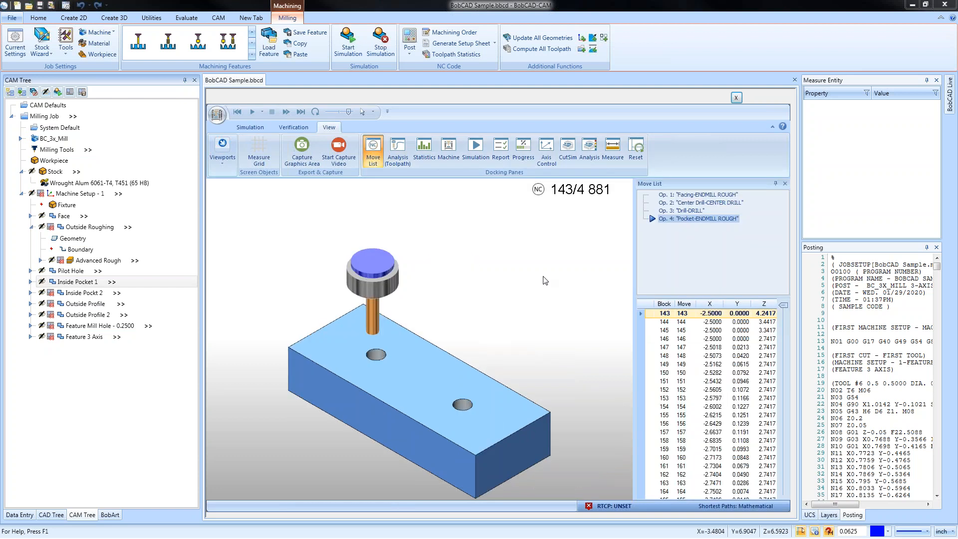
{"action": "left_click", "coordinate": [373, 149]}
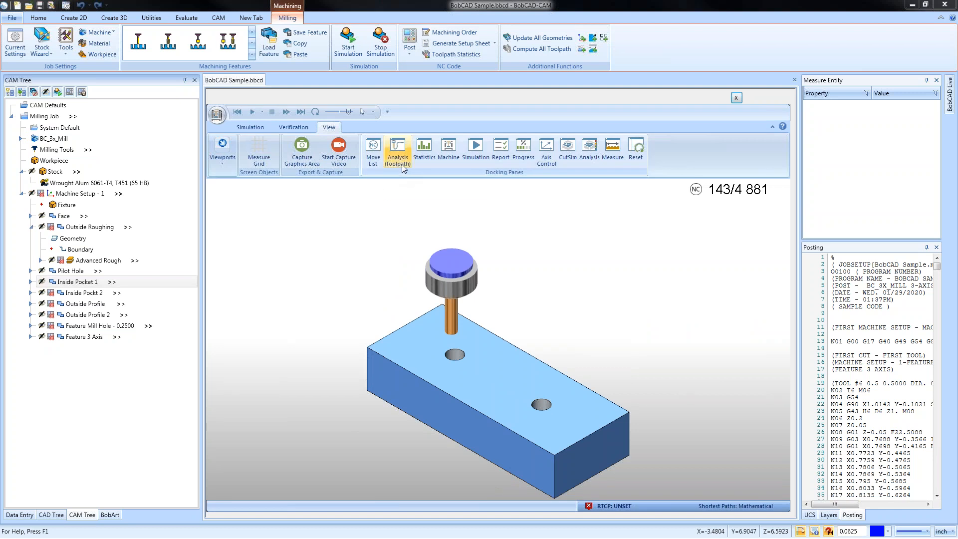
- Show the toolpath Analysis, review its analysis types, and set it to Sequence
{"action": "left_click", "coordinate": [401, 163]}
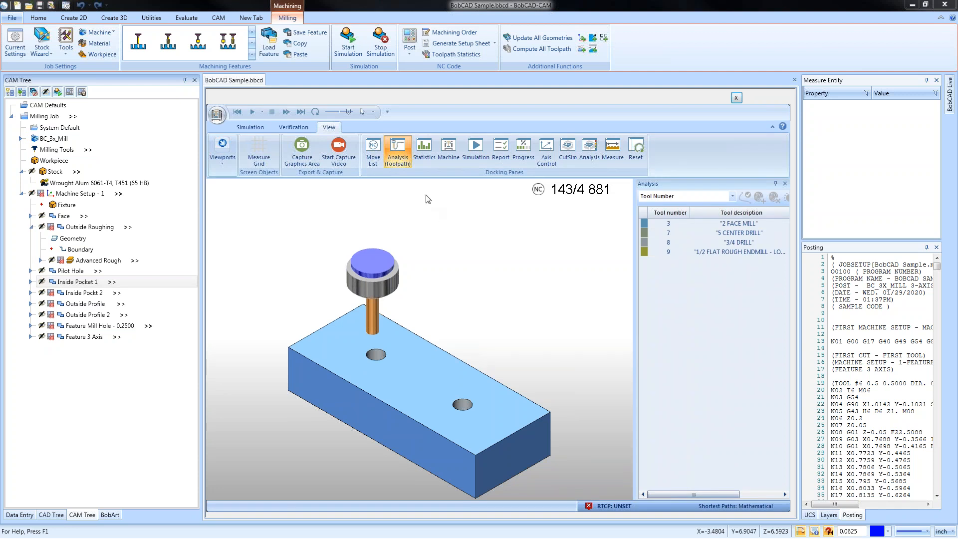
{"action": "left_click", "coordinate": [704, 196]}
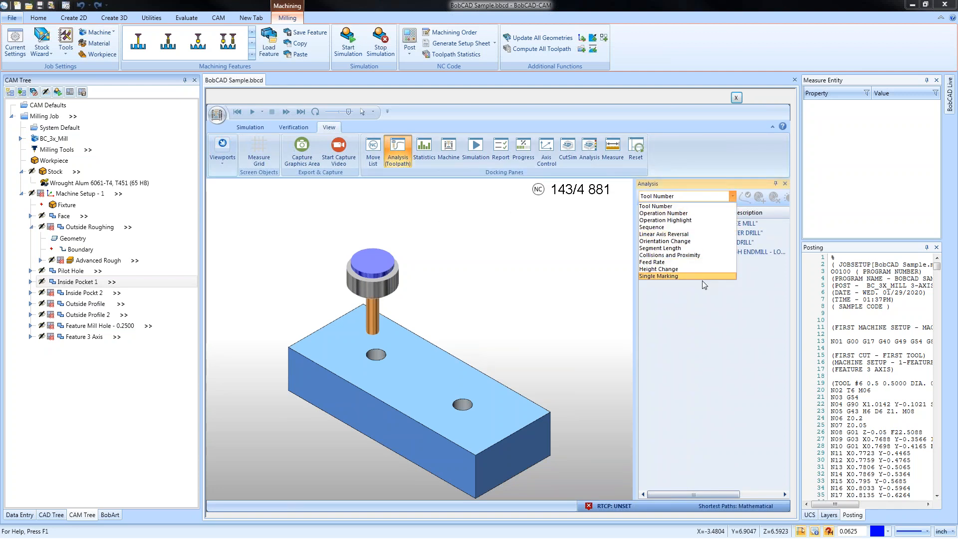
{"action": "left_click", "coordinate": [659, 227]}
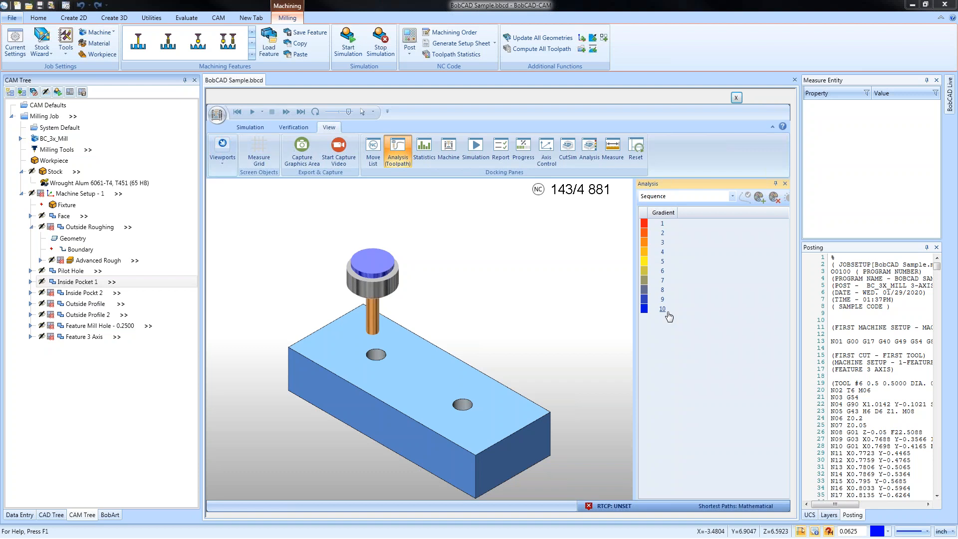
- Set the toolpath Analysis type to Feed Rate, and change it to Height Change
{"action": "left_click", "coordinate": [691, 197]}
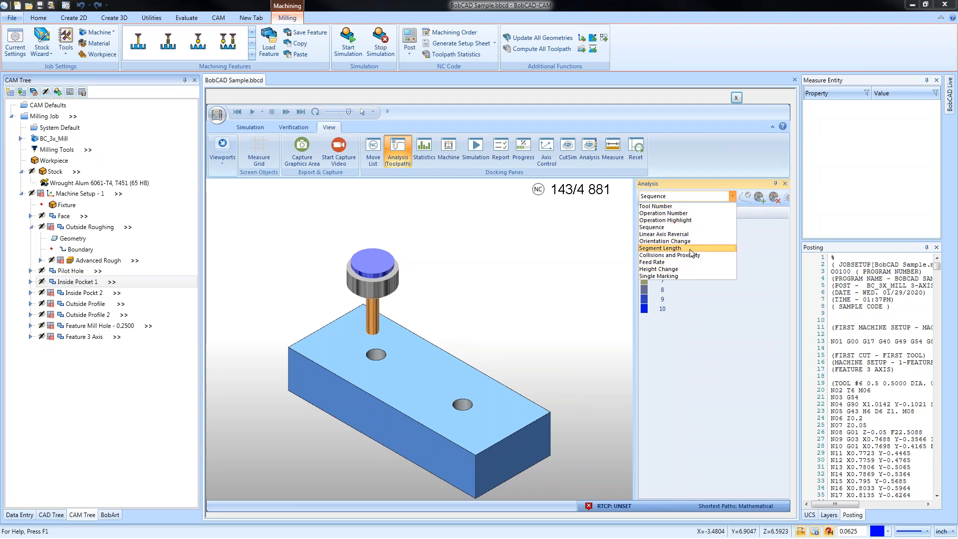
{"action": "left_click", "coordinate": [695, 263]}
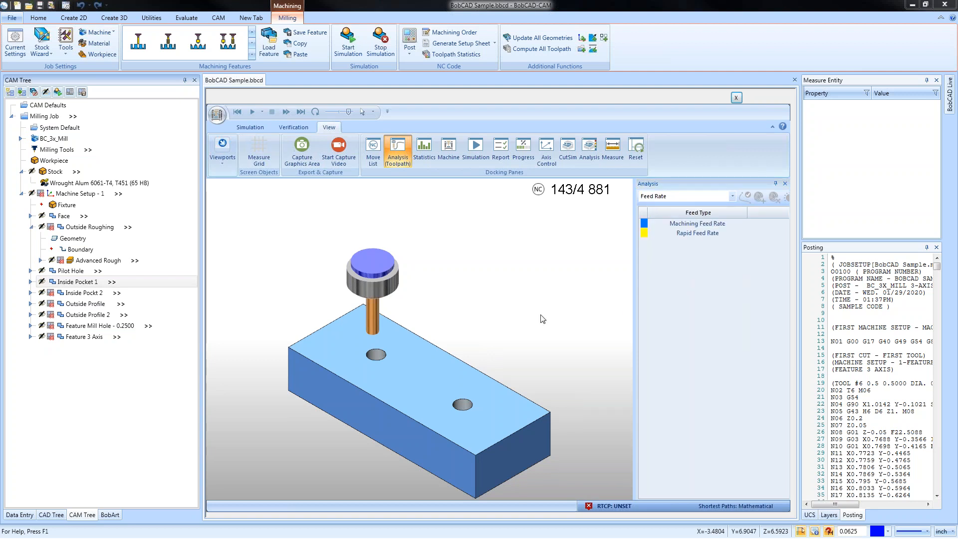
{"action": "left_click", "coordinate": [681, 202]}
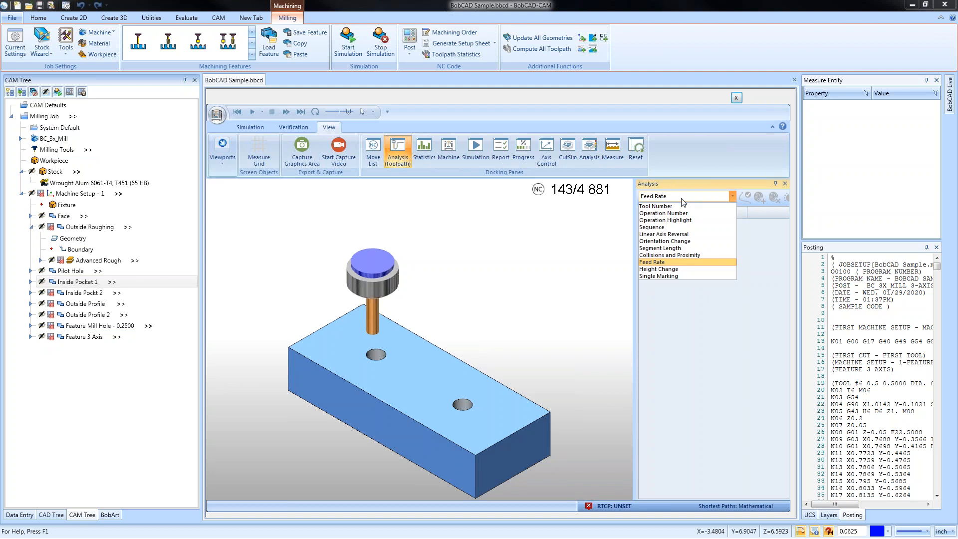
{"action": "left_click", "coordinate": [681, 269]}
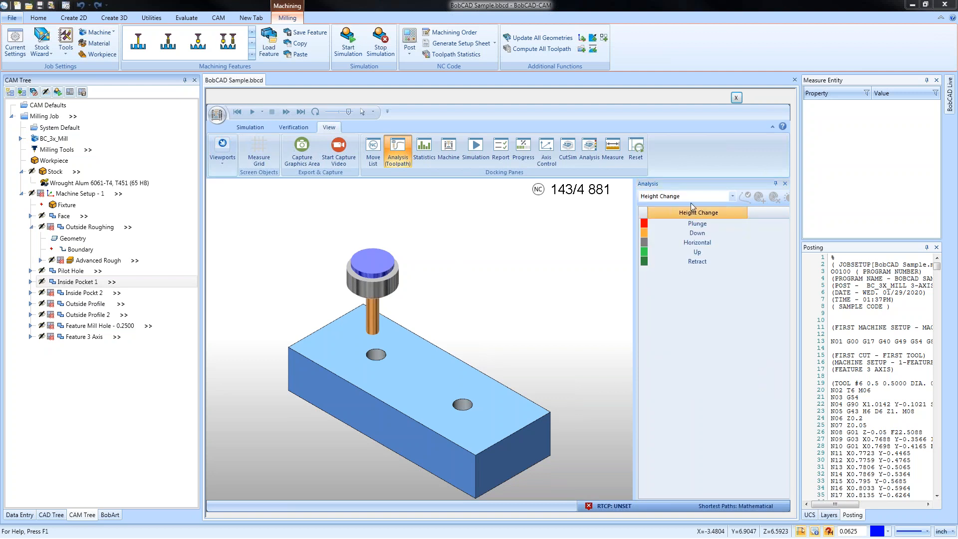
- Hide the stock in the simulation and restart it from the first move
{"action": "left_click", "coordinate": [260, 128]}
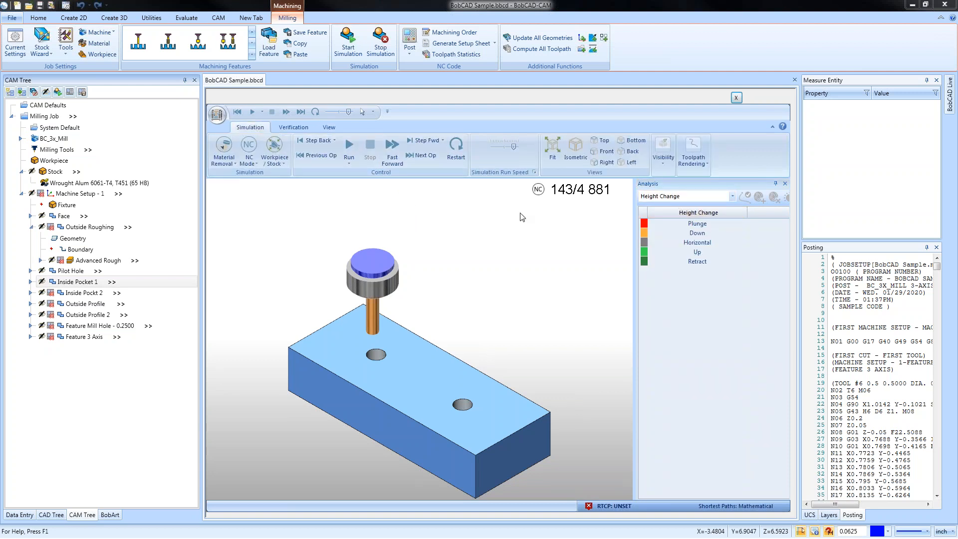
{"action": "left_click", "coordinate": [661, 168]}
{"action": "left_click", "coordinate": [693, 164]}
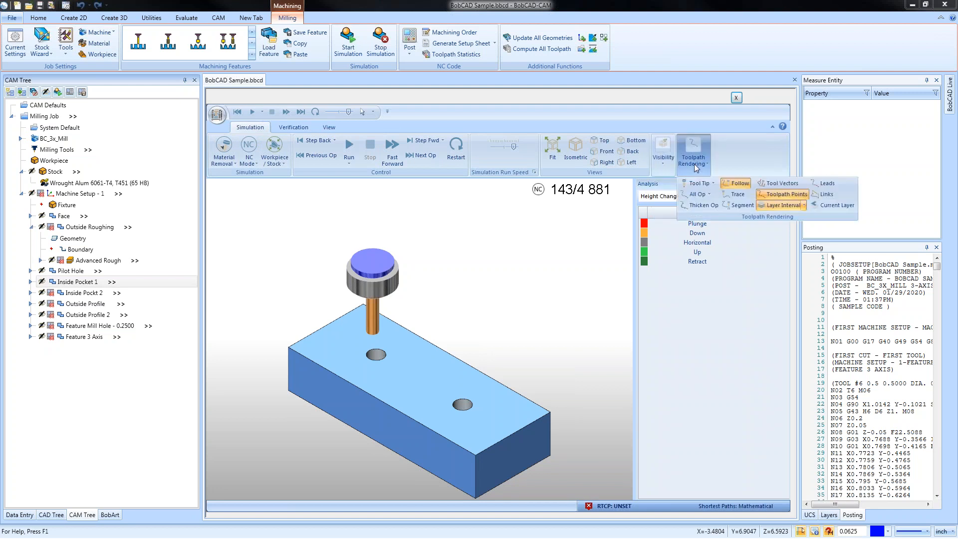
{"action": "left_click", "coordinate": [689, 196]}
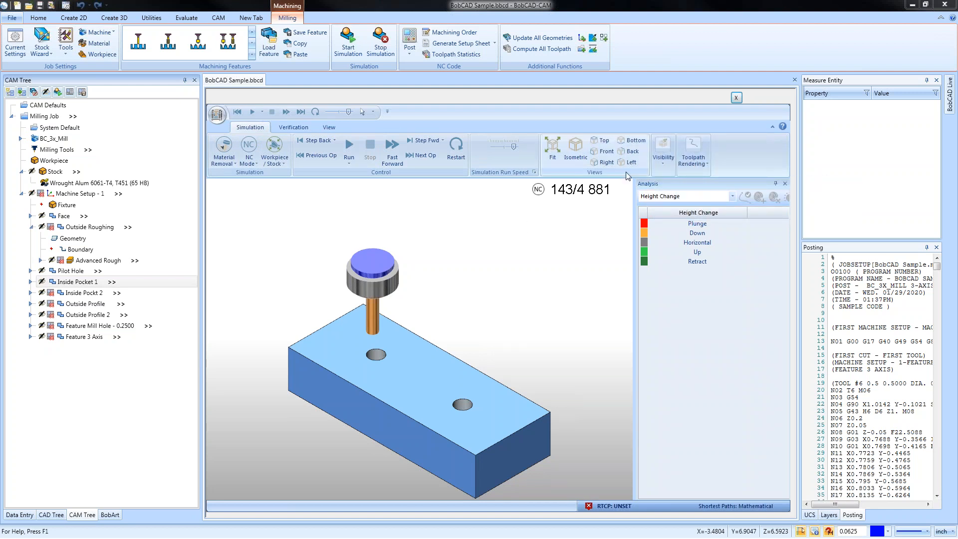
{"action": "left_click", "coordinate": [654, 167]}
{"action": "left_click", "coordinate": [761, 209]}
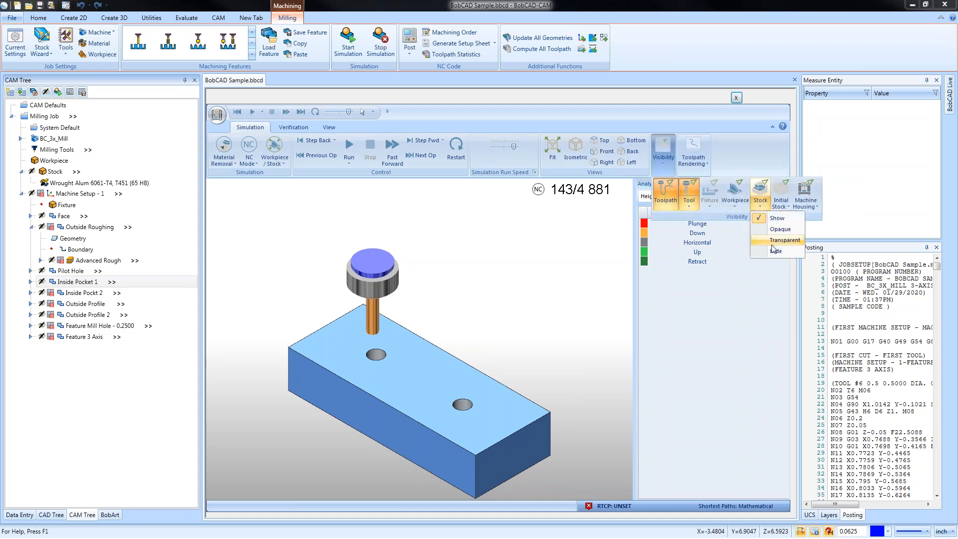
{"action": "left_click", "coordinate": [774, 250]}
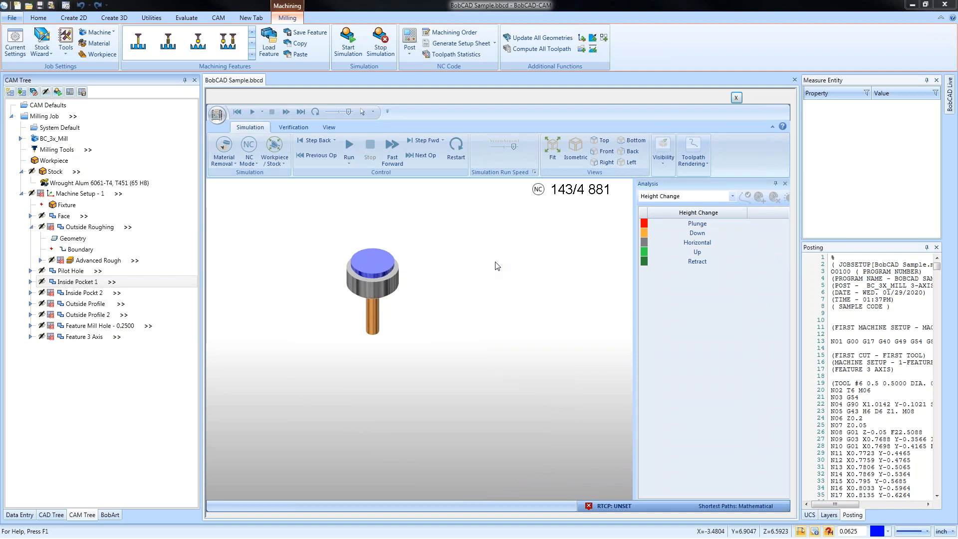
{"action": "left_click", "coordinate": [455, 149]}
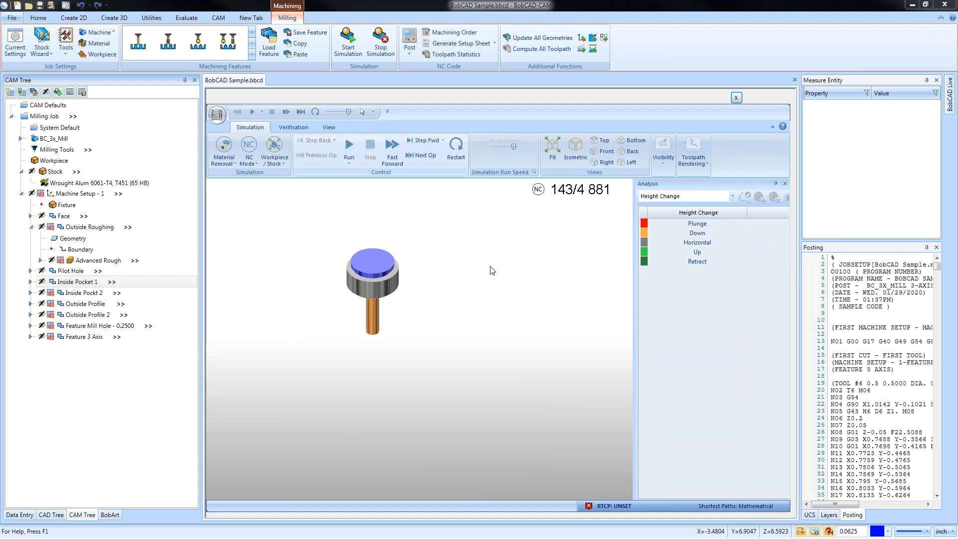
{"action": "left_click", "coordinate": [459, 144]}
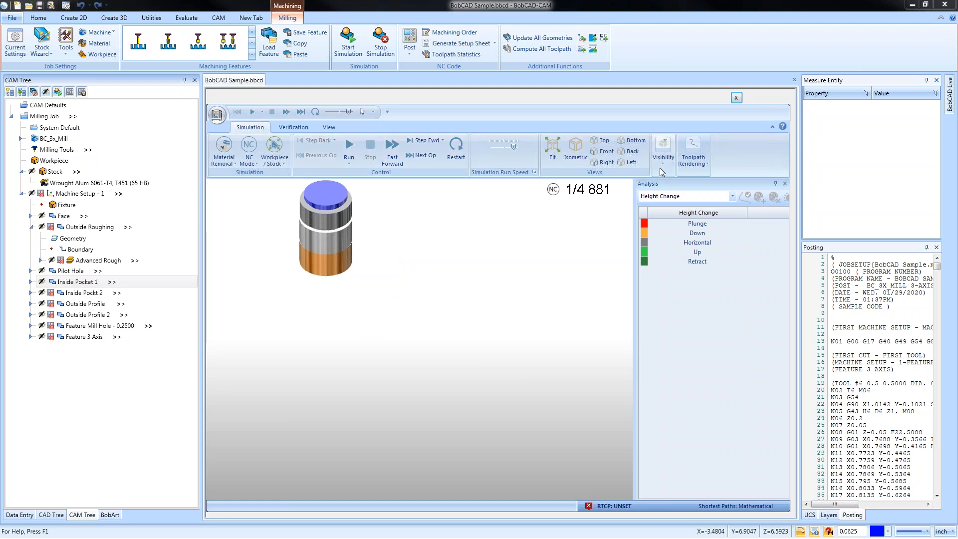
- Set toolpath rendering to All Op with Trace on, and turn off Toolpath Points and Layer Interval
{"action": "left_click", "coordinate": [663, 151]}
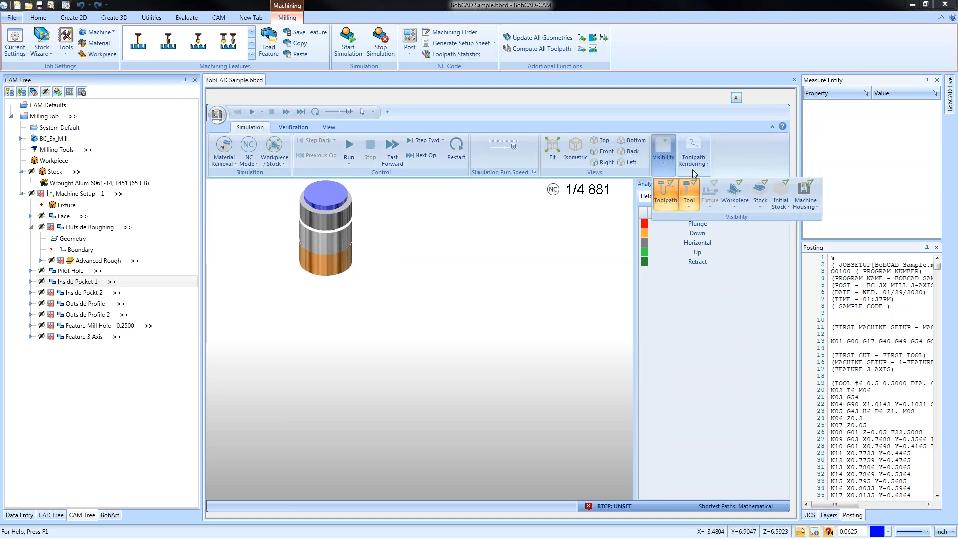
{"action": "left_click", "coordinate": [693, 151]}
{"action": "left_click", "coordinate": [774, 197]}
{"action": "left_click", "coordinate": [708, 160]}
{"action": "left_click", "coordinate": [778, 206]}
{"action": "left_click", "coordinate": [706, 173]}
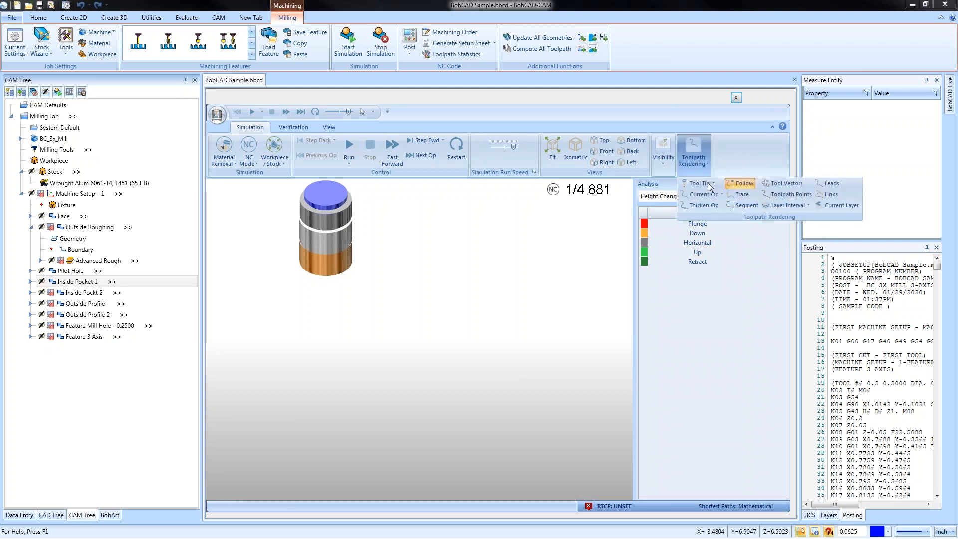
{"action": "left_click", "coordinate": [722, 195]}
{"action": "left_click", "coordinate": [706, 208]}
{"action": "left_click", "coordinate": [693, 149]}
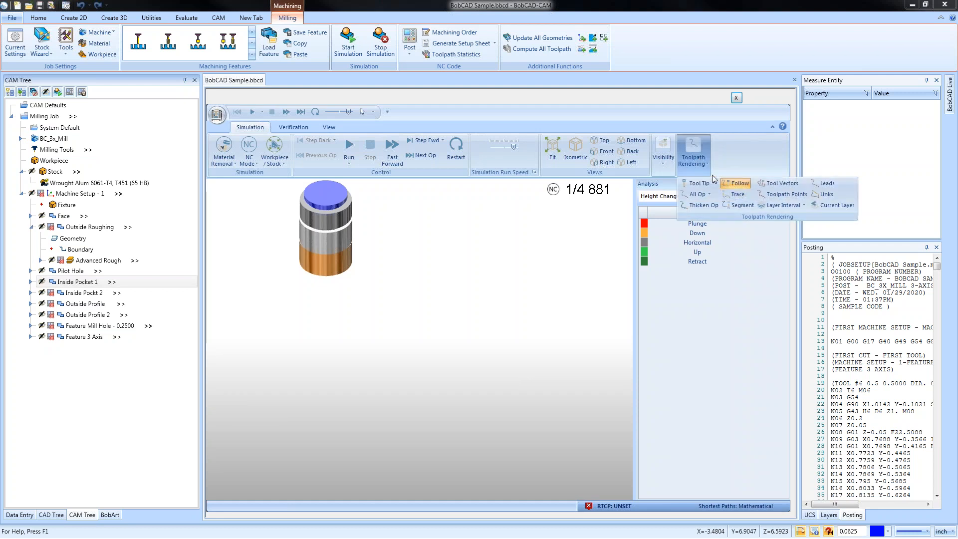
{"action": "left_click", "coordinate": [736, 195]}
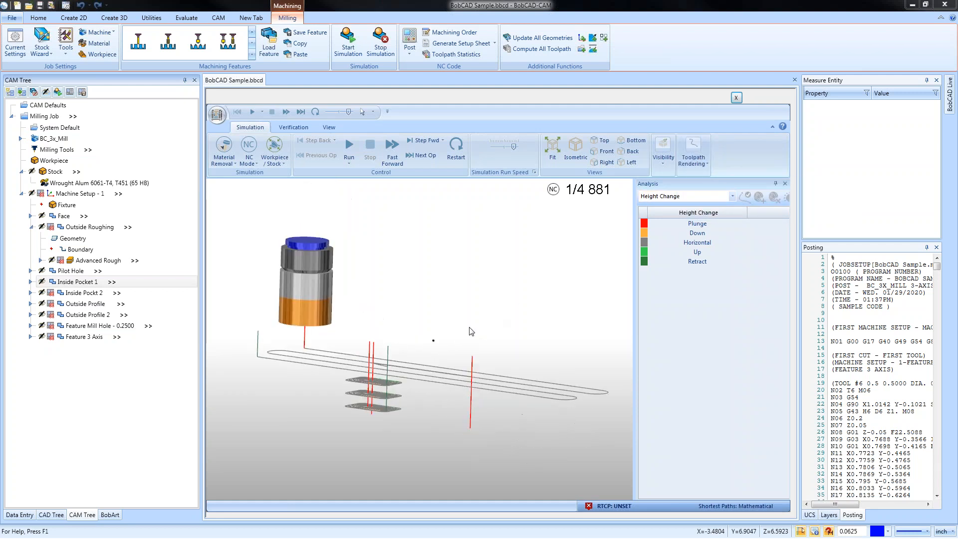
- Color the displayed toolpath by Sequence and examine the gradient across the facing, drilling and pocket passes
{"action": "scroll", "coordinate": [451, 268], "scroll_direction": "down", "scroll_amount": 3}
{"action": "scroll", "coordinate": [418, 363], "scroll_direction": "up", "scroll_amount": 4}
{"action": "mouse_move", "coordinate": [420, 378]}
{"action": "middle_mouse_down"}
{"action": "mouse_move", "coordinate": [424, 366]}
{"action": "mouse_move", "coordinate": [423, 382]}
{"action": "middle_mouse_up"}
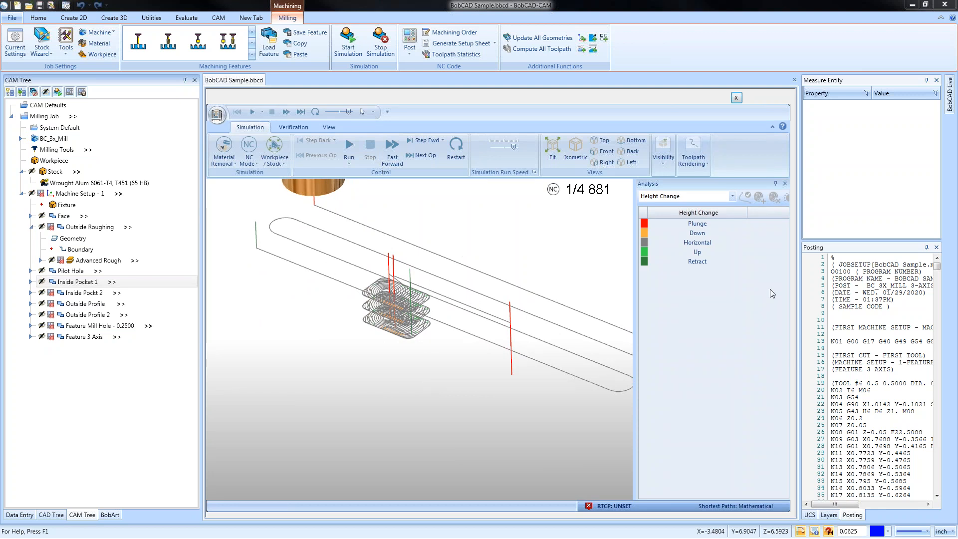
{"action": "left_click", "coordinate": [690, 197]}
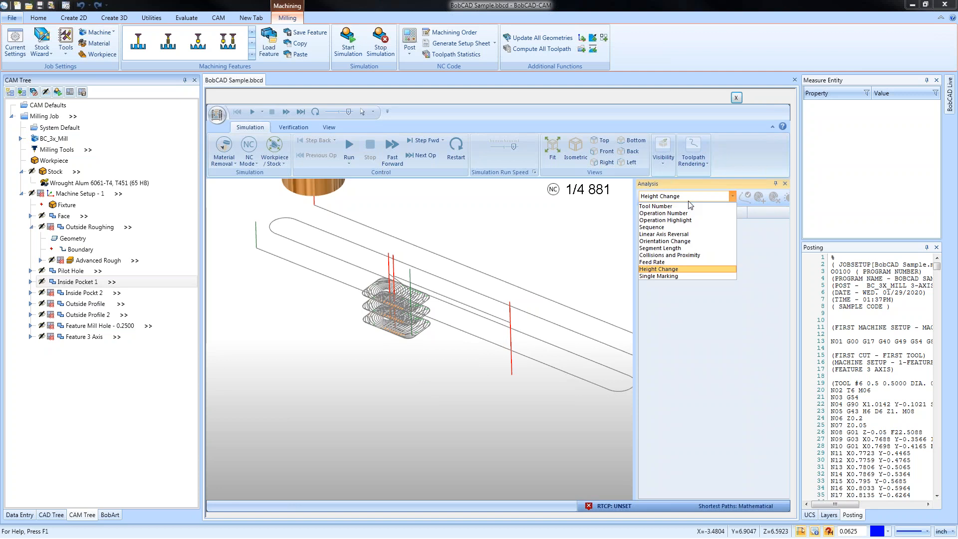
{"action": "left_click", "coordinate": [687, 227]}
{"action": "middle_click_drag", "start_coordinate": [539, 358], "coordinate": [459, 391]}
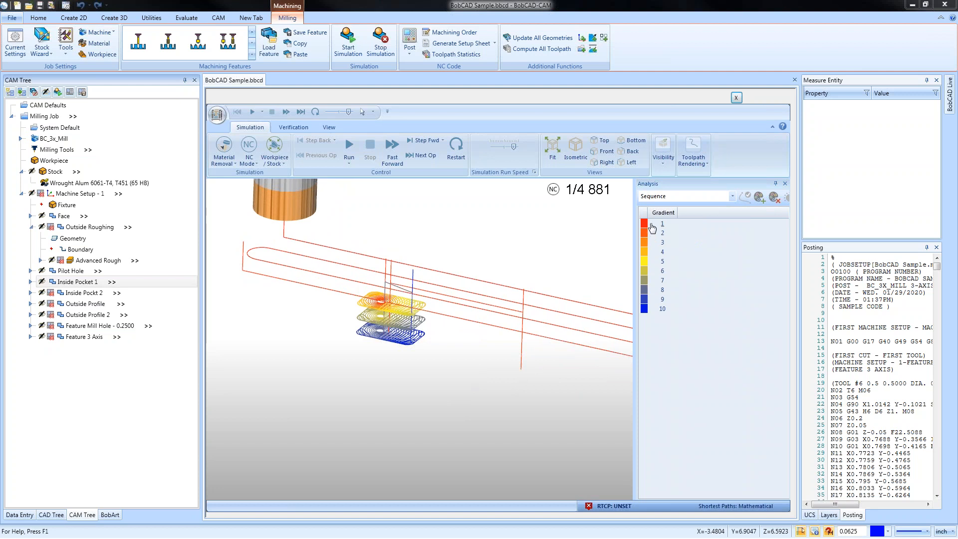
{"action": "middle_click_drag", "start_coordinate": [463, 377], "coordinate": [439, 391]}
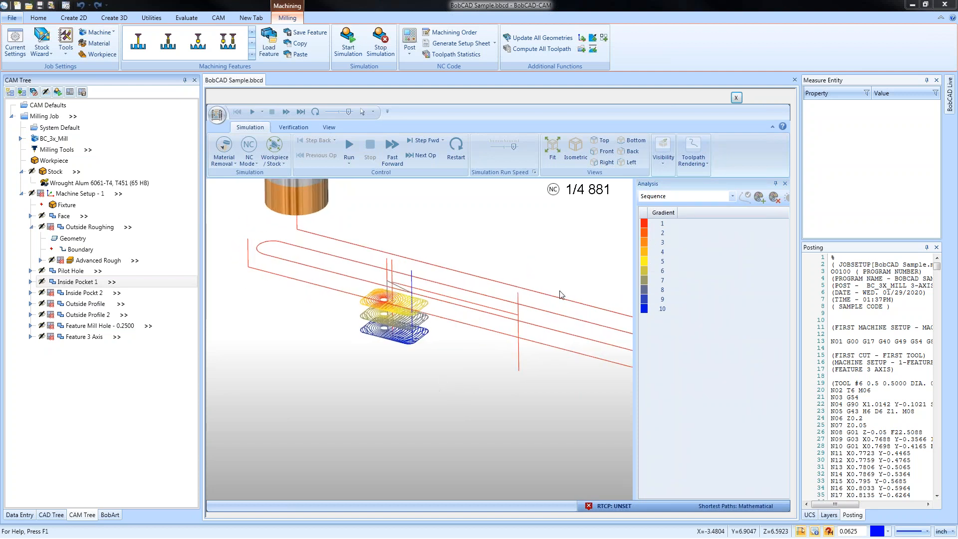
- Compare the toolpath coloring under the Height Change and Single Marking analysis types
{"action": "left_click", "coordinate": [675, 198]}
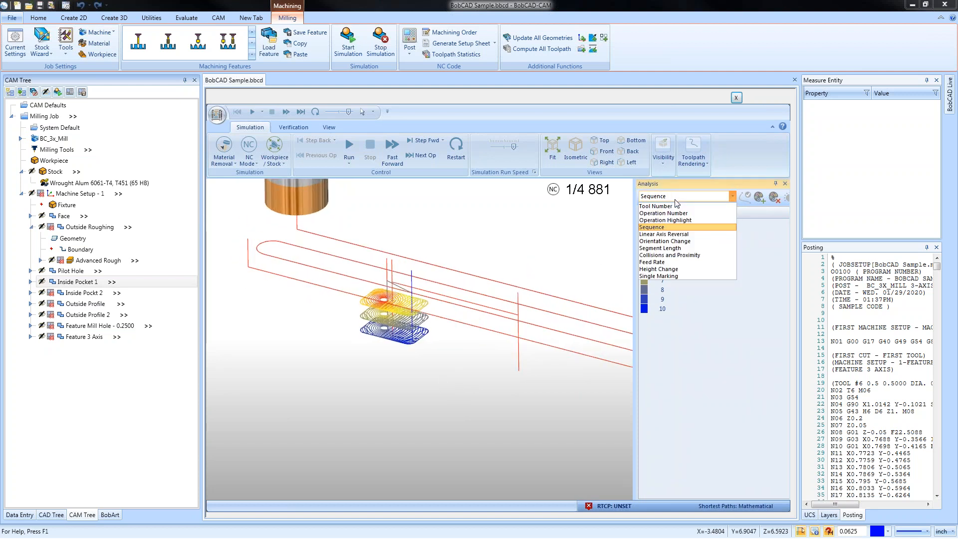
{"action": "left_click", "coordinate": [691, 270]}
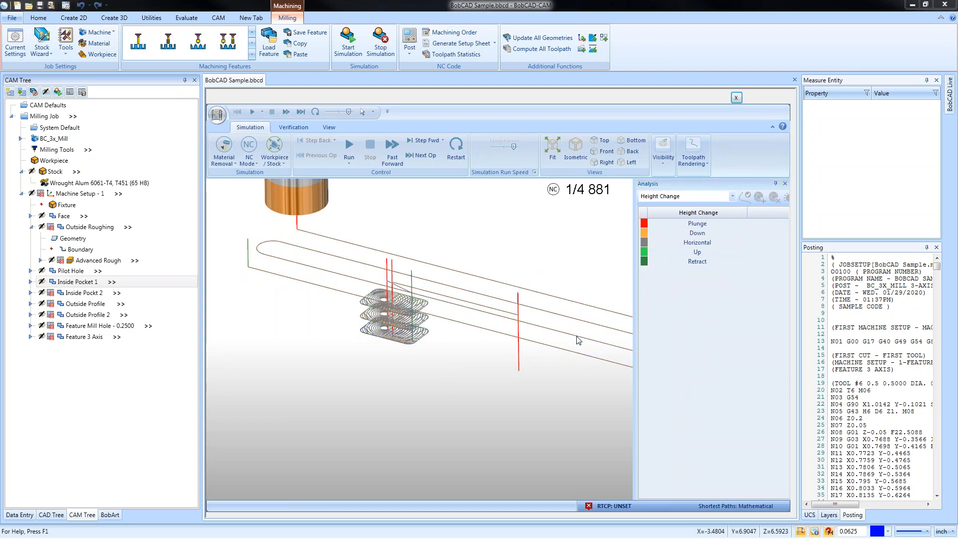
{"action": "left_click", "coordinate": [695, 197]}
{"action": "left_click", "coordinate": [692, 277]}
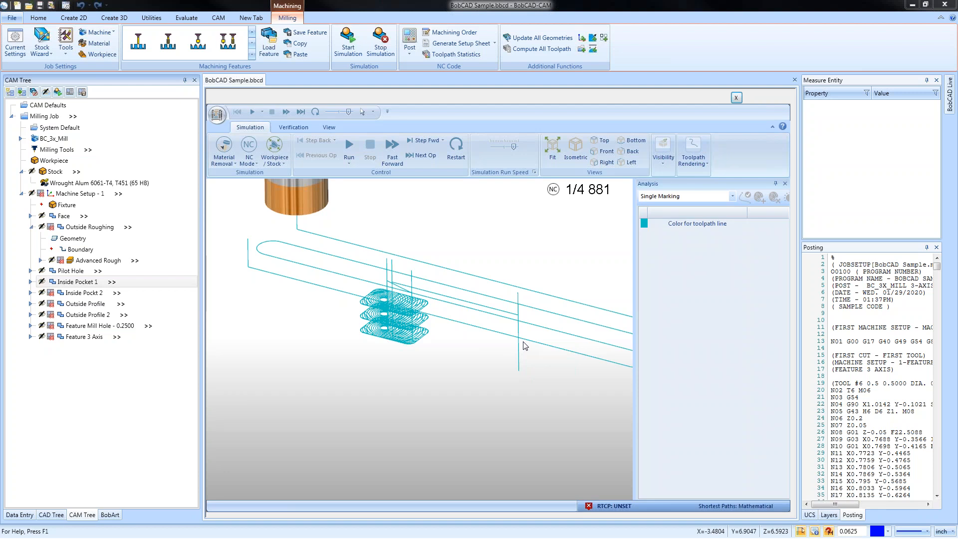
- Set the Analysis type to Tool Number and color the toolpath of tool 9, the 1/2 flat rough endmill, magenta
{"action": "left_click", "coordinate": [694, 198]}
{"action": "left_click", "coordinate": [681, 206]}
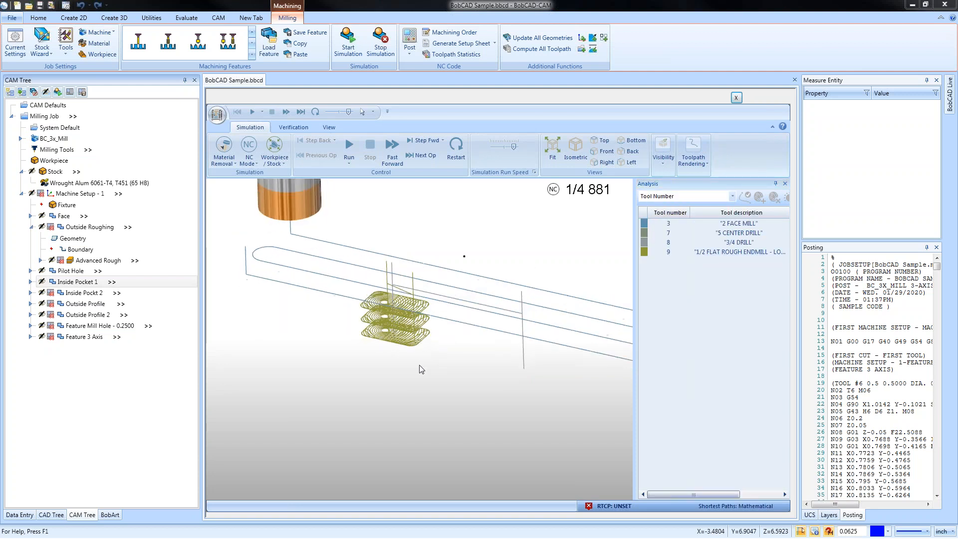
{"action": "left_click", "coordinate": [645, 255]}
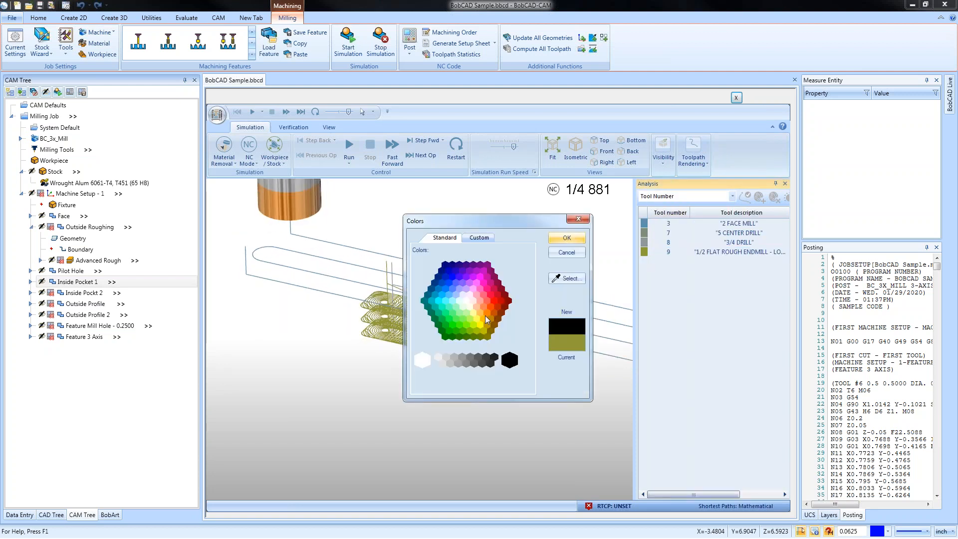
{"action": "left_click", "coordinate": [478, 276]}
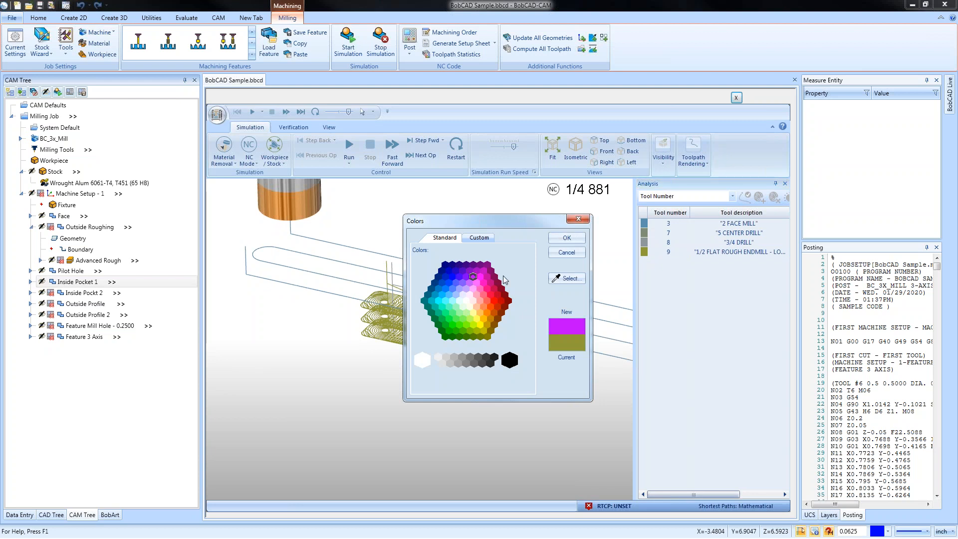
{"action": "left_click", "coordinate": [566, 238]}
{"action": "left_click", "coordinate": [746, 197]}
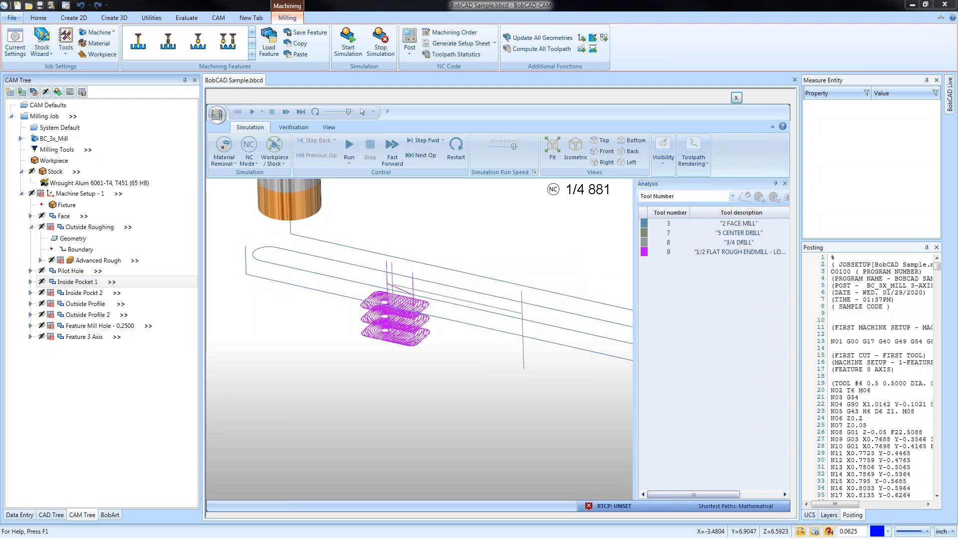
{"action": "middle_click_drag", "start_coordinate": [457, 386], "coordinate": [456, 373]}
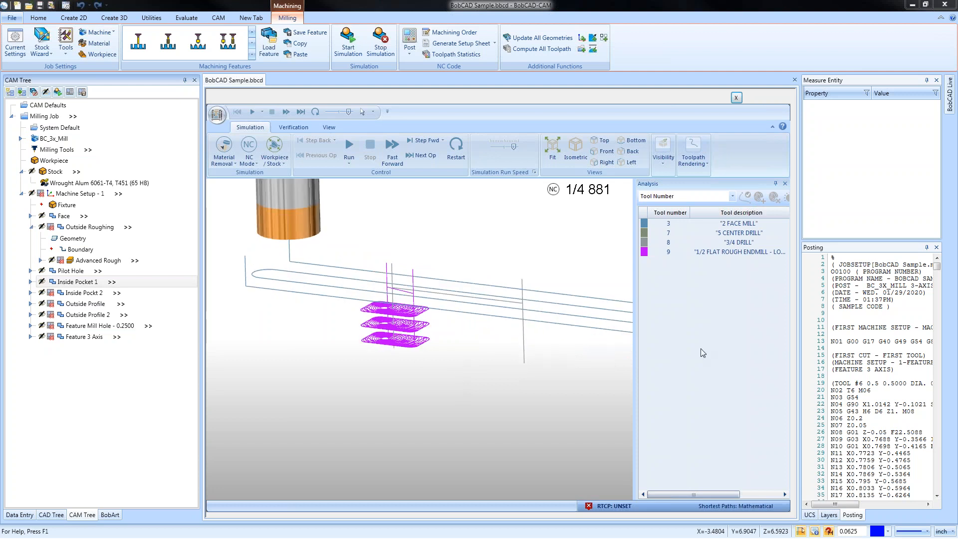
- Return the Analysis type to Height Change and close the Analysis display
{"action": "left_click", "coordinate": [704, 195]}
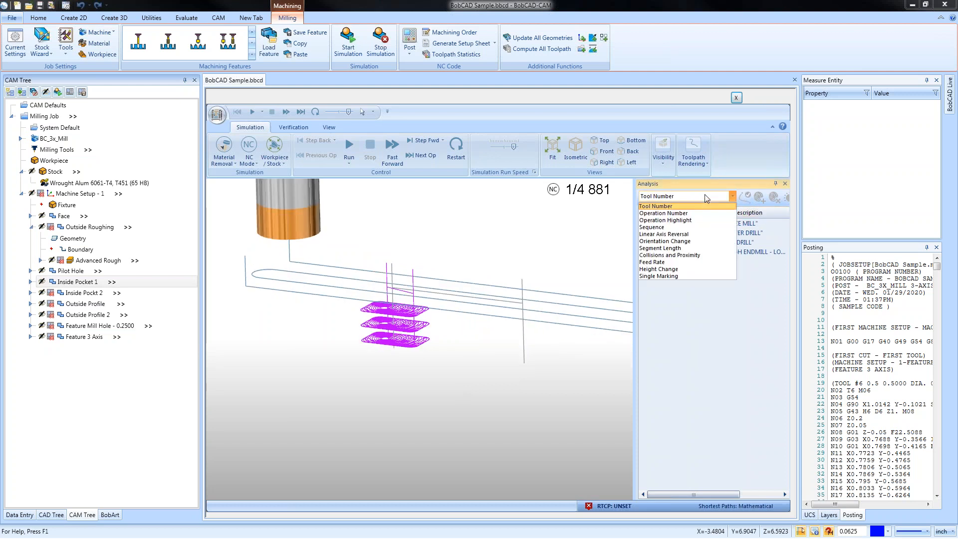
{"action": "left_click", "coordinate": [695, 269]}
{"action": "left_click", "coordinate": [785, 185]}
- Bring the tool and all toolpaths into view and start capturing a video of the graphics area
{"action": "left_click", "coordinate": [329, 126]}
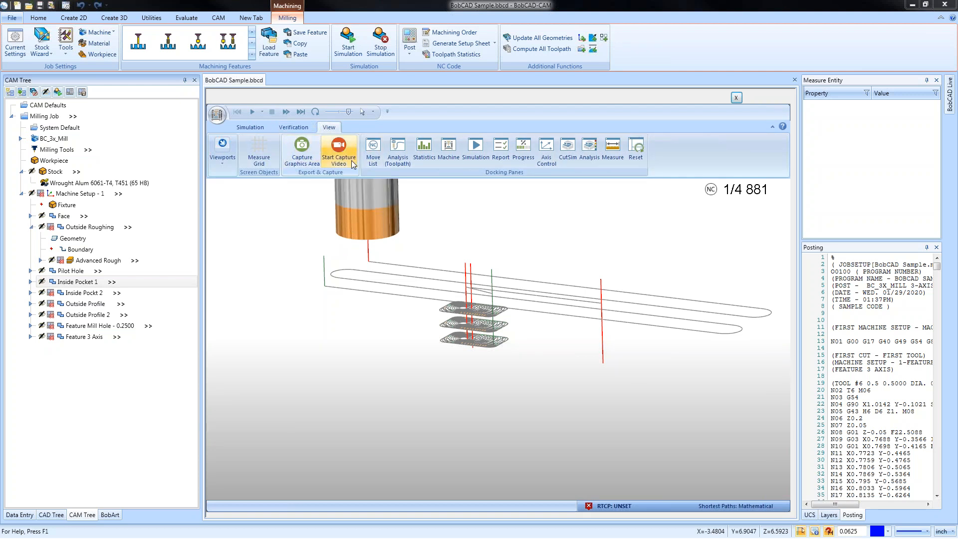
{"action": "mouse_move", "coordinate": [392, 335]}
{"action": "middle_mouse_down"}
{"action": "mouse_move", "coordinate": [419, 341]}
{"action": "mouse_move", "coordinate": [394, 343]}
{"action": "middle_mouse_up"}
{"action": "scroll", "coordinate": [435, 362], "scroll_direction": "down", "scroll_amount": 2}
{"action": "scroll", "coordinate": [436, 362], "scroll_direction": "down", "scroll_amount": 1}
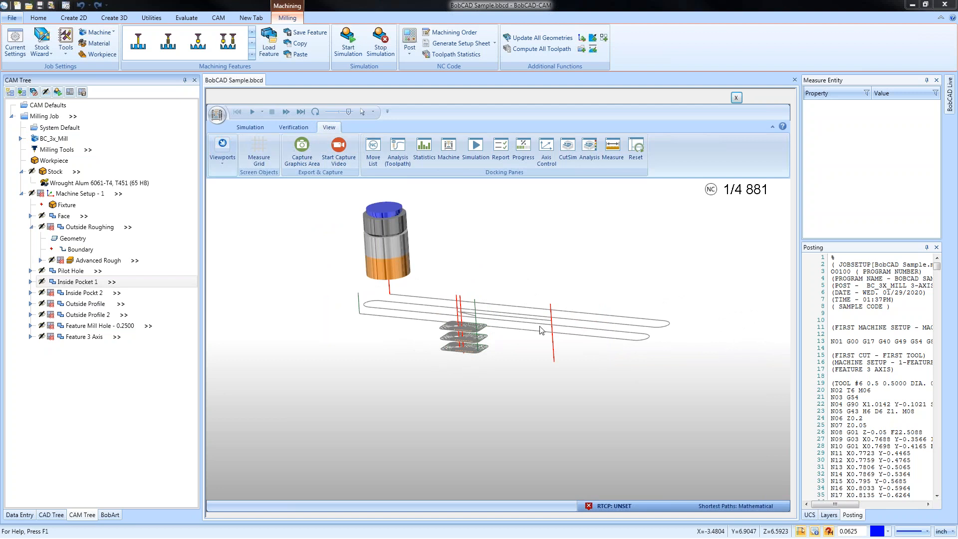
{"action": "middle_click_drag", "start_coordinate": [454, 328], "coordinate": [451, 344]}
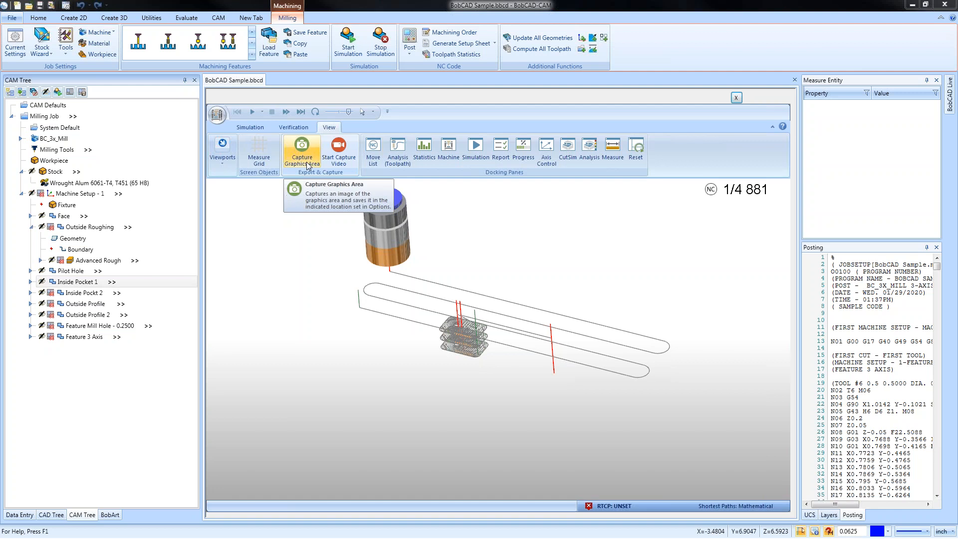
{"action": "left_click", "coordinate": [348, 162]}
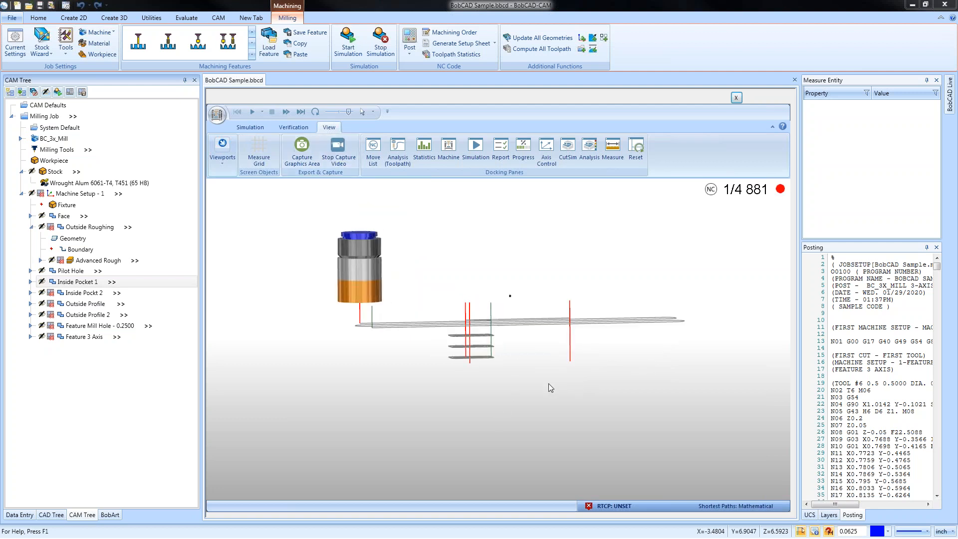
- Run the simulation during the capture, pause it at move 143, and stop the video capture
{"action": "left_click", "coordinate": [249, 128]}
{"action": "left_click", "coordinate": [348, 146]}
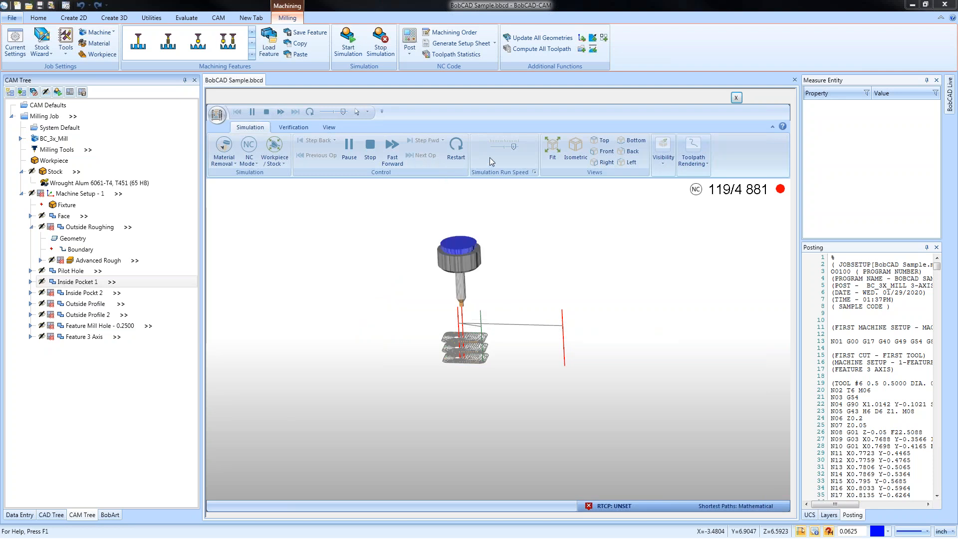
{"action": "left_click", "coordinate": [349, 148]}
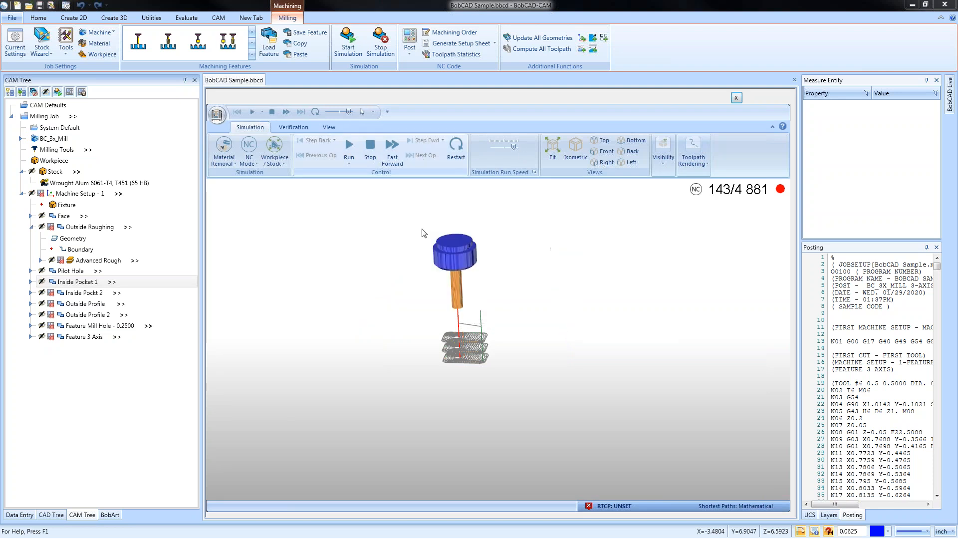
{"action": "left_click", "coordinate": [328, 128]}
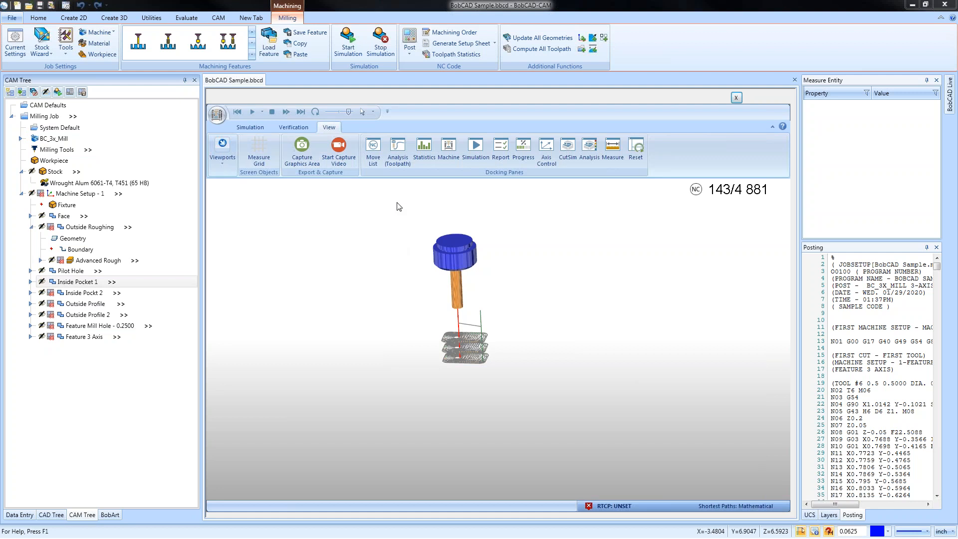
- Examine the Move List and the Height Change toolpath Analysis around the pocket toolpath, closing each display when done
{"action": "left_click", "coordinate": [373, 148]}
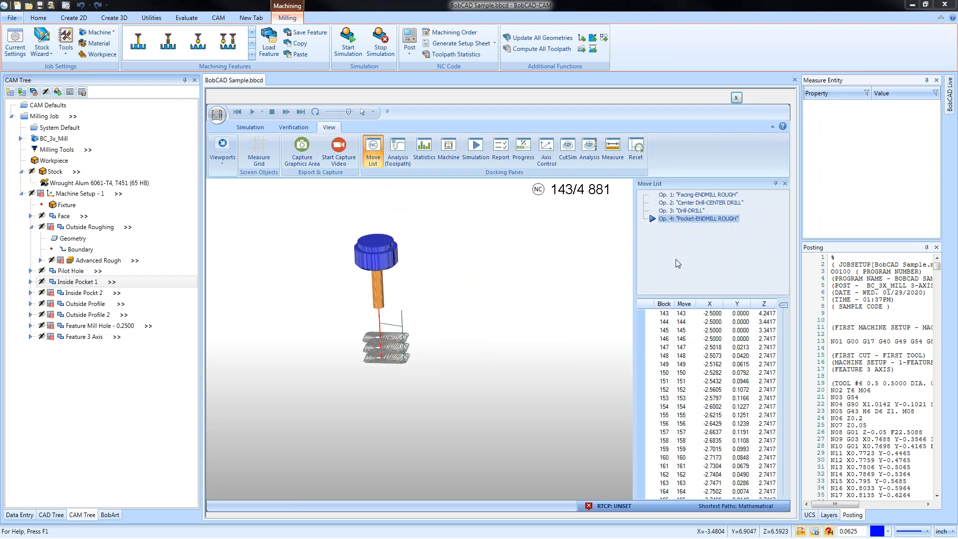
{"action": "left_click", "coordinate": [376, 161]}
{"action": "left_click", "coordinate": [397, 159]}
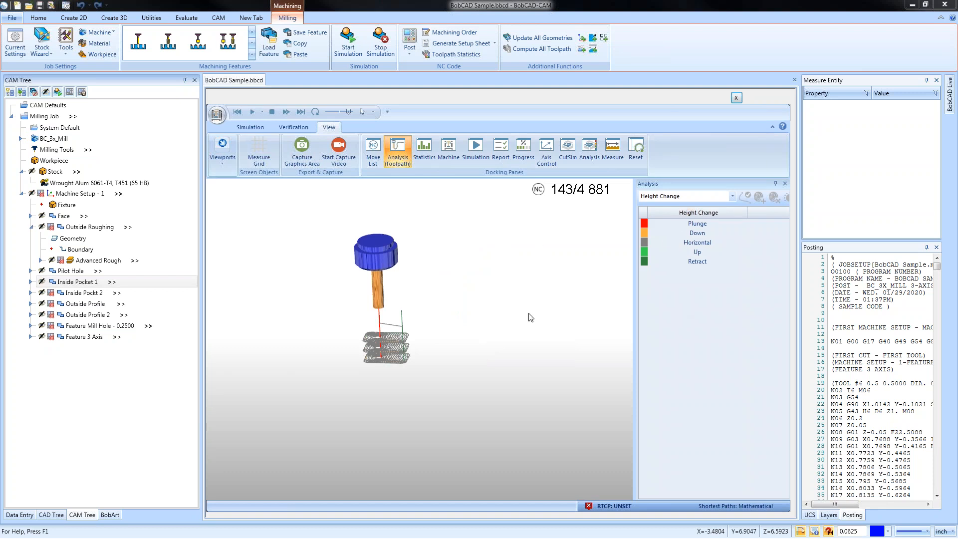
{"action": "middle_click_drag", "start_coordinate": [512, 309], "coordinate": [461, 309]}
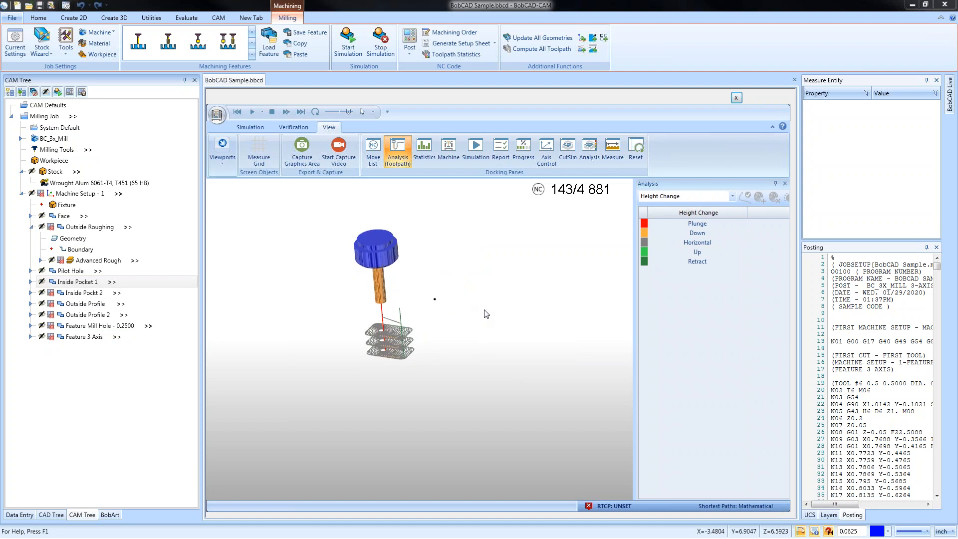
{"action": "scroll", "coordinate": [389, 339], "scroll_direction": "up", "scroll_amount": 5}
{"action": "mouse_move", "coordinate": [409, 372]}
{"action": "middle_mouse_down"}
{"action": "mouse_move", "coordinate": [407, 363]}
{"action": "mouse_move", "coordinate": [409, 375]}
{"action": "middle_mouse_up"}
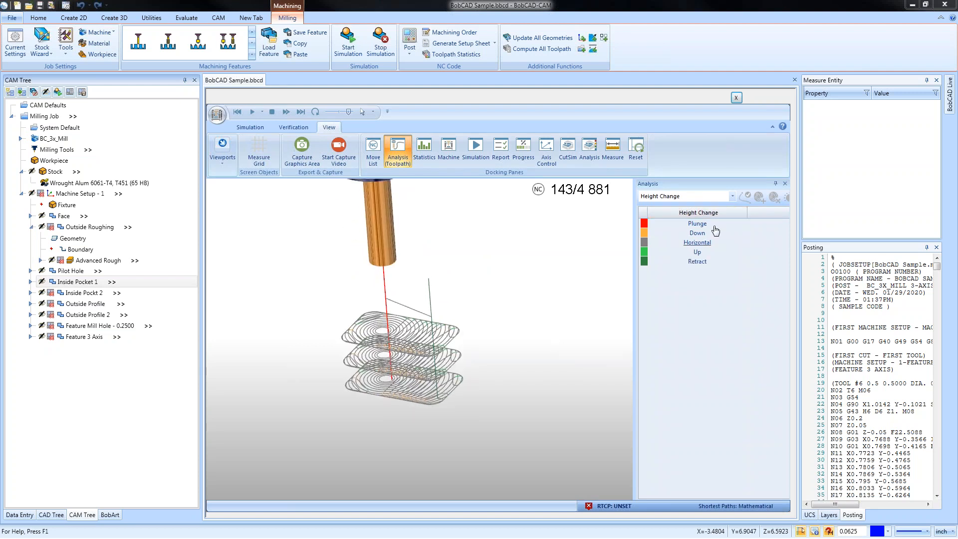
{"action": "left_click", "coordinate": [402, 157]}
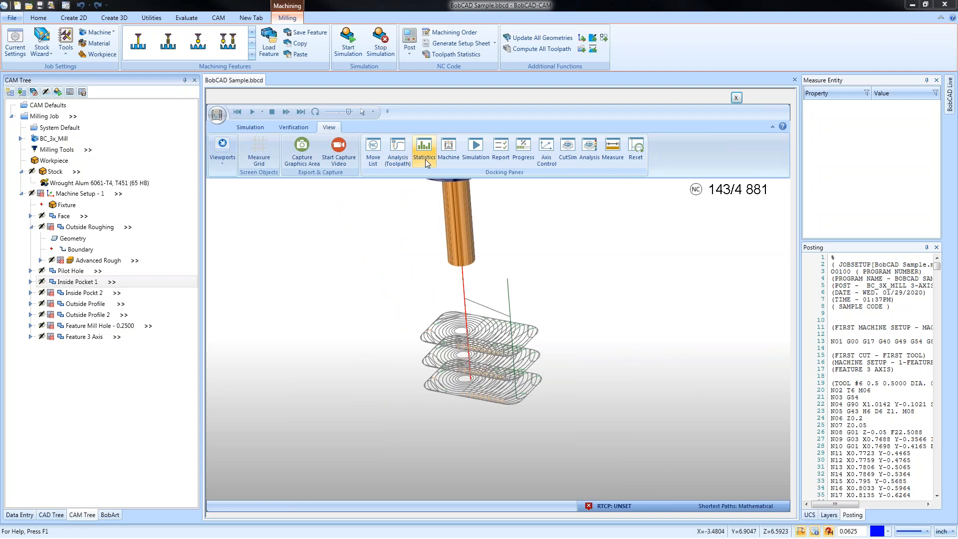
- Open the simulation Statistics, widen the display and read through its Move, Operation and Sequence values
{"action": "left_click", "coordinate": [425, 159]}
{"action": "left_click_drag", "start_coordinate": [785, 218], "coordinate": [787, 322]}
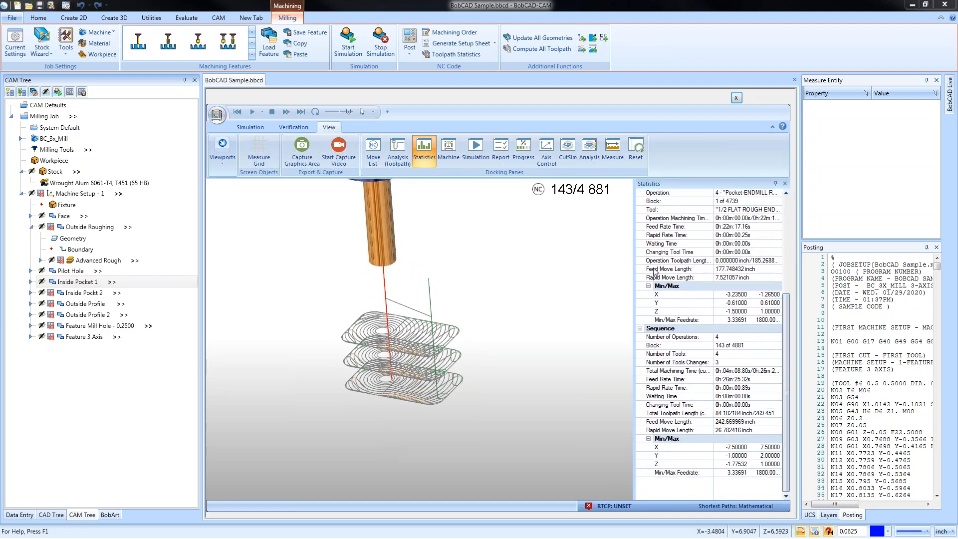
{"action": "left_click_drag", "start_coordinate": [635, 249], "coordinate": [574, 249]}
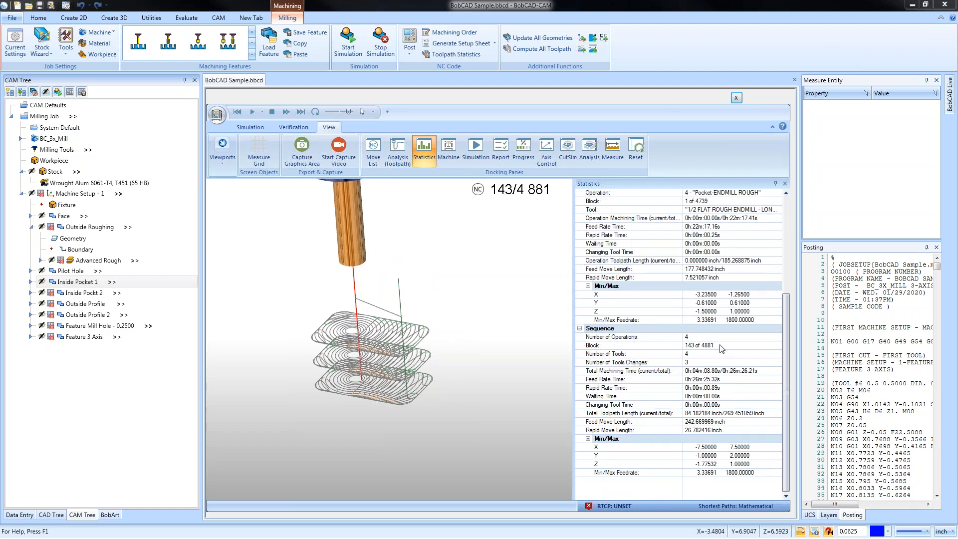
{"action": "left_click_drag", "start_coordinate": [786, 330], "coordinate": [785, 198]}
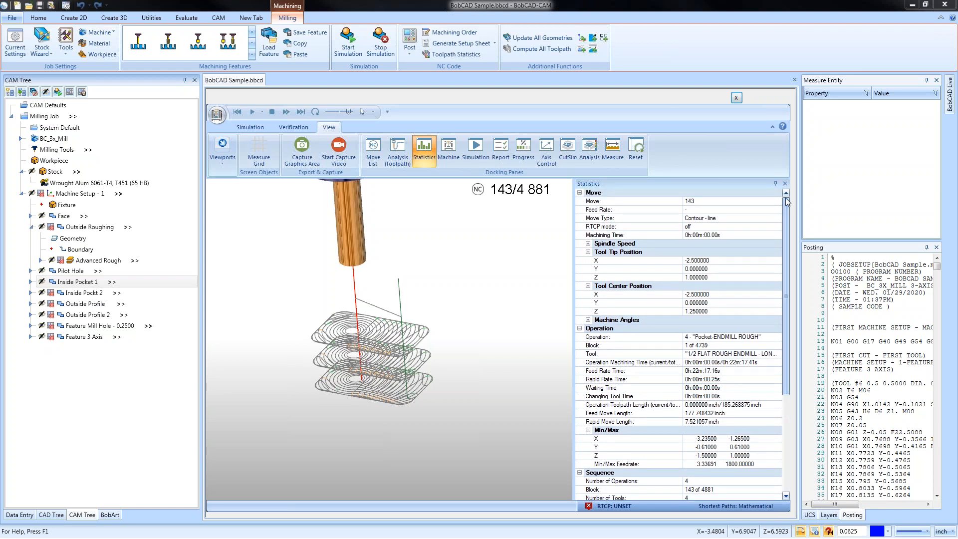
- Collapse the Move, Operation and Sequence groups and close the Statistics display
{"action": "left_click", "coordinate": [579, 193]}
{"action": "left_click", "coordinate": [579, 201]}
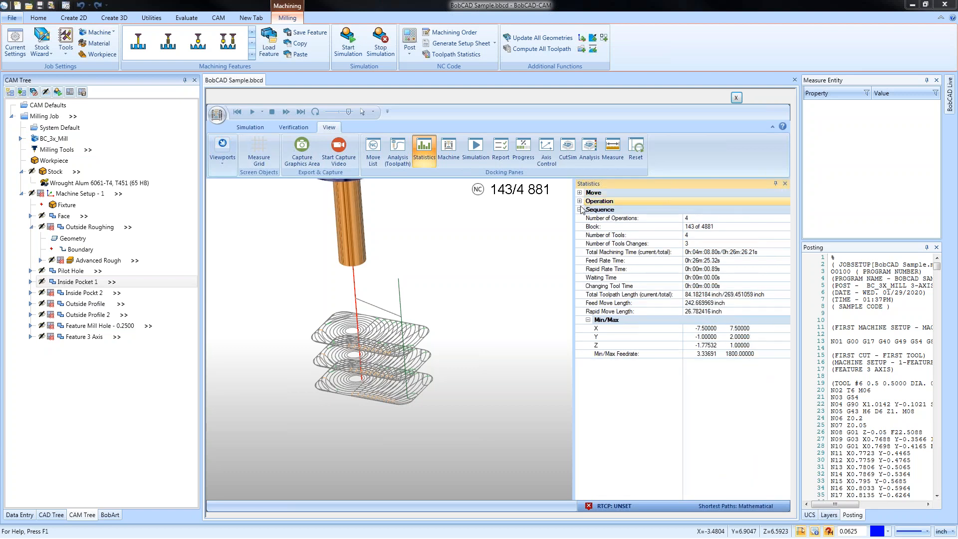
{"action": "left_click", "coordinate": [580, 209]}
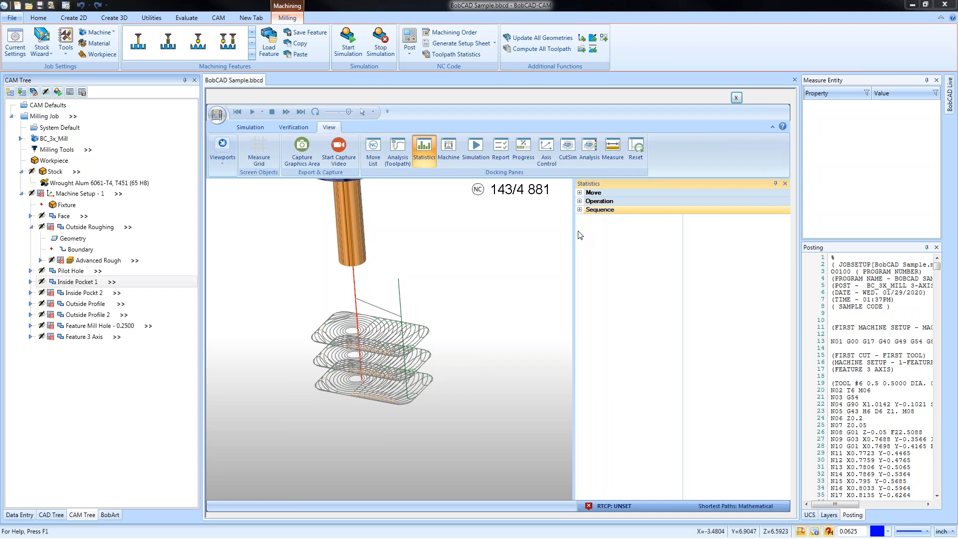
{"action": "left_click", "coordinate": [424, 149]}
- Open the machine definition tree and switch the simulation display from Workpiece/Stock to Machine
{"action": "left_click", "coordinate": [448, 150]}
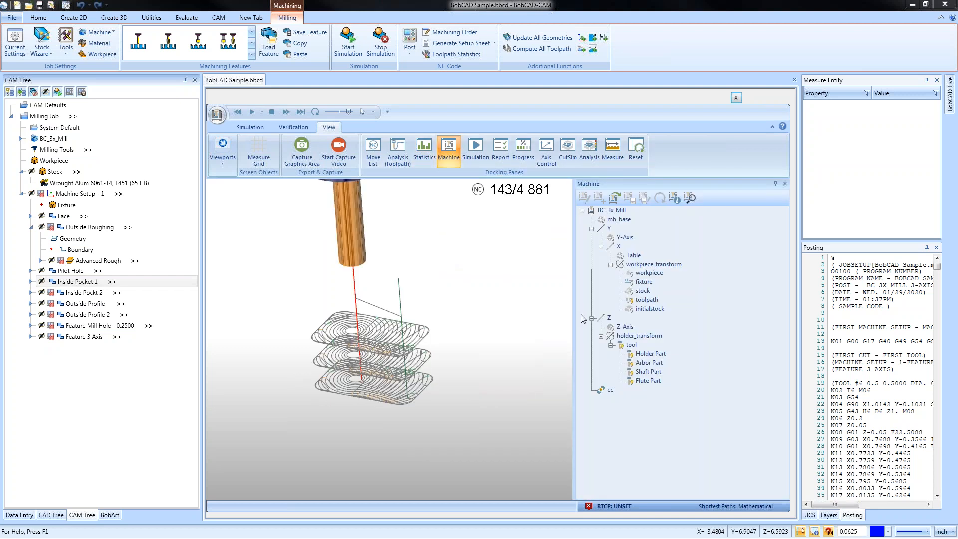
{"action": "scroll", "coordinate": [538, 312], "scroll_direction": "down", "scroll_amount": 2}
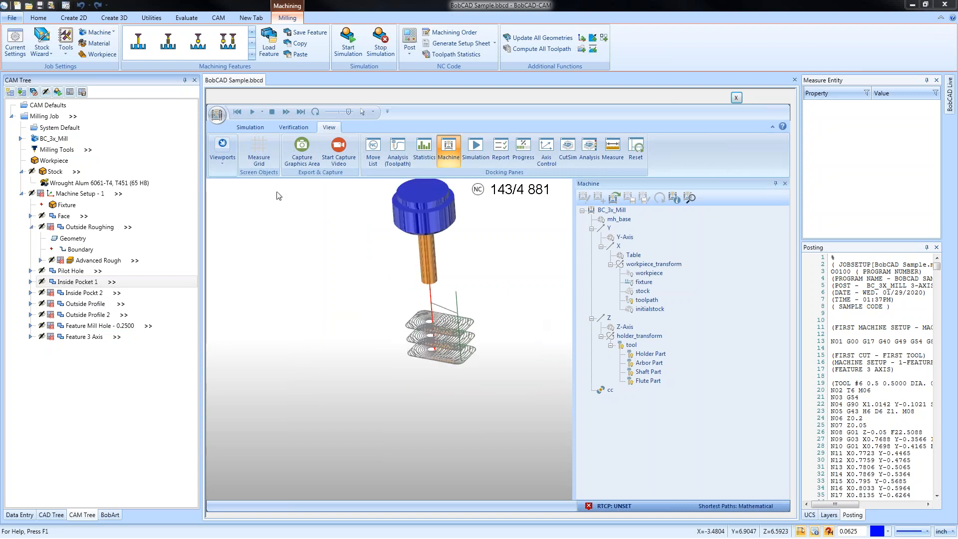
{"action": "left_click", "coordinate": [250, 126]}
{"action": "left_click", "coordinate": [278, 160]}
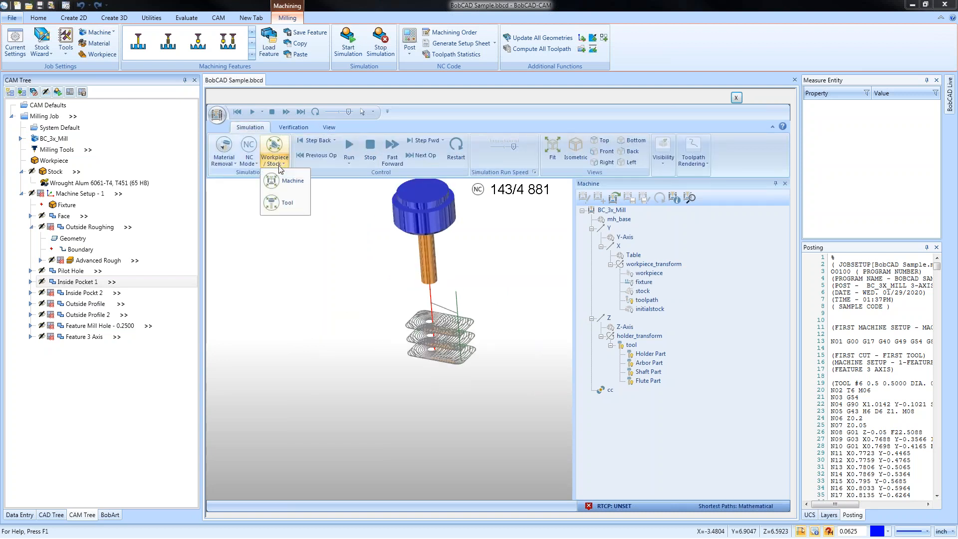
{"action": "left_click", "coordinate": [286, 181]}
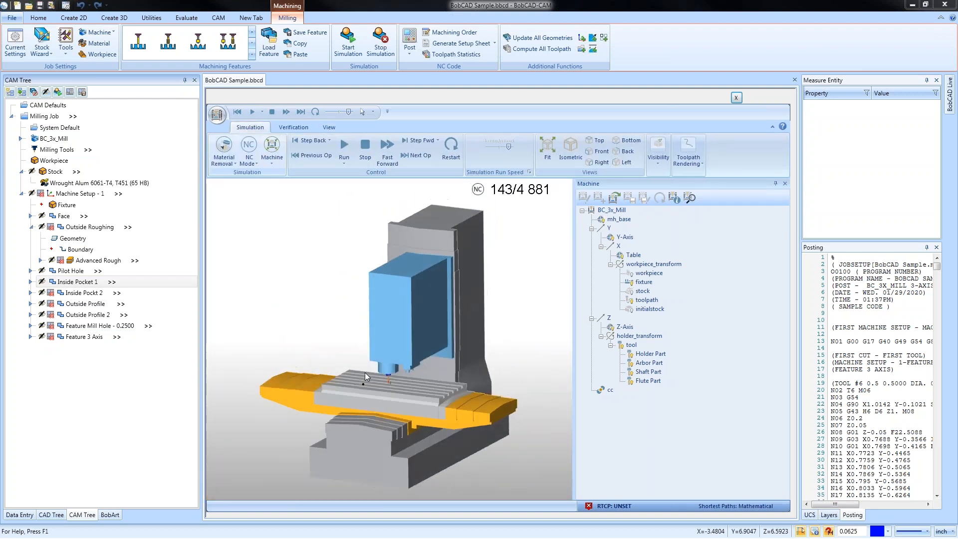
{"action": "scroll", "coordinate": [394, 390], "scroll_direction": "up", "scroll_amount": 3}
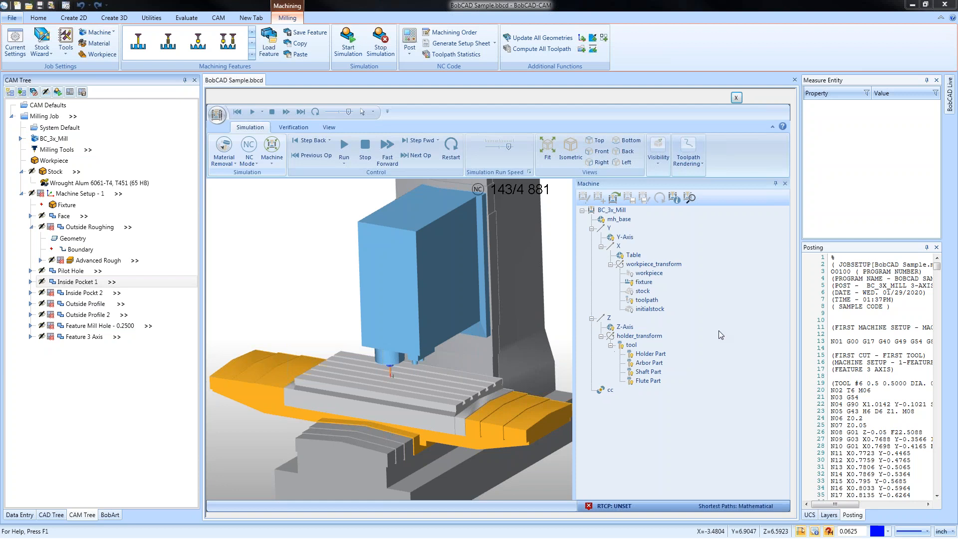
- Highlight the Y-Axis, Table, Z-Axis and cc entries of the machine definition on the model, and close the tree
{"action": "left_click", "coordinate": [626, 238]}
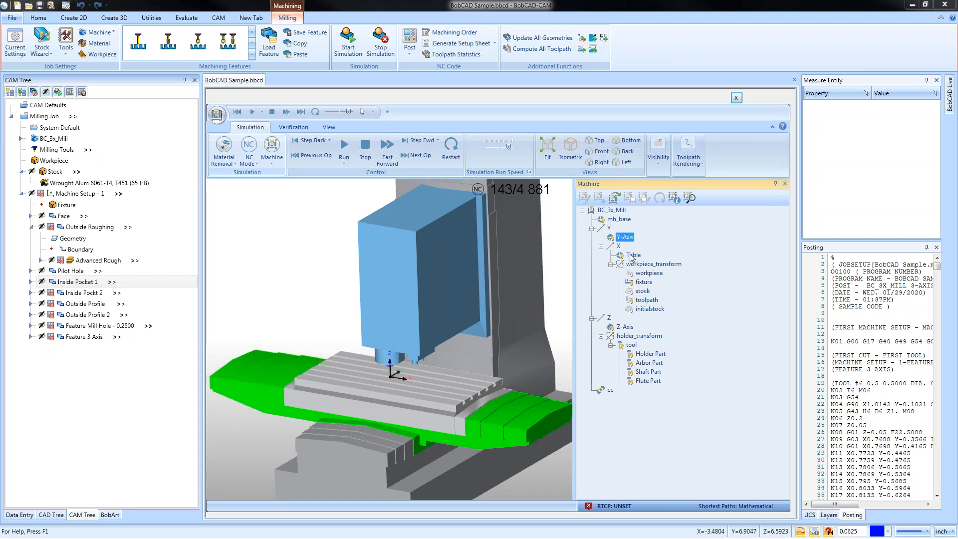
{"action": "left_click", "coordinate": [631, 255]}
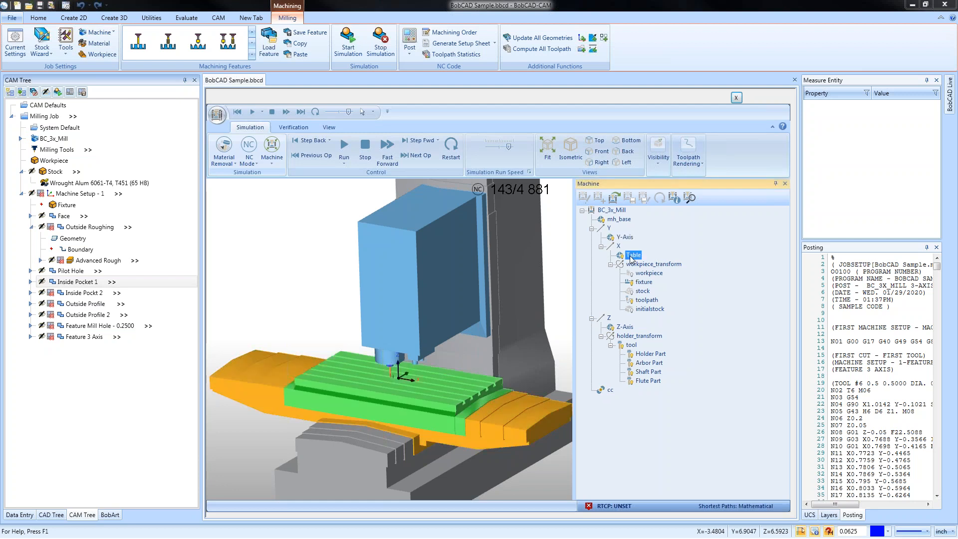
{"action": "left_click", "coordinate": [623, 326]}
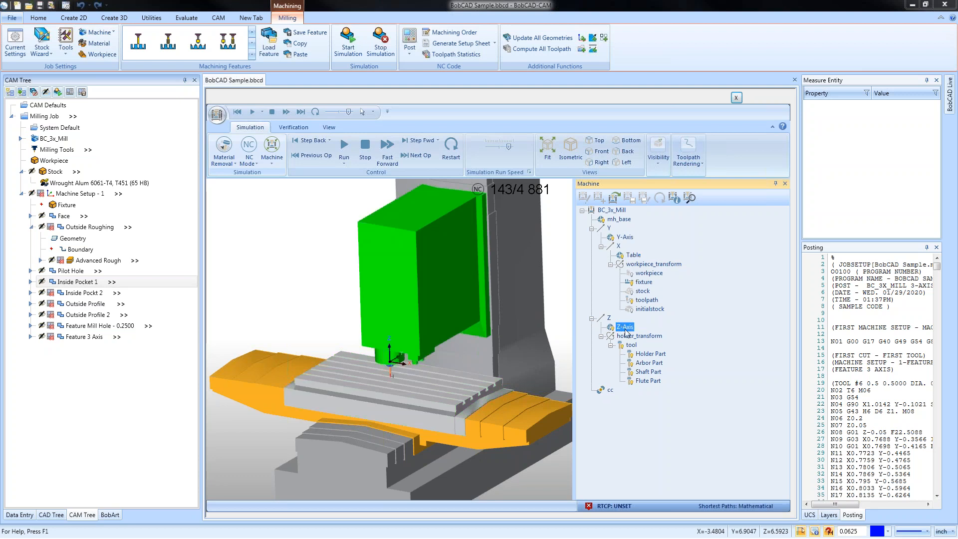
{"action": "left_click", "coordinate": [610, 391]}
{"action": "left_click", "coordinate": [550, 422]}
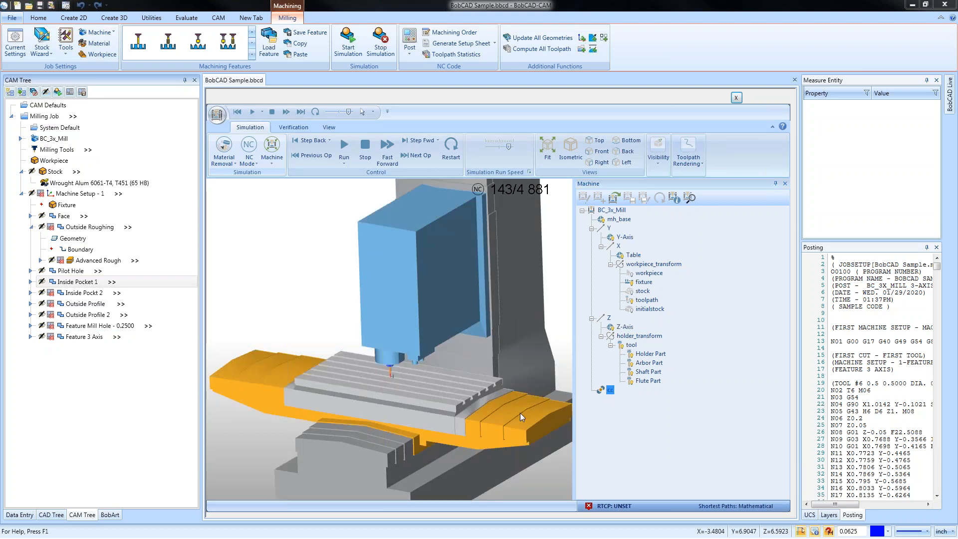
{"action": "left_click", "coordinate": [611, 392]}
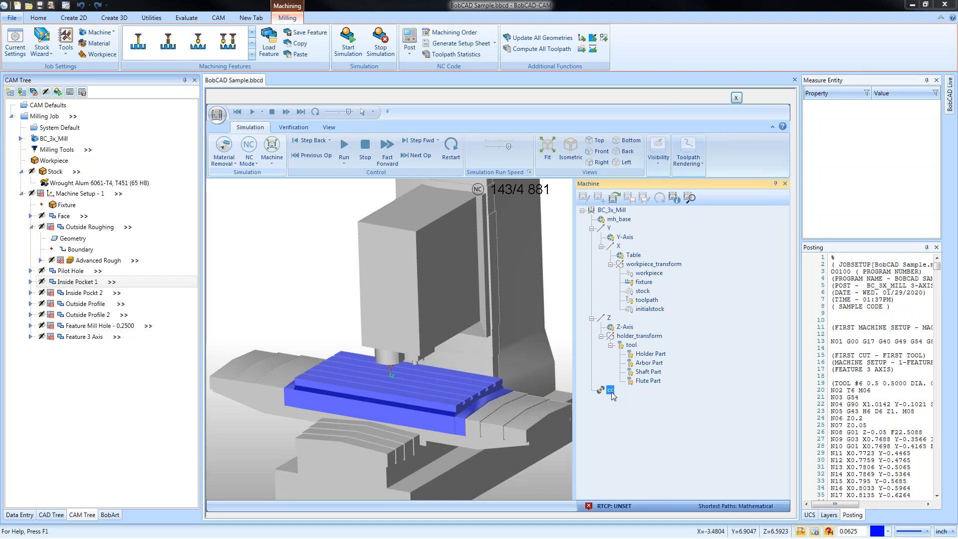
{"action": "left_click", "coordinate": [784, 184]}
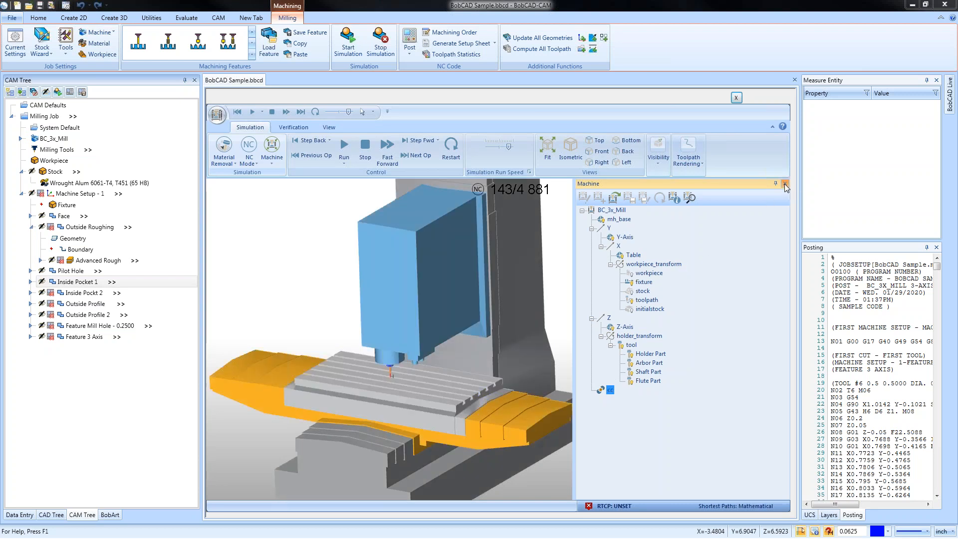
- Open the simulation stop conditions and try Stop on tool change and Stop on operation change, leaving both off
{"action": "left_click", "coordinate": [328, 127]}
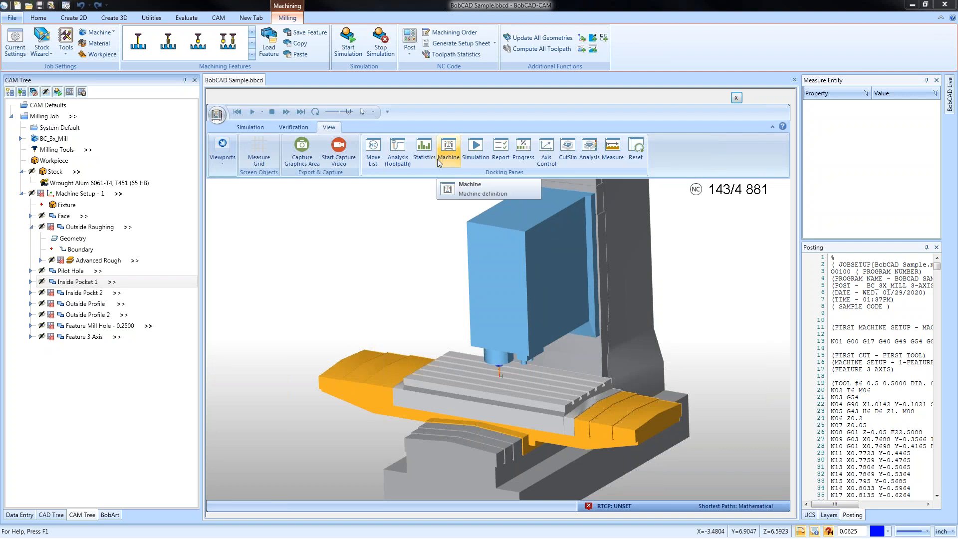
{"action": "left_click", "coordinate": [478, 157]}
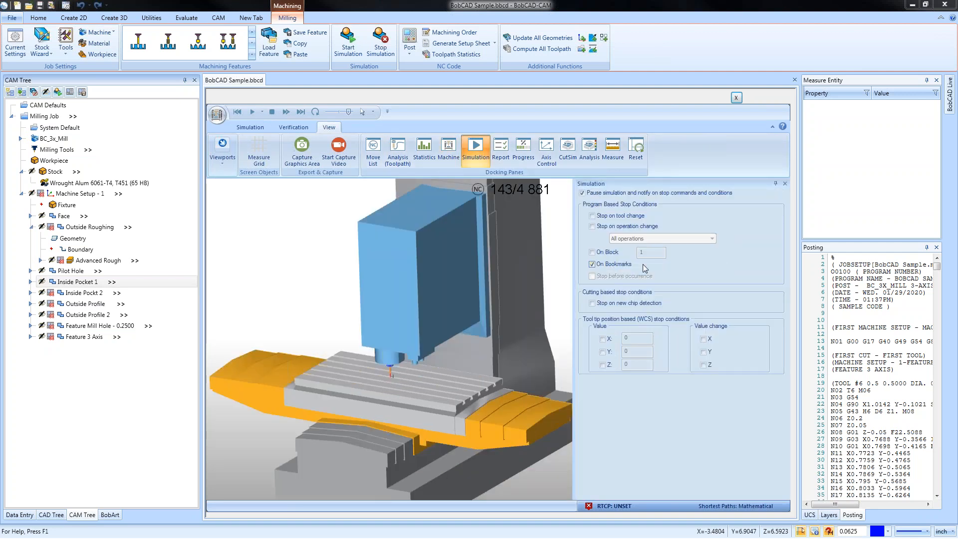
{"action": "left_click", "coordinate": [596, 218]}
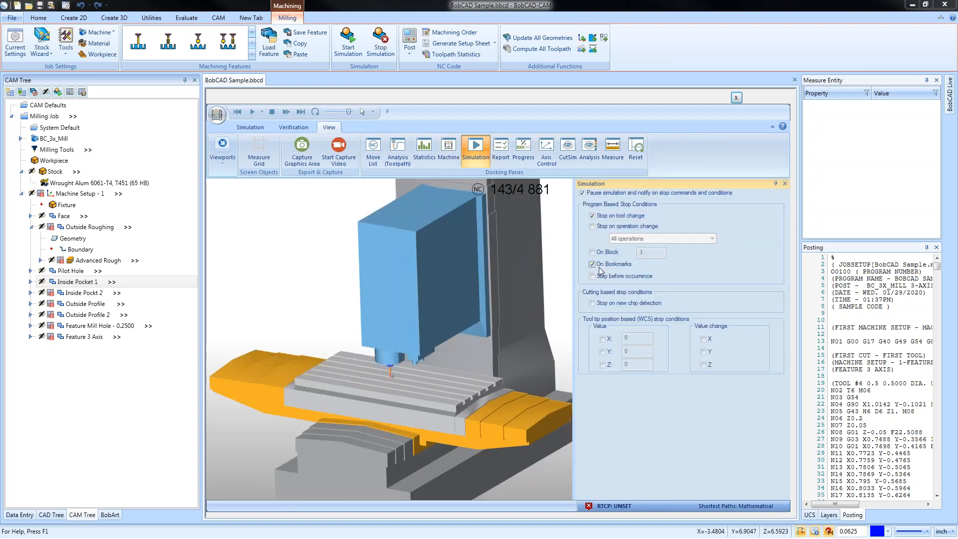
{"action": "left_click", "coordinate": [593, 227]}
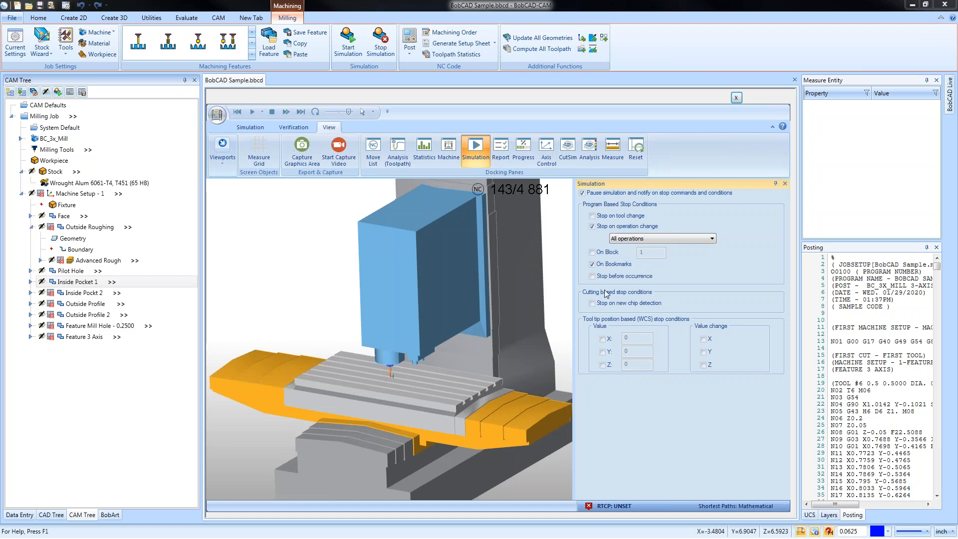
{"action": "left_click", "coordinate": [662, 238]}
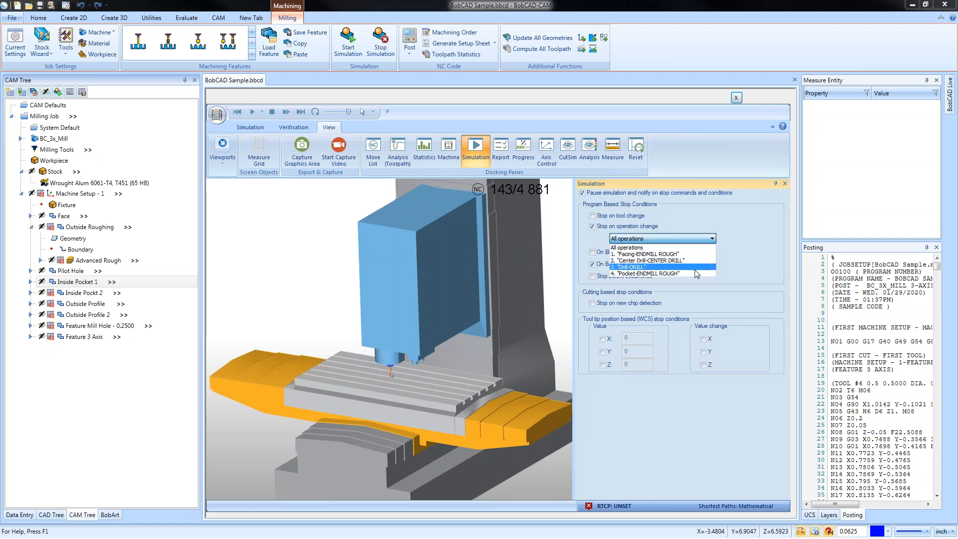
{"action": "left_click", "coordinate": [735, 217]}
{"action": "left_click", "coordinate": [592, 226]}
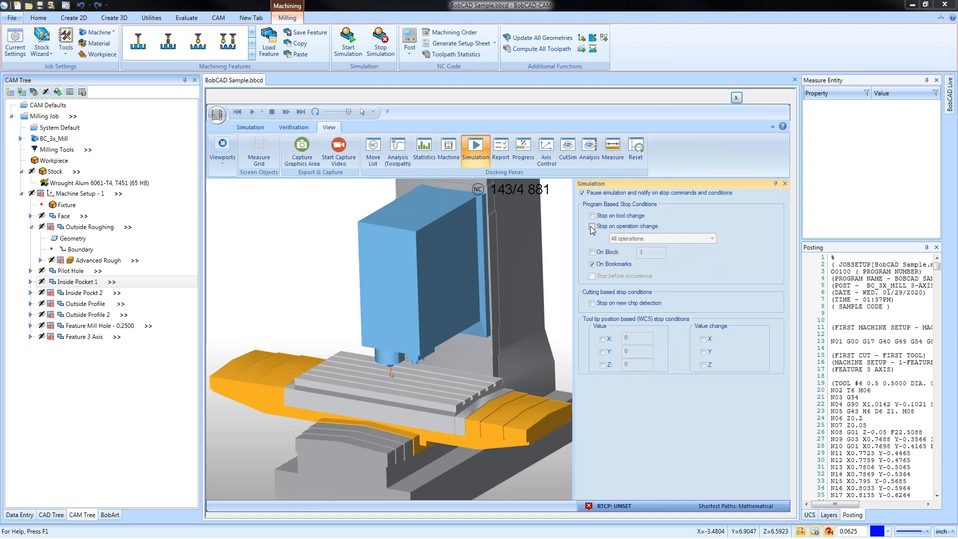
- Try the On Block stop condition, turn off both On Block and On Bookmarks, and close the stop conditions
{"action": "left_click", "coordinate": [594, 253]}
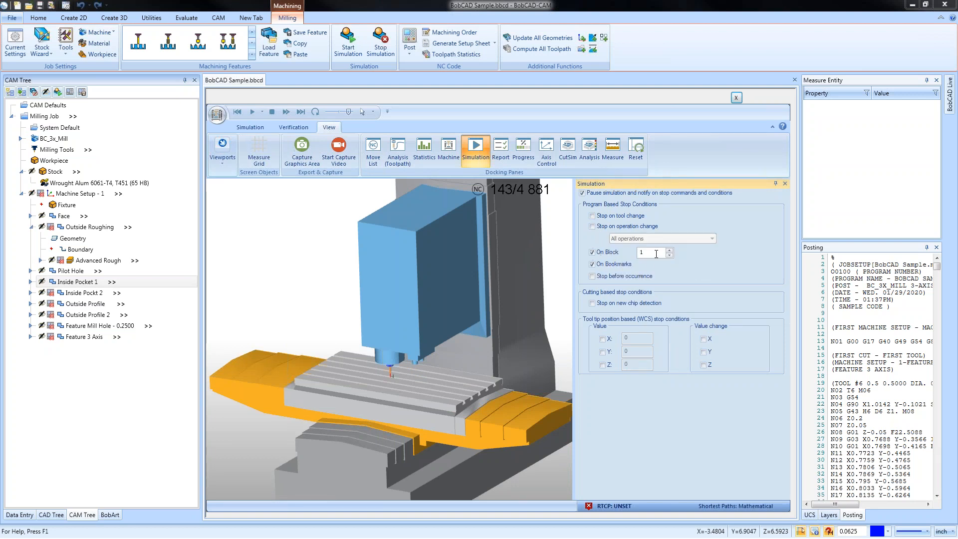
{"action": "left_click", "coordinate": [593, 253]}
{"action": "left_click", "coordinate": [593, 265]}
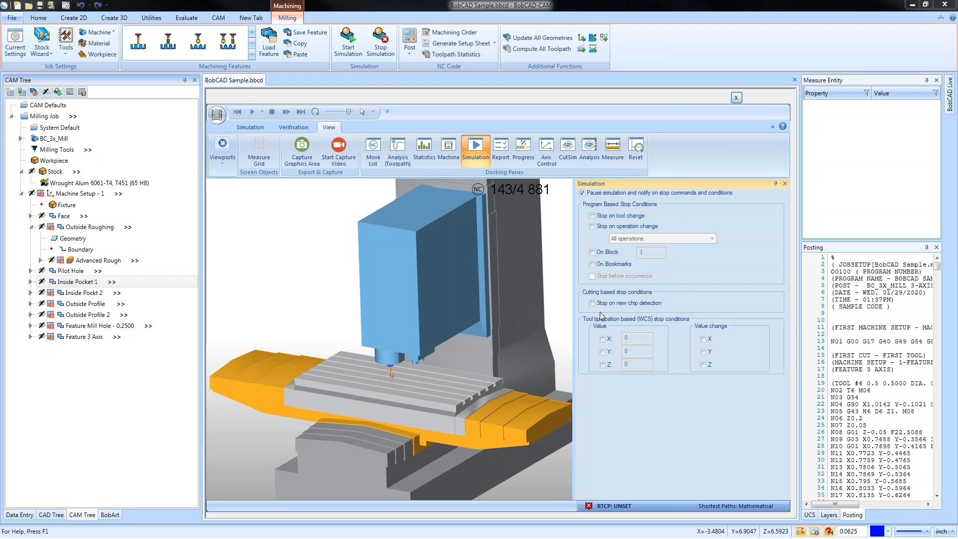
{"action": "left_click", "coordinate": [476, 149]}
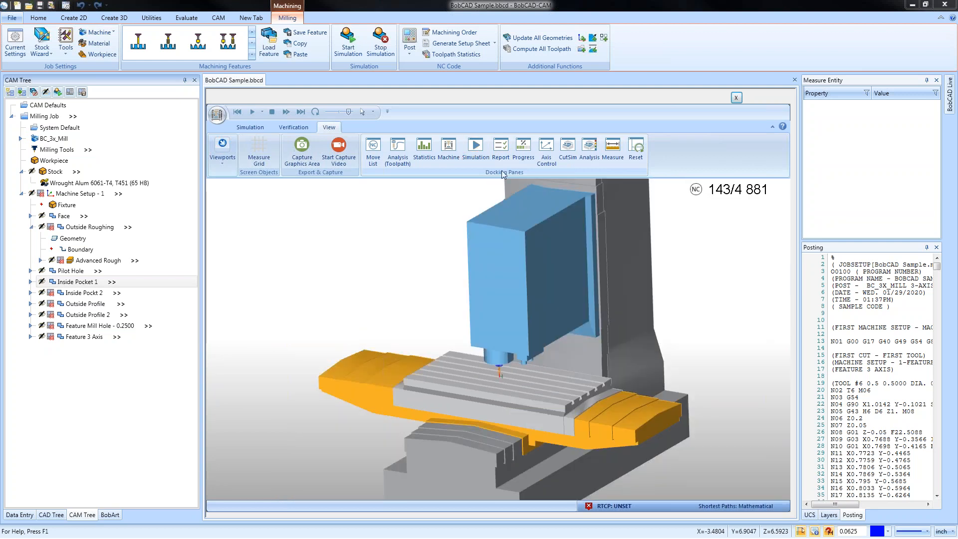
- Examine the collision entries in the simulation Report and close it
{"action": "left_click", "coordinate": [503, 154]}
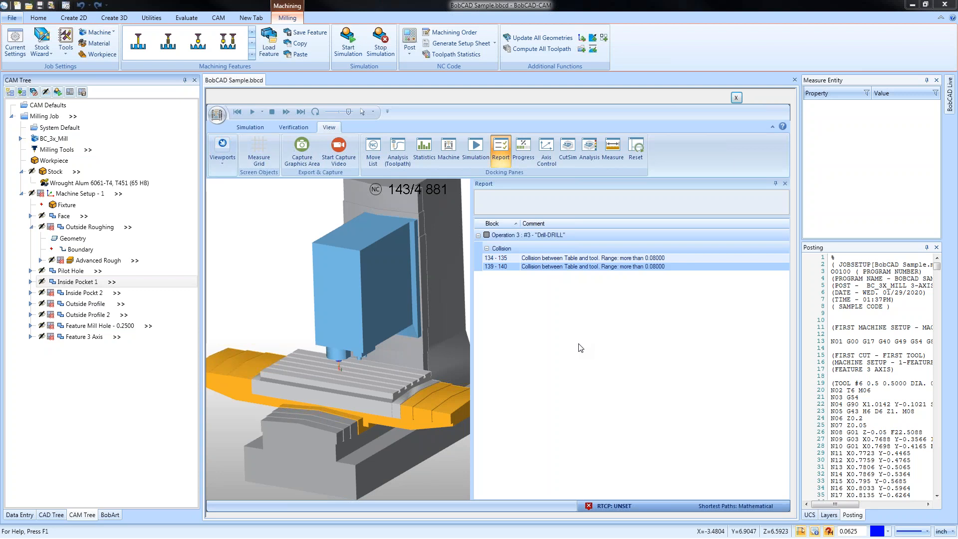
{"action": "left_click", "coordinate": [501, 153]}
- Dock the Progress display below the graphics area, advance its slider to move 521, and close the display
{"action": "left_click", "coordinate": [523, 150]}
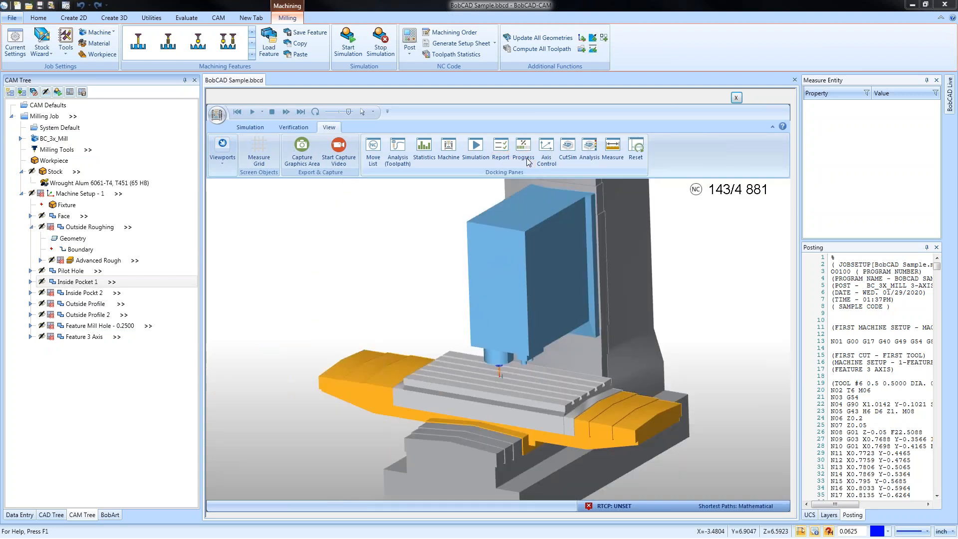
{"action": "left_click_drag", "start_coordinate": [636, 273], "coordinate": [502, 482]}
{"action": "left_click_drag", "start_coordinate": [229, 485], "coordinate": [274, 483]}
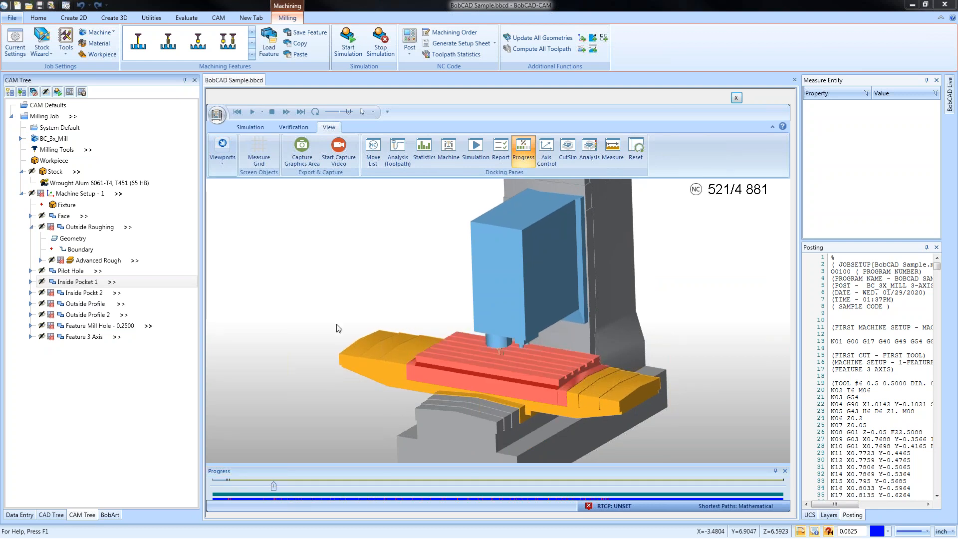
{"action": "left_click", "coordinate": [523, 149]}
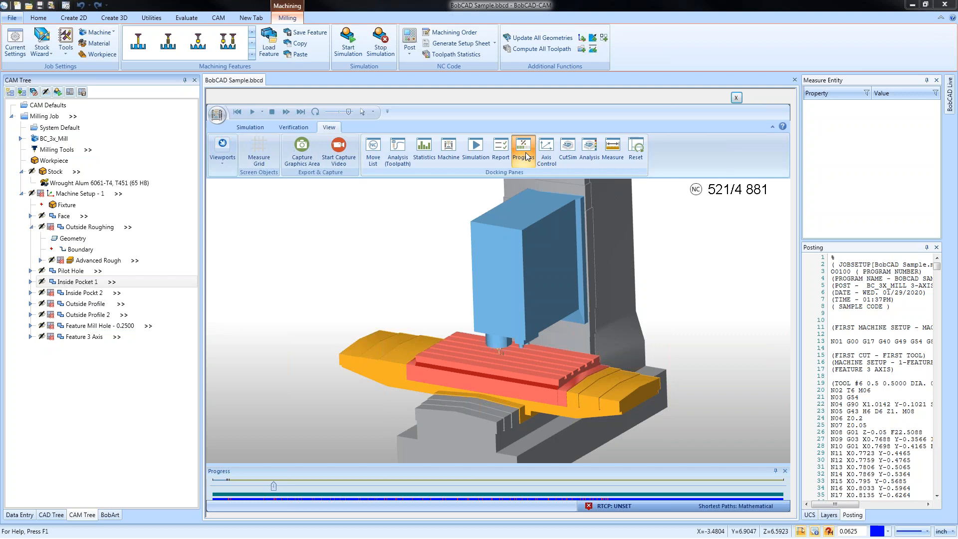
- Show the Axis Control pane, widen it, jog the machine's X axis to 2.25 and Y axis to 2.67, and close the pane
{"action": "left_click", "coordinate": [551, 162]}
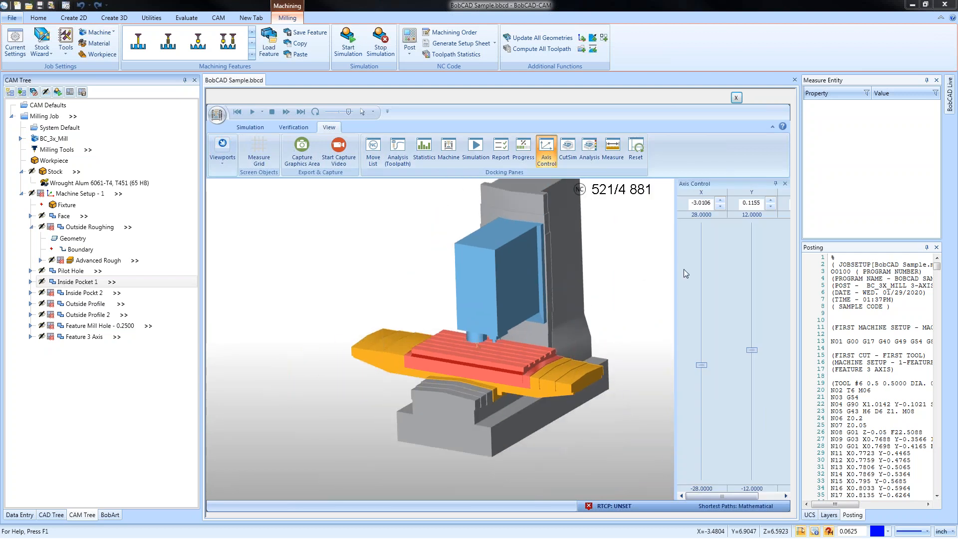
{"action": "left_click_drag", "start_coordinate": [673, 265], "coordinate": [593, 289]}
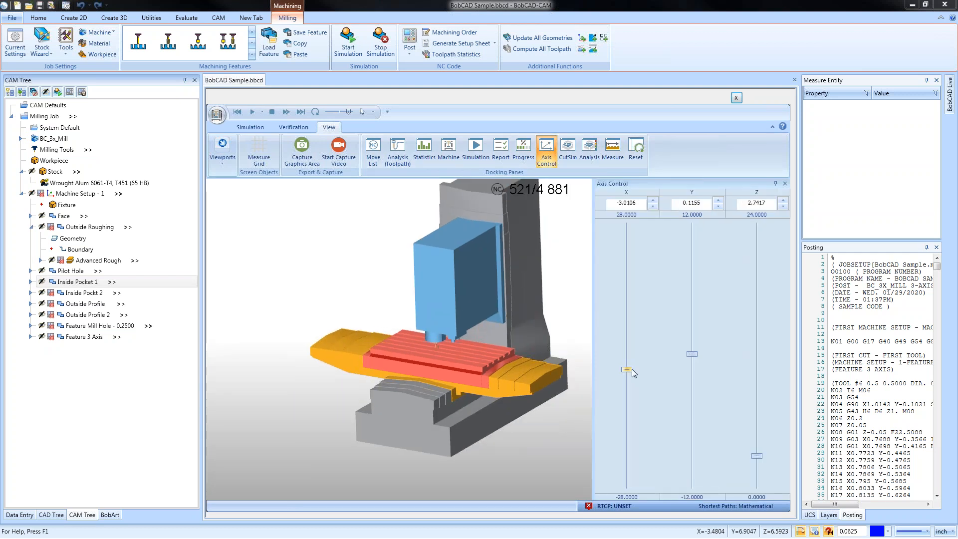
{"action": "left_click_drag", "start_coordinate": [627, 369], "coordinate": [651, 506]}
{"action": "left_click_drag", "start_coordinate": [693, 354], "coordinate": [692, 330]}
{"action": "left_click_drag", "start_coordinate": [627, 486], "coordinate": [618, 354]}
{"action": "scroll", "coordinate": [448, 339], "scroll_direction": "up", "scroll_amount": 3}
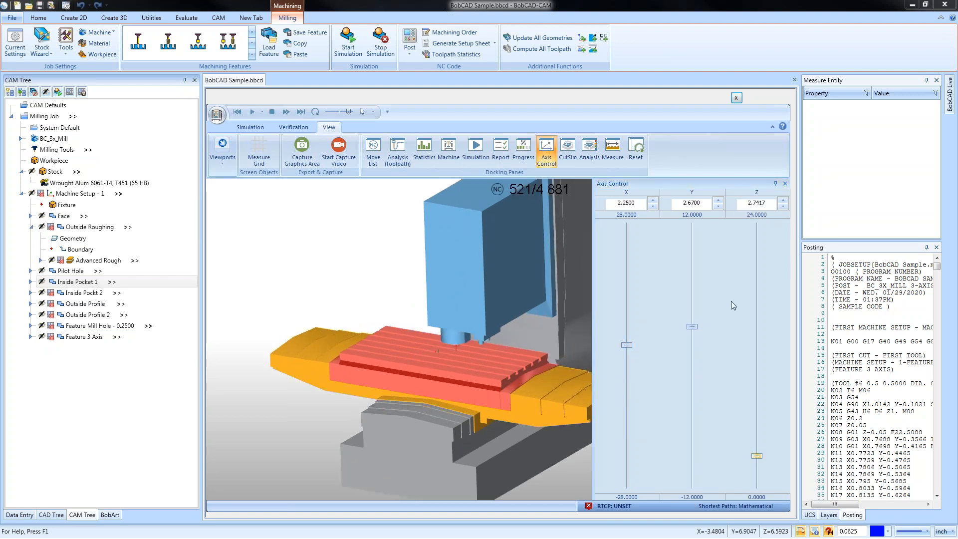
{"action": "left_click", "coordinate": [546, 149]}
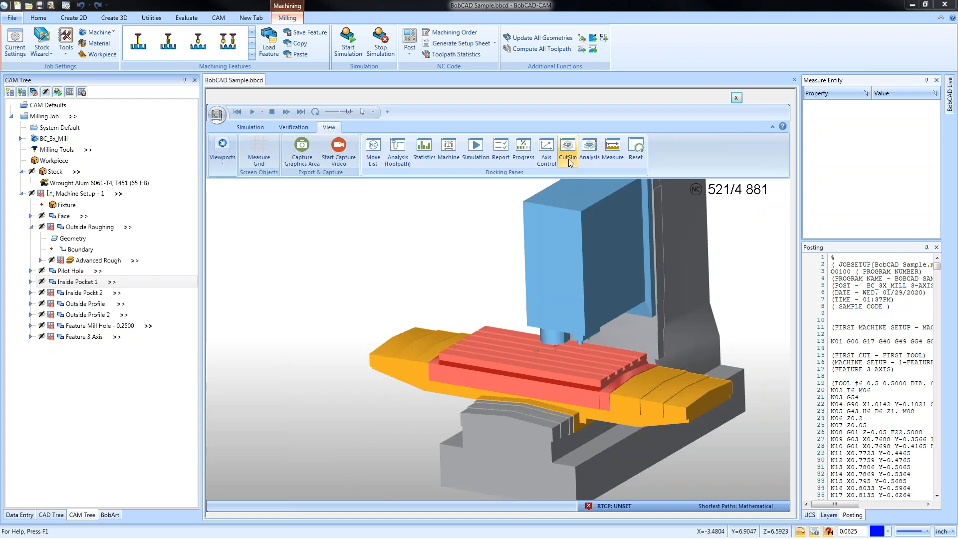
- Show the CutSim pane and switch the simulation display from the full machine to Workpiece / Stock
{"action": "left_click", "coordinate": [568, 150]}
{"action": "scroll", "coordinate": [339, 303], "scroll_direction": "down", "scroll_amount": 5}
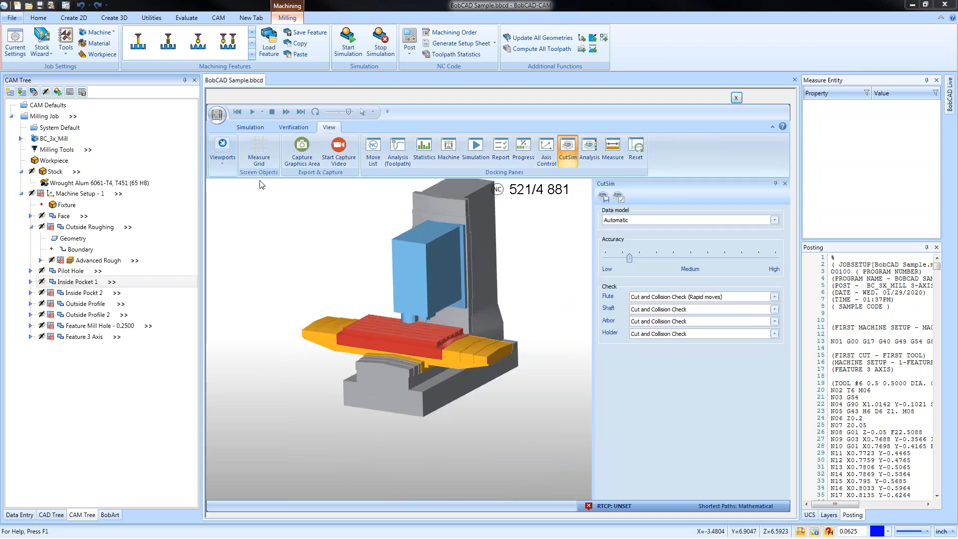
{"action": "left_click", "coordinate": [250, 127]}
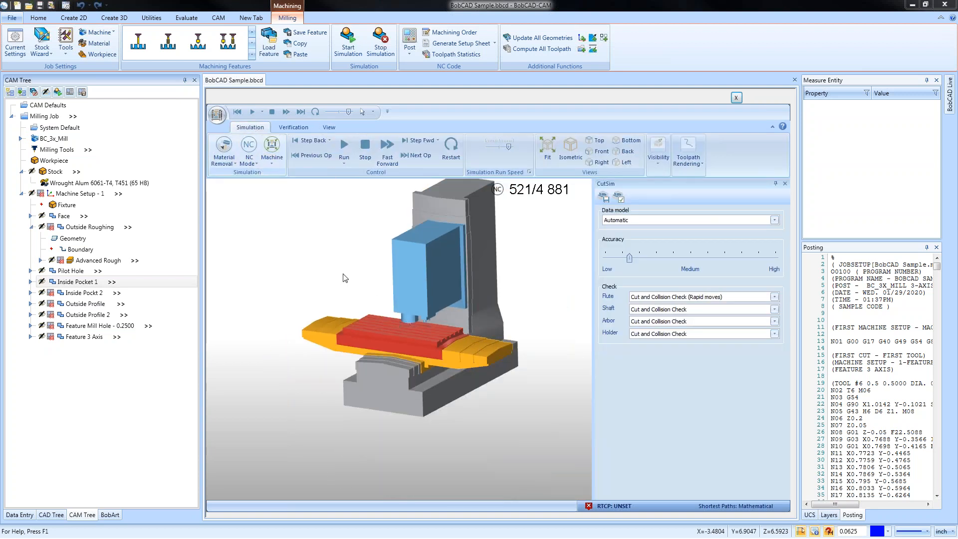
{"action": "left_click", "coordinate": [273, 152]}
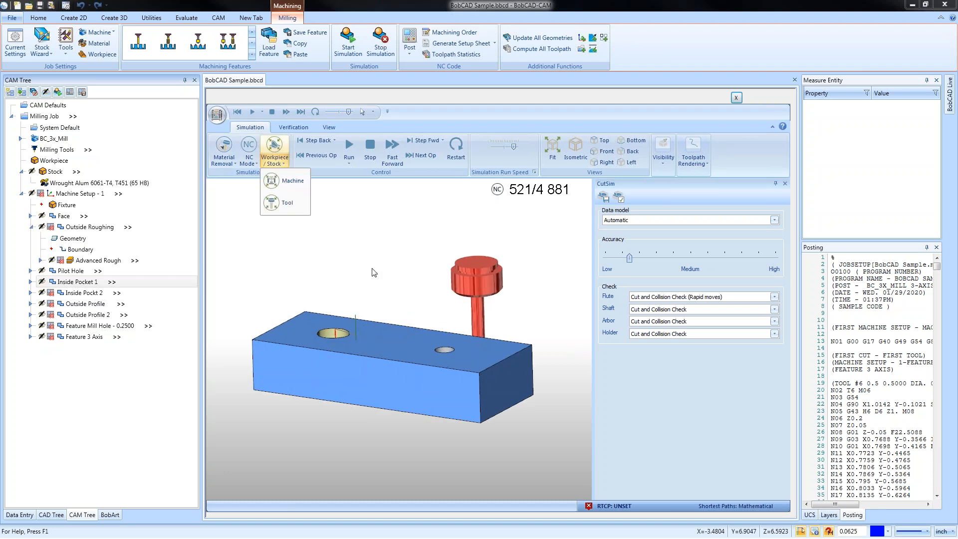
{"action": "middle_click_drag", "start_coordinate": [400, 255], "coordinate": [403, 286]}
{"action": "scroll", "coordinate": [395, 299], "scroll_direction": "up", "scroll_amount": 1}
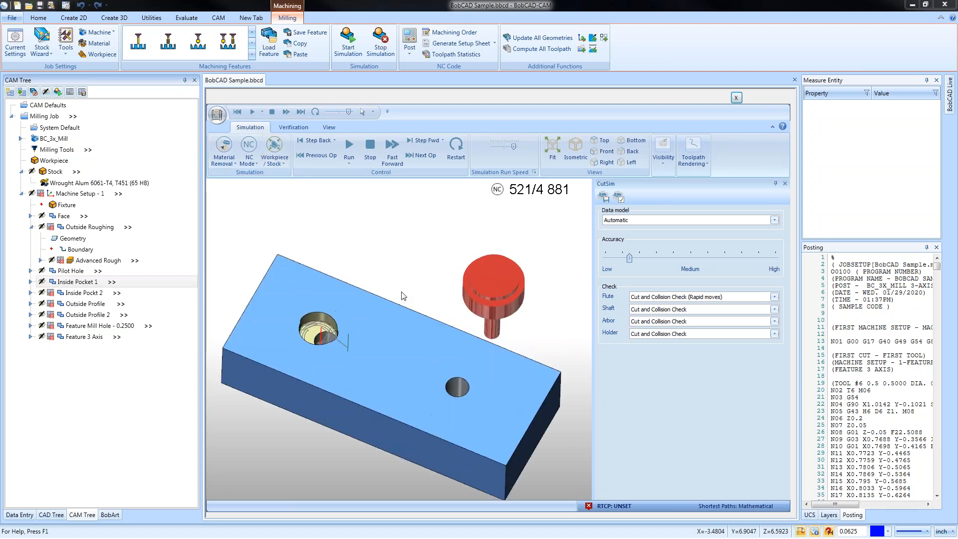
{"action": "scroll", "coordinate": [401, 293], "scroll_direction": "down", "scroll_amount": 3}
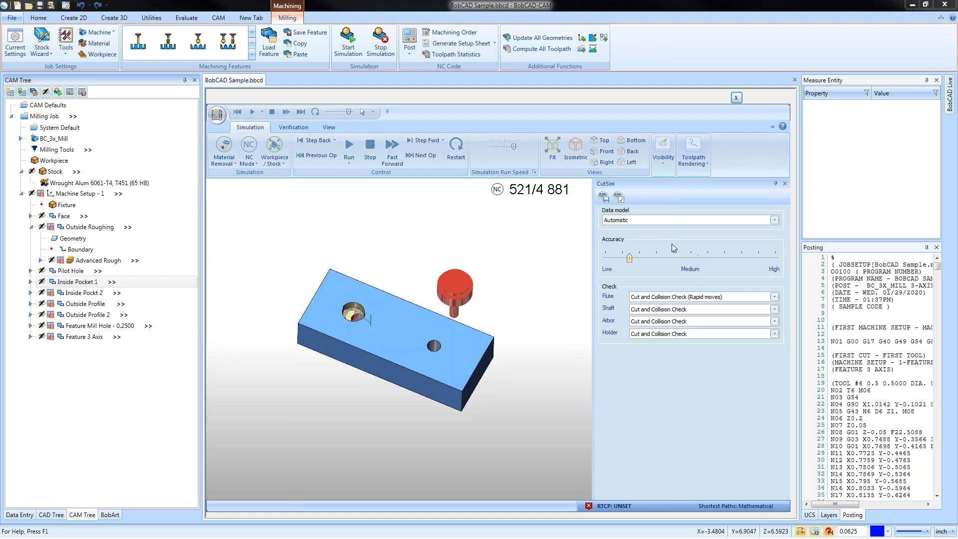
- Raise the CutSim accuracy nearly to High, and lower it to the third mark from Low
{"action": "left_click_drag", "start_coordinate": [630, 259], "coordinate": [770, 265]}
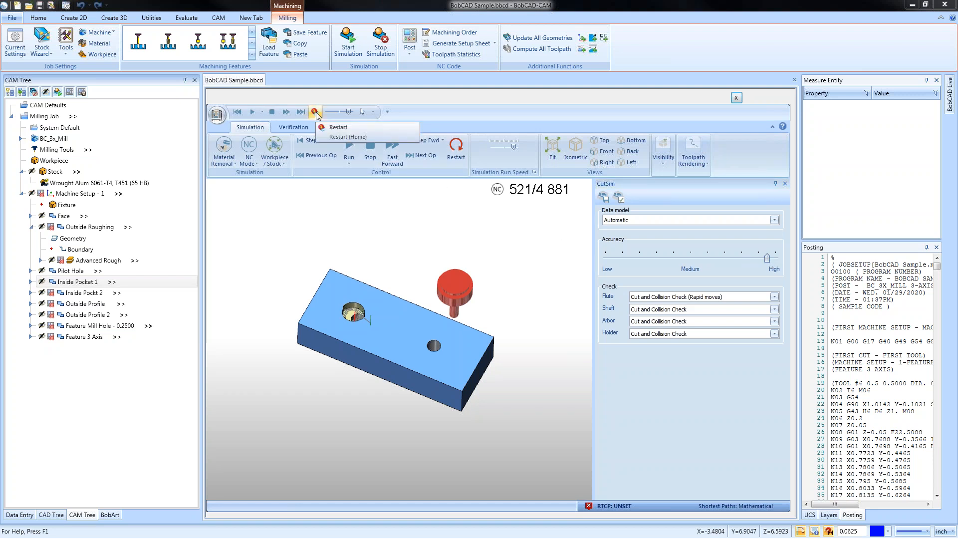
{"action": "left_click_drag", "start_coordinate": [766, 257], "coordinate": [642, 263]}
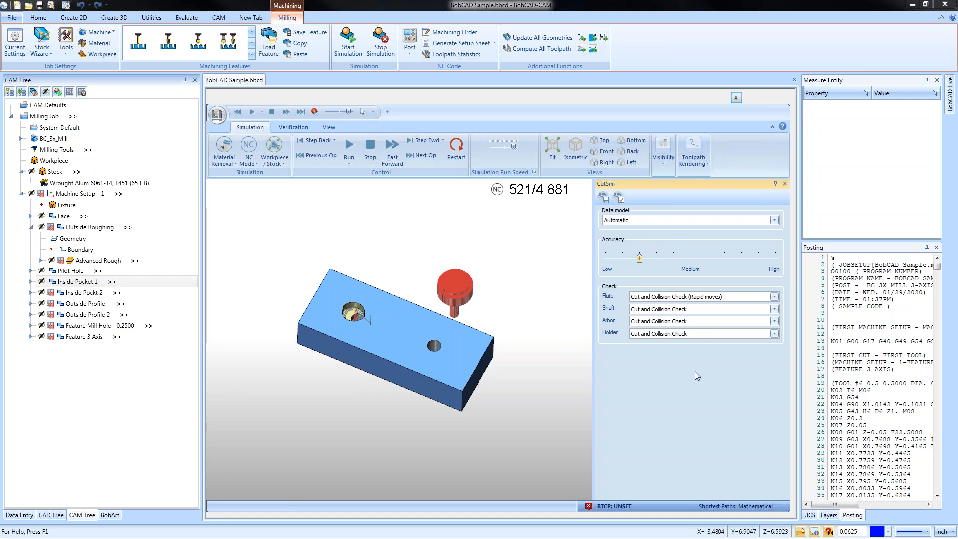
{"action": "middle_click_drag", "start_coordinate": [421, 378], "coordinate": [407, 350]}
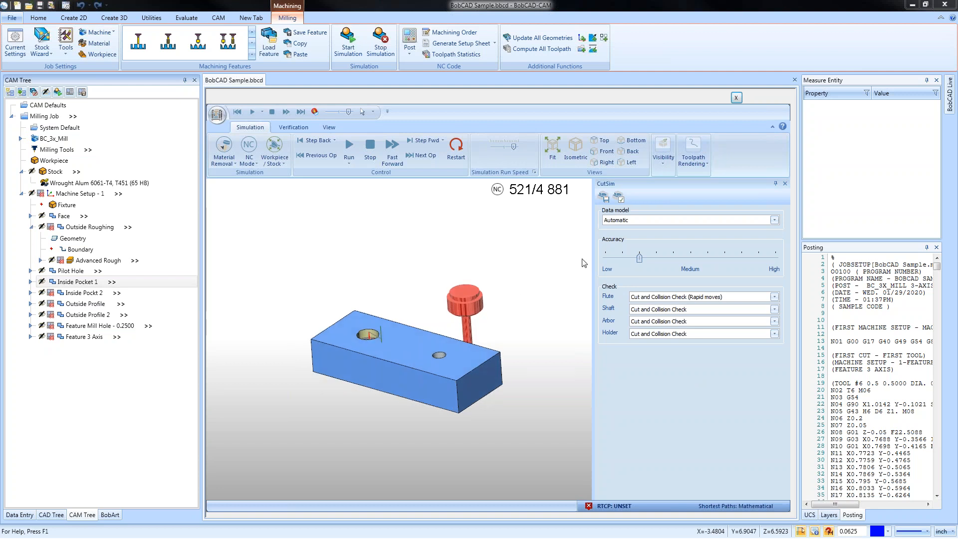
- Try to open the CutSim advanced properties, and close and reopen the CutSim pane
{"action": "left_click", "coordinate": [622, 203]}
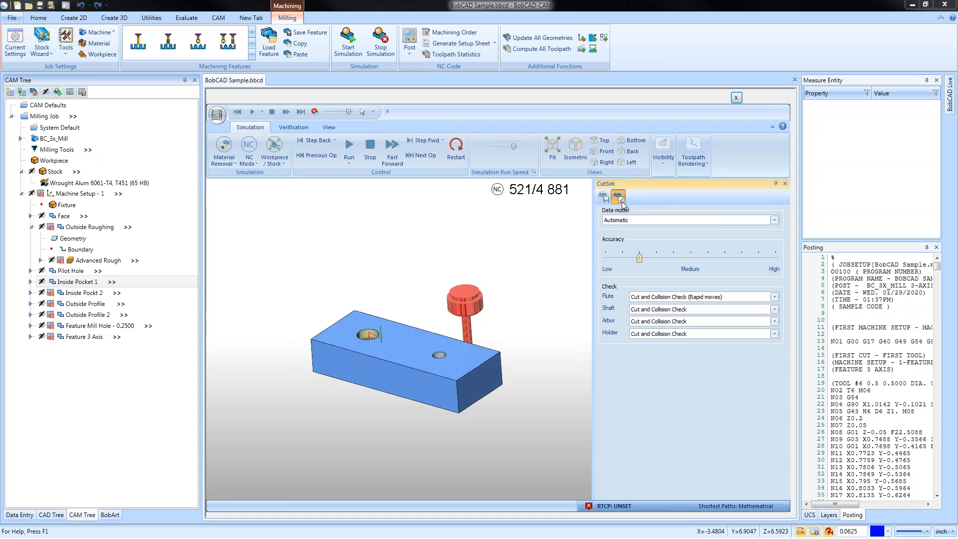
{"action": "left_click", "coordinate": [620, 200]}
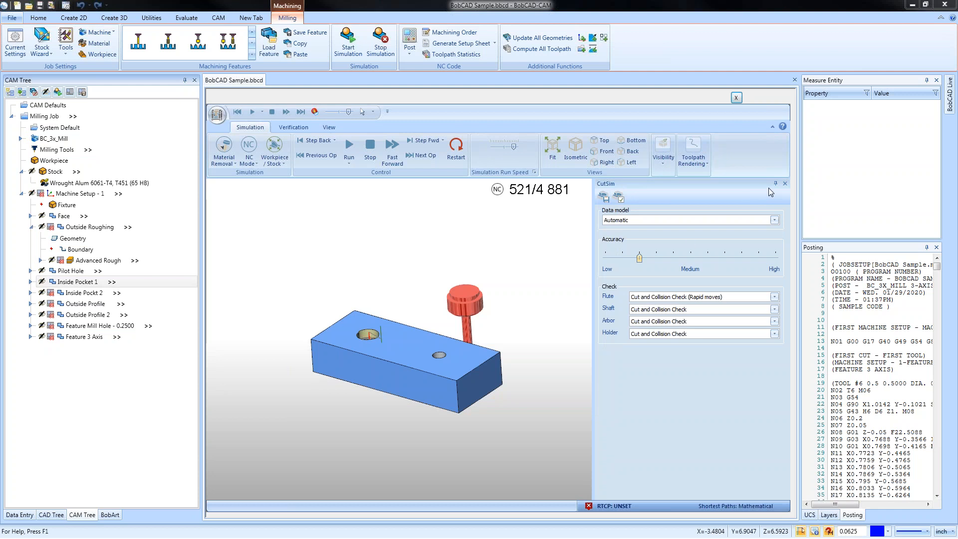
{"action": "left_click", "coordinate": [784, 184]}
{"action": "left_click", "coordinate": [329, 128]}
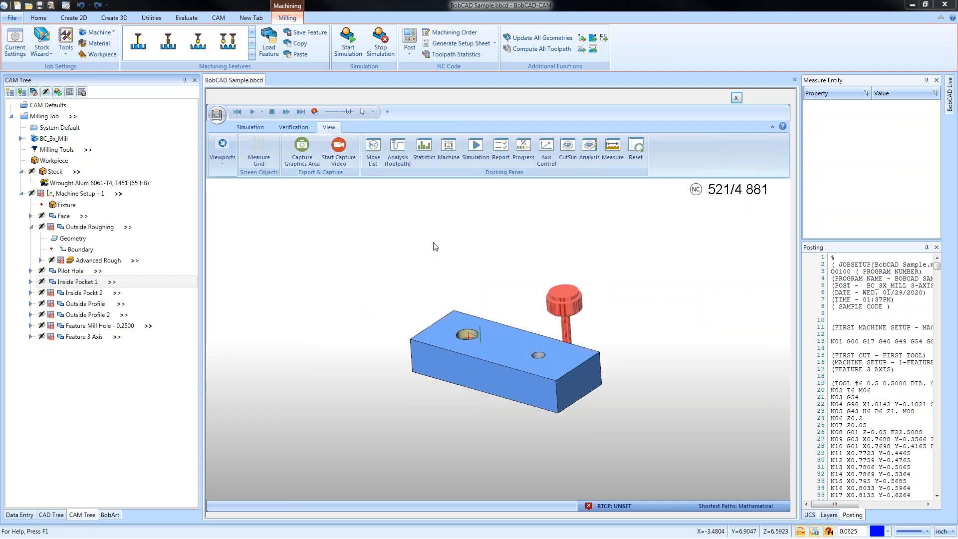
{"action": "left_click", "coordinate": [566, 152]}
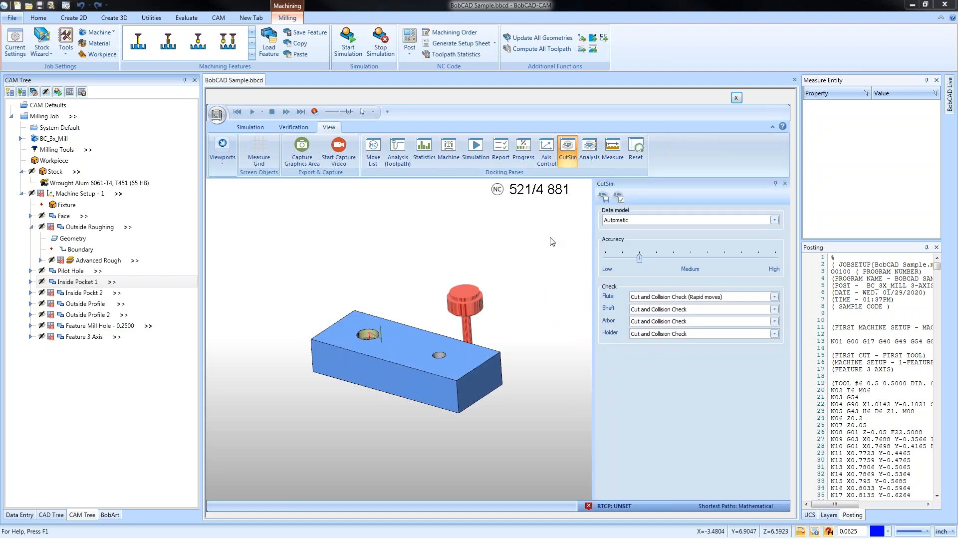
- Enable the section plane in the CutSim advanced properties, move the dialog clear of the part, and shift the plane to -0.04
{"action": "left_click", "coordinate": [620, 198]}
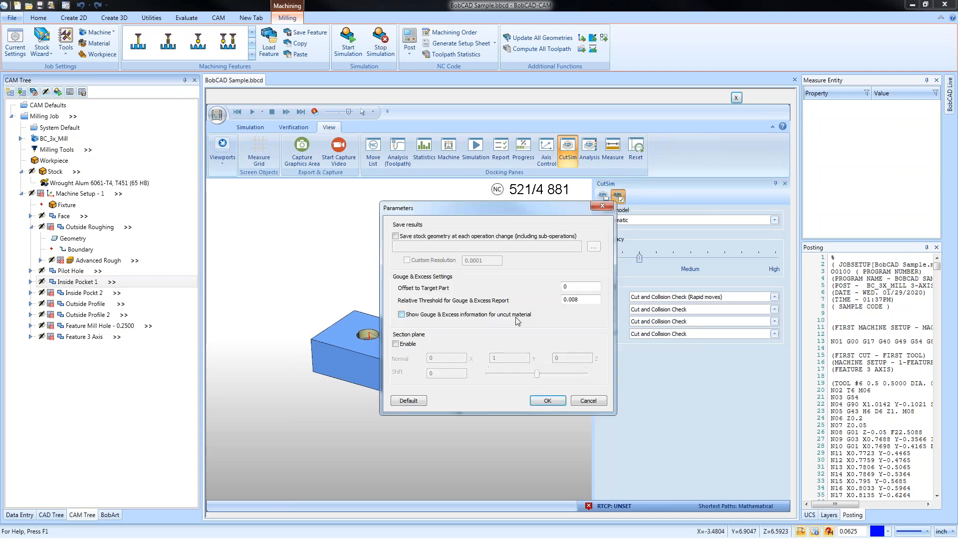
{"action": "left_click_drag", "start_coordinate": [485, 209], "coordinate": [425, 196]}
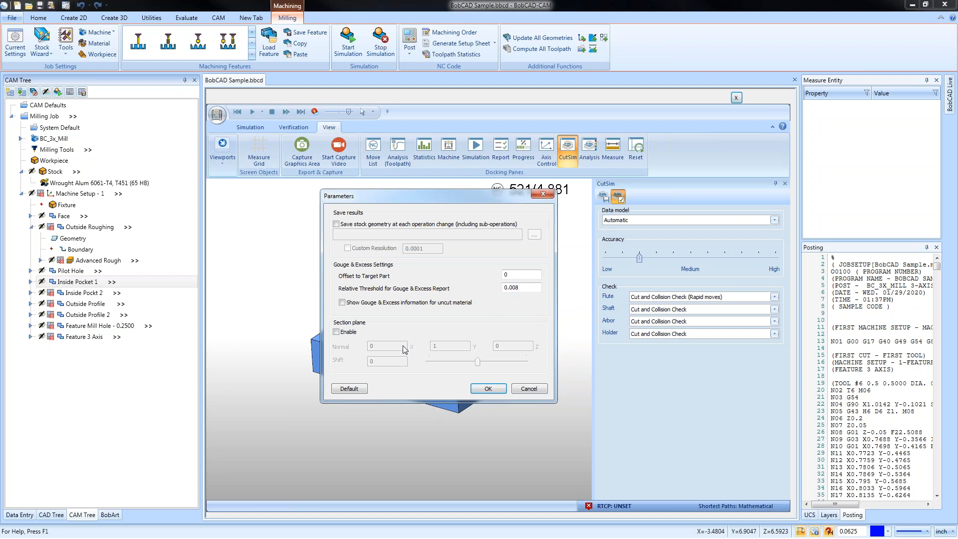
{"action": "left_click", "coordinate": [336, 332]}
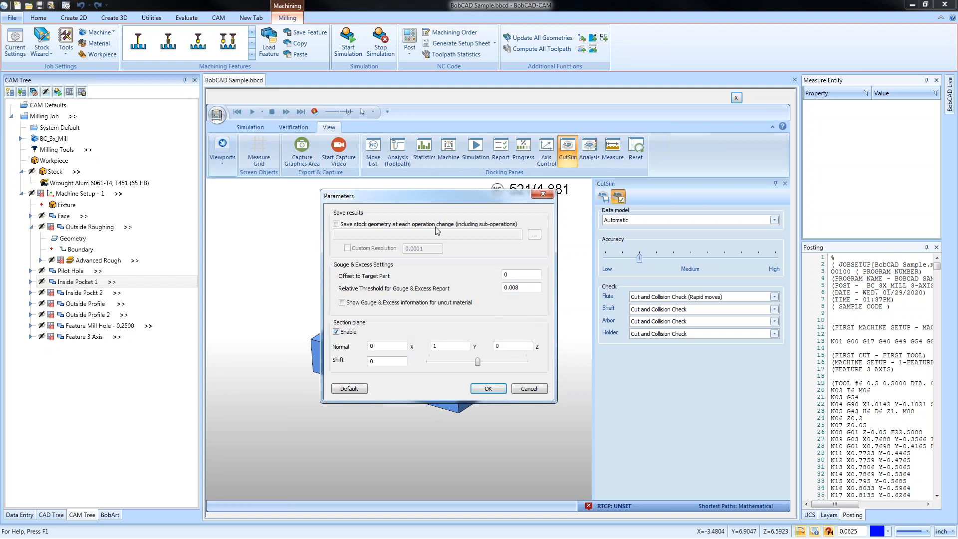
{"action": "left_click_drag", "start_coordinate": [431, 201], "coordinate": [633, 183]}
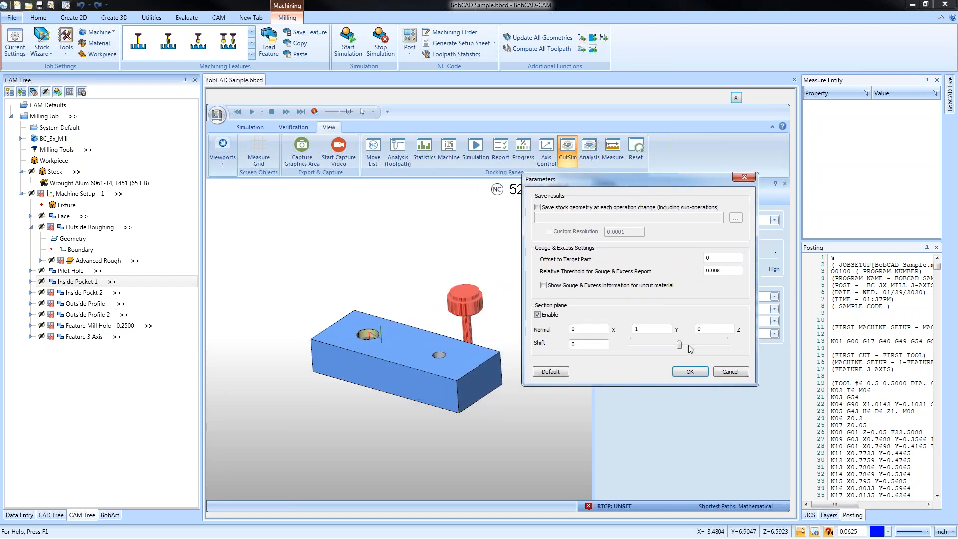
{"action": "mouse_move", "coordinate": [679, 347]}
{"action": "left_mouse_down"}
{"action": "mouse_move", "coordinate": [621, 349]}
{"action": "mouse_move", "coordinate": [689, 348]}
{"action": "mouse_move", "coordinate": [681, 349]}
{"action": "left_mouse_up"}
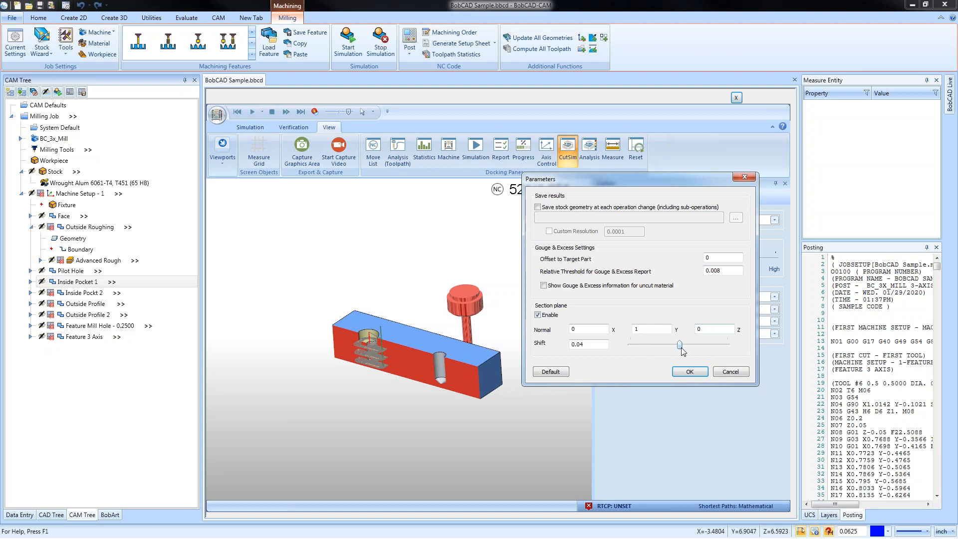
{"action": "mouse_move", "coordinate": [679, 345]}
{"action": "left_mouse_down"}
{"action": "mouse_move", "coordinate": [670, 346]}
{"action": "mouse_move", "coordinate": [680, 346]}
{"action": "left_mouse_up"}
- Set the section plane's normal to X 1 and Y 0, and shift the plane to -2.3
{"action": "double_click", "coordinate": [573, 329]}
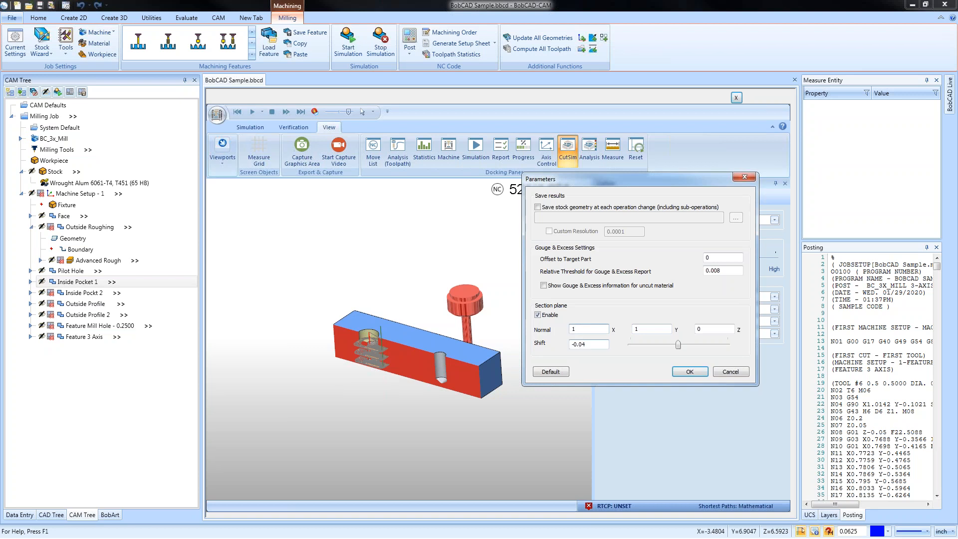
{"action": "key", "text": "Tab"}
{"action": "type", "text": "0"}
{"action": "left_click_drag", "start_coordinate": [677, 345], "coordinate": [656, 346]}
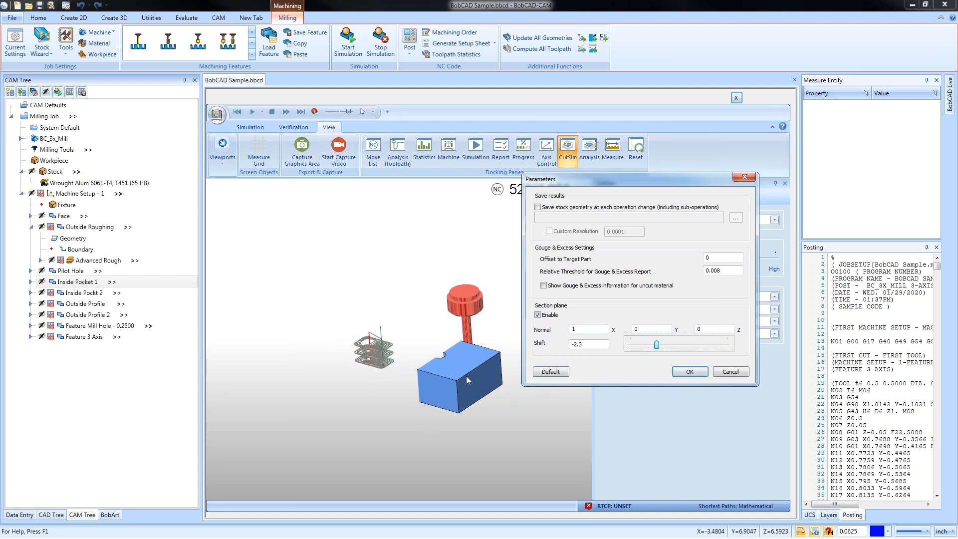
- Flip the section plane's X normal to -1 and shift the plane to -1.2
{"action": "left_click", "coordinate": [574, 331]}
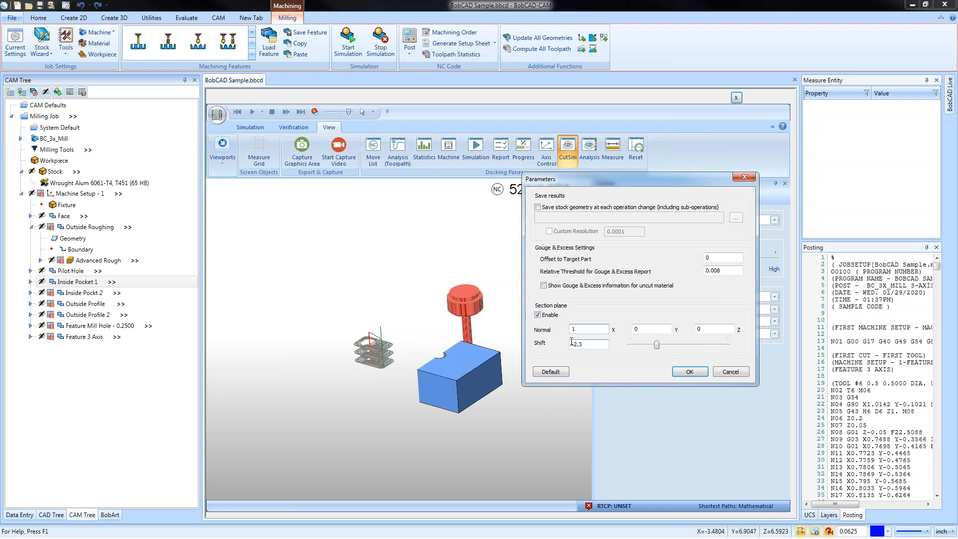
{"action": "type", "text": "-"}
{"action": "key", "text": "Tab"}
{"action": "mouse_move", "coordinate": [655, 345]}
{"action": "left_mouse_down"}
{"action": "mouse_move", "coordinate": [706, 347]}
{"action": "mouse_move", "coordinate": [654, 346]}
{"action": "mouse_move", "coordinate": [668, 343]}
{"action": "left_mouse_up"}
- Set the section plane's Y normal to 1 with a shift of -1.82, dismiss the dialog, and briefly recheck the advanced properties
{"action": "double_click", "coordinate": [640, 329]}
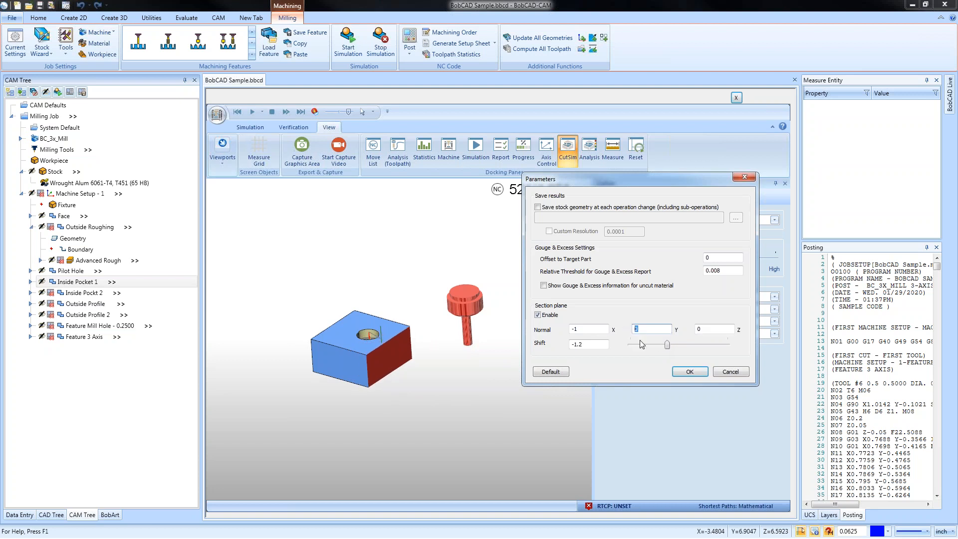
{"action": "type", "text": "1"}
{"action": "mouse_move", "coordinate": [668, 345]}
{"action": "left_mouse_down"}
{"action": "mouse_move", "coordinate": [660, 349]}
{"action": "mouse_move", "coordinate": [699, 349]}
{"action": "mouse_move", "coordinate": [666, 348]}
{"action": "left_mouse_up"}
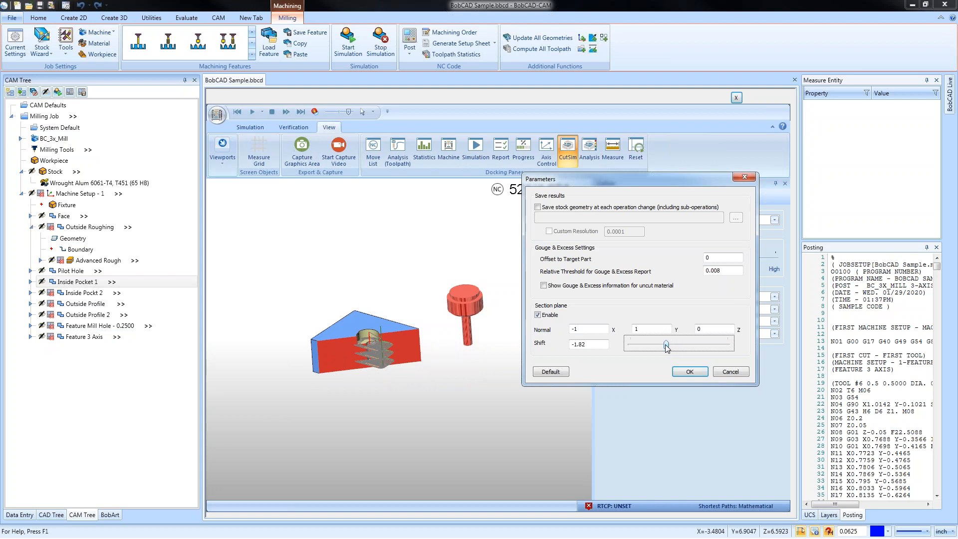
{"action": "left_click", "coordinate": [738, 374]}
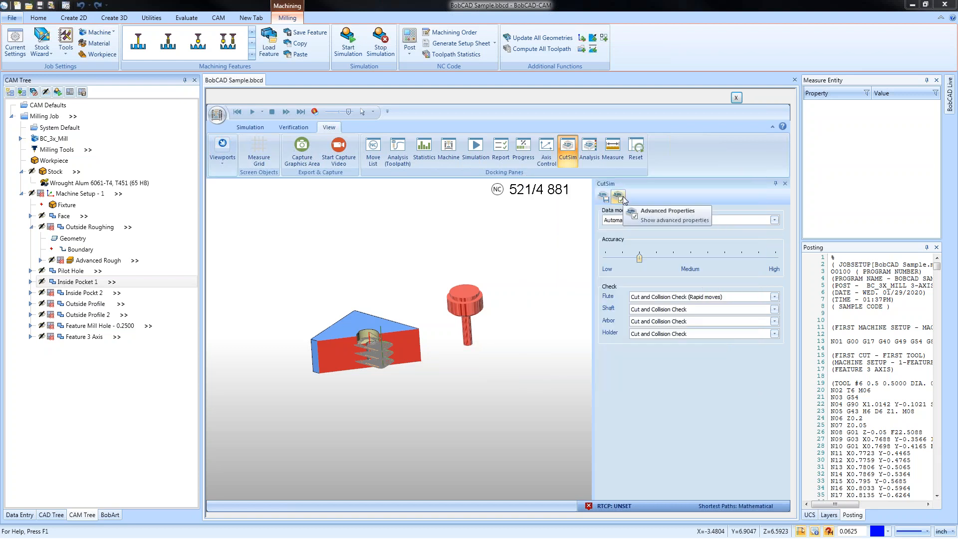
{"action": "left_click", "coordinate": [622, 198]}
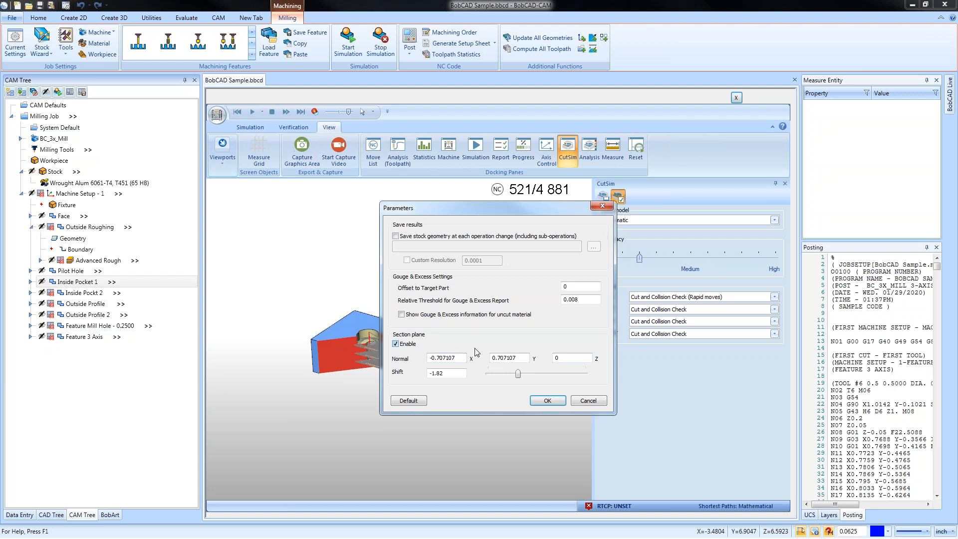
{"action": "left_click", "coordinate": [584, 403]}
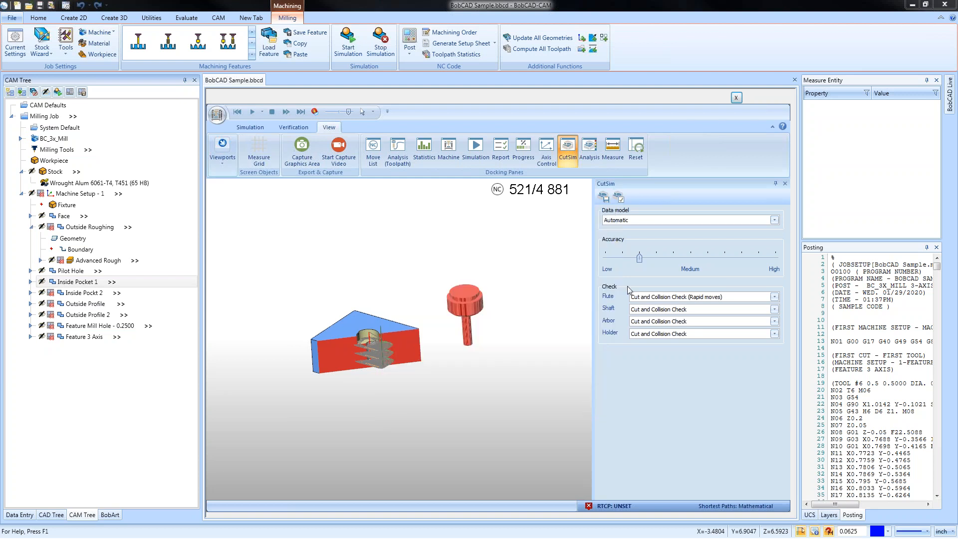
- View the options for saving the stock as an STL file, cancel the save, and close the CutSim pane
{"action": "left_click", "coordinate": [606, 201]}
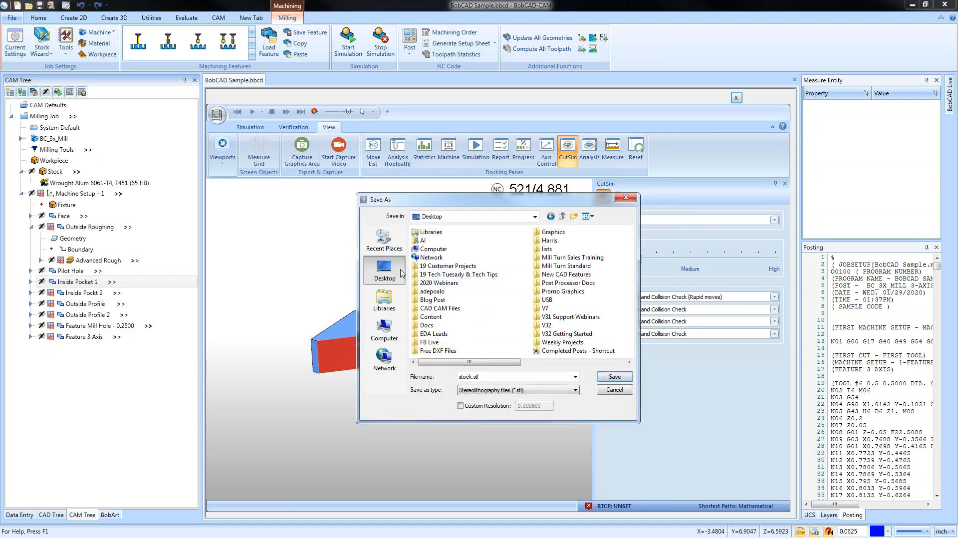
{"action": "left_click_drag", "start_coordinate": [553, 202], "coordinate": [418, 186]}
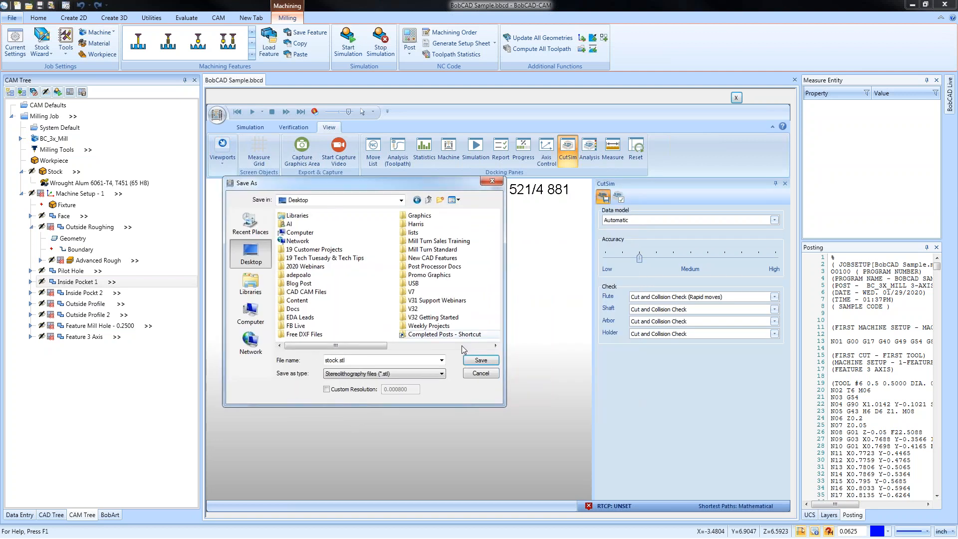
{"action": "left_click", "coordinate": [482, 374]}
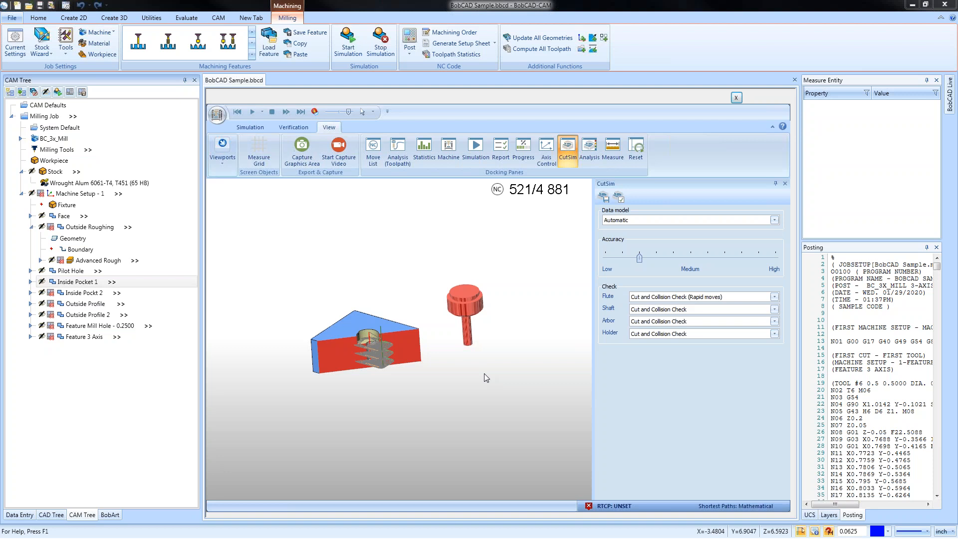
{"action": "left_click", "coordinate": [567, 149]}
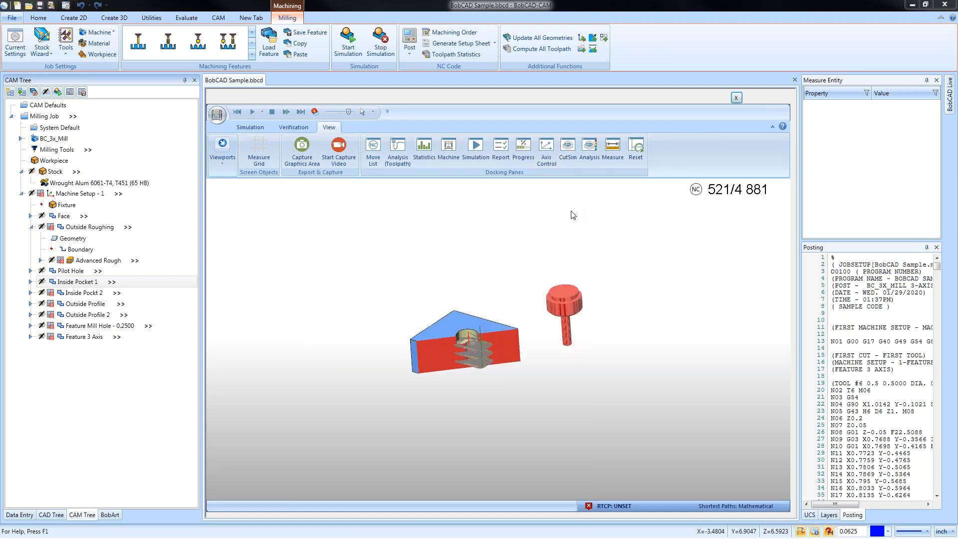
- Show the Analysis pane, set its color scheme to None, and inspect the pocket and hole surfaces up close
{"action": "left_click", "coordinate": [588, 150]}
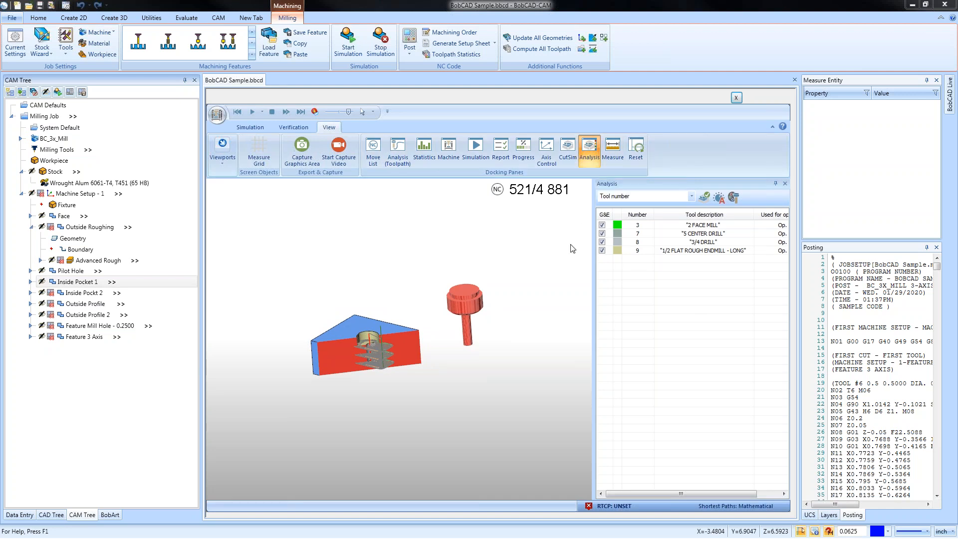
{"action": "left_click", "coordinate": [692, 197]}
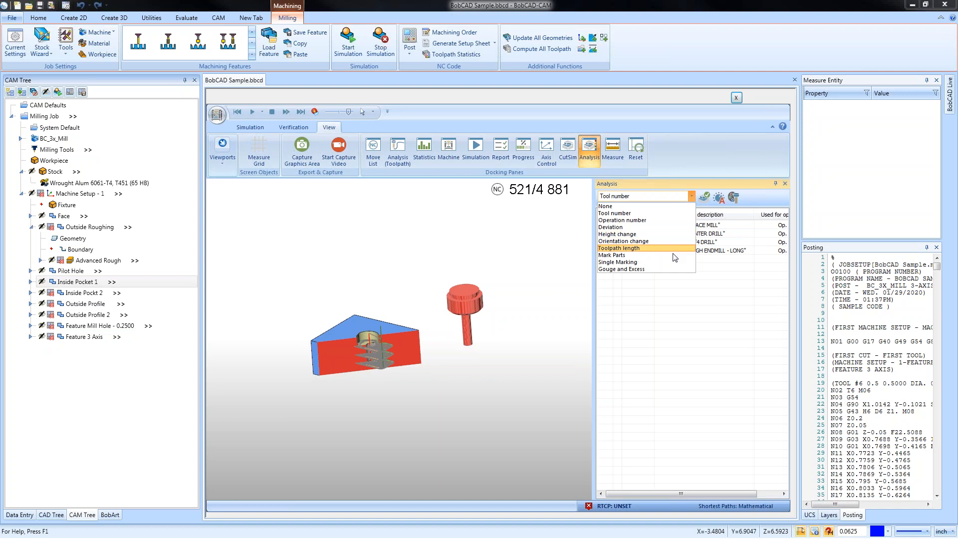
{"action": "left_click", "coordinate": [657, 206]}
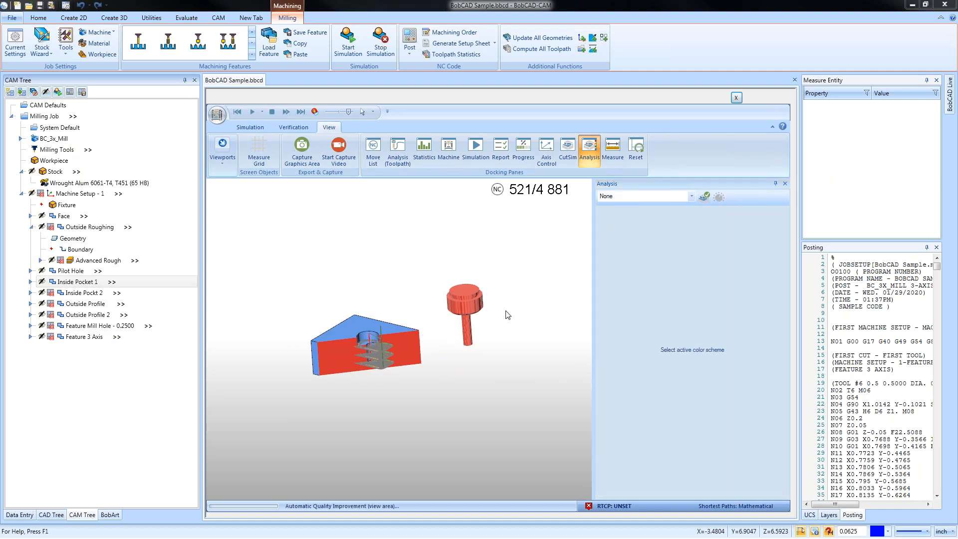
{"action": "scroll", "coordinate": [363, 352], "scroll_direction": "up", "scroll_amount": 2}
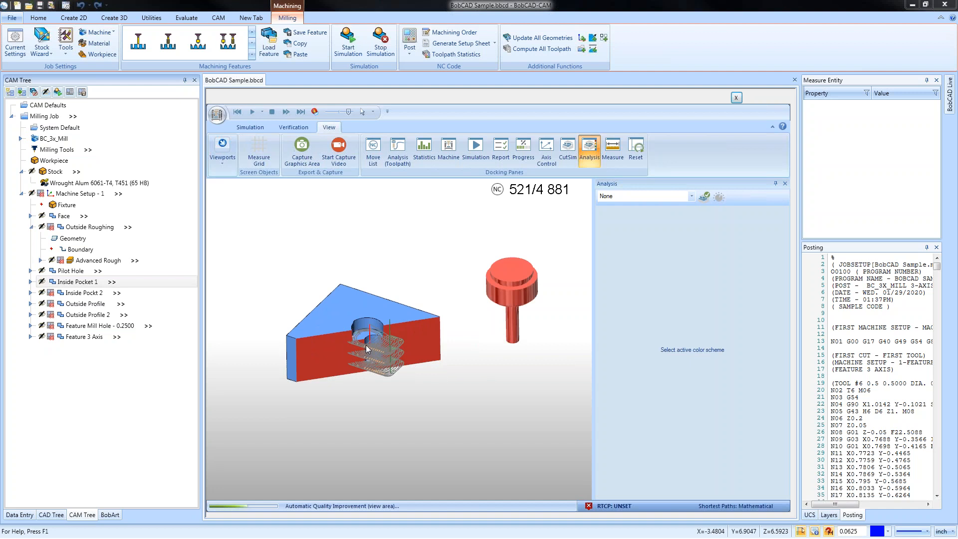
{"action": "scroll", "coordinate": [365, 344], "scroll_direction": "up", "scroll_amount": 5}
{"action": "scroll", "coordinate": [371, 330], "scroll_direction": "down", "scroll_amount": 2}
{"action": "mouse_move", "coordinate": [371, 325]}
{"action": "middle_mouse_down"}
{"action": "mouse_move", "coordinate": [382, 333]}
{"action": "mouse_move", "coordinate": [375, 313]}
{"action": "middle_mouse_up"}
{"action": "scroll", "coordinate": [374, 313], "scroll_direction": "down", "scroll_amount": 2}
- Preview the cut stock with the Tool number color scheme, followed by the Operation number scheme
{"action": "left_click", "coordinate": [651, 196]}
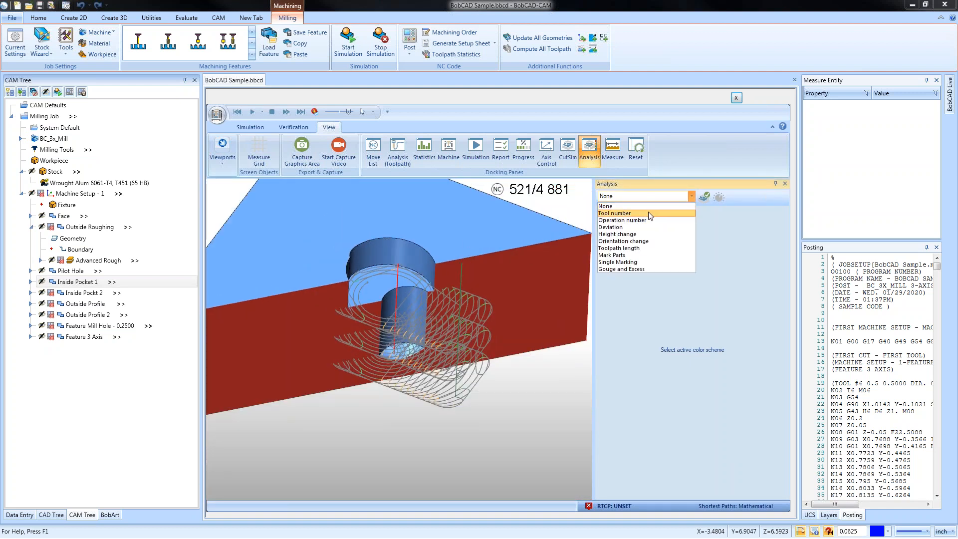
{"action": "left_click", "coordinate": [629, 213]}
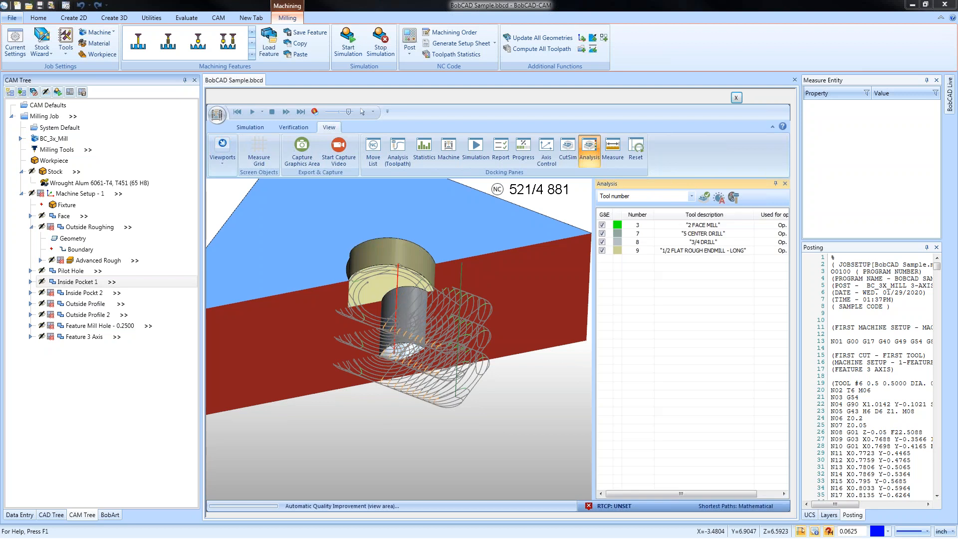
{"action": "left_click", "coordinate": [649, 196]}
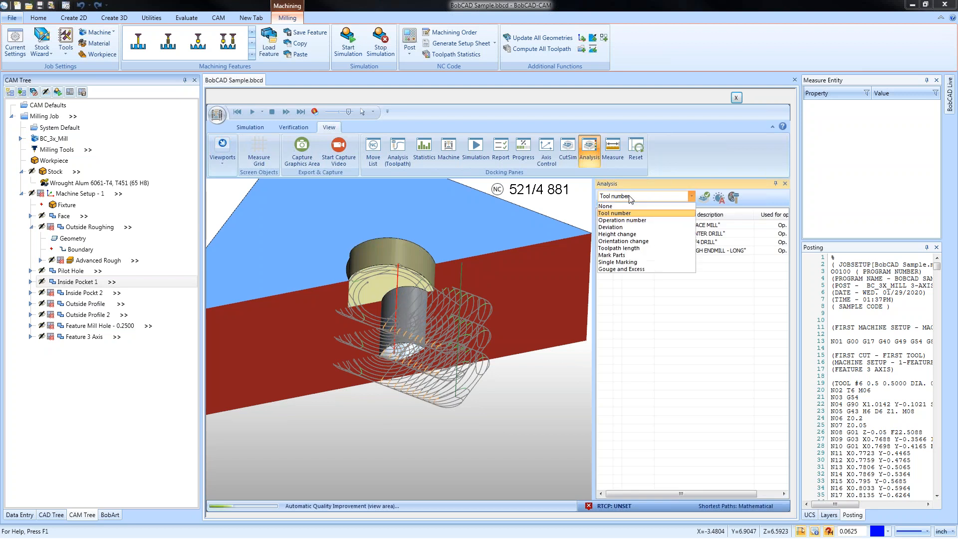
{"action": "left_click", "coordinate": [653, 221]}
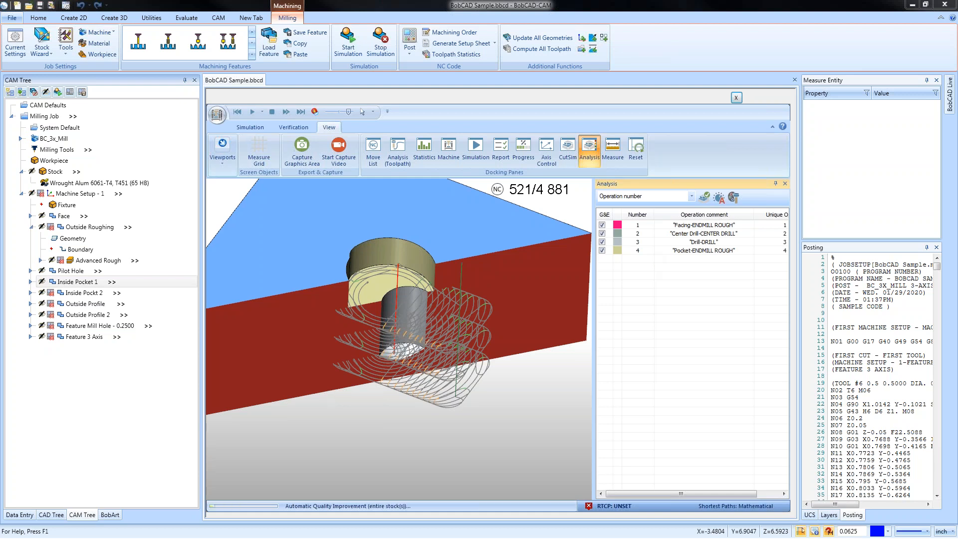
- Switch the analysis color scheme to Deviation, reset it to None, and close the Analysis pane
{"action": "left_click", "coordinate": [642, 198]}
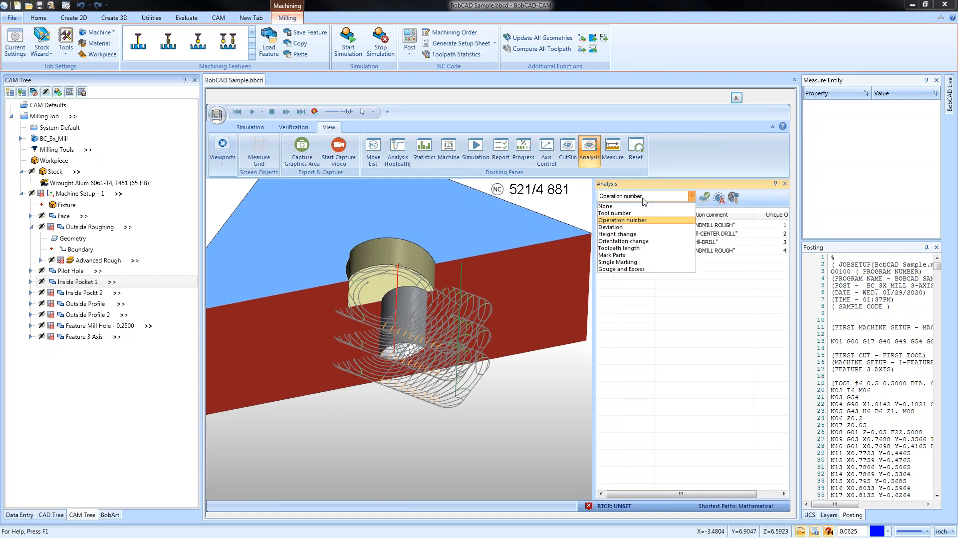
{"action": "left_click", "coordinate": [645, 228]}
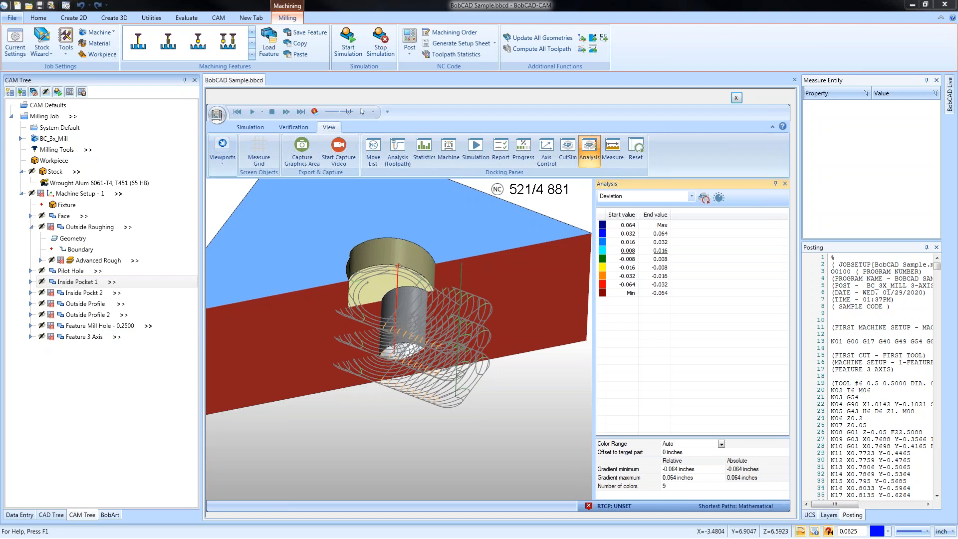
{"action": "left_click", "coordinate": [651, 196]}
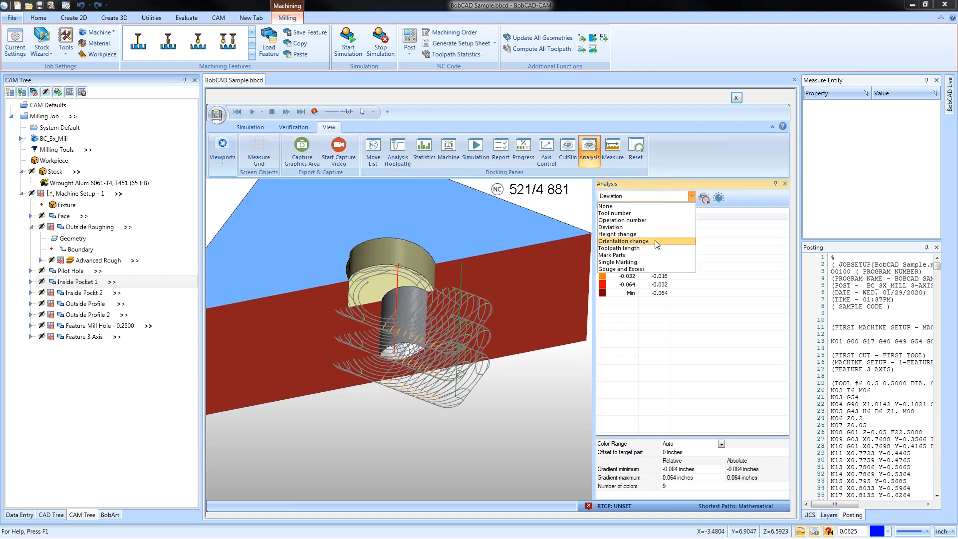
{"action": "left_click", "coordinate": [640, 207]}
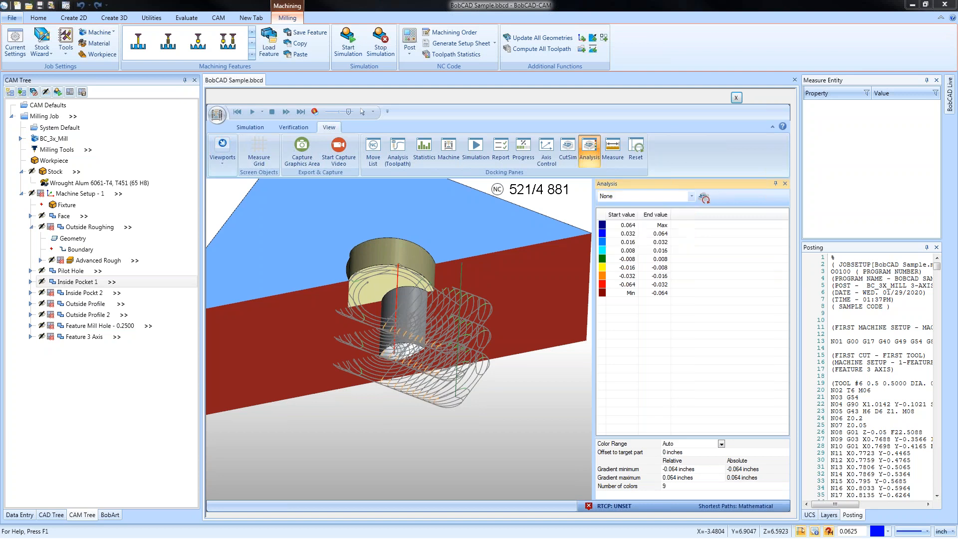
{"action": "left_click", "coordinate": [590, 159]}
{"action": "scroll", "coordinate": [600, 336], "scroll_direction": "down", "scroll_amount": 5}
{"action": "scroll", "coordinate": [605, 340], "scroll_direction": "up", "scroll_amount": 5}
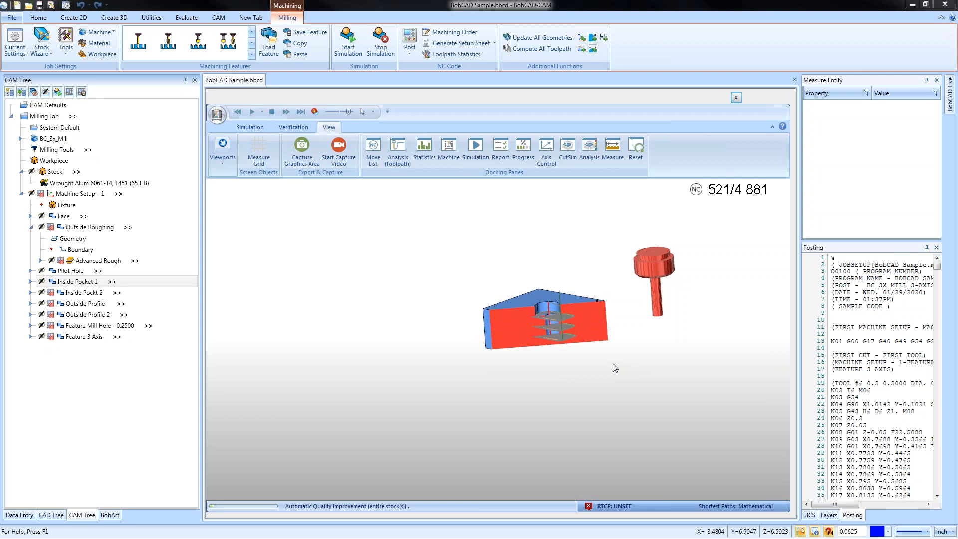
- Review the measuring and chip-removal modes in the Measure pane, leave it Off, and close the pane
{"action": "left_click", "coordinate": [612, 156]}
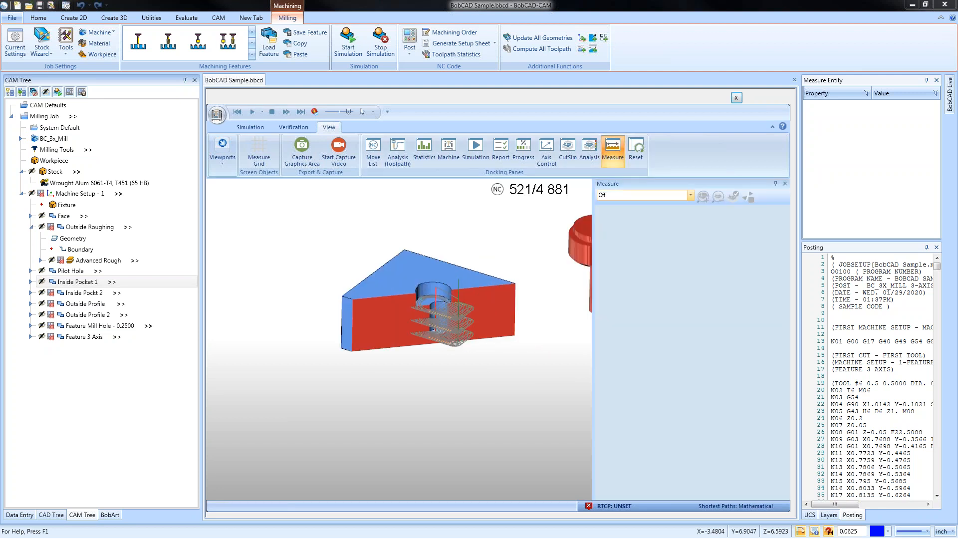
{"action": "left_click", "coordinate": [642, 195]}
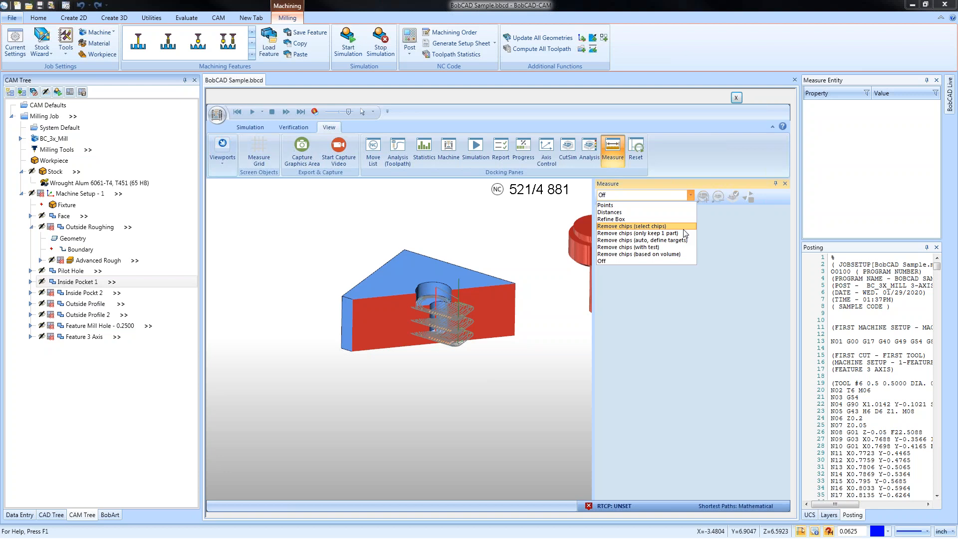
{"action": "left_click", "coordinate": [660, 196]}
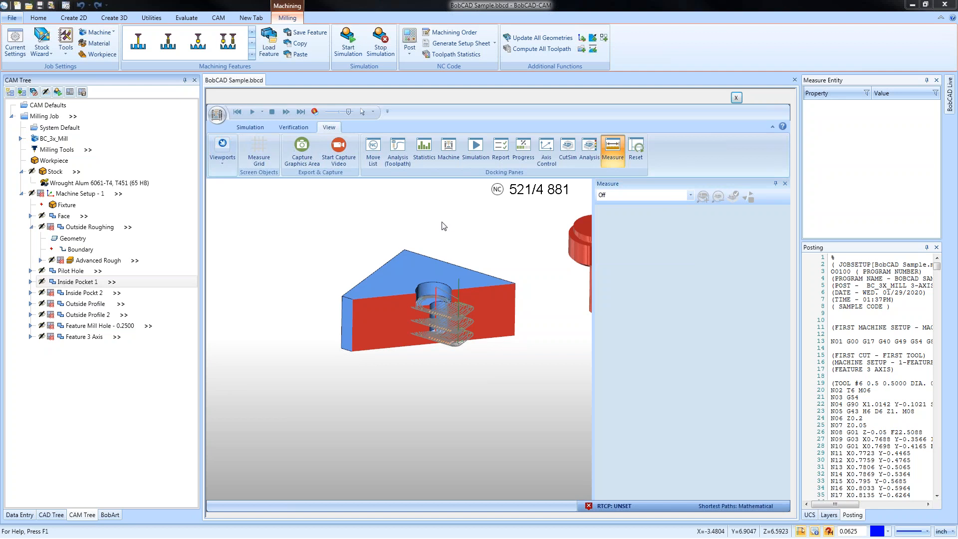
{"action": "left_click", "coordinate": [784, 183]}
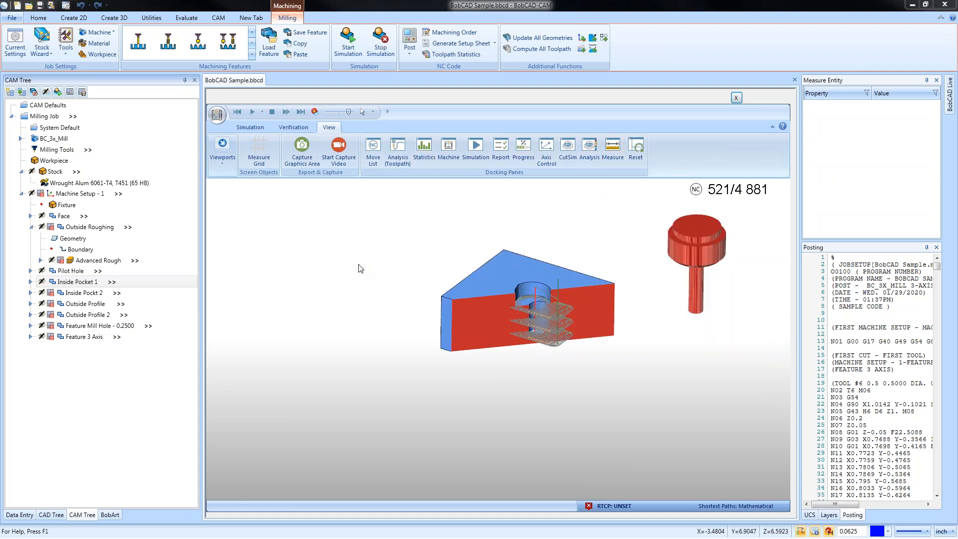
- Review the Verification tools, the NC Mode choices and the Workpiece/Stock focus choices without changing any setting
{"action": "left_click", "coordinate": [296, 128]}
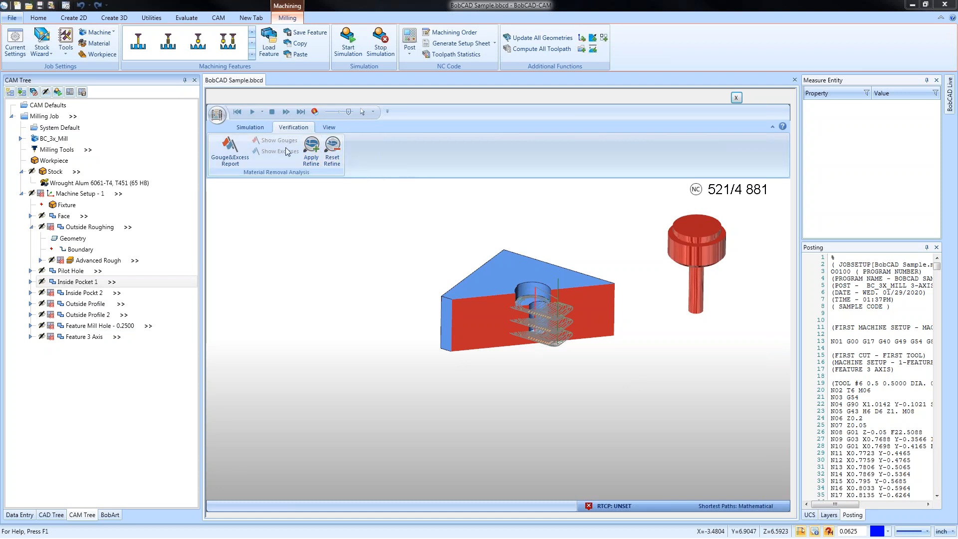
{"action": "left_click", "coordinate": [254, 128]}
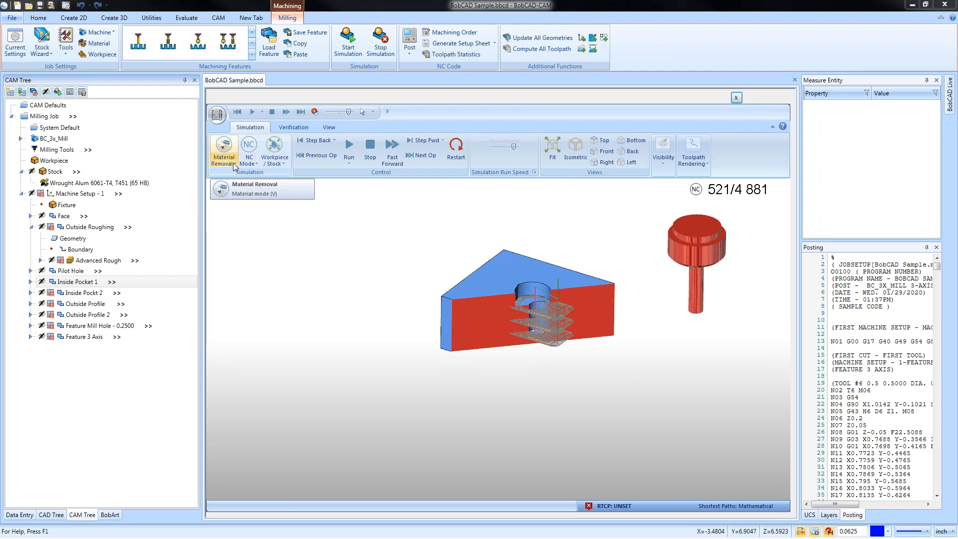
{"action": "left_click", "coordinate": [249, 160]}
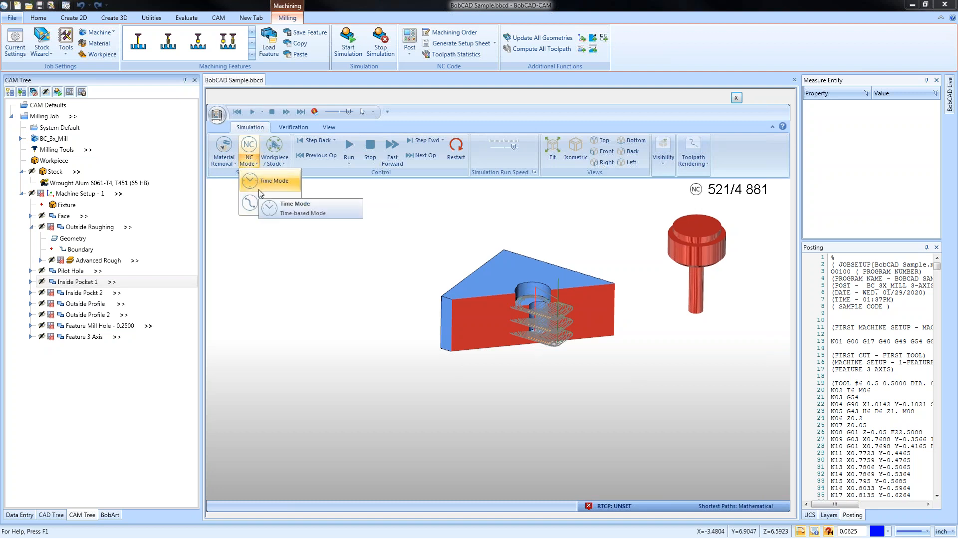
{"action": "left_click", "coordinate": [404, 199]}
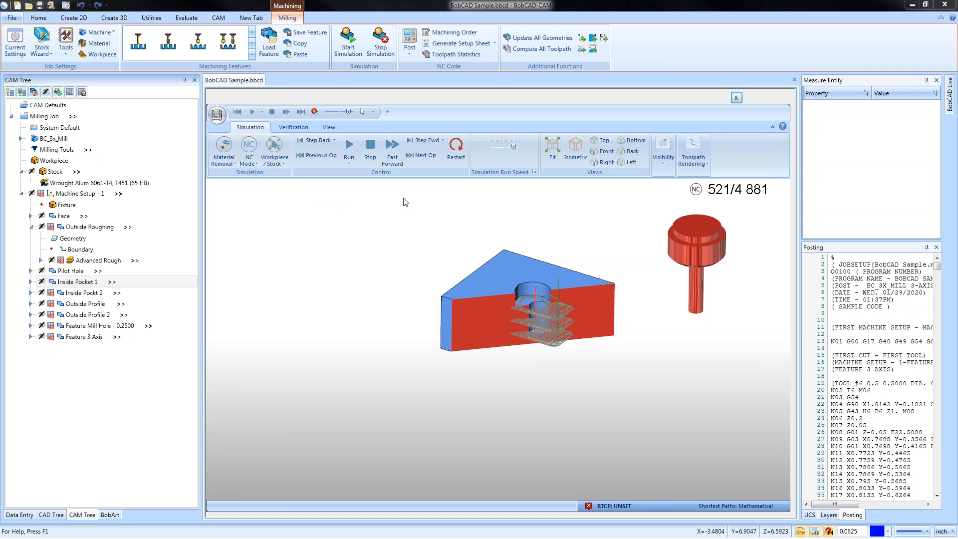
{"action": "left_click", "coordinate": [279, 165]}
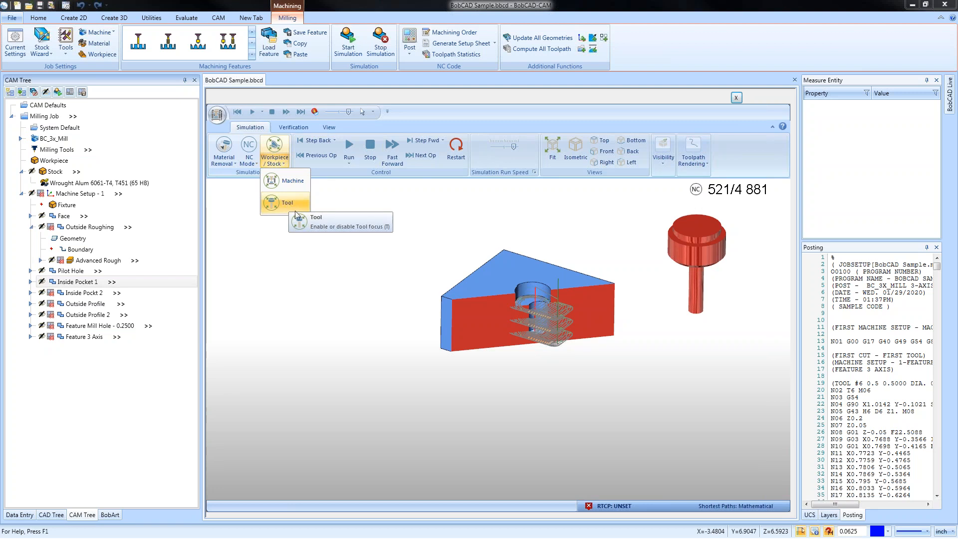
{"action": "left_click", "coordinate": [398, 268]}
- View the sectioned stock from the right, left, back and bottom, and return to an angled close-up
{"action": "left_click", "coordinate": [603, 163]}
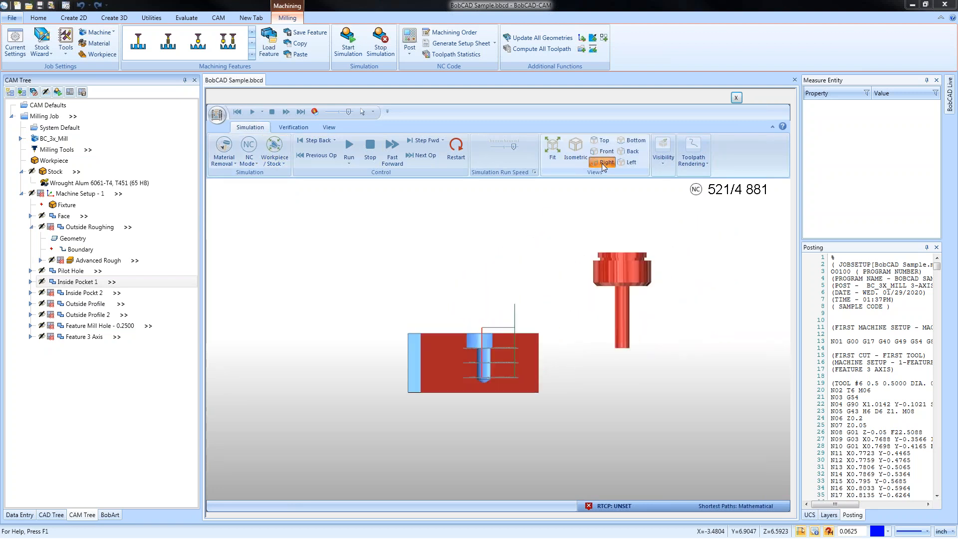
{"action": "left_click", "coordinate": [624, 163]}
{"action": "left_click", "coordinate": [626, 151]}
{"action": "left_click", "coordinate": [630, 141]}
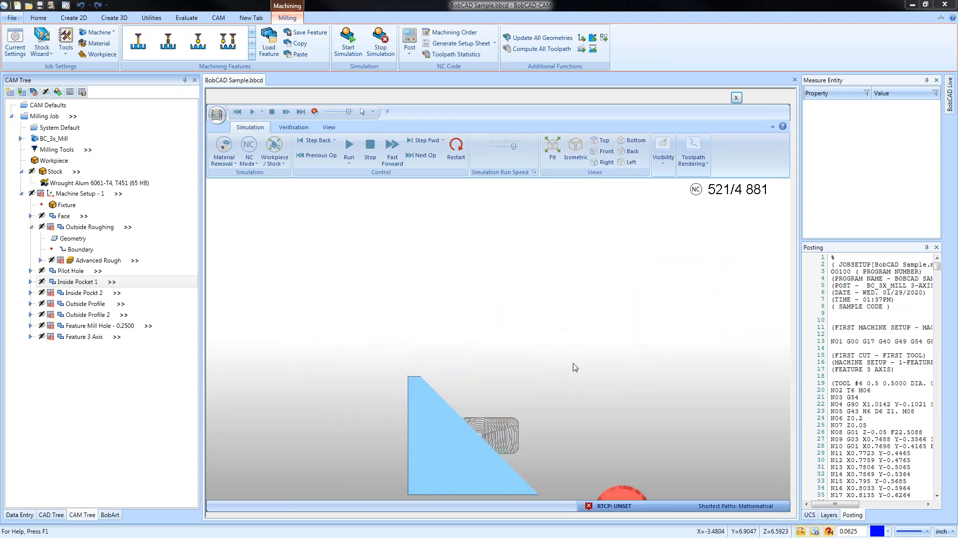
{"action": "middle_click_drag", "start_coordinate": [486, 279], "coordinate": [453, 397]}
{"action": "scroll", "coordinate": [458, 379], "scroll_direction": "up", "scroll_amount": 5}
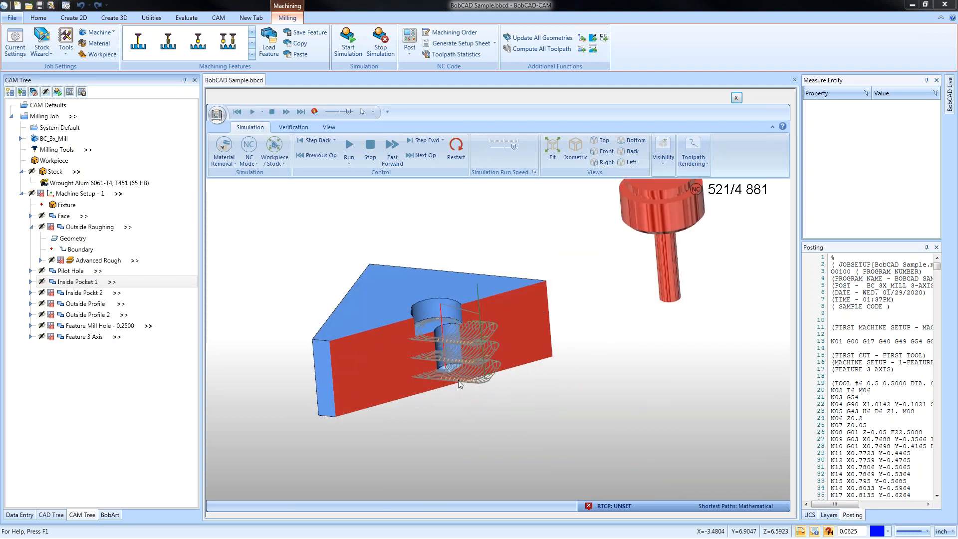
- Rotate the sectioned stock with Pick-Point Dynamic Rotation and zoom out from it
{"action": "right_click", "coordinate": [513, 244]}
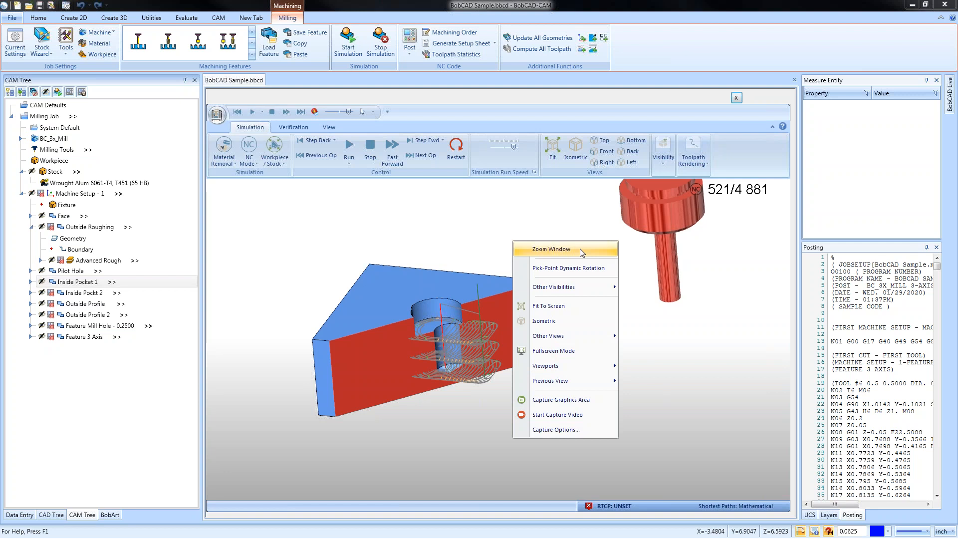
{"action": "left_click", "coordinate": [592, 273]}
{"action": "mouse_move", "coordinate": [379, 297]}
{"action": "left_mouse_down"}
{"action": "mouse_move", "coordinate": [417, 301]}
{"action": "mouse_move", "coordinate": [378, 305]}
{"action": "mouse_move", "coordinate": [487, 270]}
{"action": "mouse_move", "coordinate": [398, 320]}
{"action": "mouse_move", "coordinate": [464, 265]}
{"action": "left_mouse_up"}
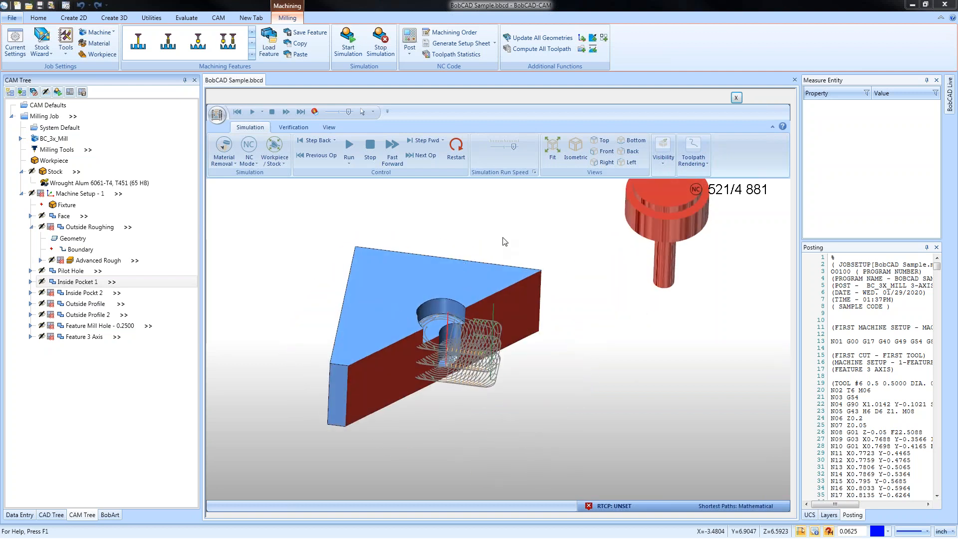
{"action": "scroll", "coordinate": [420, 284], "scroll_direction": "down", "scroll_amount": 5}
{"action": "scroll", "coordinate": [353, 280], "scroll_direction": "down", "scroll_amount": 3}
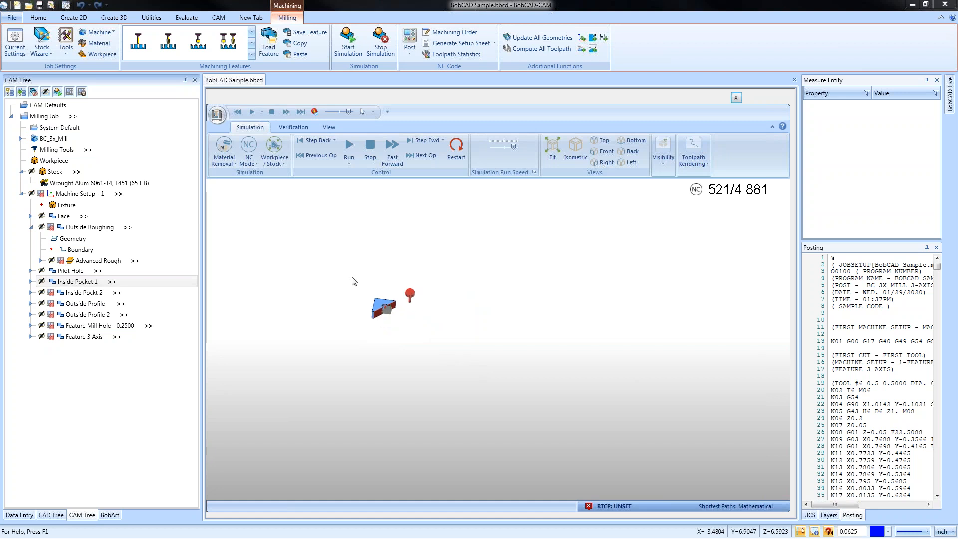
- Restart Pick-Point Dynamic Rotation and rotate the view about a point in empty space away from the stock
{"action": "right_click", "coordinate": [494, 308]}
{"action": "left_click", "coordinate": [496, 298]}
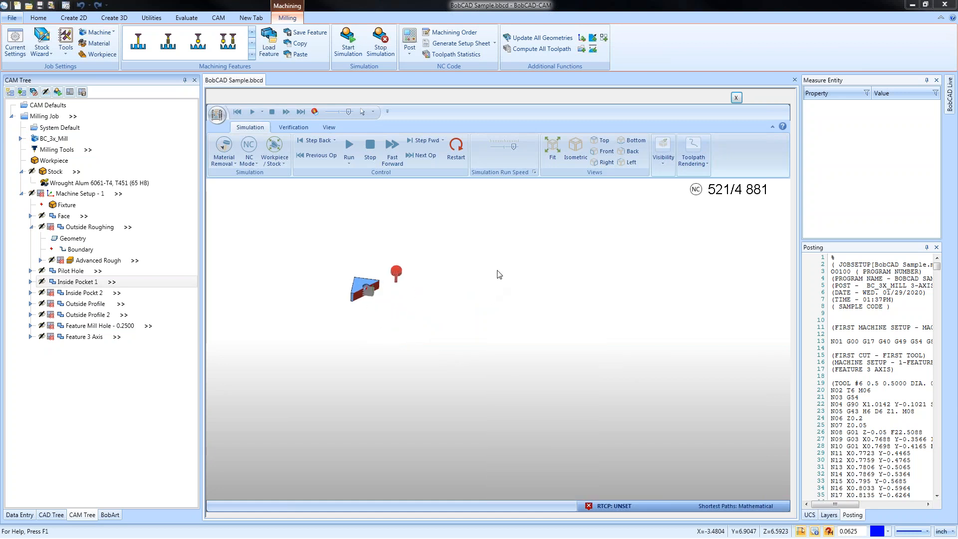
{"action": "right_click", "coordinate": [498, 271]}
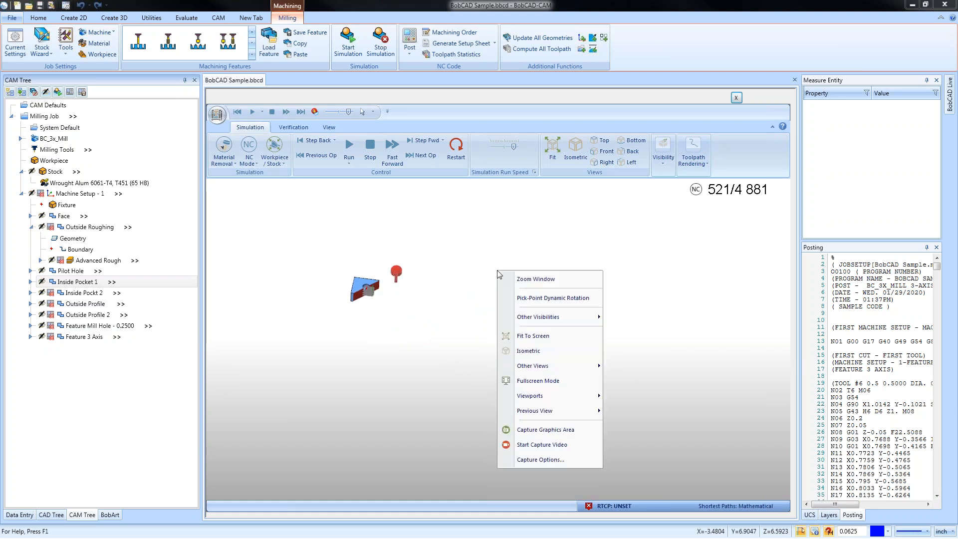
{"action": "left_click", "coordinate": [552, 298]}
{"action": "left_click", "coordinate": [605, 311]}
{"action": "mouse_move", "coordinate": [603, 314]}
{"action": "left_mouse_down"}
{"action": "mouse_move", "coordinate": [560, 349]}
{"action": "mouse_move", "coordinate": [690, 323]}
{"action": "mouse_move", "coordinate": [590, 312]}
{"action": "mouse_move", "coordinate": [594, 293]}
{"action": "mouse_move", "coordinate": [675, 319]}
{"action": "mouse_move", "coordinate": [588, 308]}
{"action": "mouse_move", "coordinate": [593, 302]}
{"action": "left_mouse_up"}
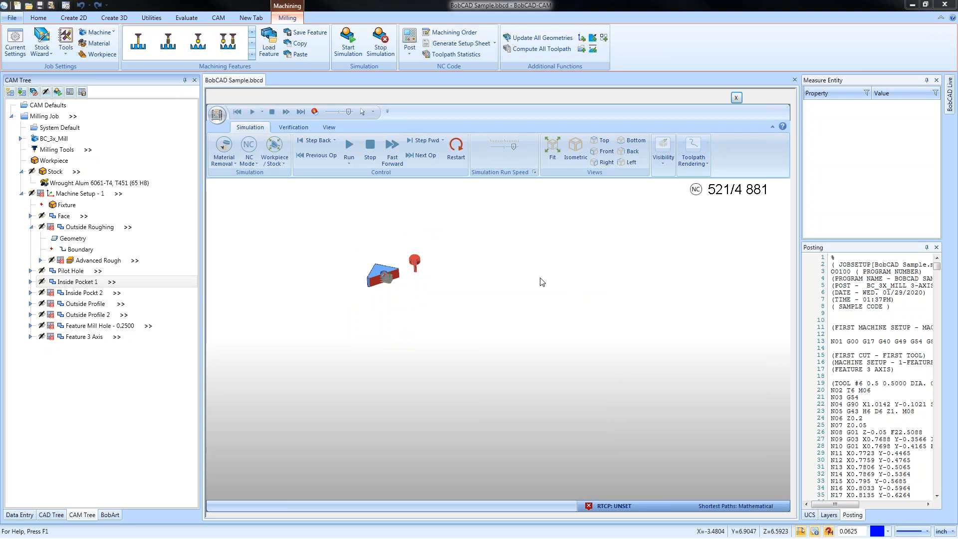
- Examine the graphics area's Other Visibilities, view, viewport and capture commands without applying any
{"action": "right_click", "coordinate": [507, 277]}
{"action": "mouse_move", "coordinate": [574, 324]}
{"action": "mouse_move", "coordinate": [653, 325]}
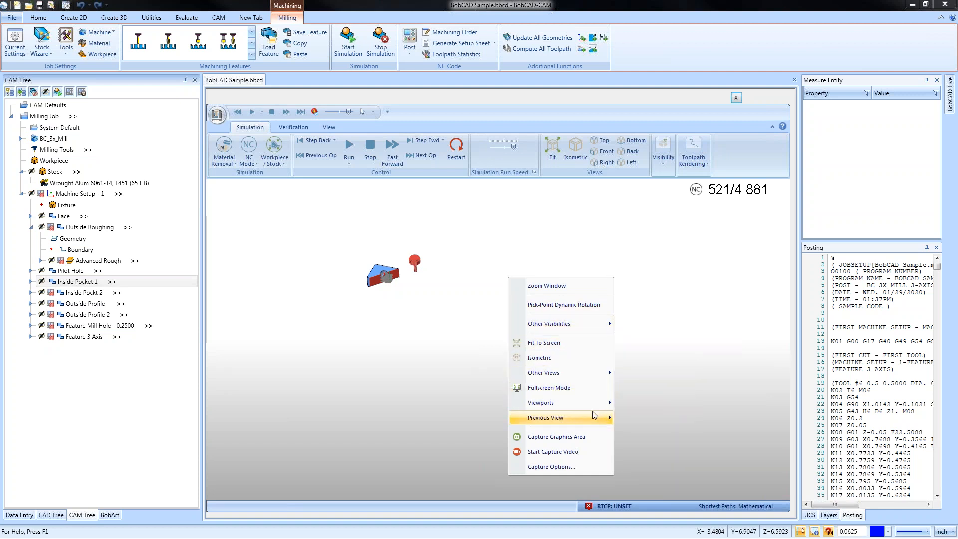
{"action": "left_click", "coordinate": [674, 318]}
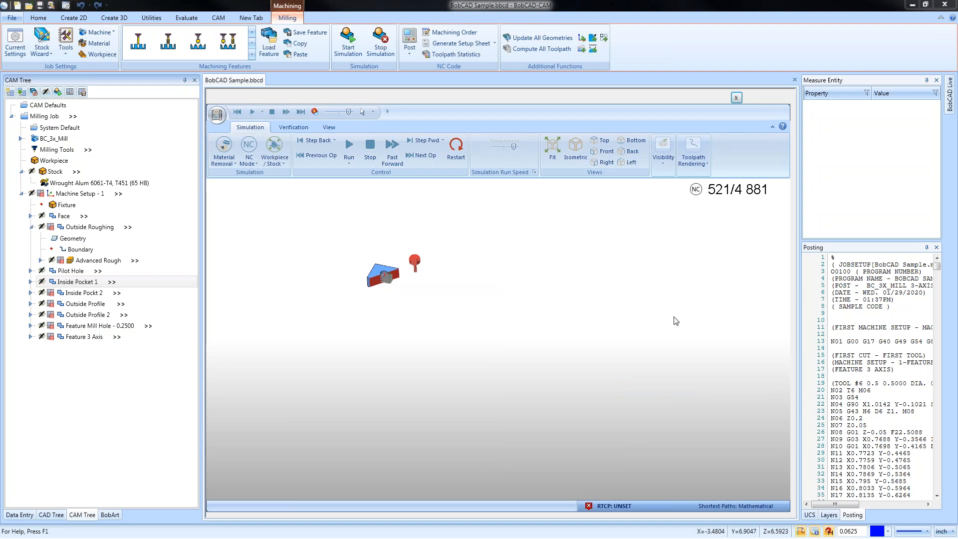
- Check the collapsed Visibility options, and widen the simulation window until they are all laid out
{"action": "left_click", "coordinate": [663, 149]}
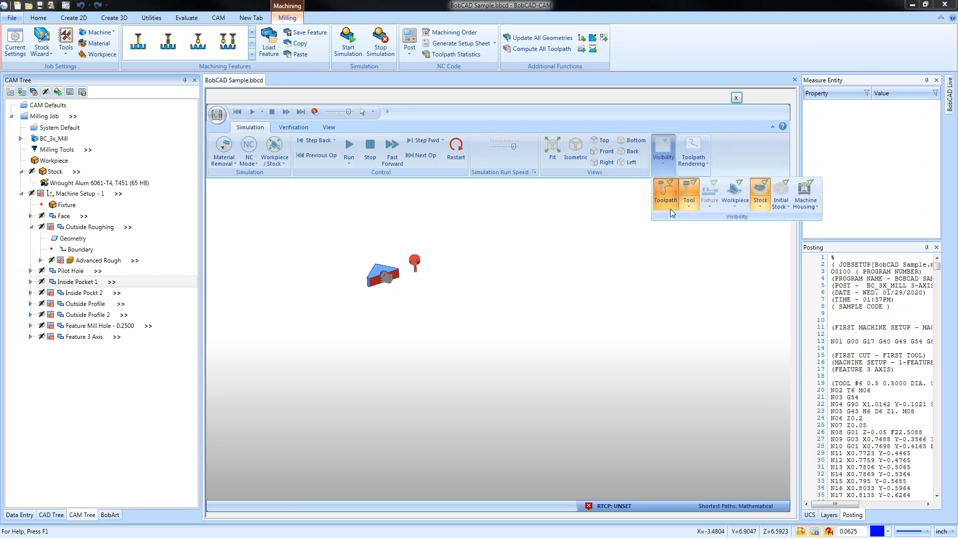
{"action": "left_click", "coordinate": [600, 233]}
{"action": "left_click_drag", "start_coordinate": [801, 193], "coordinate": [890, 192]}
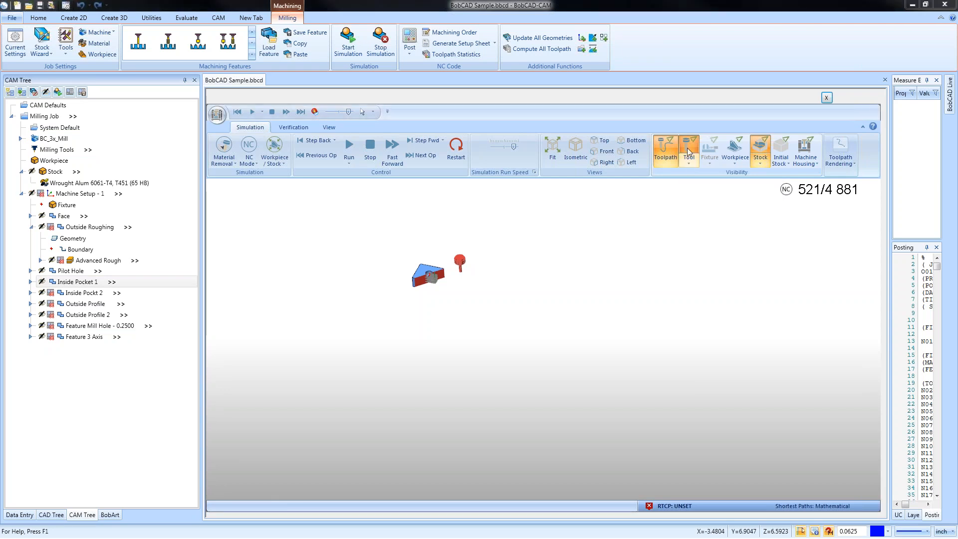
- Check the available visibility modes for the tool and the workpiece without changing either one
{"action": "left_click", "coordinate": [688, 163]}
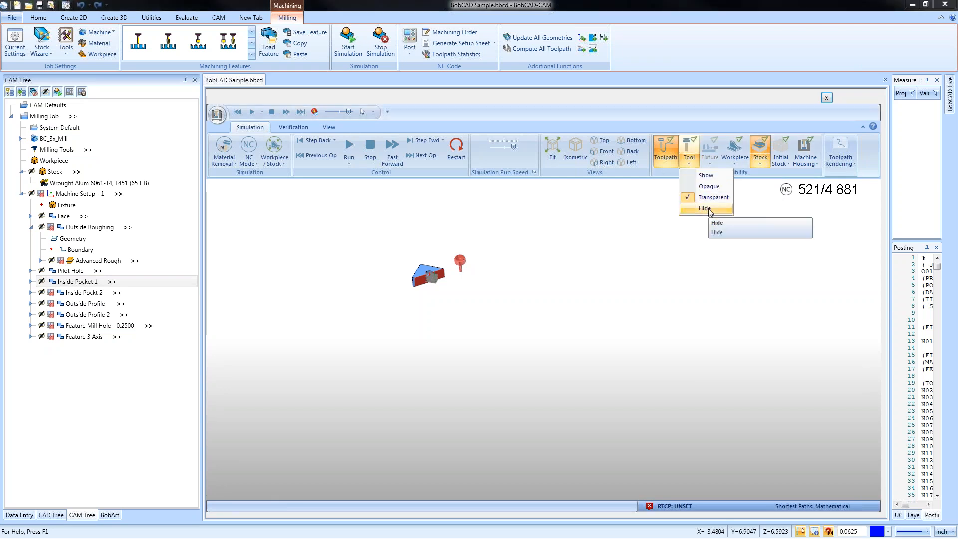
{"action": "left_click", "coordinate": [758, 169]}
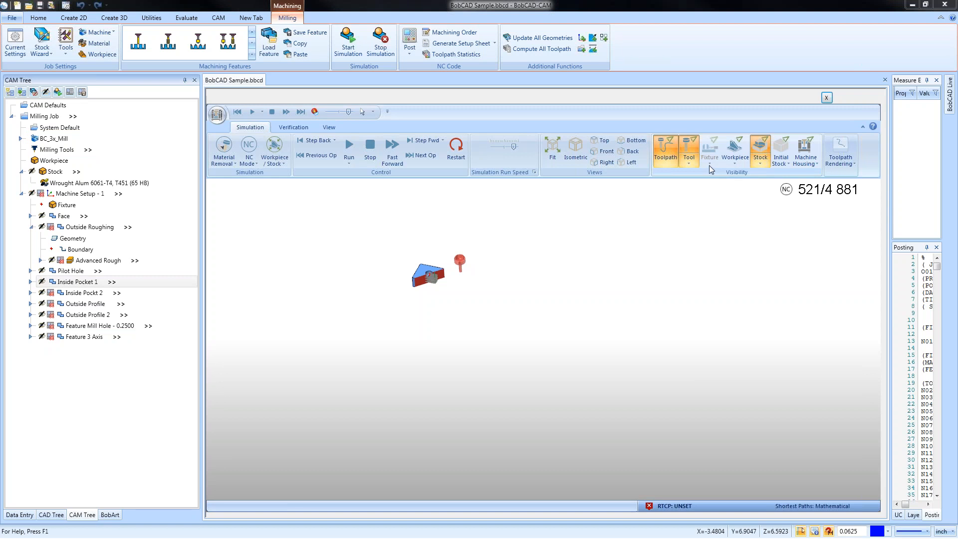
{"action": "left_click", "coordinate": [735, 163]}
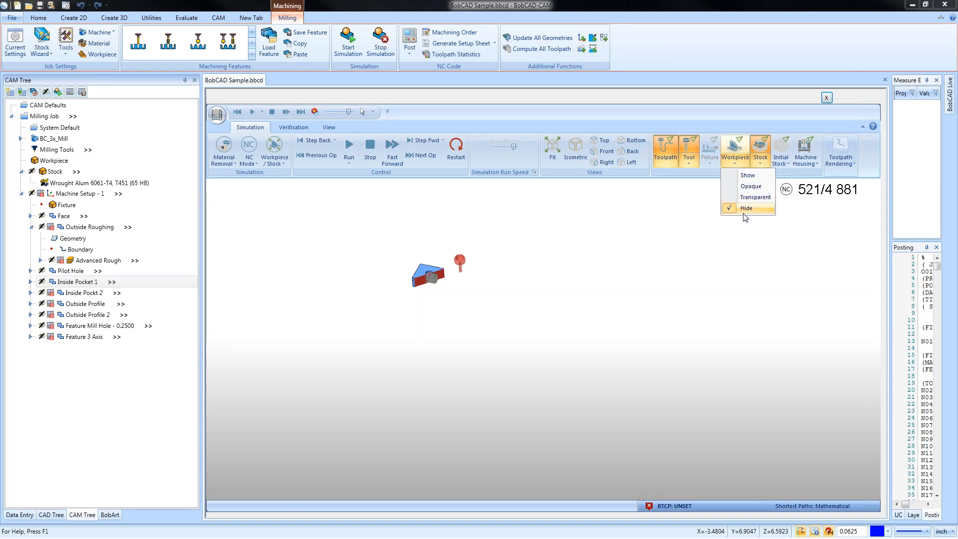
{"action": "left_click", "coordinate": [791, 174]}
- Turn on Toolpath Points in the toolpath rendering and inspect the points around the tool and sectioned stock
{"action": "left_click", "coordinate": [840, 149]}
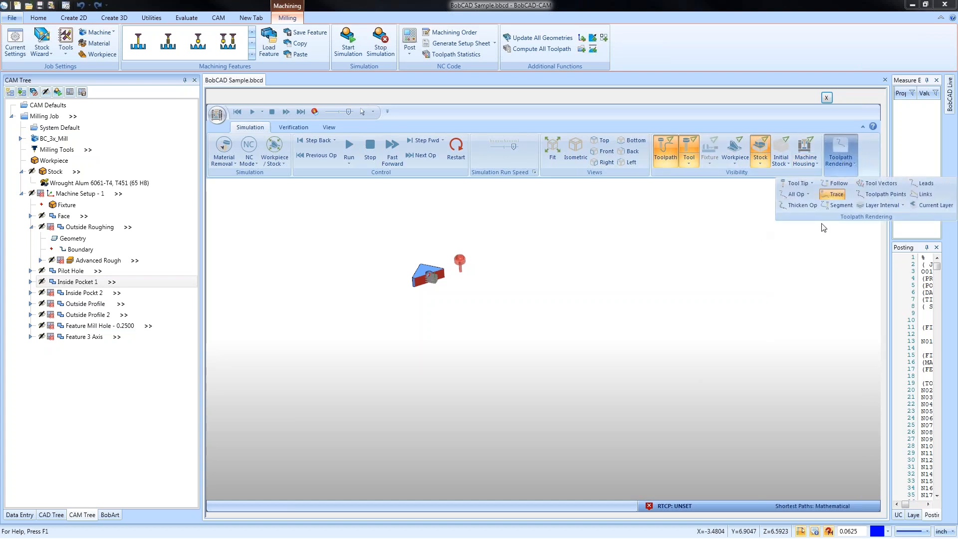
{"action": "left_click", "coordinate": [873, 203]}
{"action": "scroll", "coordinate": [444, 295], "scroll_direction": "down", "scroll_amount": 1}
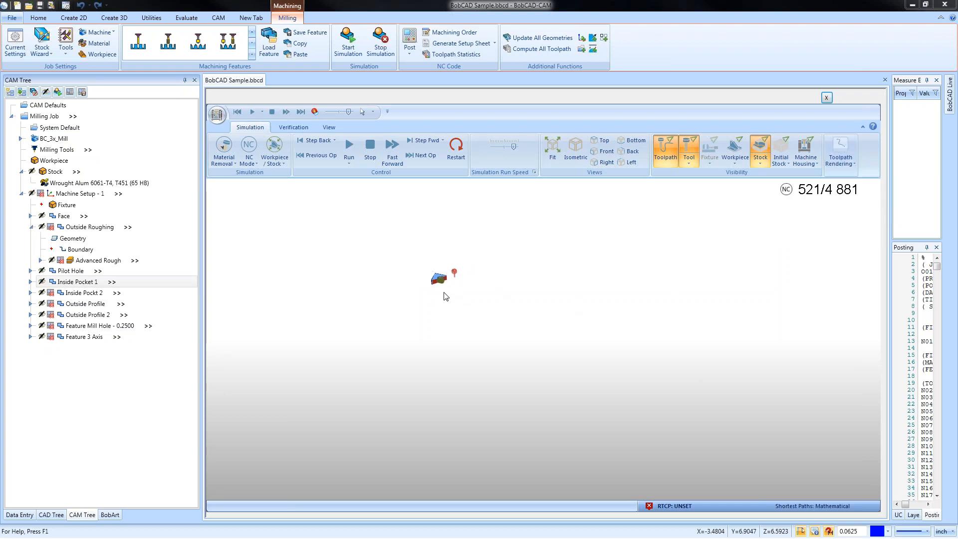
{"action": "scroll", "coordinate": [439, 280], "scroll_direction": "up", "scroll_amount": 6}
{"action": "scroll", "coordinate": [439, 280], "scroll_direction": "up", "scroll_amount": 5}
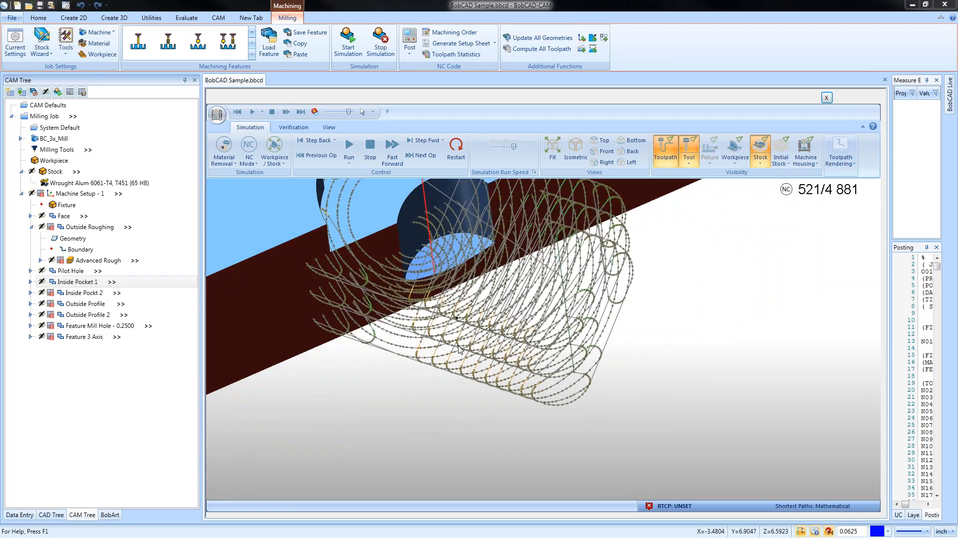
{"action": "middle_click_drag", "start_coordinate": [477, 360], "coordinate": [488, 344]}
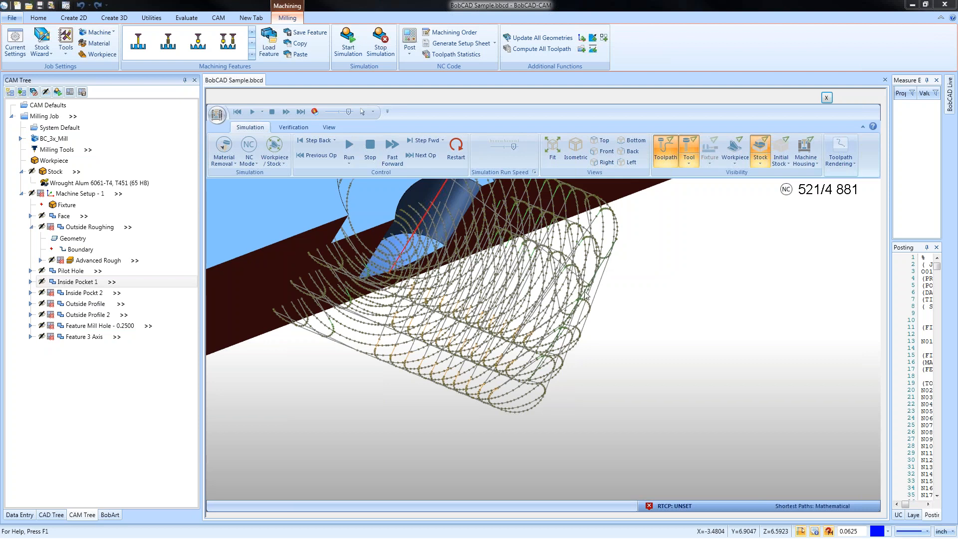
{"action": "middle_click_drag", "start_coordinate": [597, 376], "coordinate": [594, 368]}
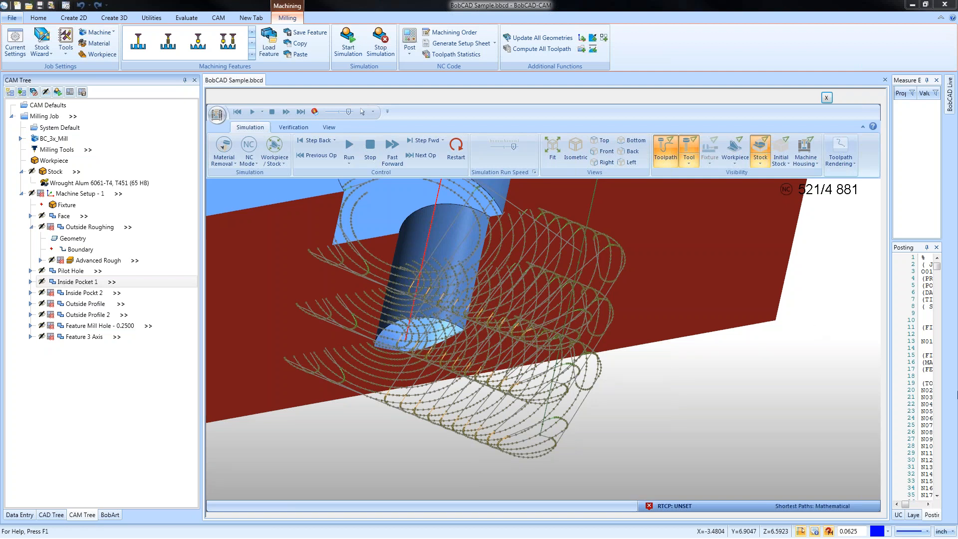
{"action": "middle_click_drag", "start_coordinate": [745, 372], "coordinate": [669, 355]}
{"action": "scroll", "coordinate": [707, 346], "scroll_direction": "down", "scroll_amount": 3}
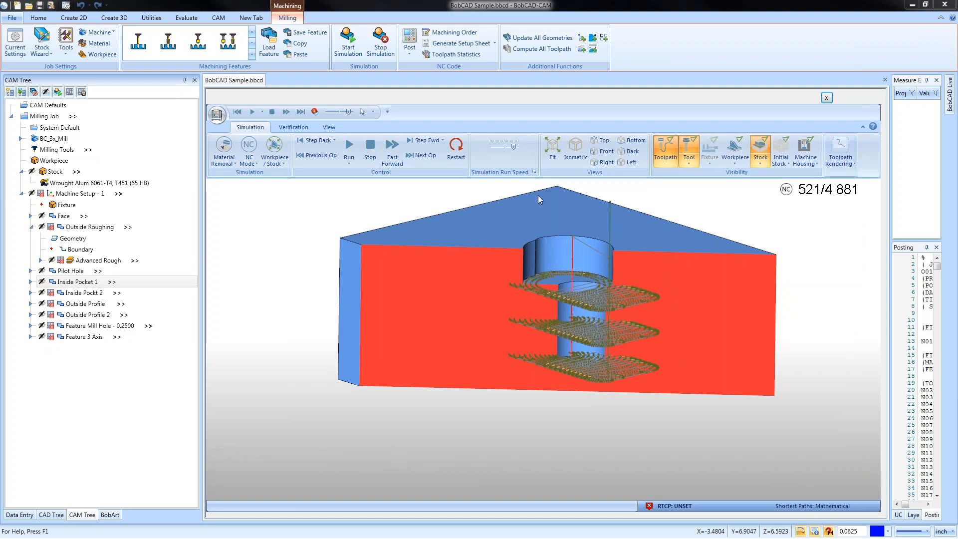
- Open the Machine Simulator Options and look through the Simulation Properties, Verification Properties, and Graphics and Background settings
{"action": "left_click", "coordinate": [217, 115]}
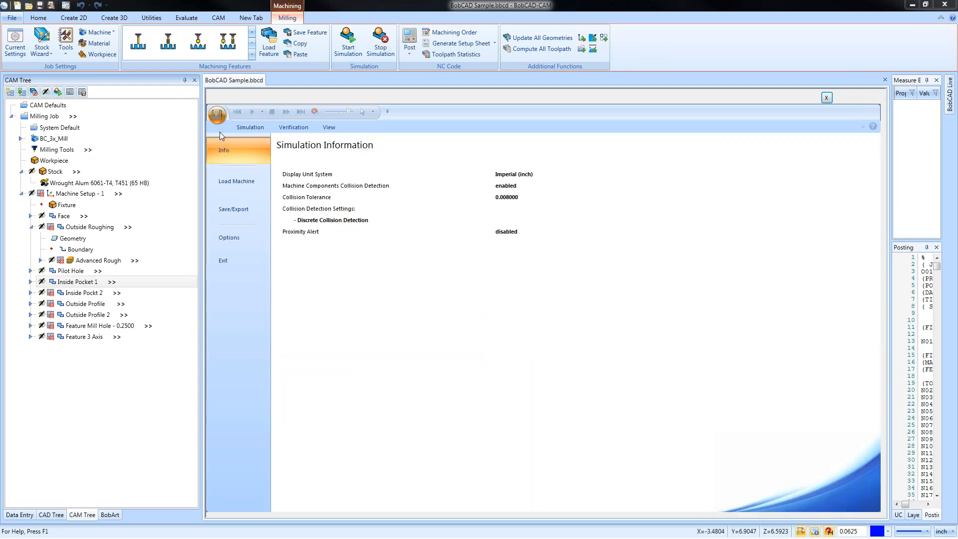
{"action": "left_click", "coordinate": [234, 237]}
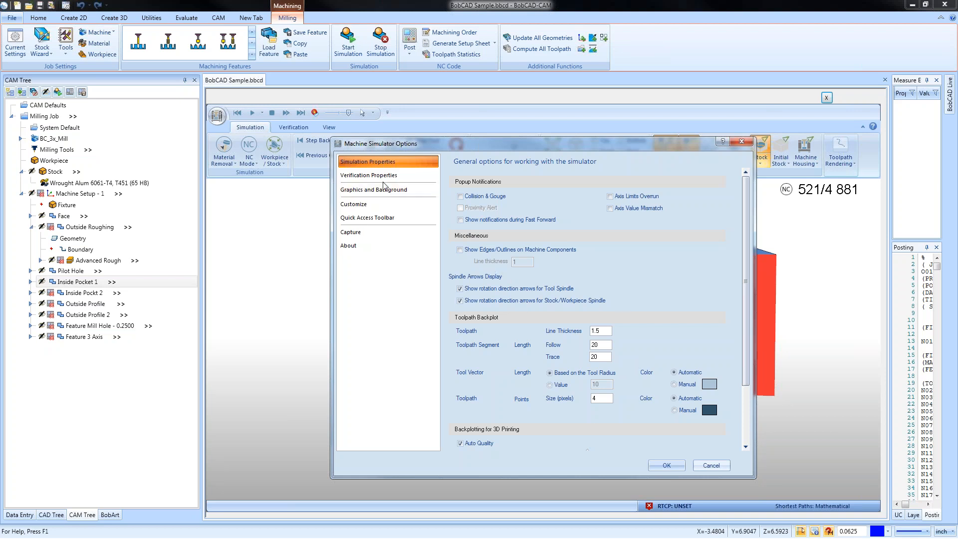
{"action": "left_click", "coordinate": [417, 175]}
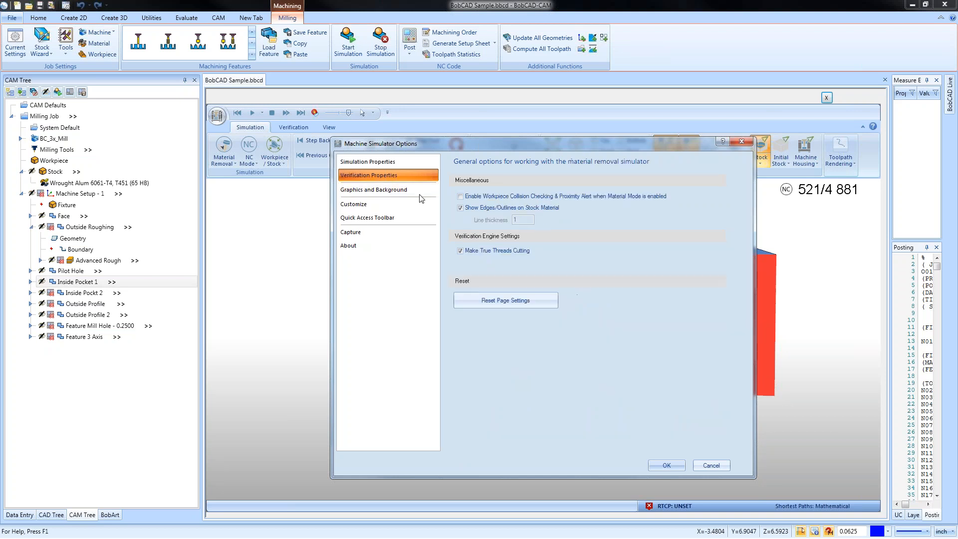
{"action": "left_click", "coordinate": [394, 190]}
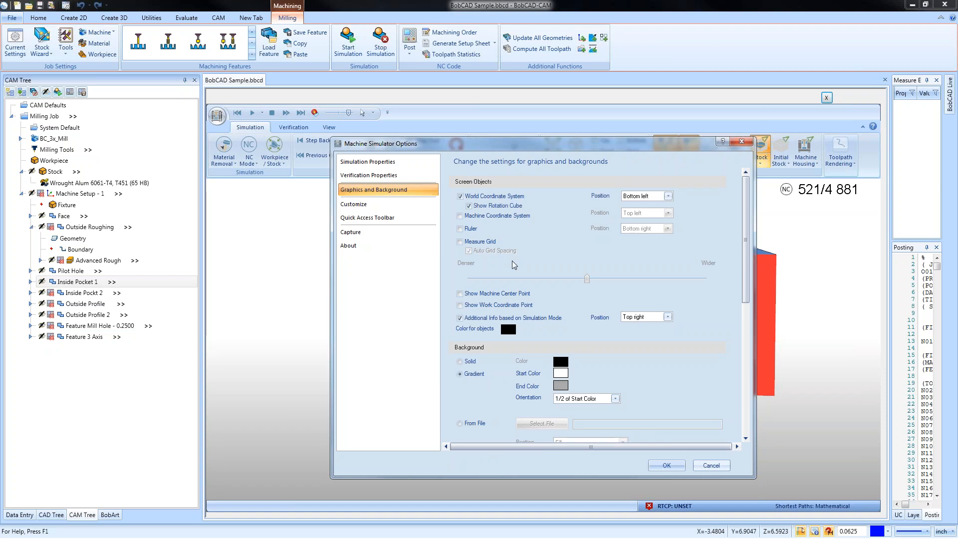
- Try switching the coordinate system and ruler screen objects on and off in the graphics settings
{"action": "left_click", "coordinate": [460, 216]}
{"action": "left_click", "coordinate": [460, 216]}
{"action": "left_click", "coordinate": [459, 229]}
{"action": "left_click", "coordinate": [460, 228]}
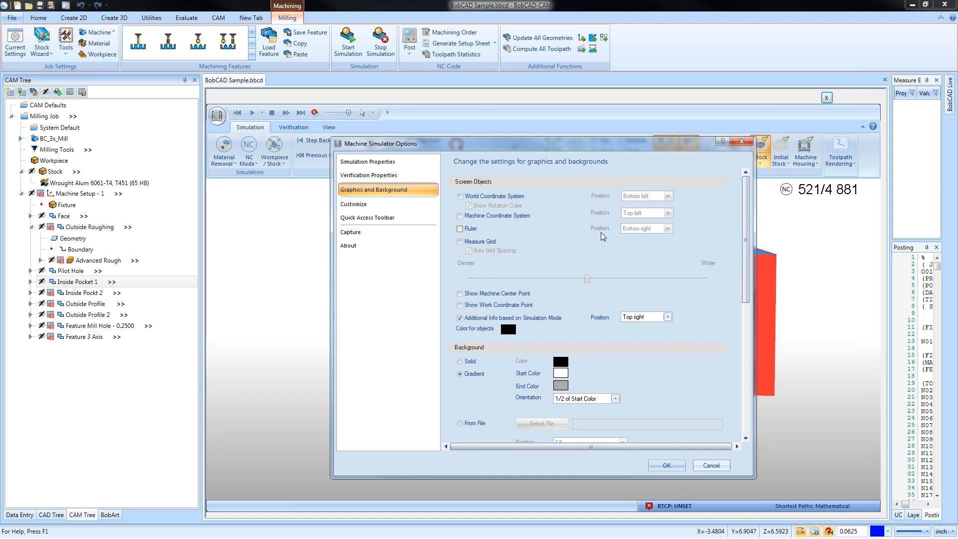
- Review the background, animation speed, Machine Simulator style and screentip settings
{"action": "scroll", "coordinate": [730, 360], "scroll_direction": "down", "scroll_amount": 2}
{"action": "scroll", "coordinate": [730, 360], "scroll_direction": "down", "scroll_amount": 6}
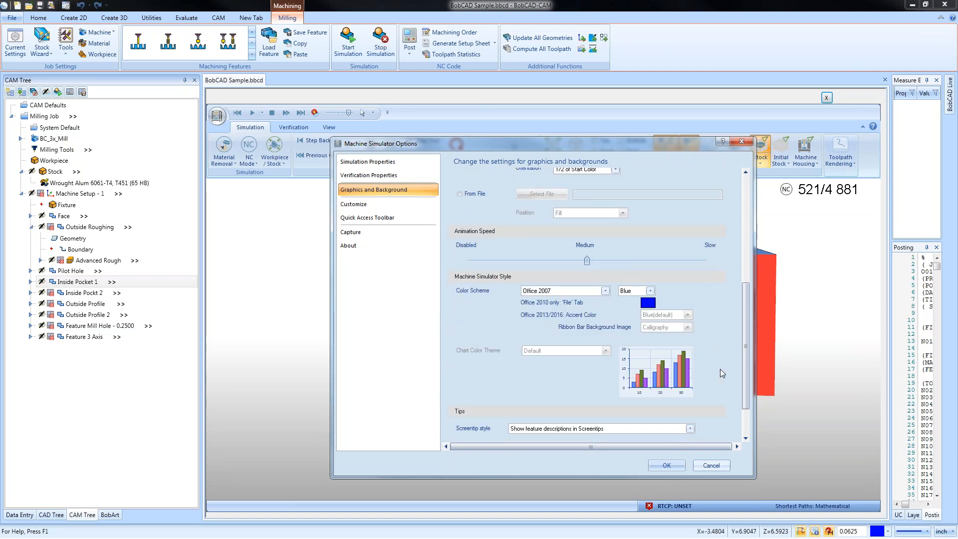
{"action": "scroll", "coordinate": [720, 373], "scroll_direction": "down", "scroll_amount": 2}
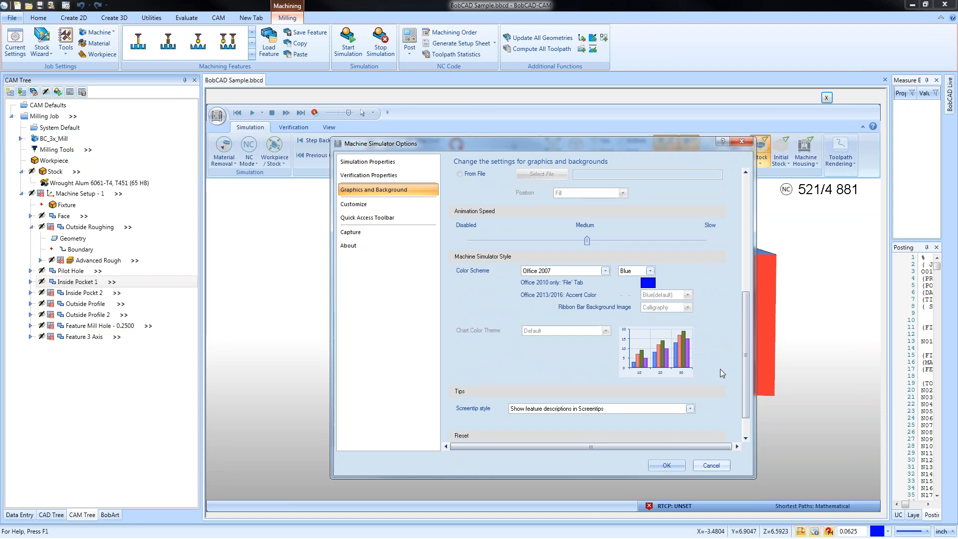
{"action": "scroll", "coordinate": [719, 372], "scroll_direction": "up", "scroll_amount": 10}
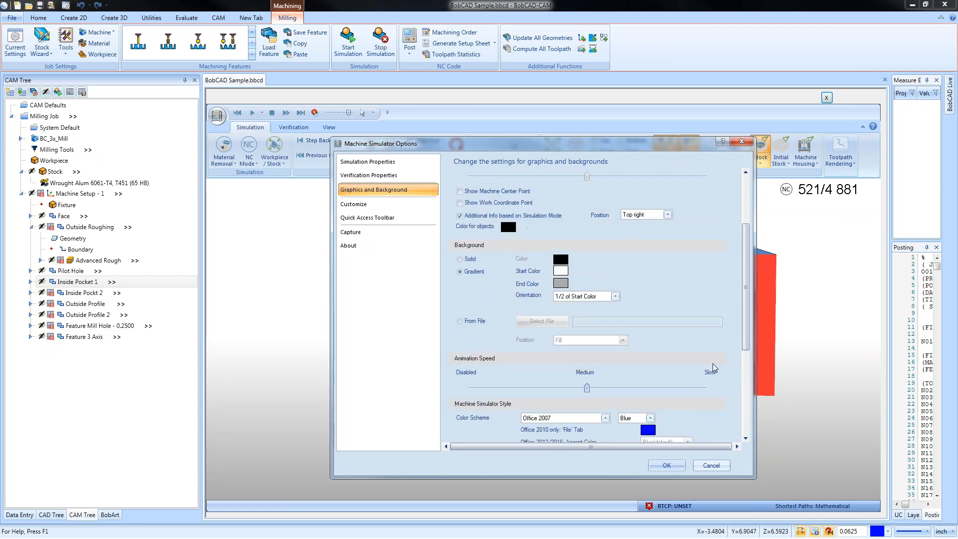
- Discard the changes in the simulator options and close the simulation
{"action": "left_click", "coordinate": [711, 466]}
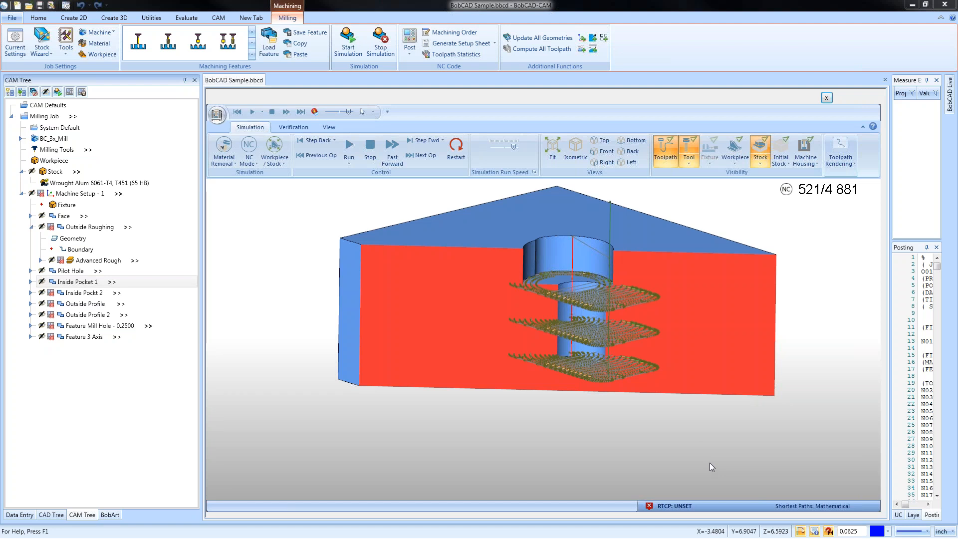
{"action": "left_click", "coordinate": [826, 98]}
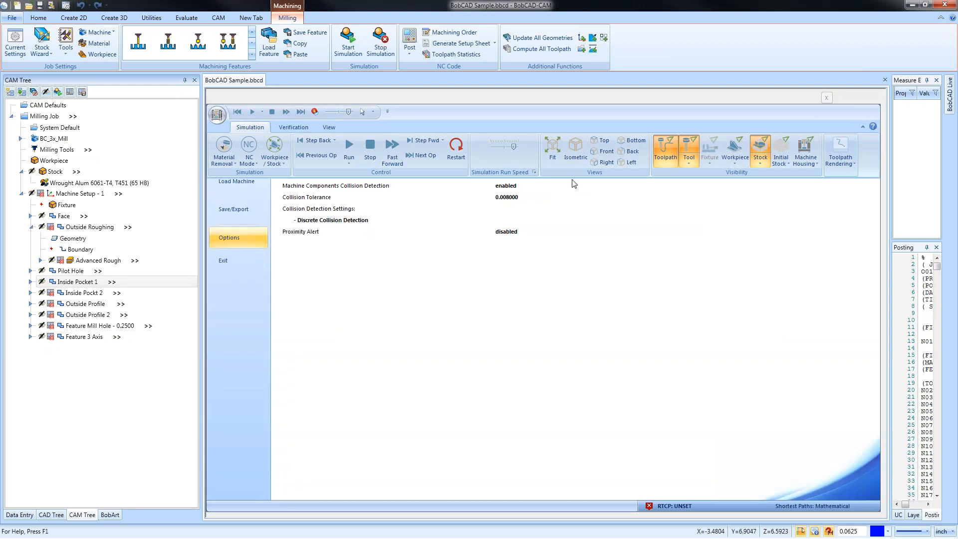